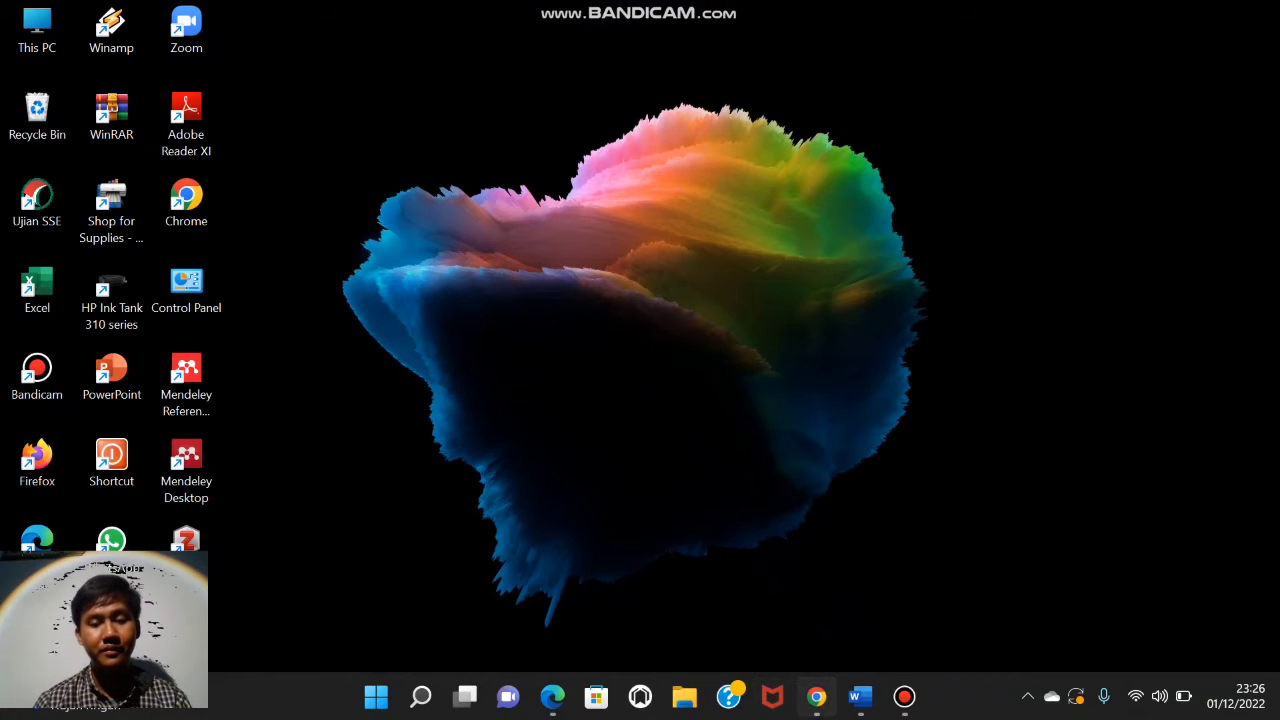
- Switch to Chrome, open Google Drive and create a blank Google Formulir
left_click(816, 696)
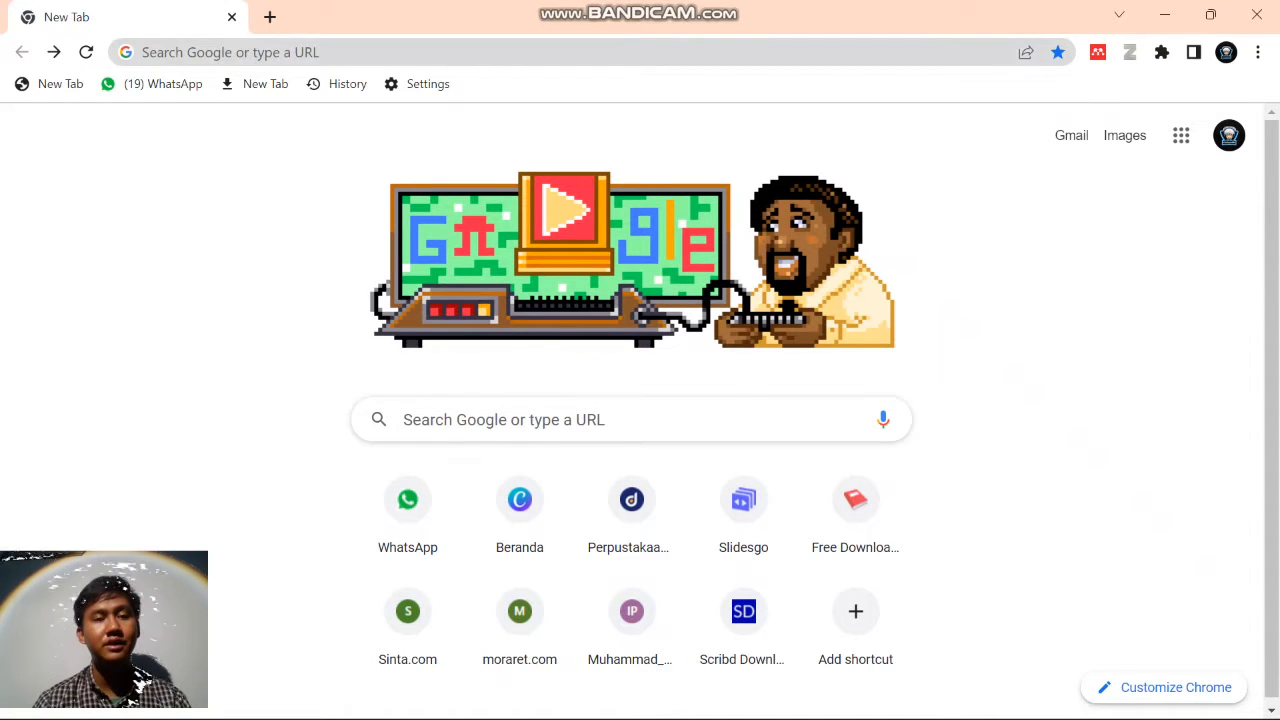
left_click(153, 52)
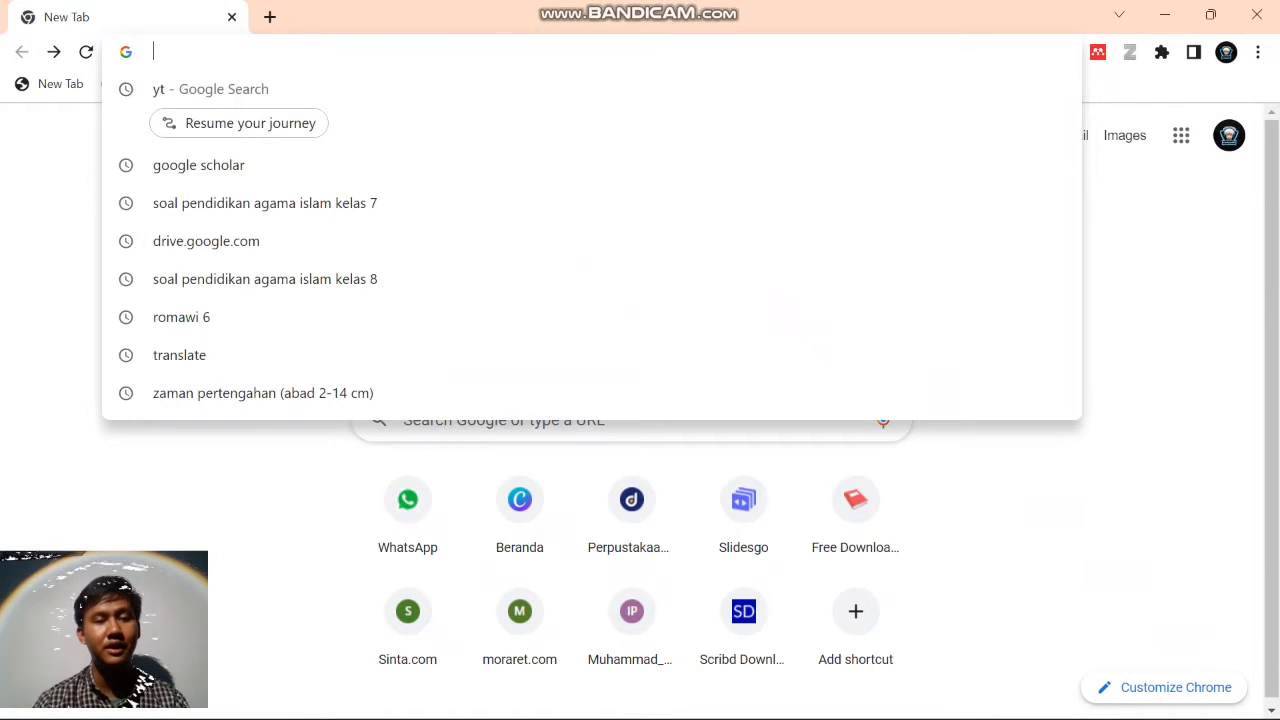
type("dr")
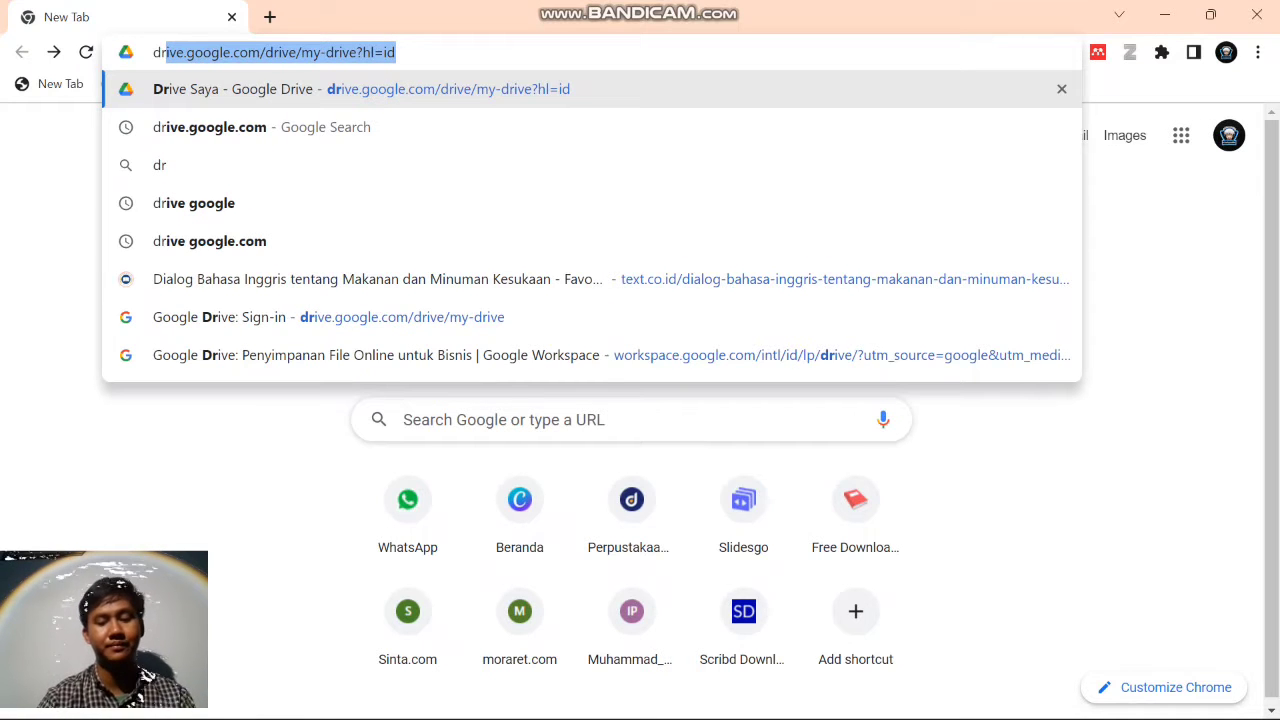
key("Return")
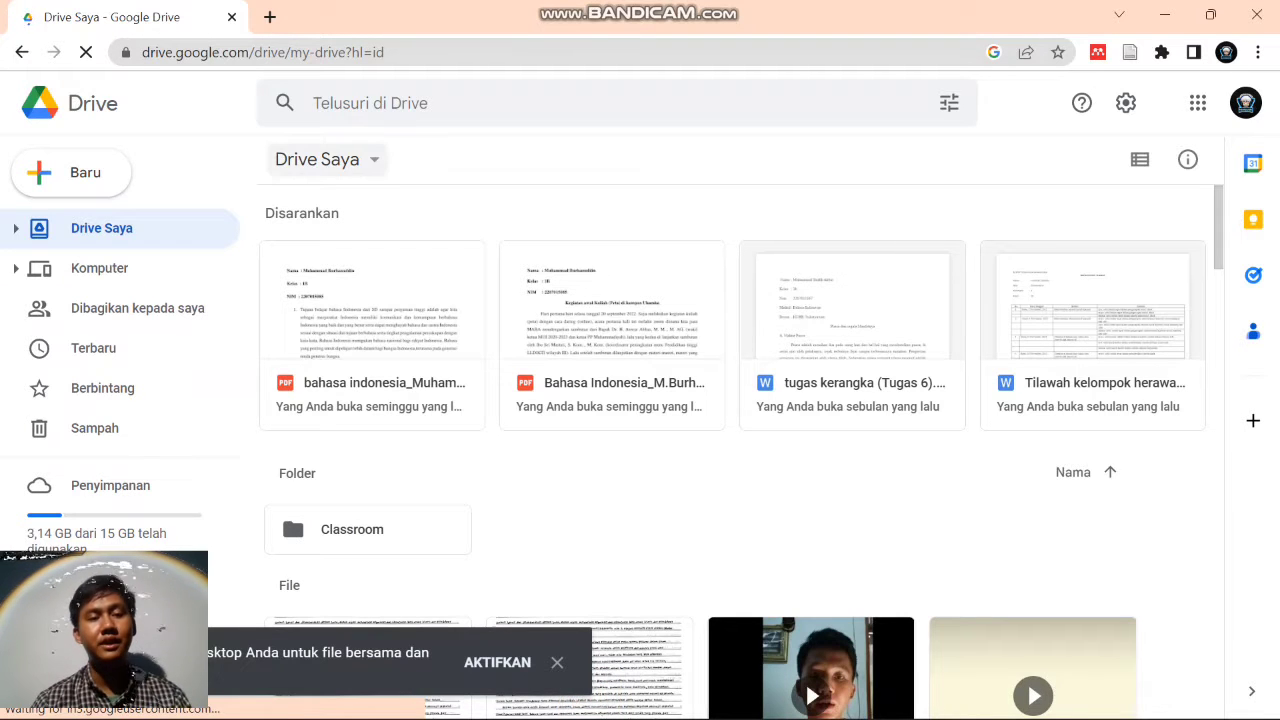
left_click(325, 159)
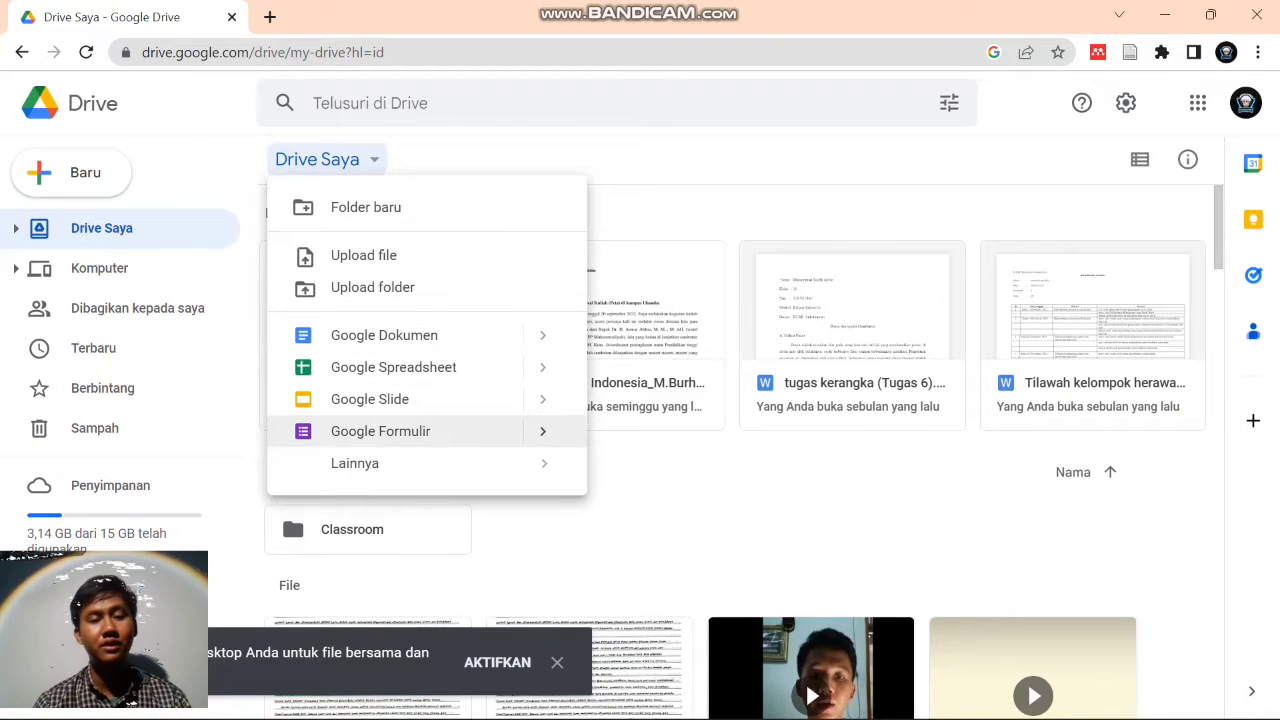
left_click(380, 431)
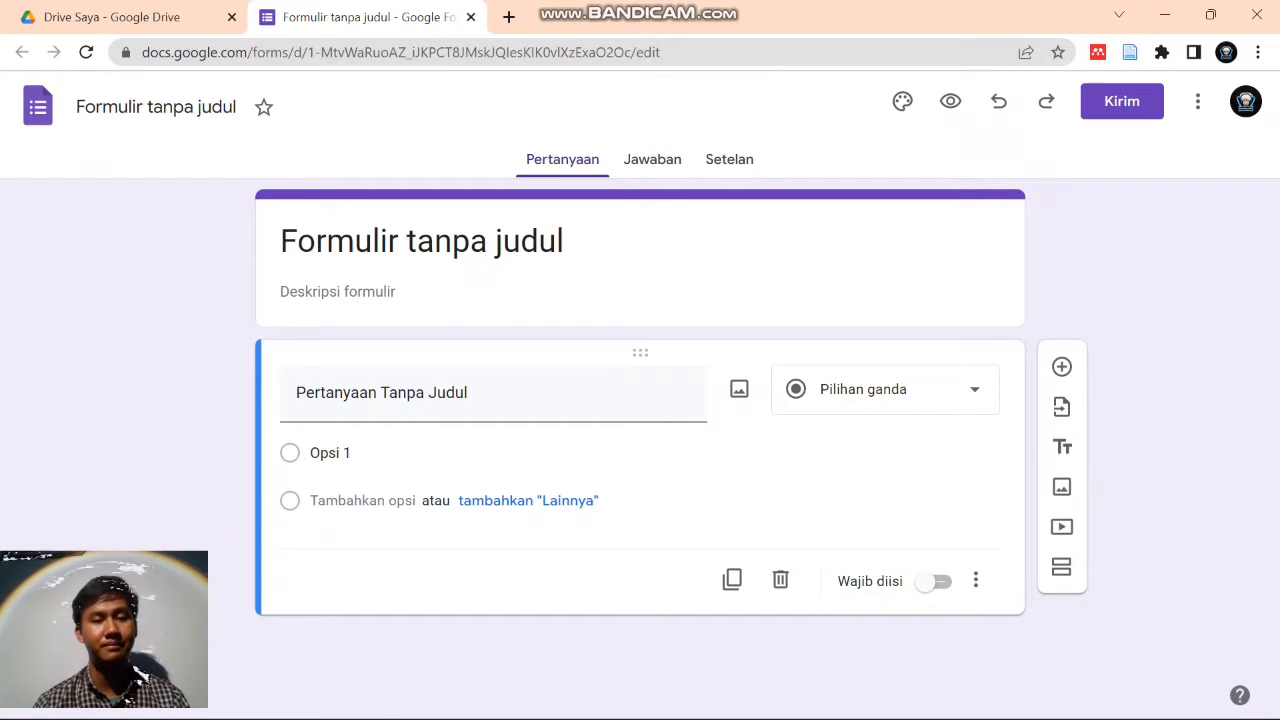
- Replace the form's default title with "Pendidikan Agama Islam"
left_click(564, 241)
key("BackSpace")
key("BackSpace")
key("BackSpace")
key("BackSpace")
key("BackSpace")
key("BackSpace")
key("BackSpace")
key("BackSpace")
key("BackSpace")
key("BackSpace")
key("BackSpace")
key("BackSpace")
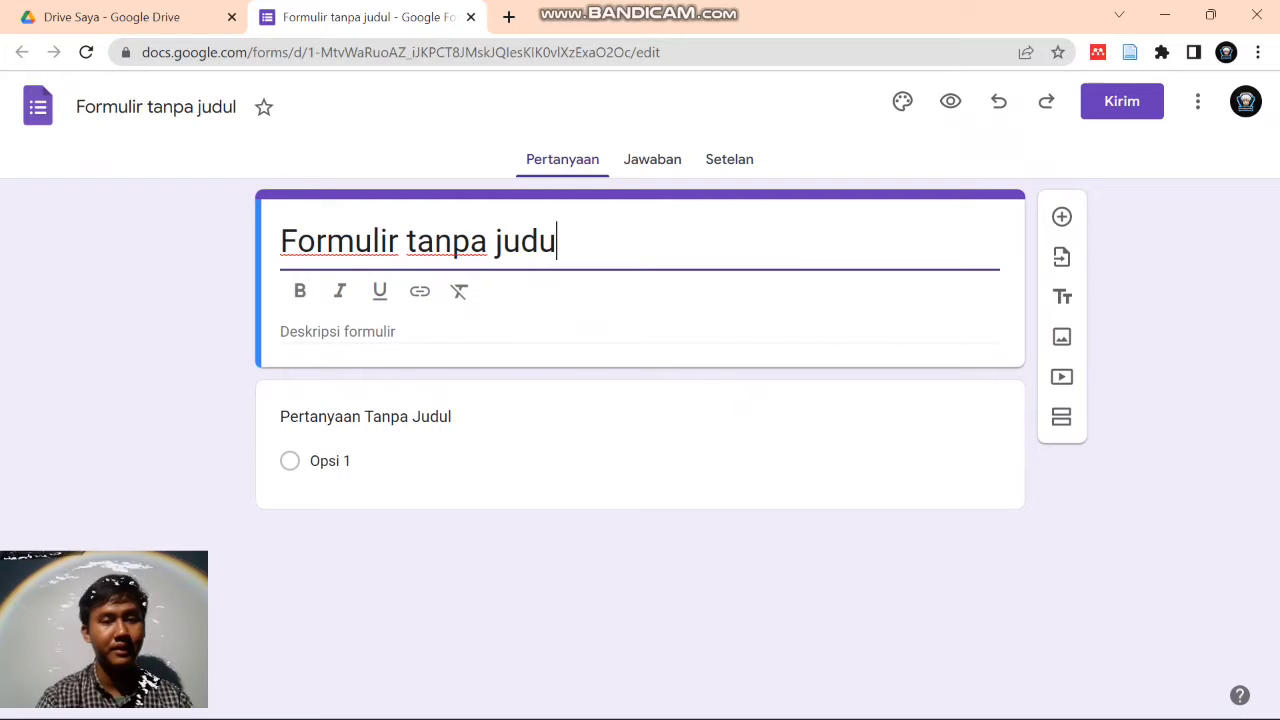
key("BackSpace")
key("BackSpace")
key("BackSpace")
key("BackSpace")
key("BackSpace")
key("BackSpace")
key("BackSpace")
key("BackSpace")
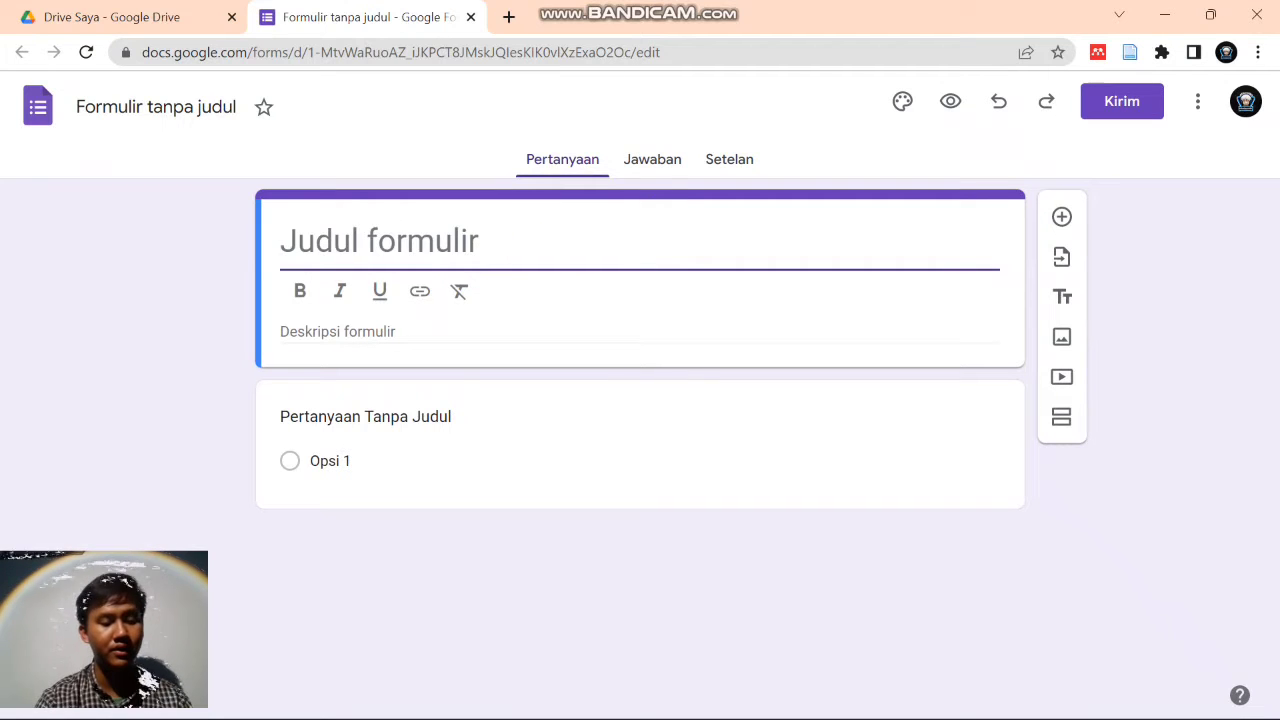
key("ctrl+z")
key("BackSpace")
key("BackSpace")
key("BackSpace")
key("BackSpace")
key("BackSpace")
key("BackSpace")
key("BackSpace")
key("BackSpace")
key("BackSpace")
key("BackSpace")
key("BackSpace")
key("BackSpace")
key("BackSpace")
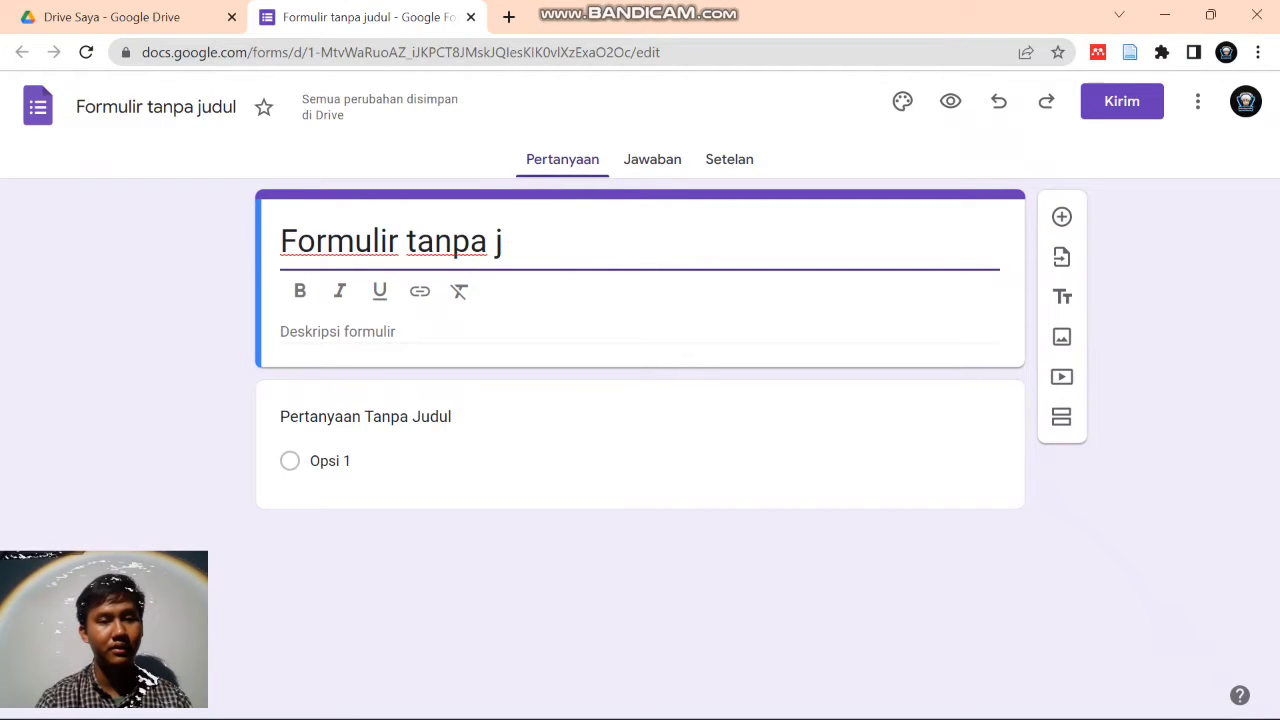
key("BackSpace")
key("BackSpace")
key("BackSpace")
key("BackSpace")
key("BackSpace")
key("BackSpace")
key("BackSpace")
type("P")
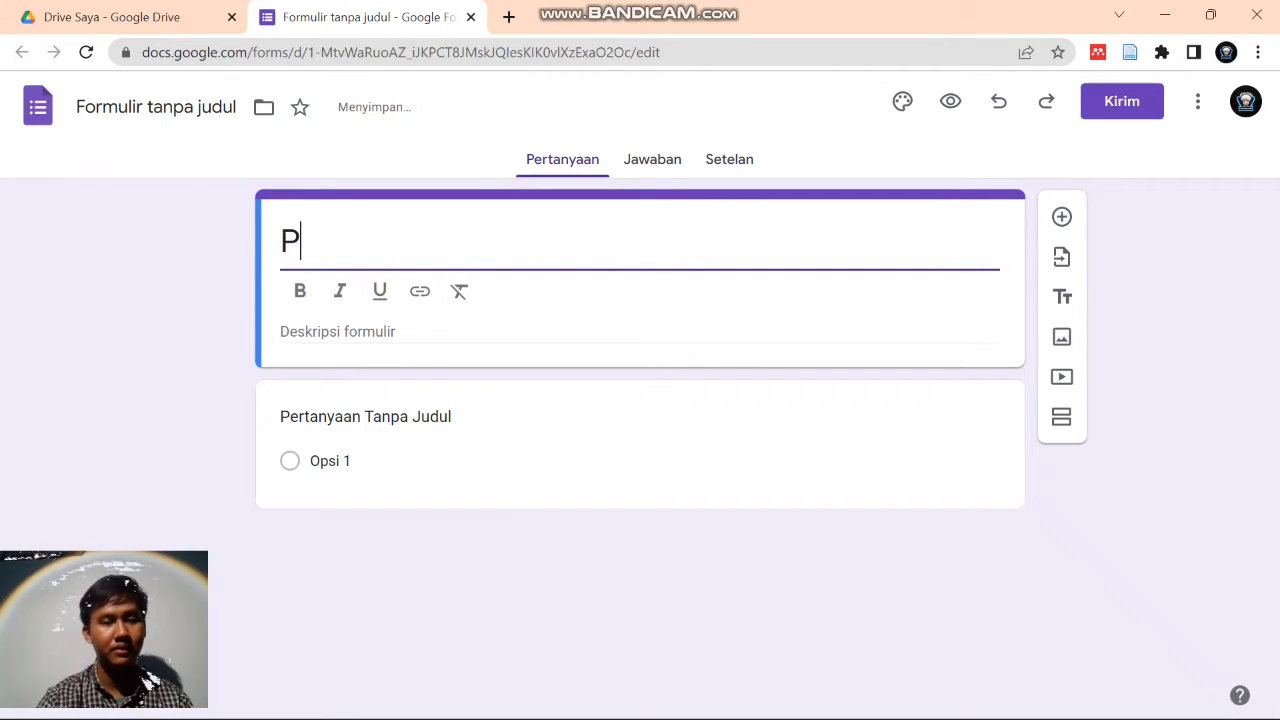
type("endidil")
key("BackSpace")
type("kan Agama")
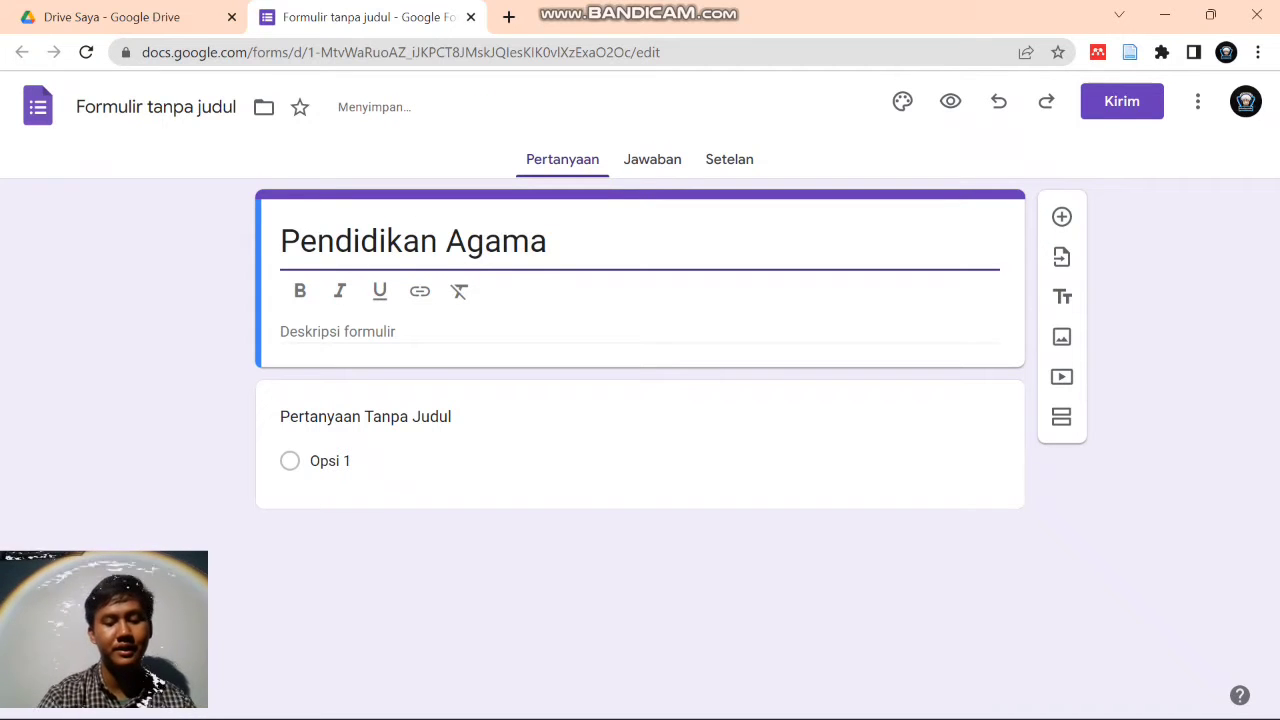
type(" Islam")
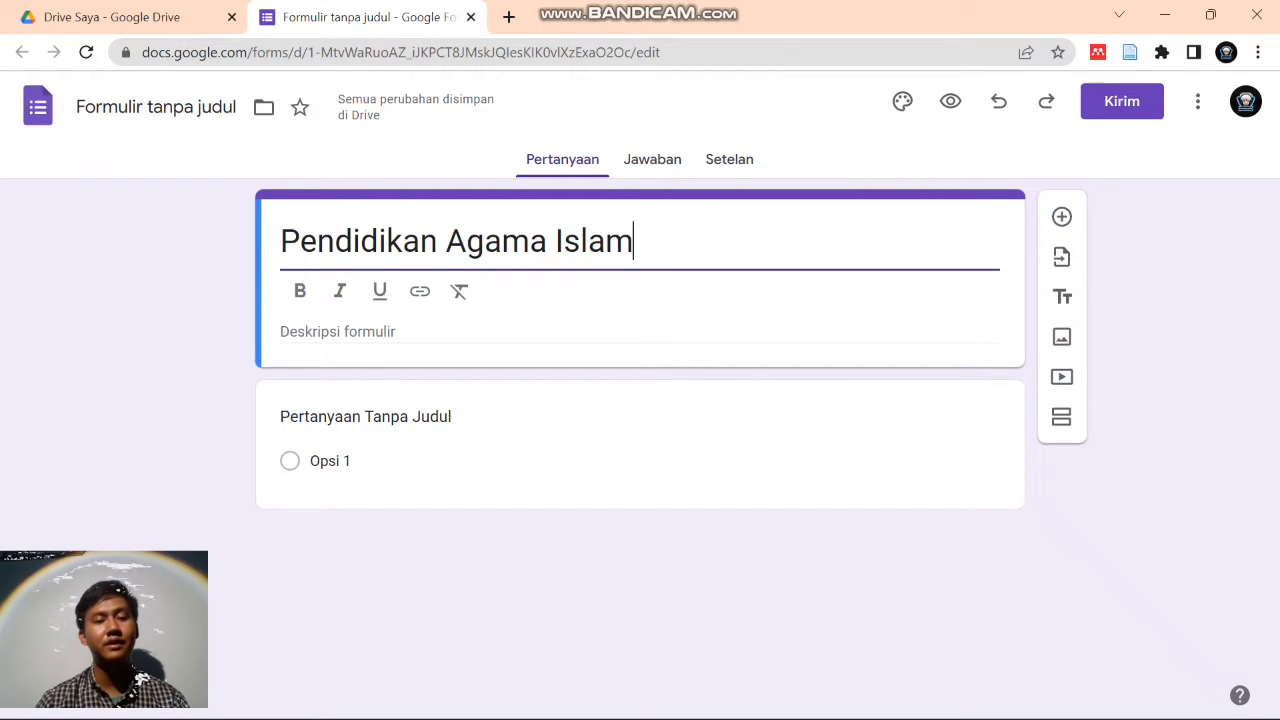
- Enter "Isi sesuai dengan kejujuran!!" as the form description
left_click(300, 341)
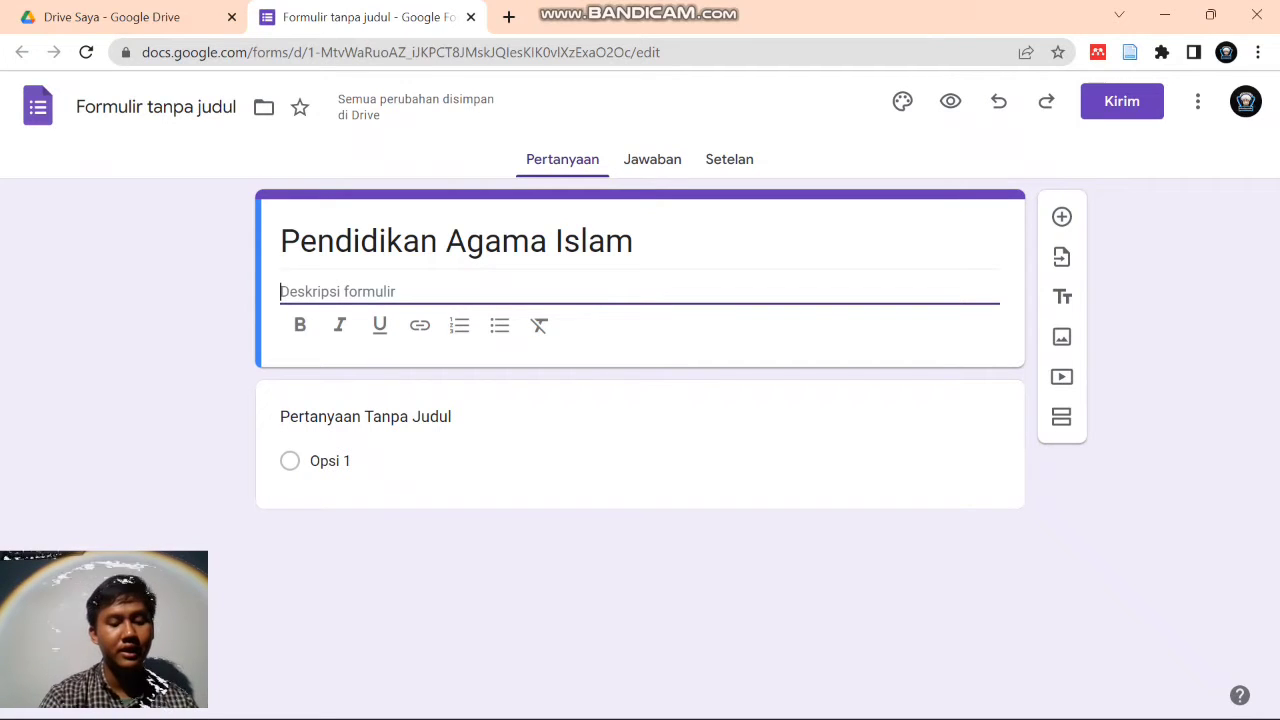
type("I")
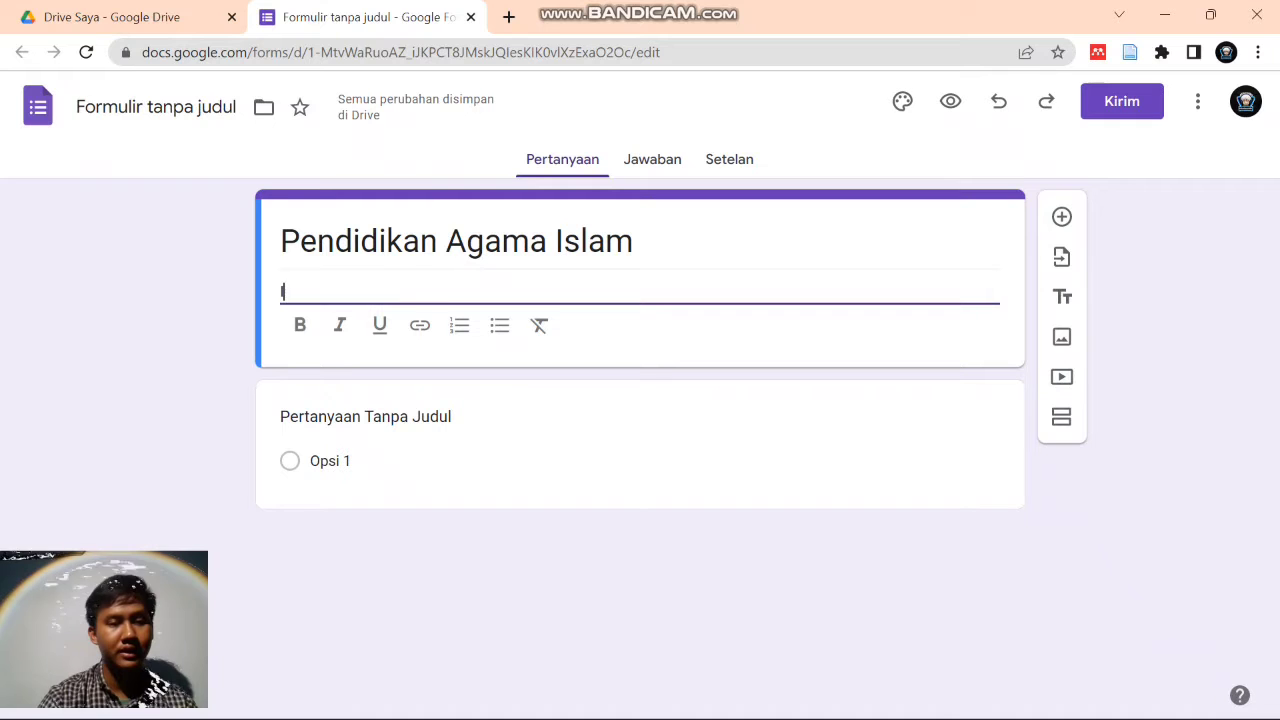
type("si sesuai ")
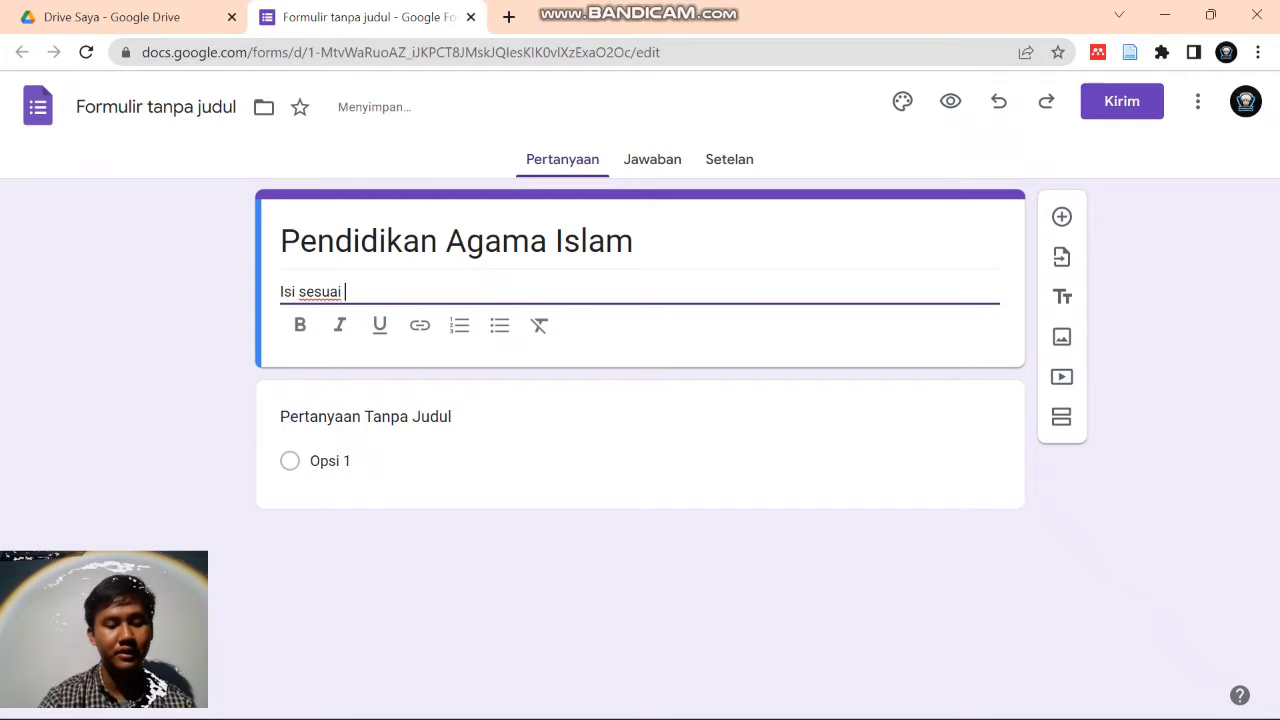
type("dengan kejujuran!!")
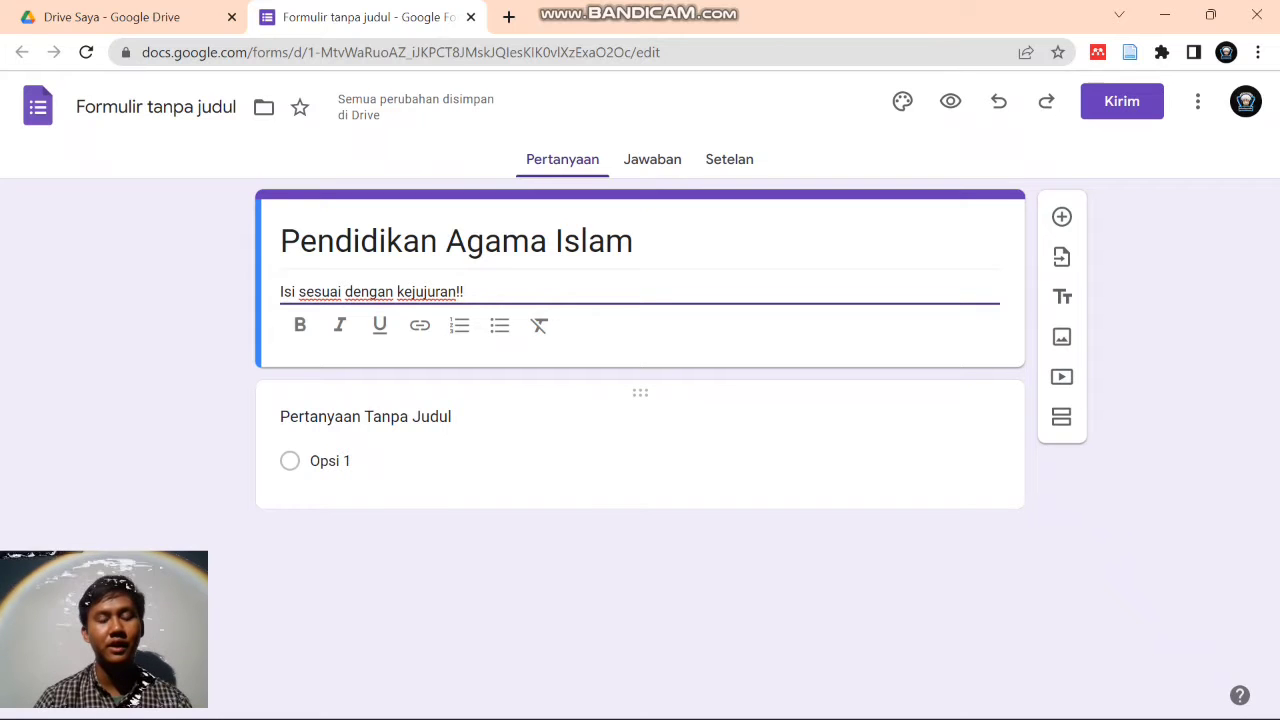
- Turn the untitled question into a required "Nama" question with the Jawaban singkat answer type
left_click(365, 416)
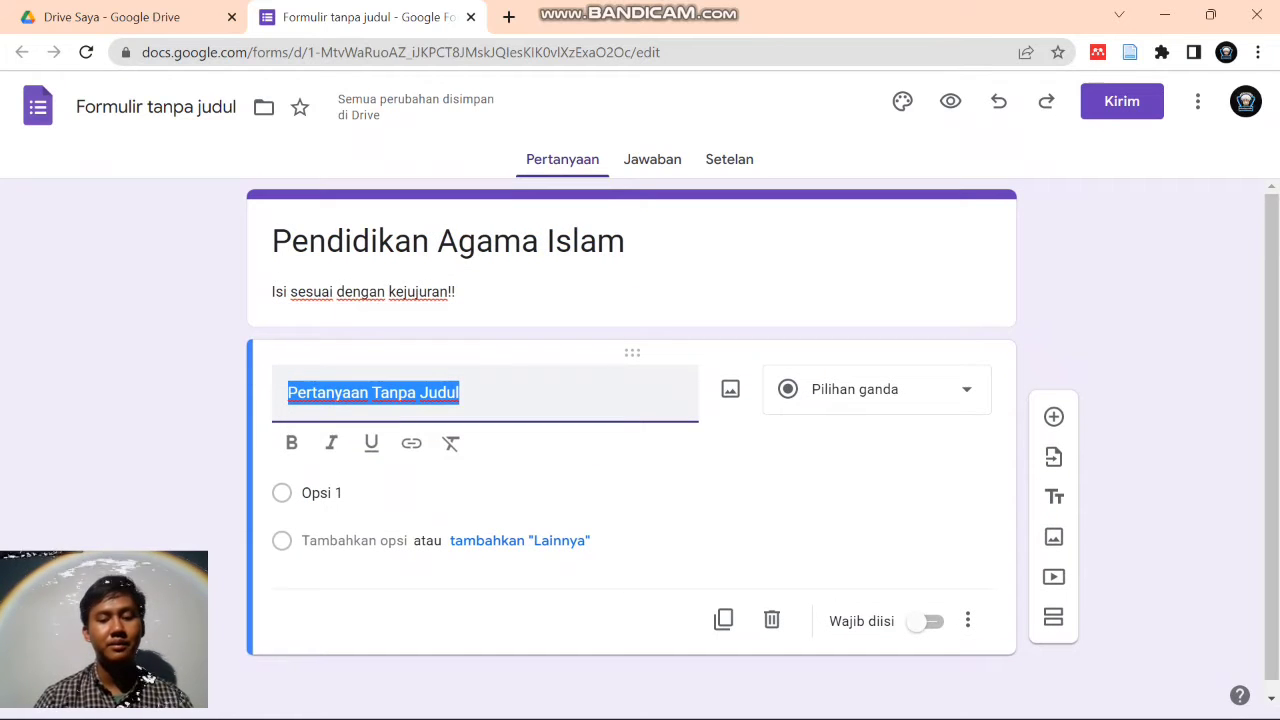
key("BackSpace")
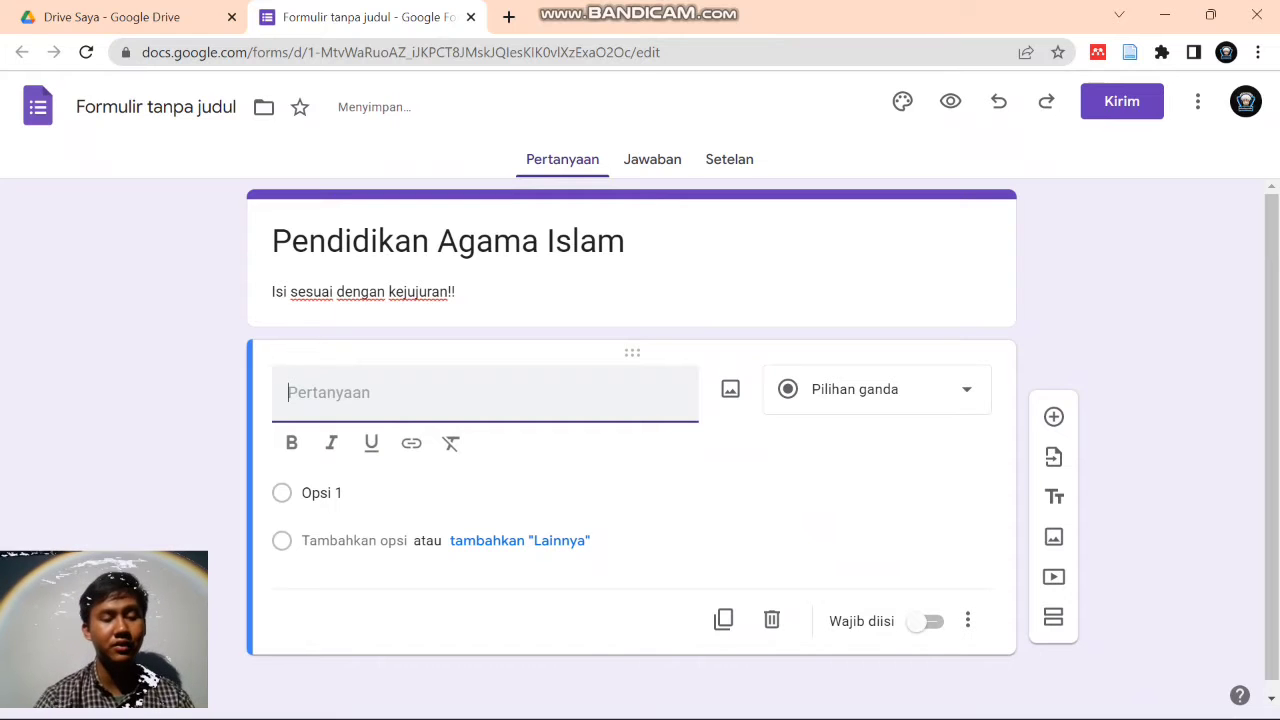
type("Nama")
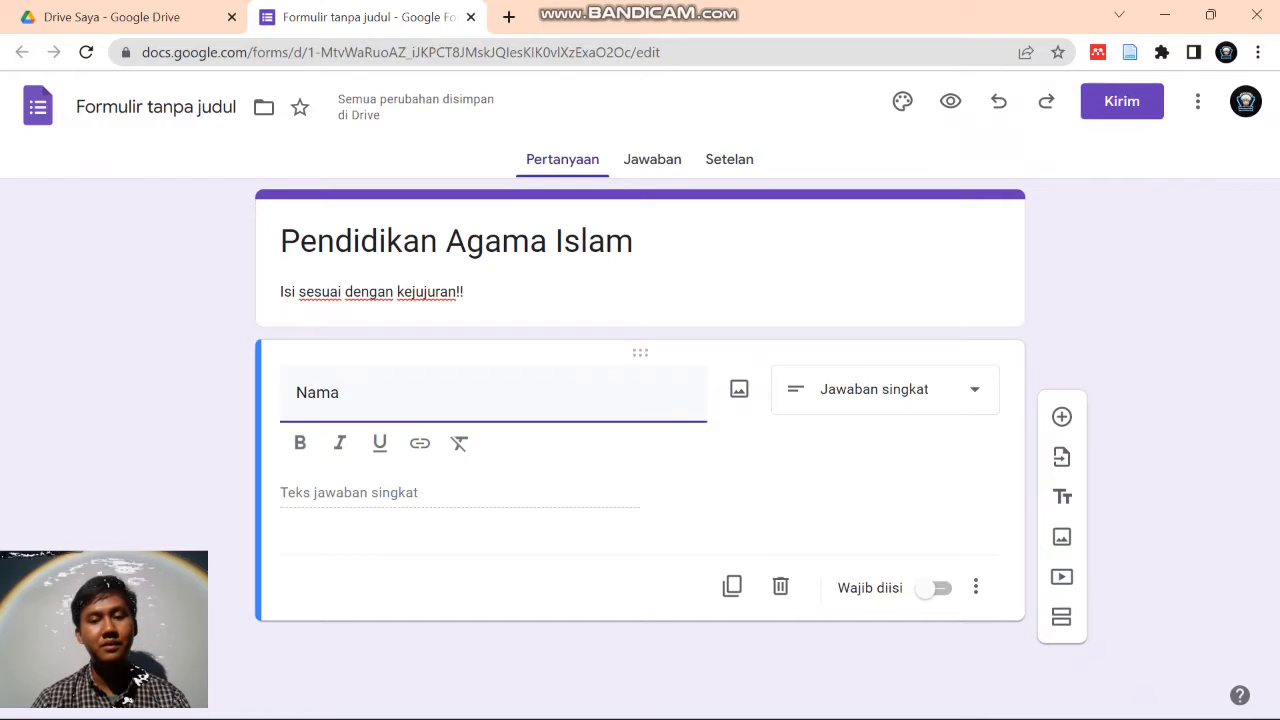
left_click(885, 389)
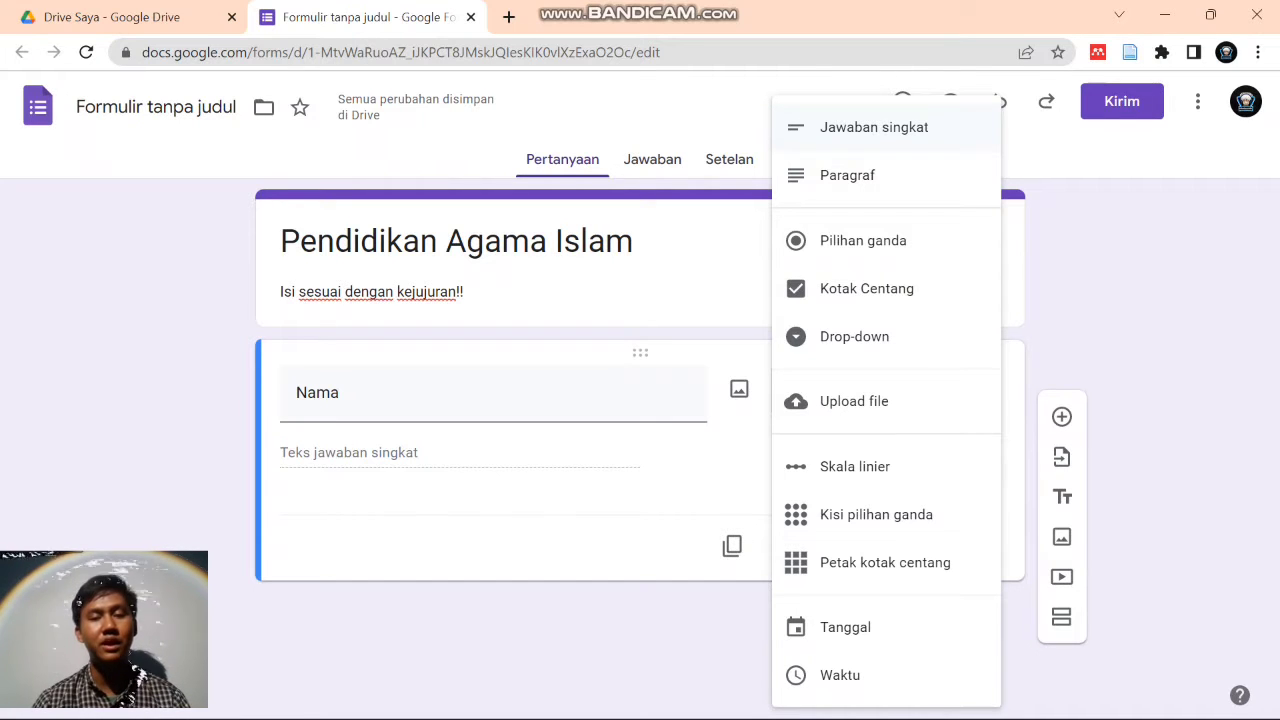
left_click(874, 127)
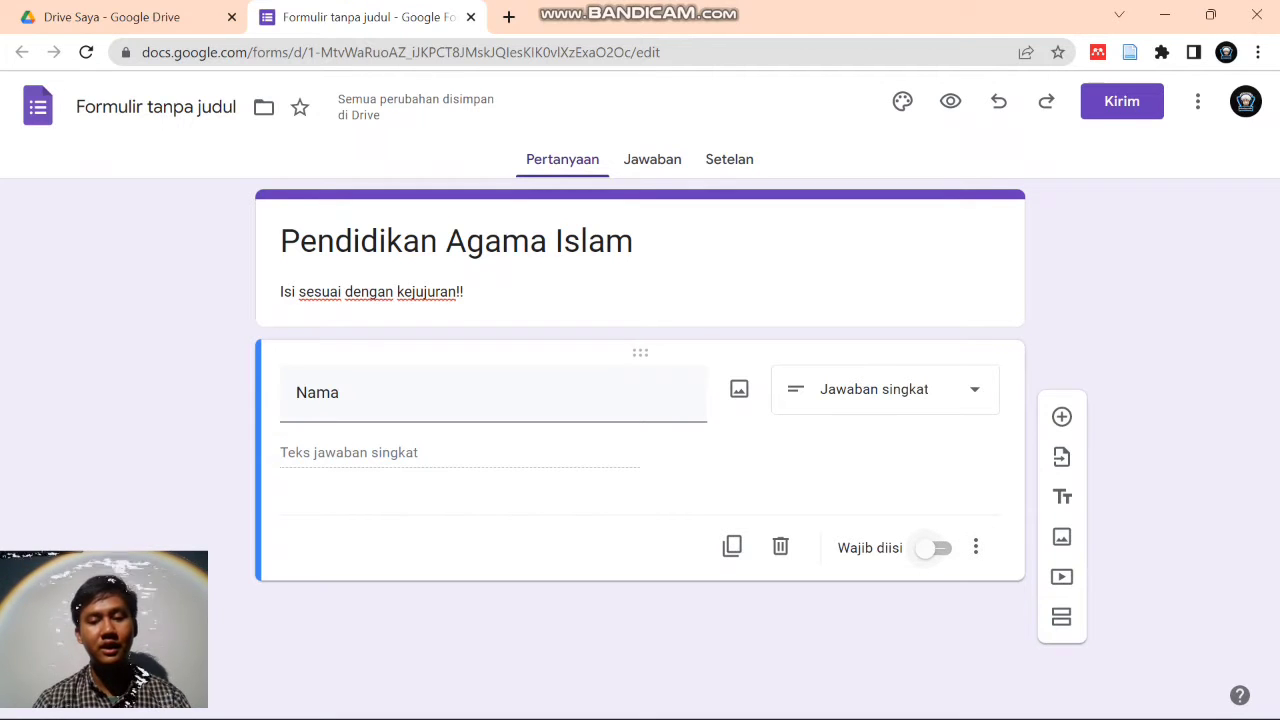
left_click(930, 548)
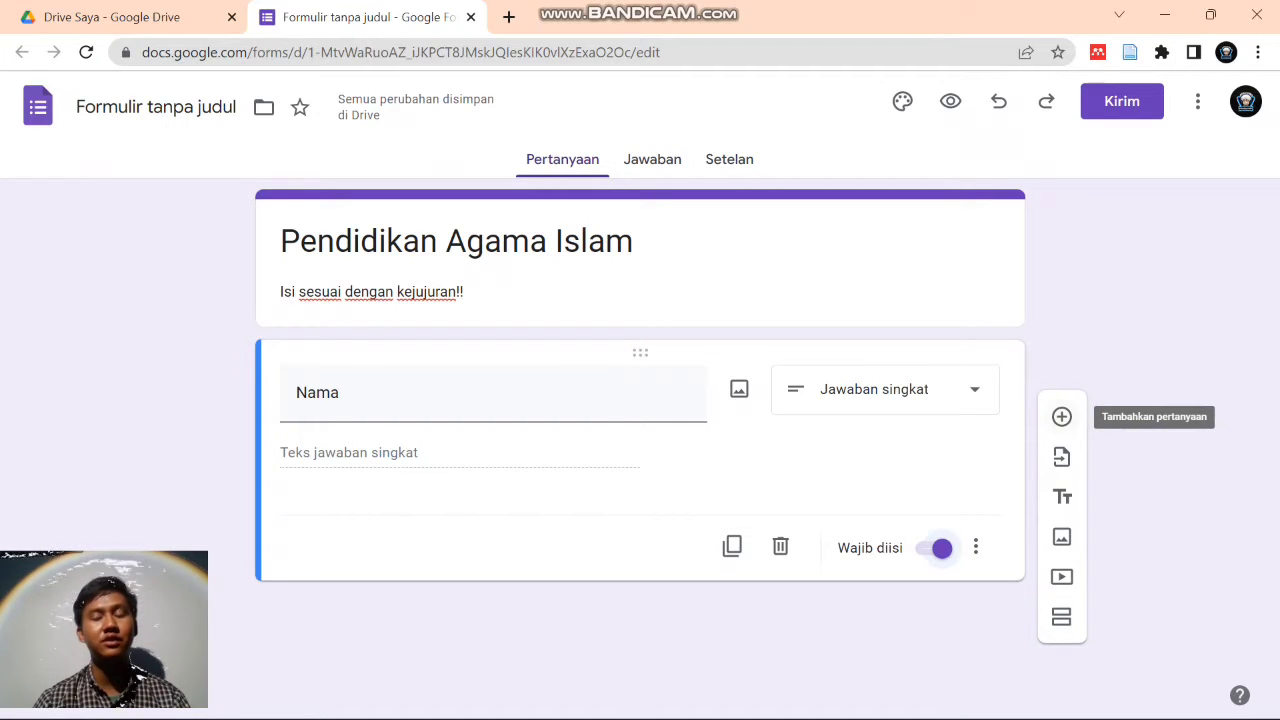
- Add a question titled "Kelas" below Nama and set its answer type to Drop-down
left_click(1062, 416)
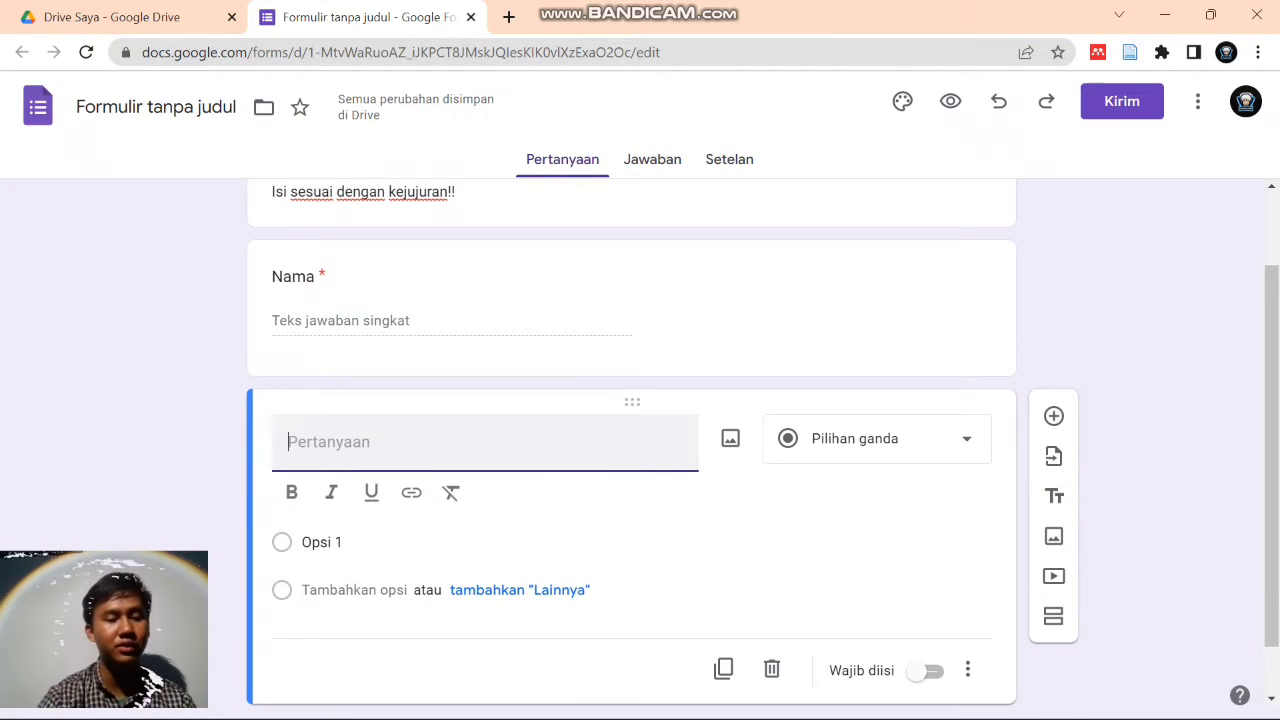
type("K")
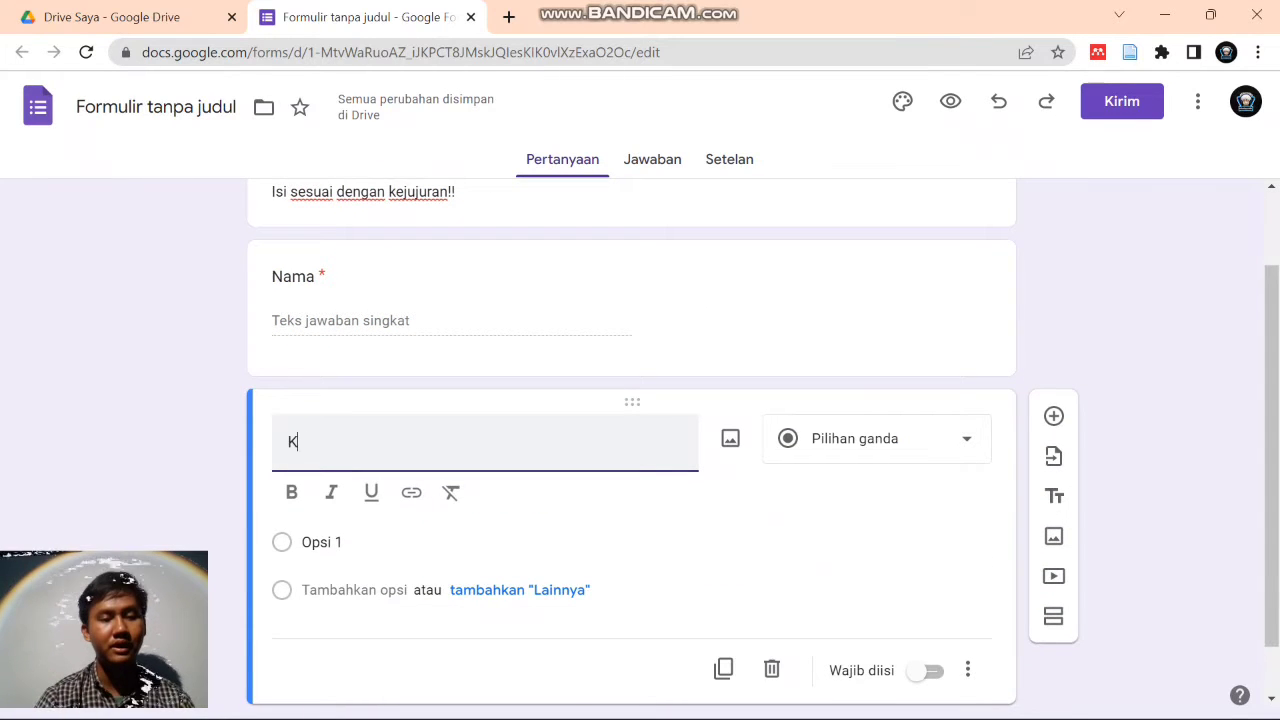
type("elas")
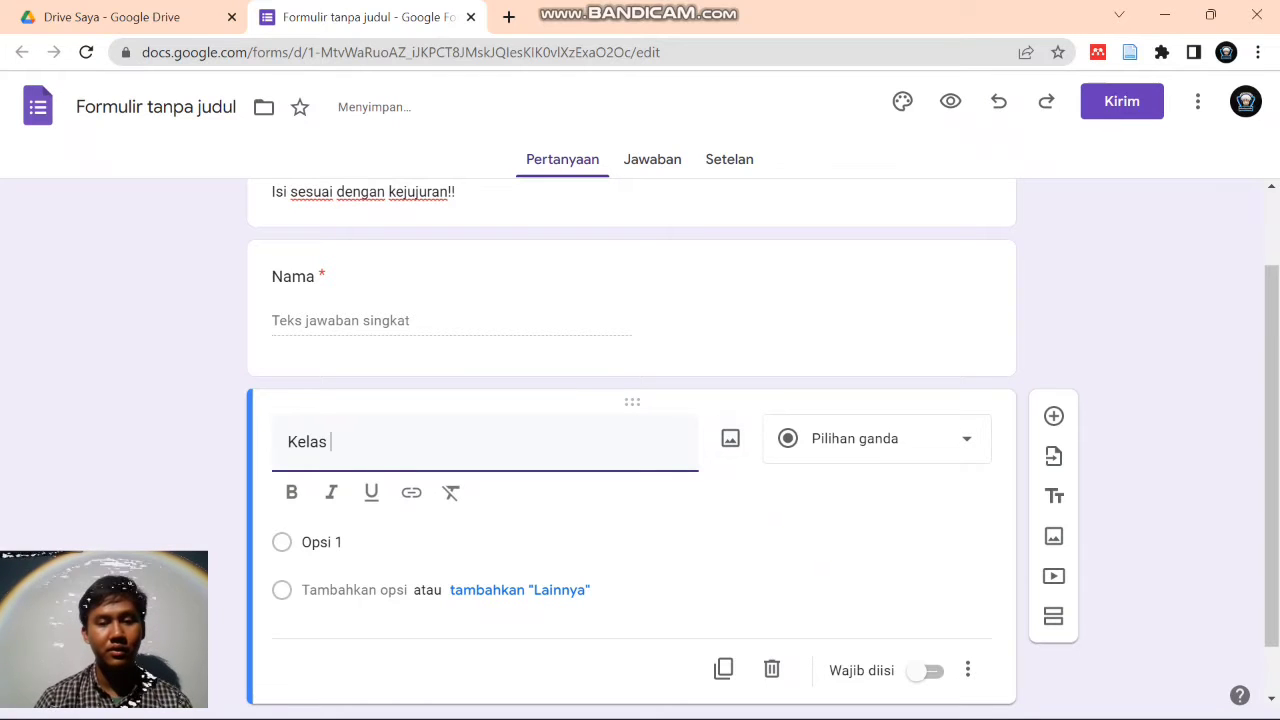
left_click(877, 438)
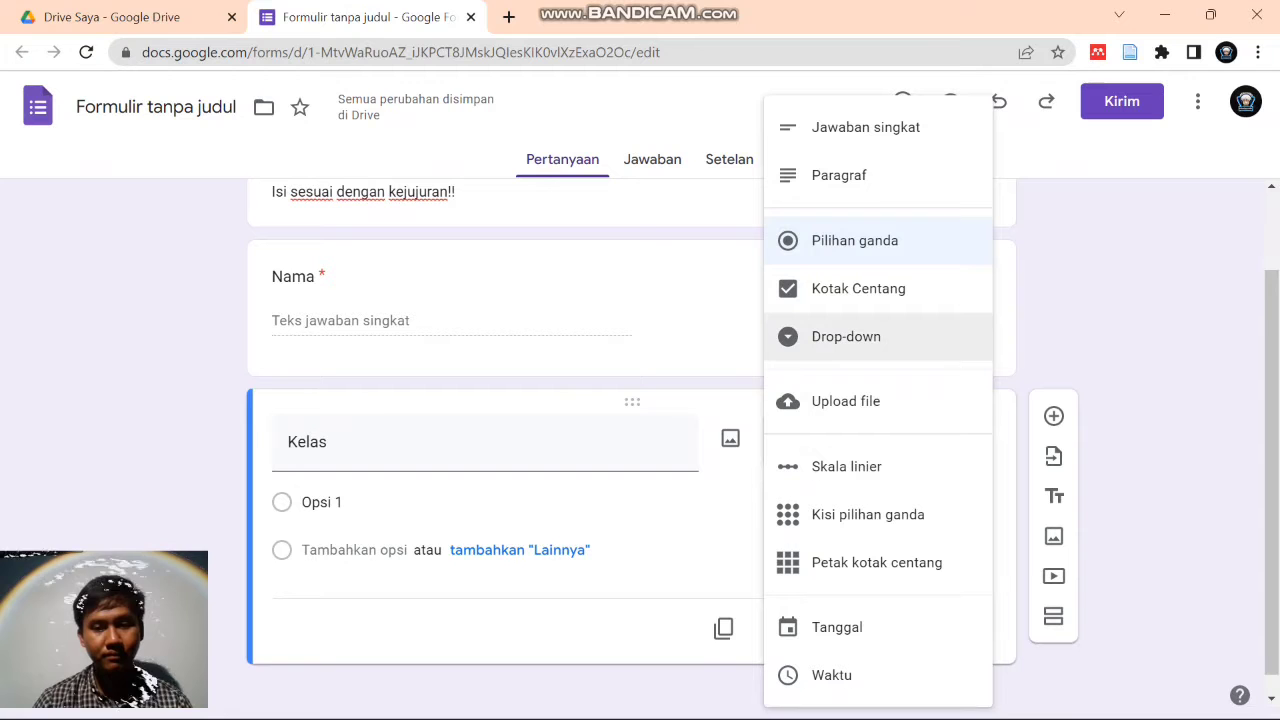
left_click(846, 336)
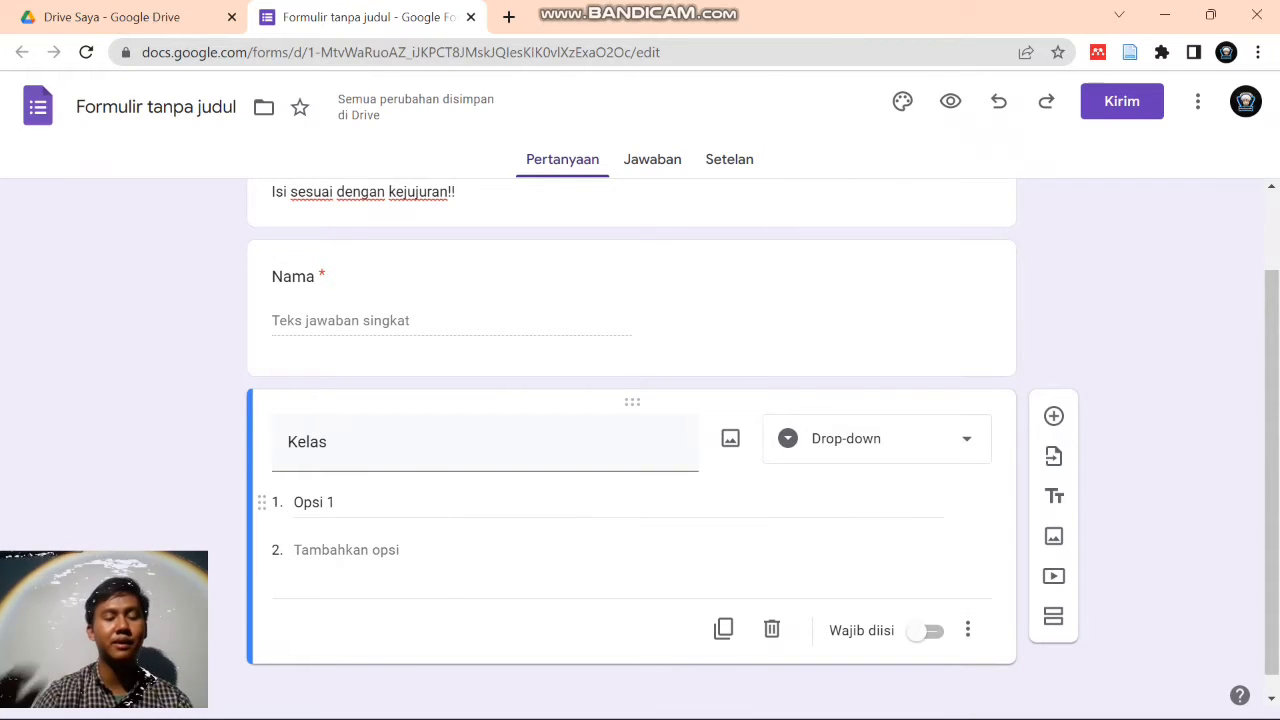
- Fill the Kelas drop-down with the five options 1A, 1B, 1C, 1D and 1E
left_click(313, 502)
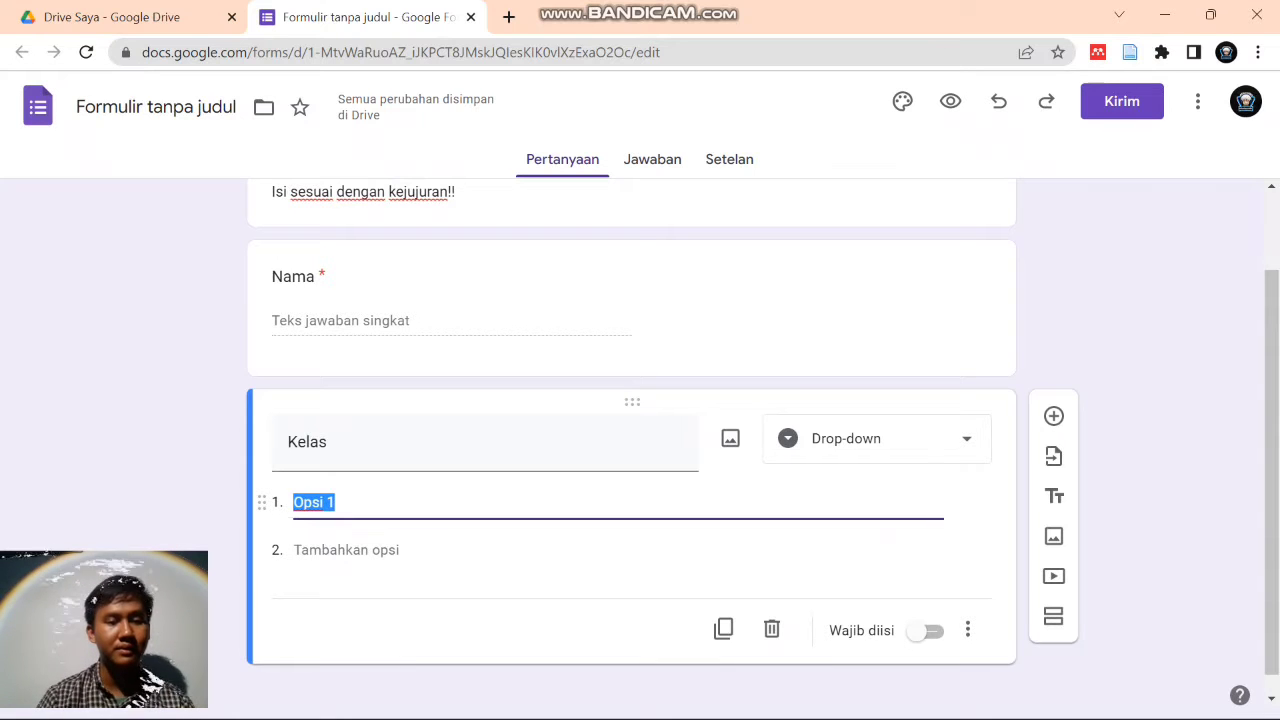
key("BackSpace")
type("1A")
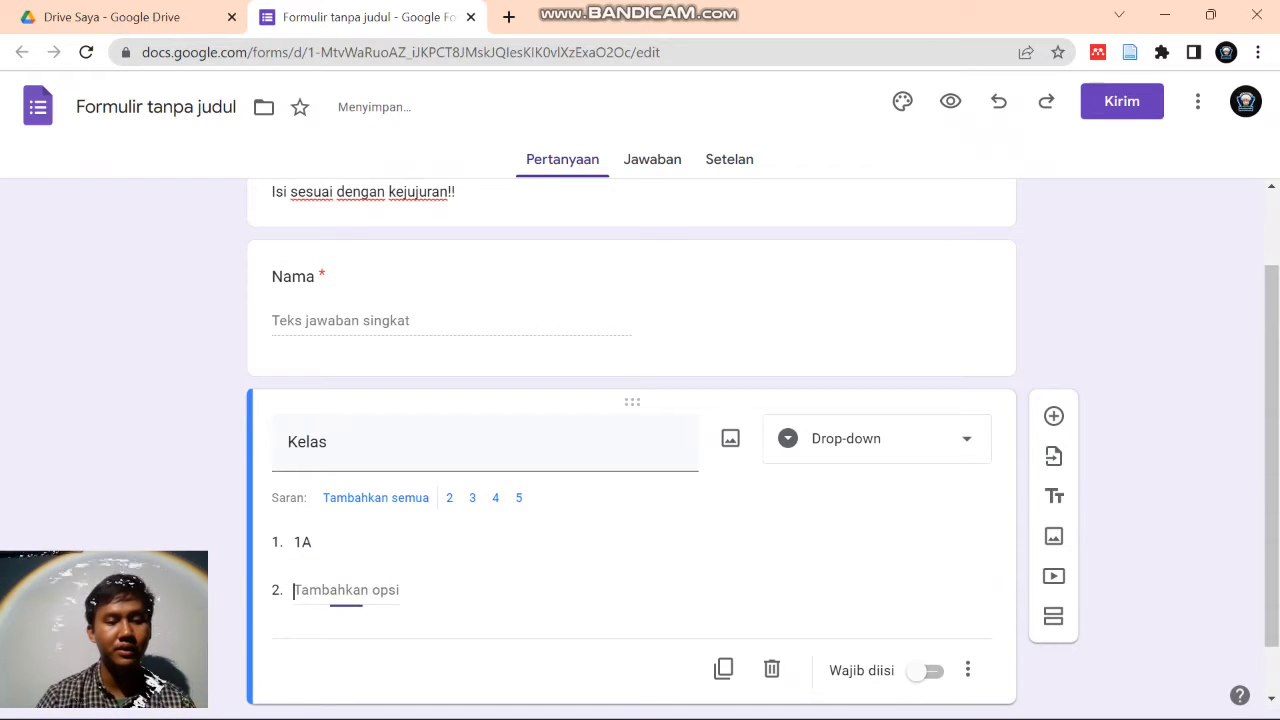
left_click(296, 590)
type("1B")
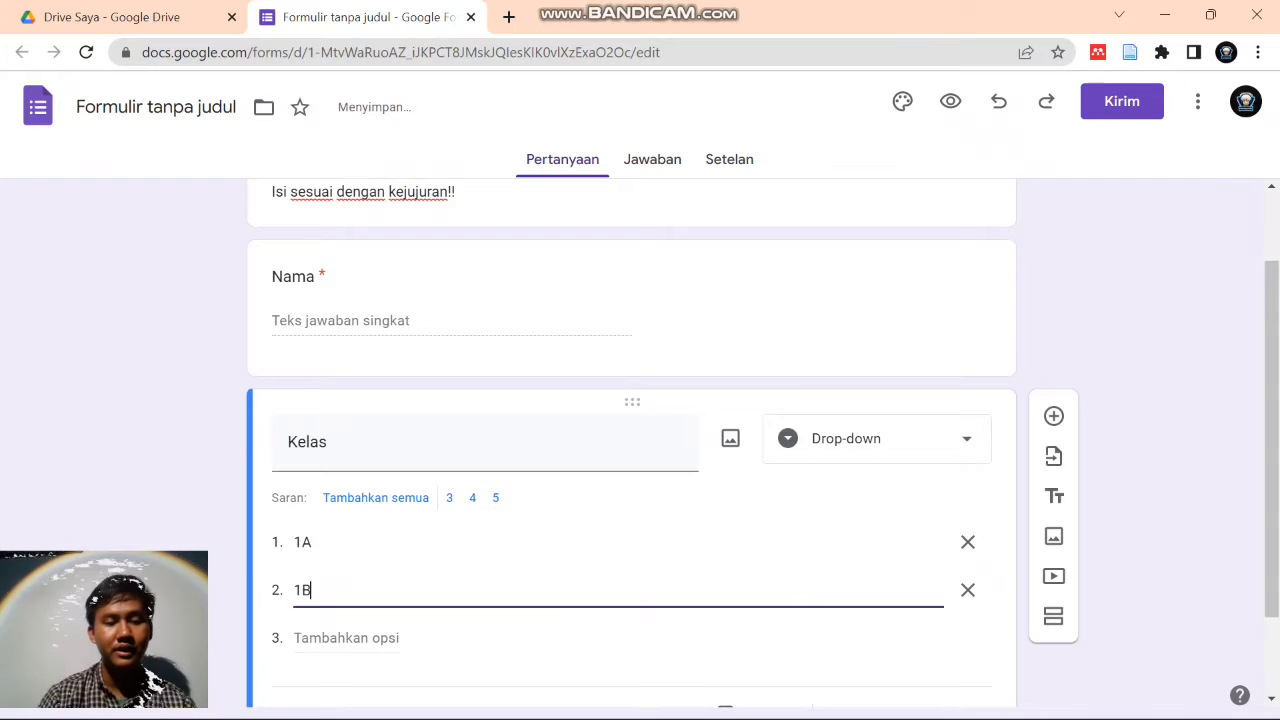
key("Return")
type("1C")
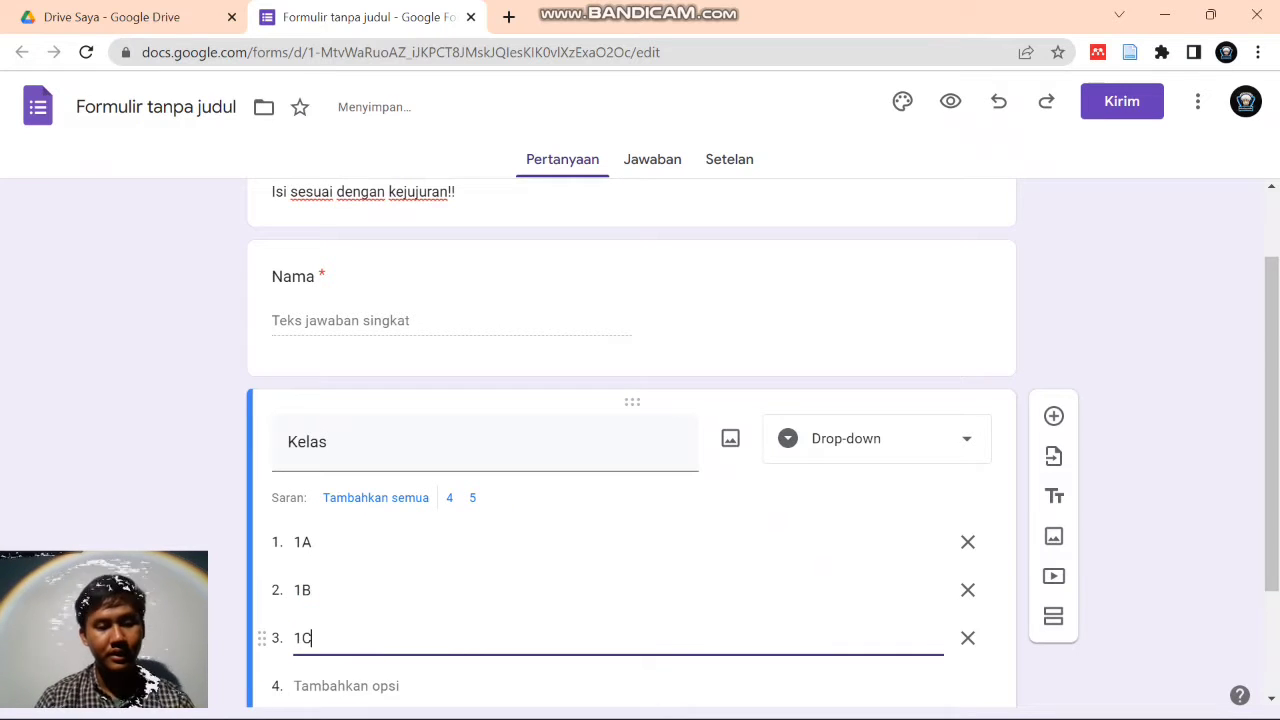
key("Return")
type("1D")
key("Return")
type("1E")
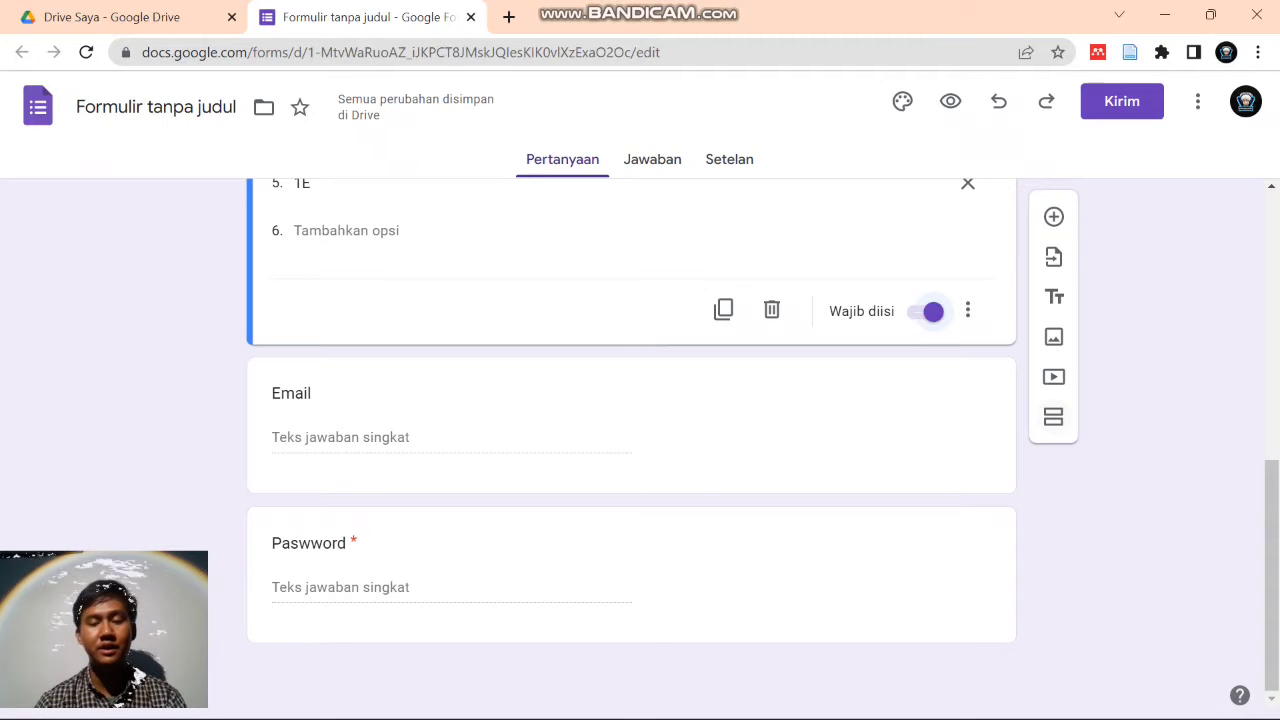
- Add a new section between the Kelas question and the Email question
left_click(1053, 416)
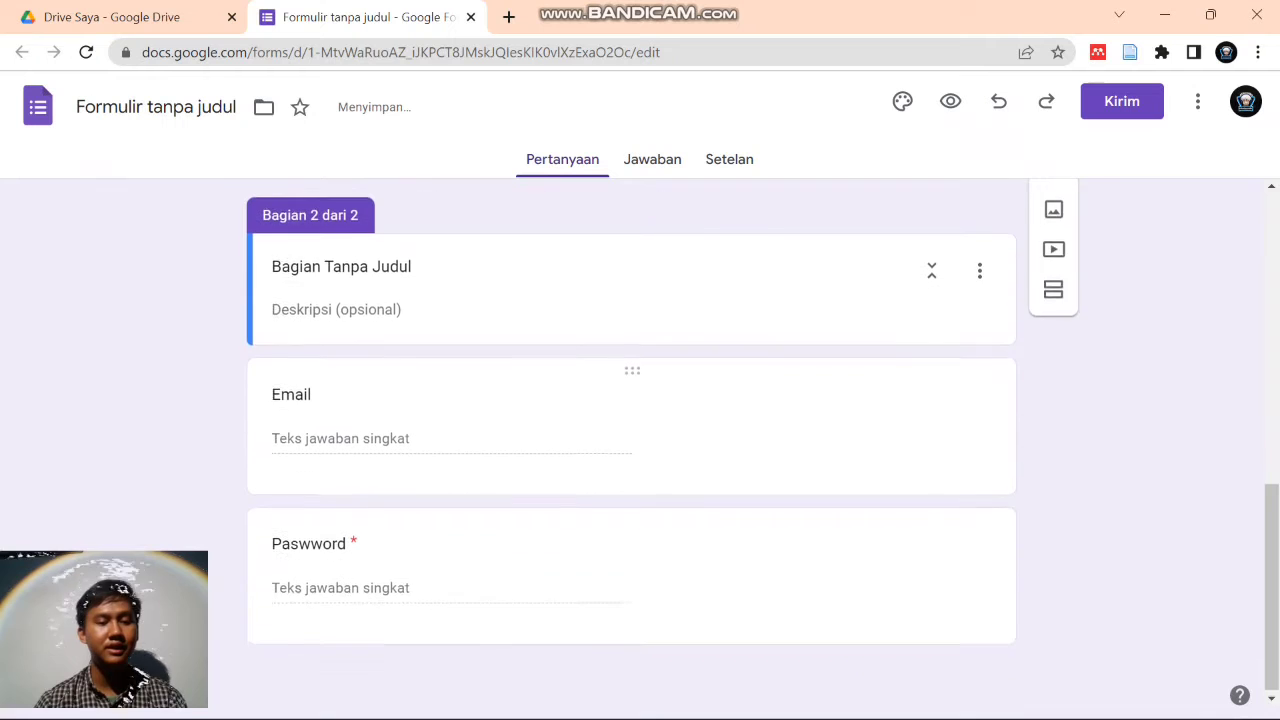
scroll(631, 450, "up", 3)
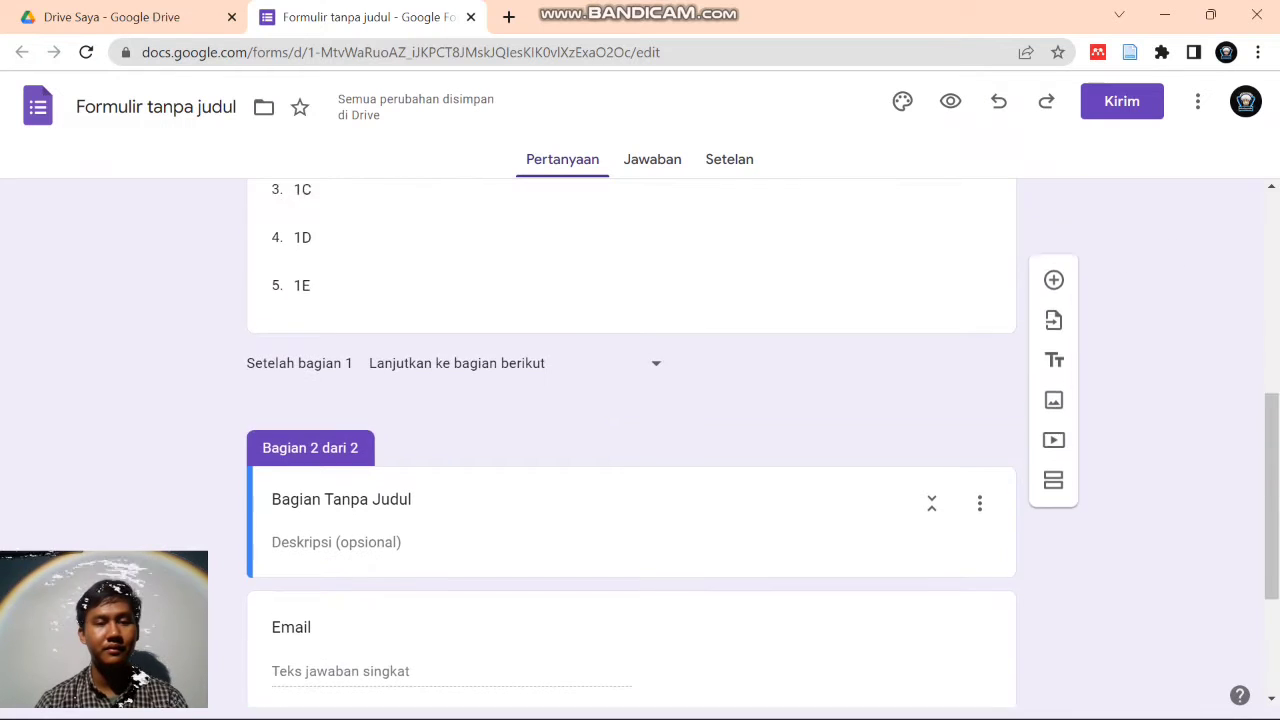
scroll(631, 450, "down", 2)
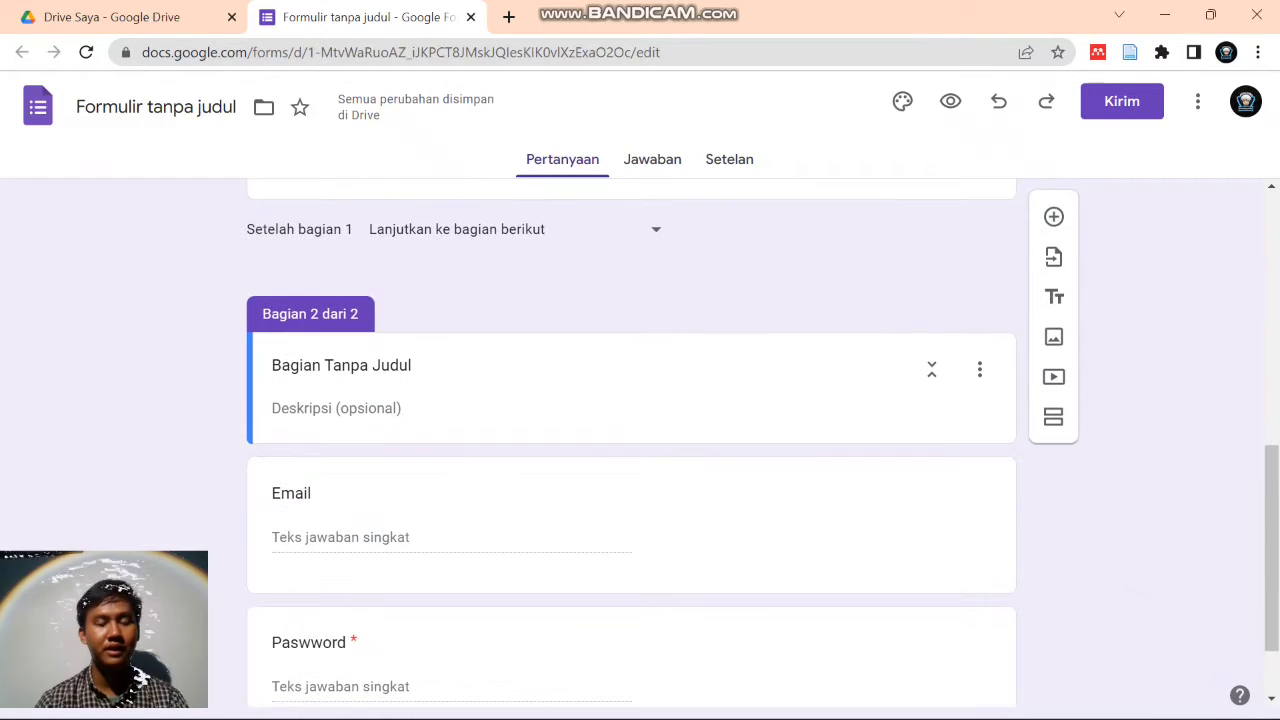
- Replace the title of section 2 with "Pilihan Ganda"
left_click(405, 365)
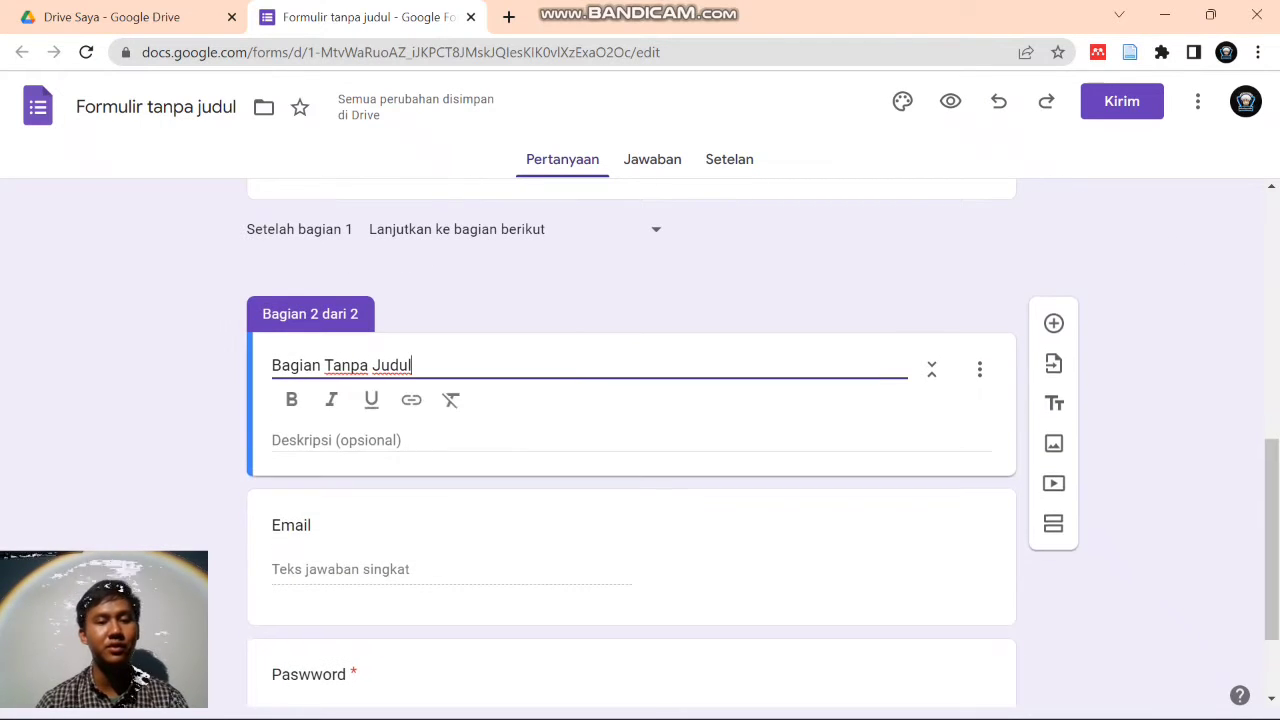
key("BackSpace")
key("BackSpace")
key("BackSpace")
key("BackSpace")
key("BackSpace")
key("BackSpace")
key("BackSpace")
key("BackSpace")
key("BackSpace")
key("BackSpace")
key("BackSpace")
key("BackSpace")
key("BackSpace")
key("BackSpace")
key("BackSpace")
key("BackSpace")
key("BackSpace")
key("BackSpace")
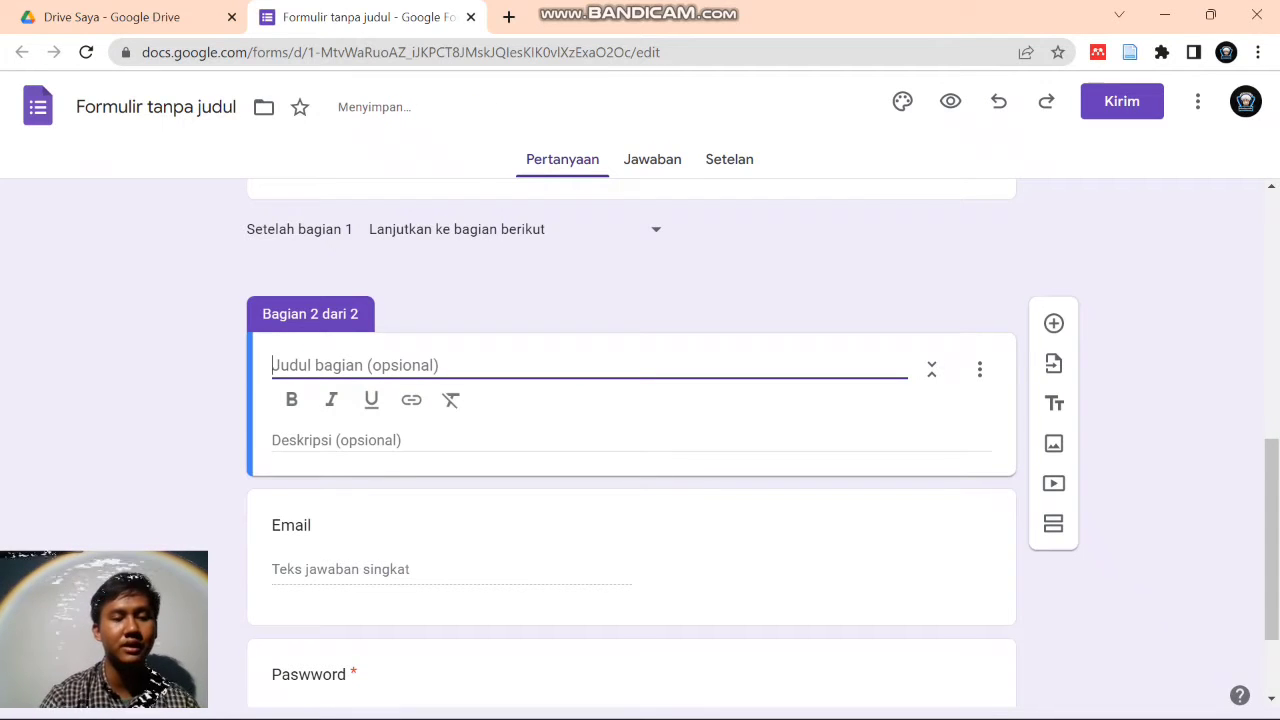
type("Pilihan")
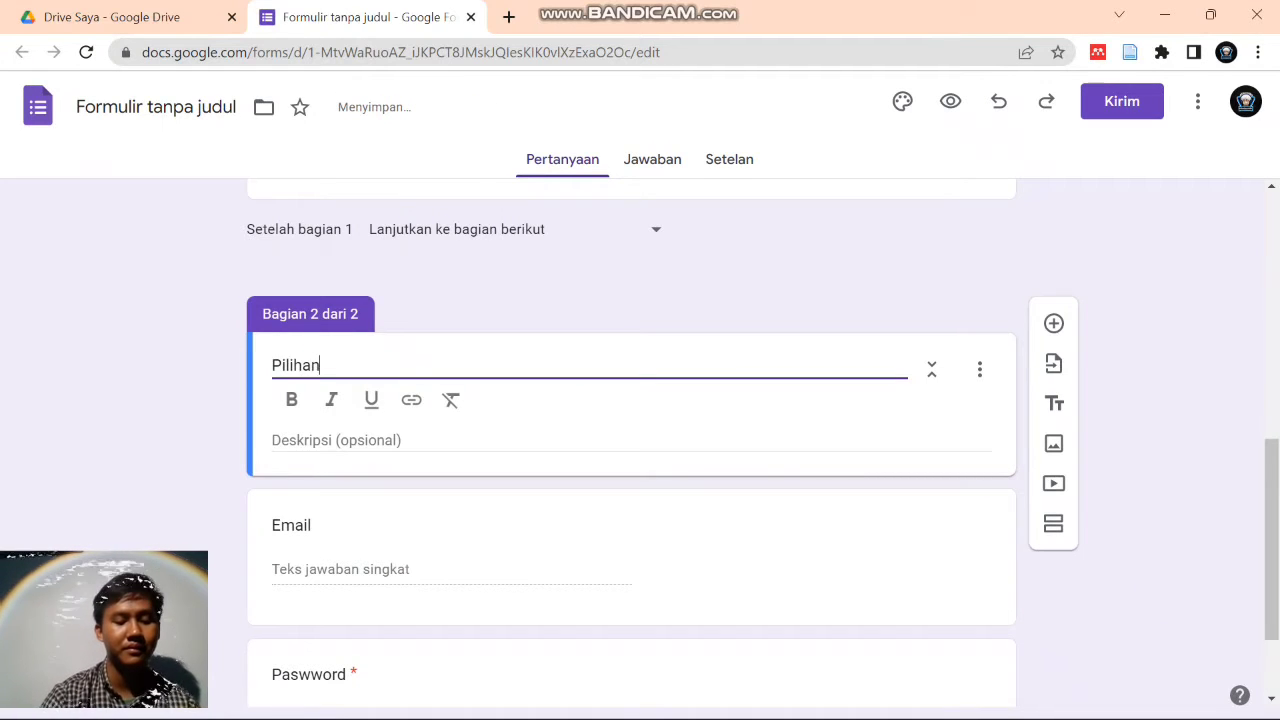
type(" Ganda")
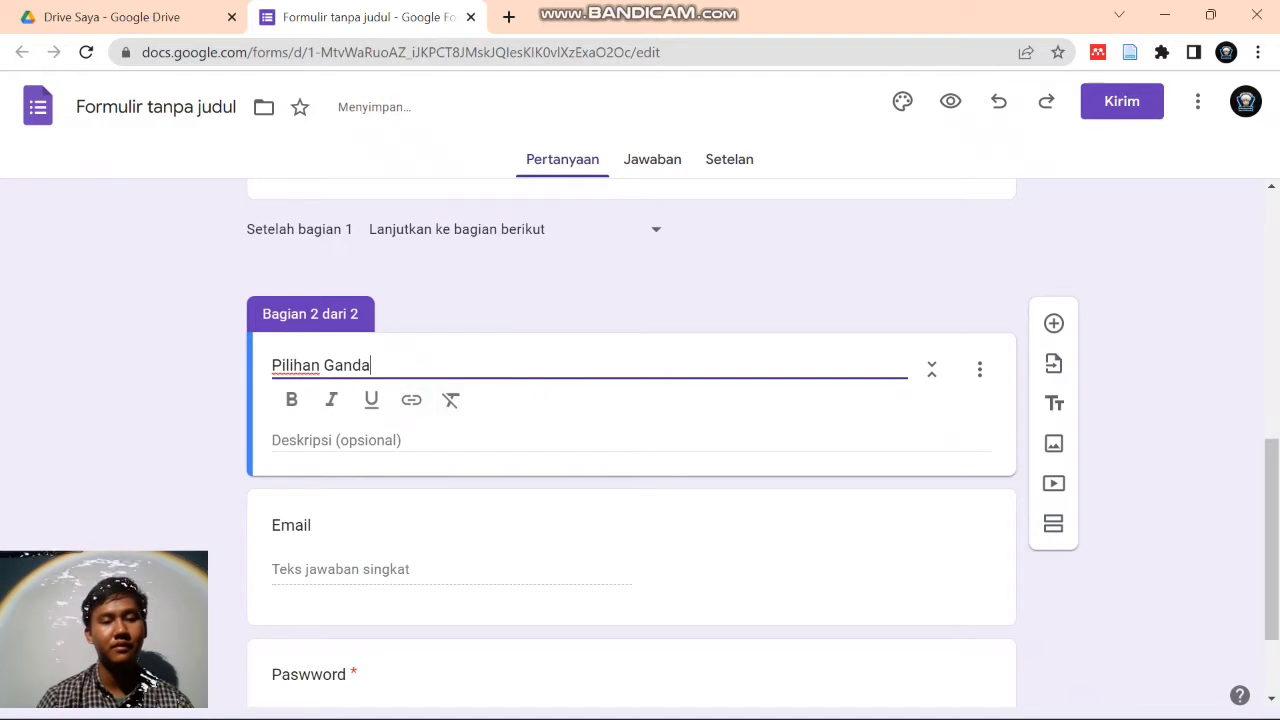
- Set the description of the Pilihan Ganda section to "Pilih salah satu A,B,C, dan D"
left_click(380, 440)
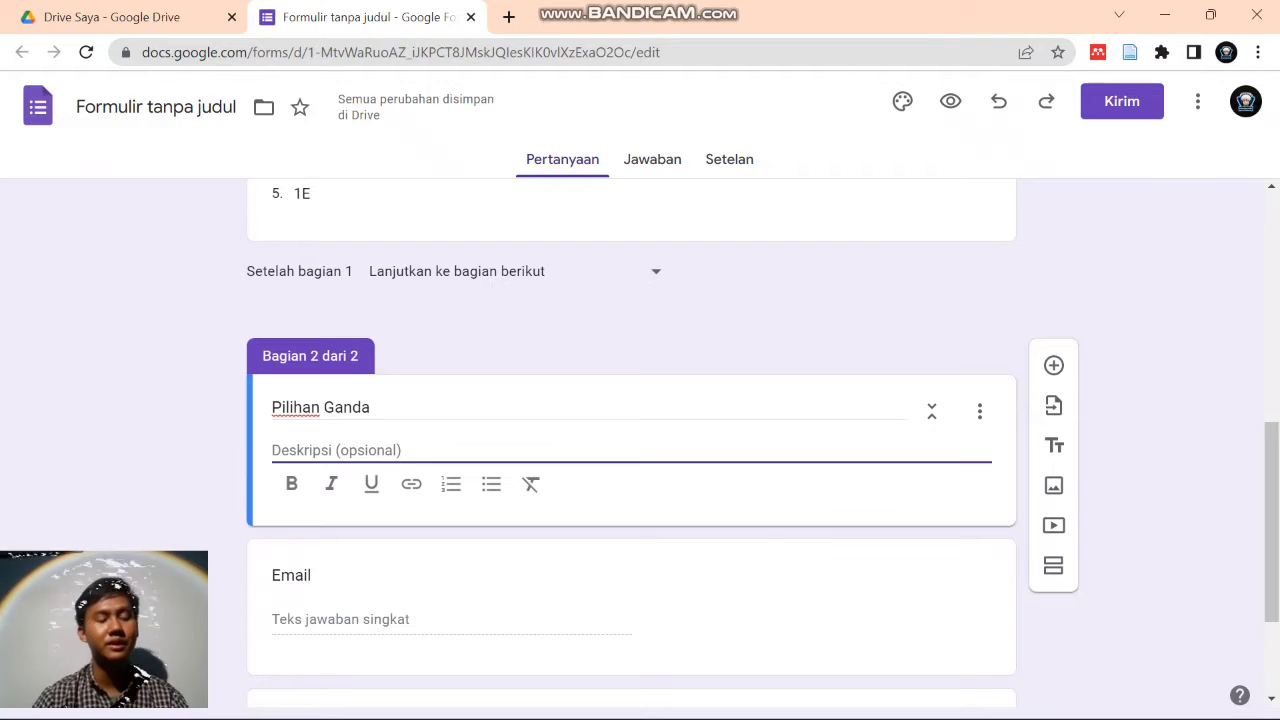
type("lo")
key("BackSpace")
key("BackSpace")
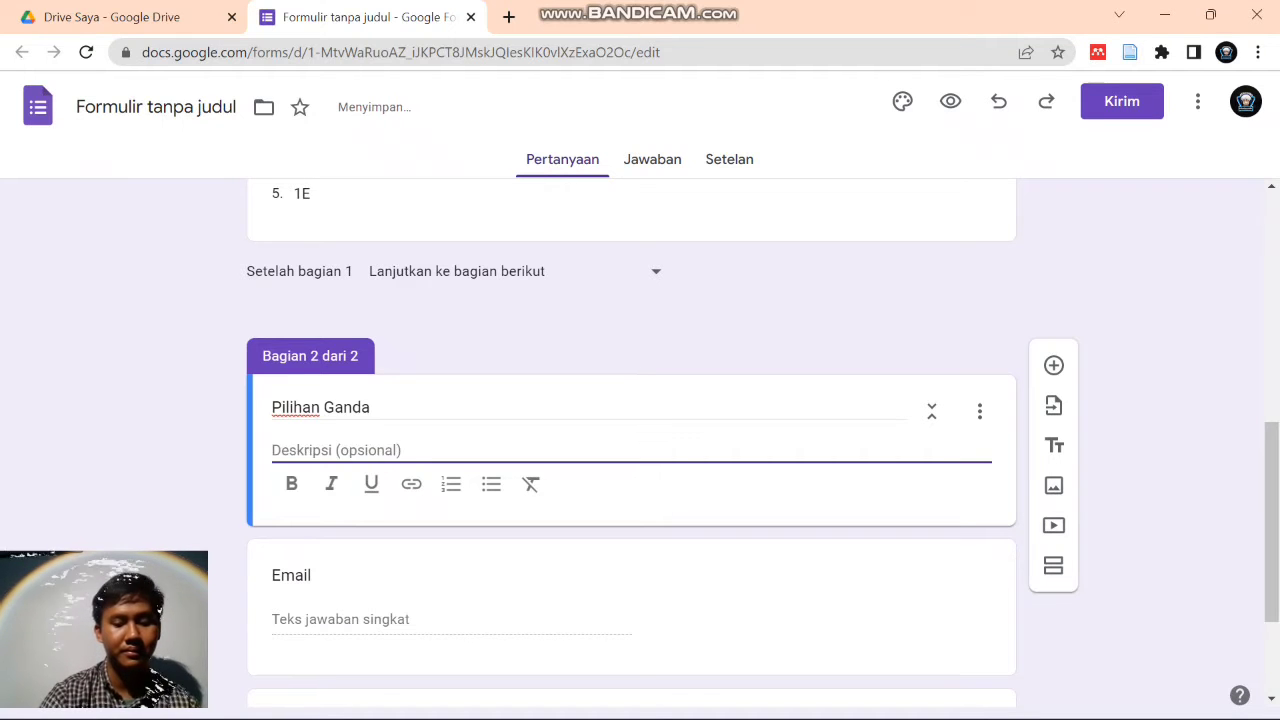
type("Pilih salah")
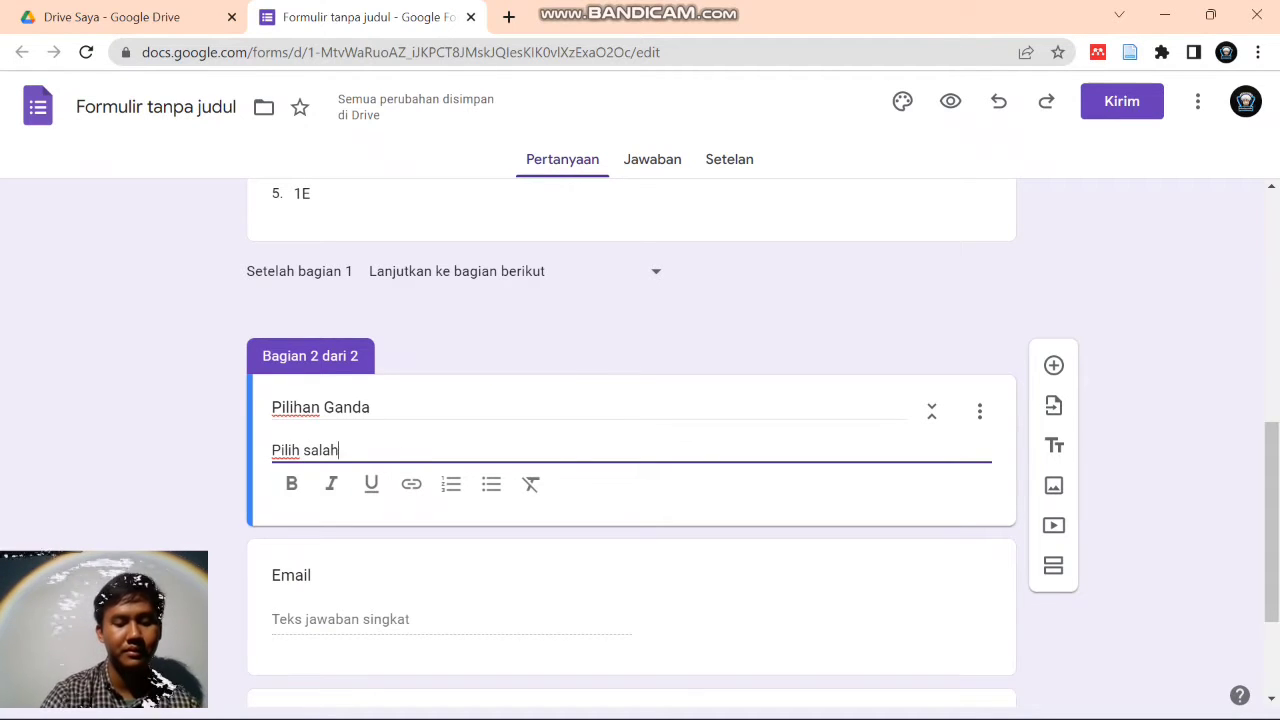
type(" satu d")
key("BackSpace")
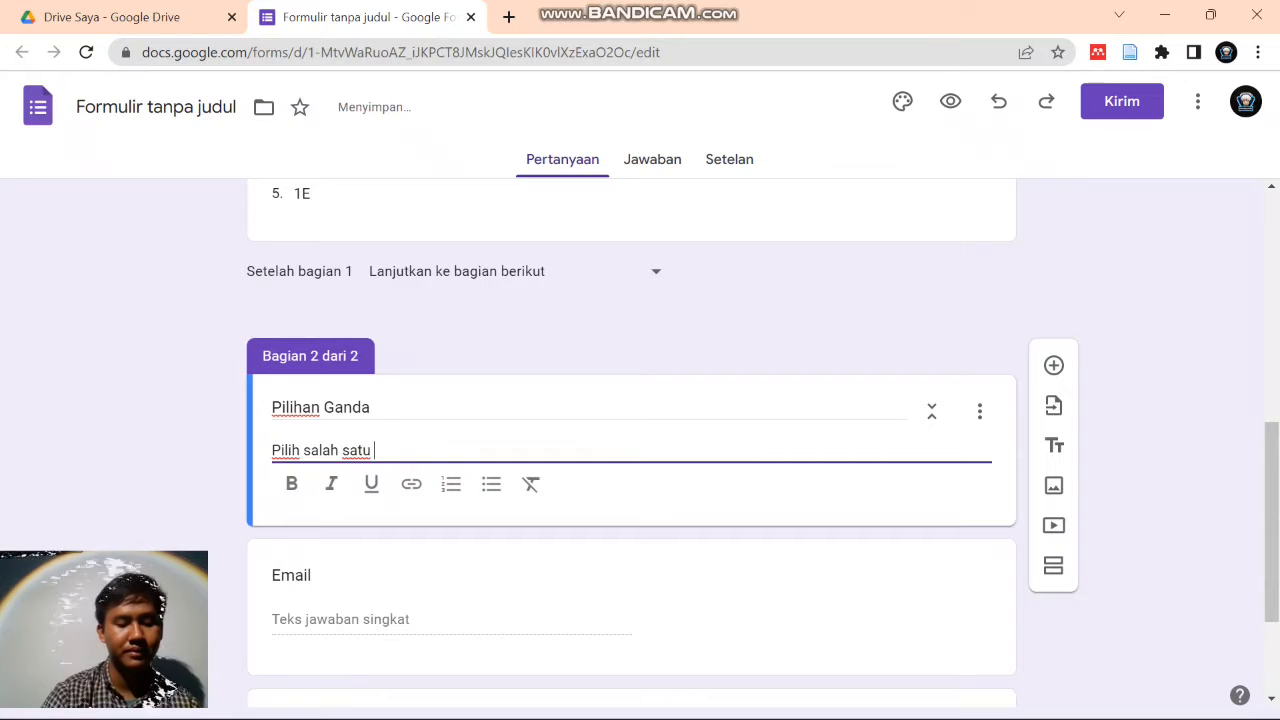
type("A,B")
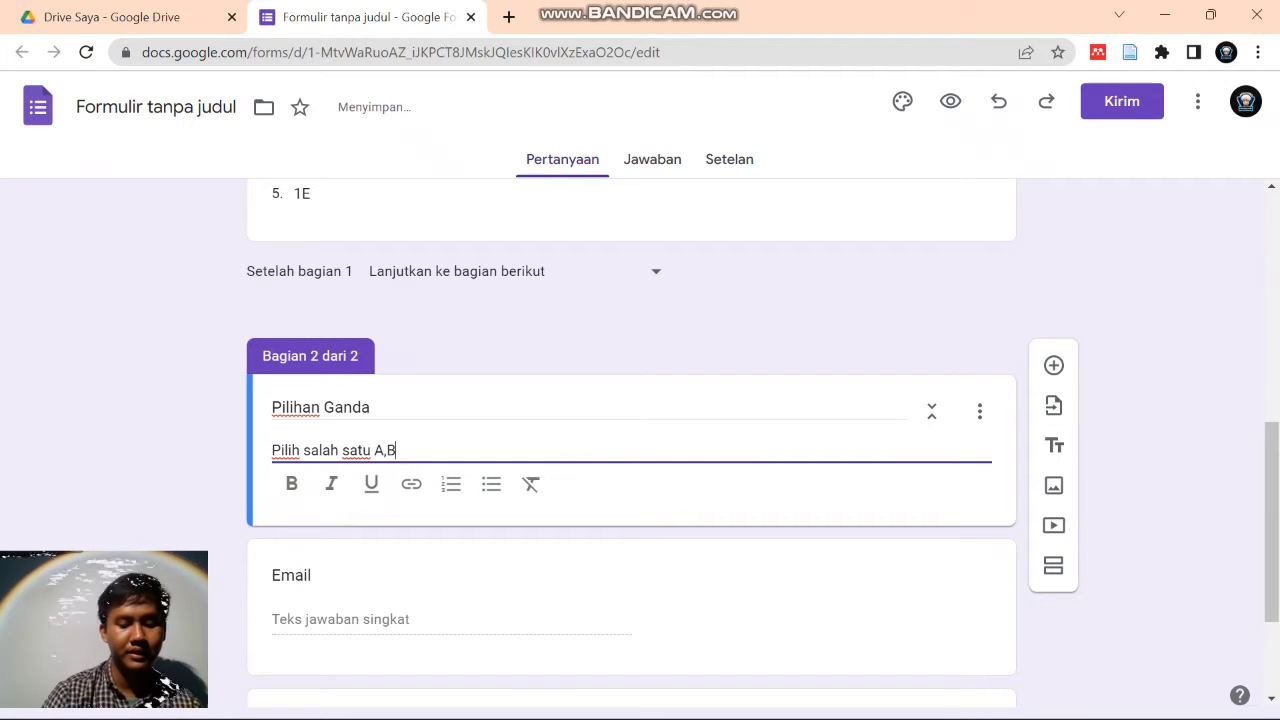
type(",C,D,")
key("BackSpace")
key("BackSpace")
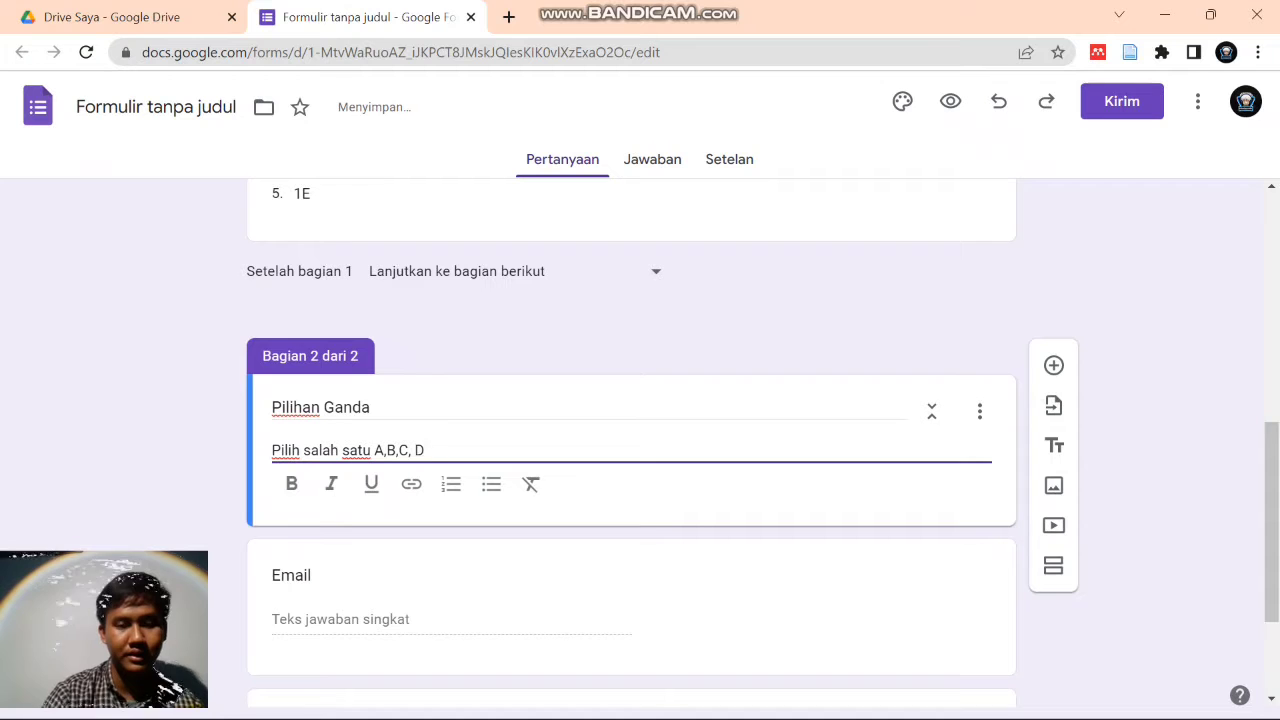
type("dan D")
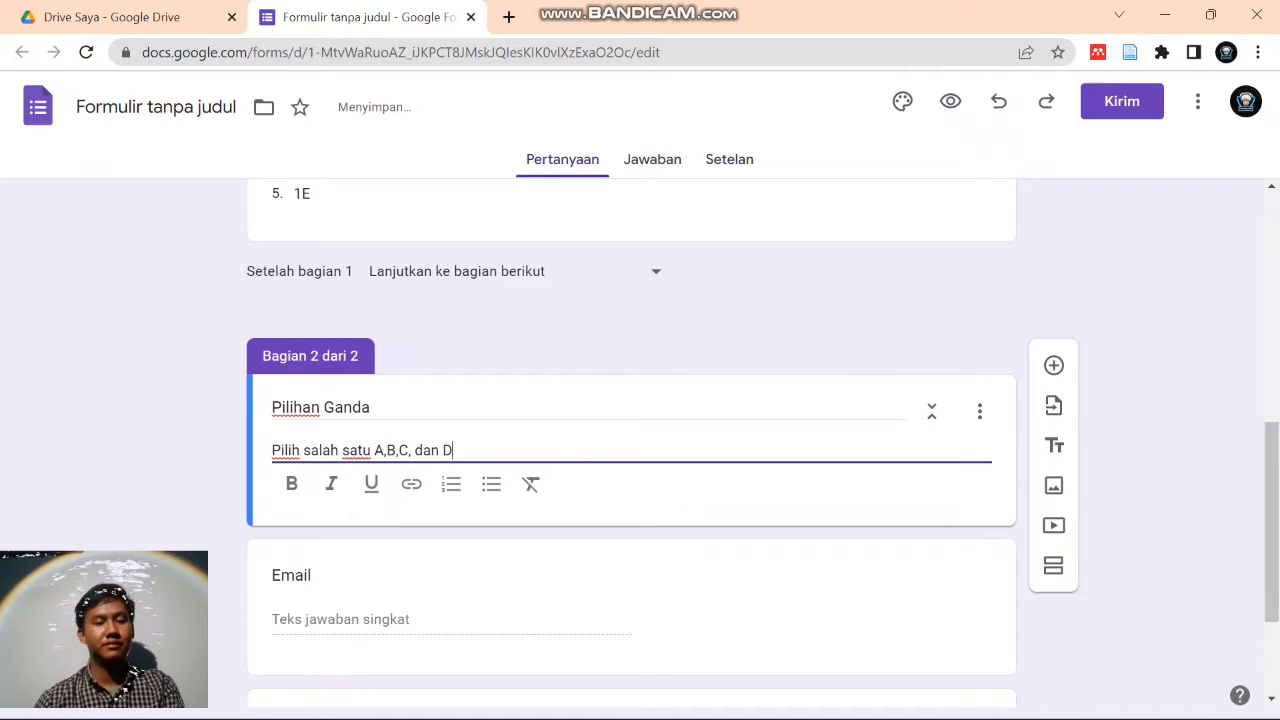
- Replace the Email question's text with "Sikap yang kuat terhadap pendirian dan konsekwensi dalam tindakan adalah pemahaman..." and set its type to Pilihan ganda
scroll(632, 480, "down", 1)
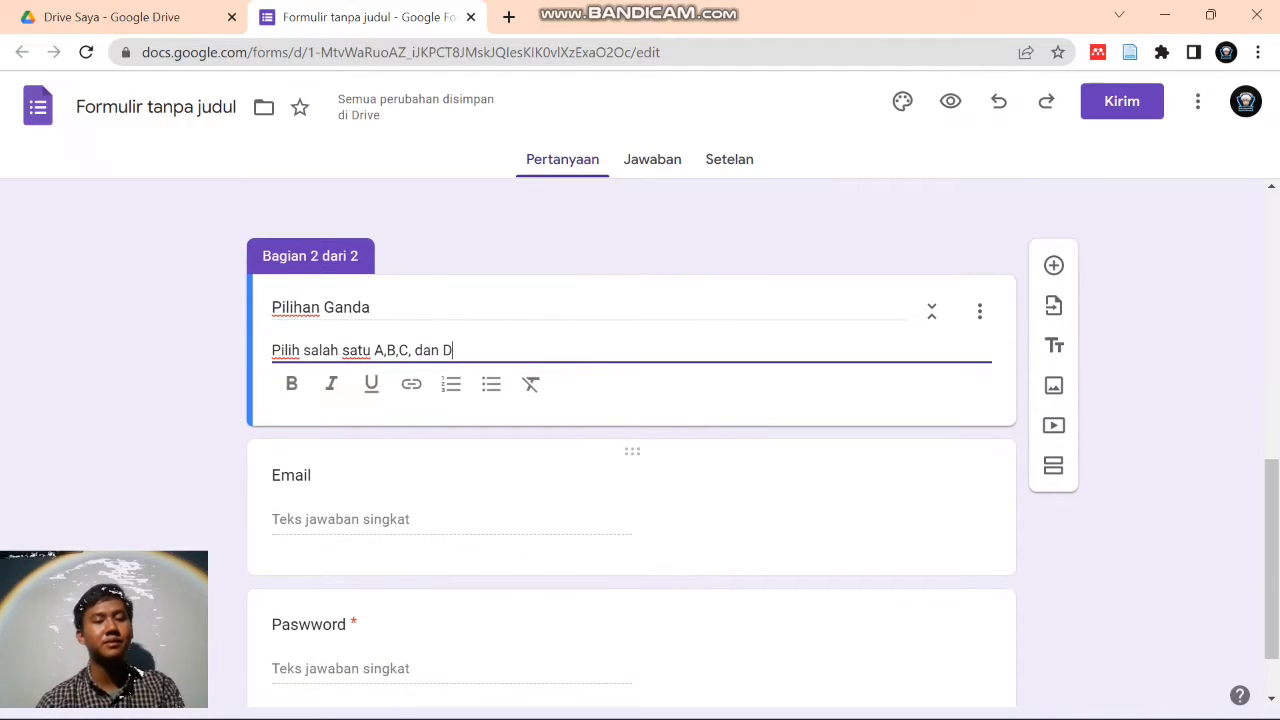
left_click(291, 475)
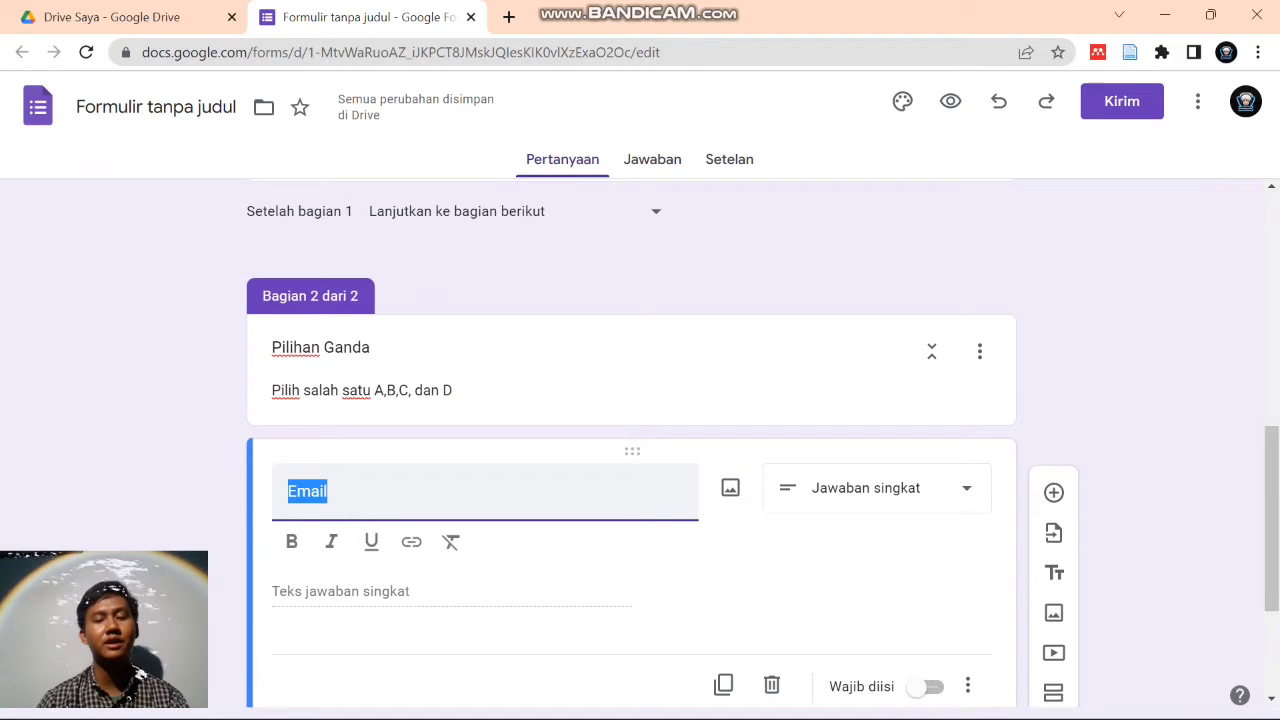
key("BackSpace")
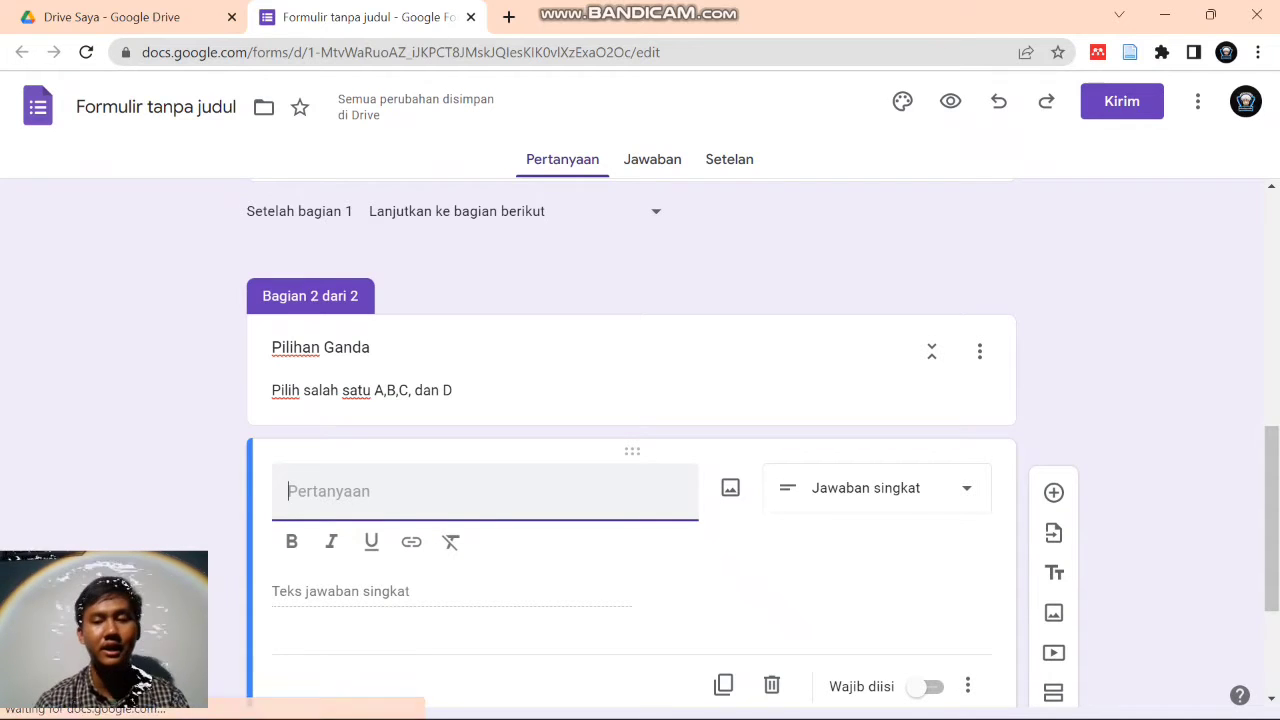
type("Sikap yang")
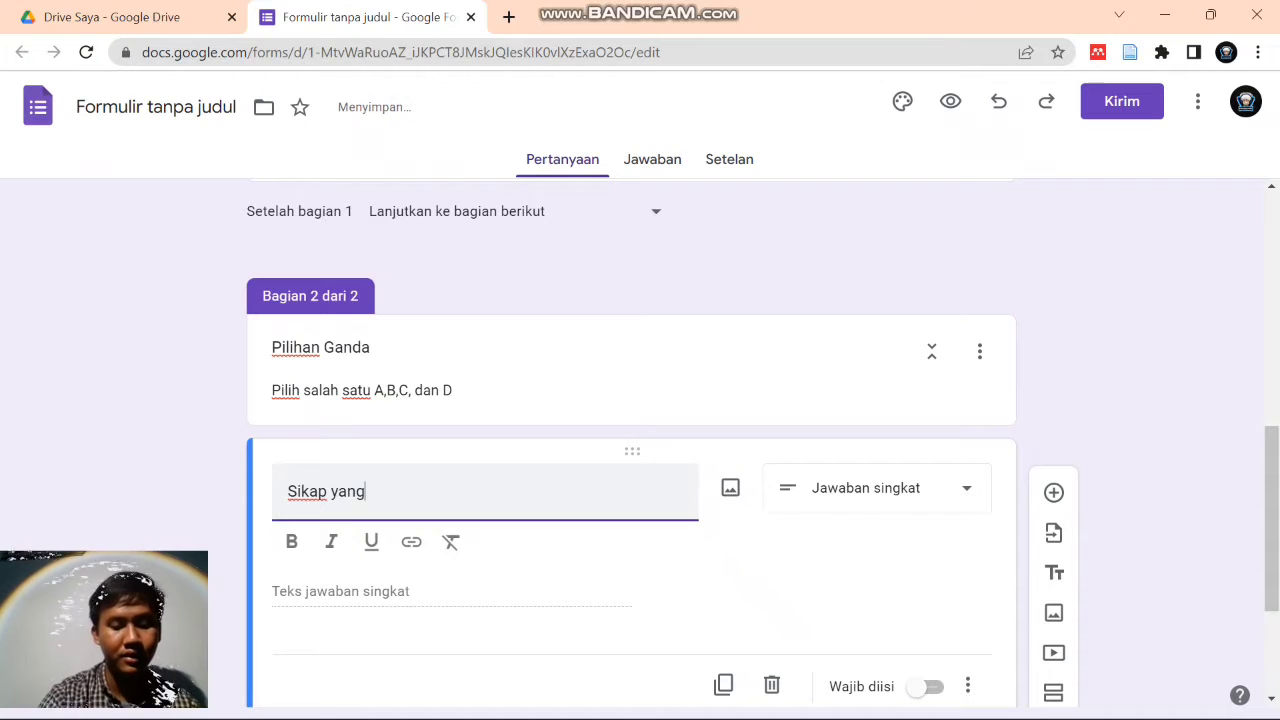
type(" kuat ter")
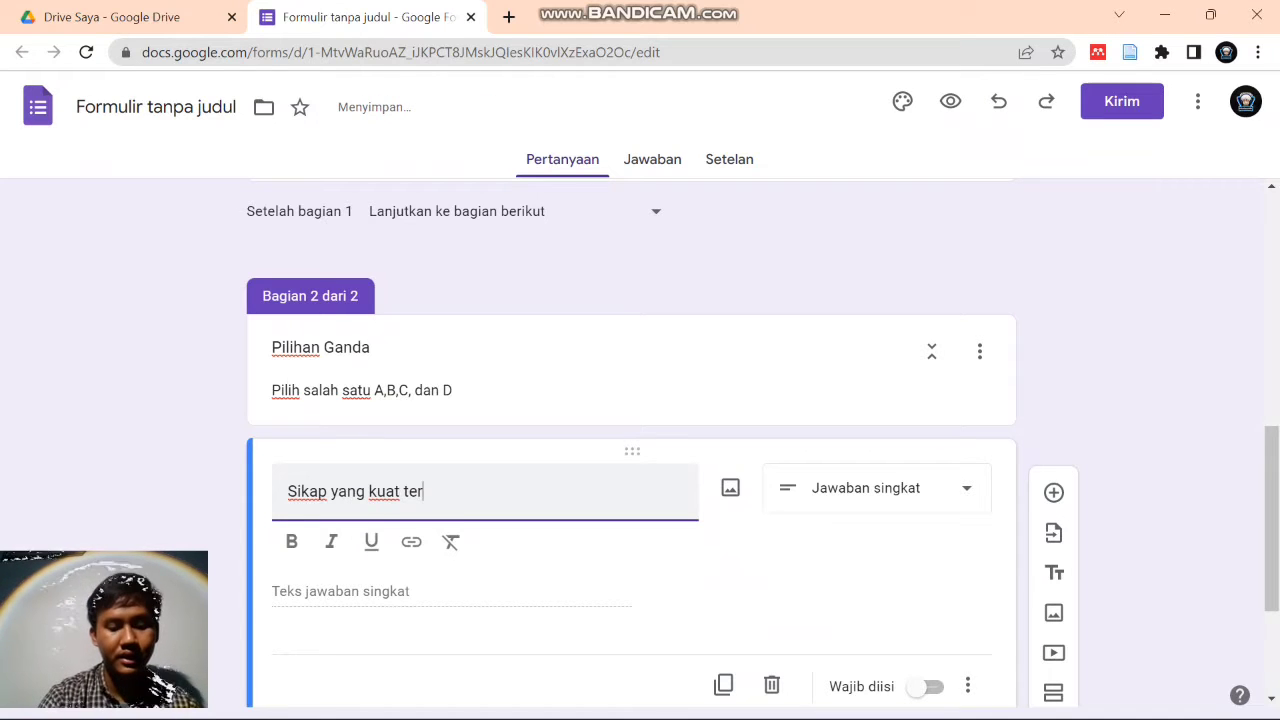
type("hadap penddikan")
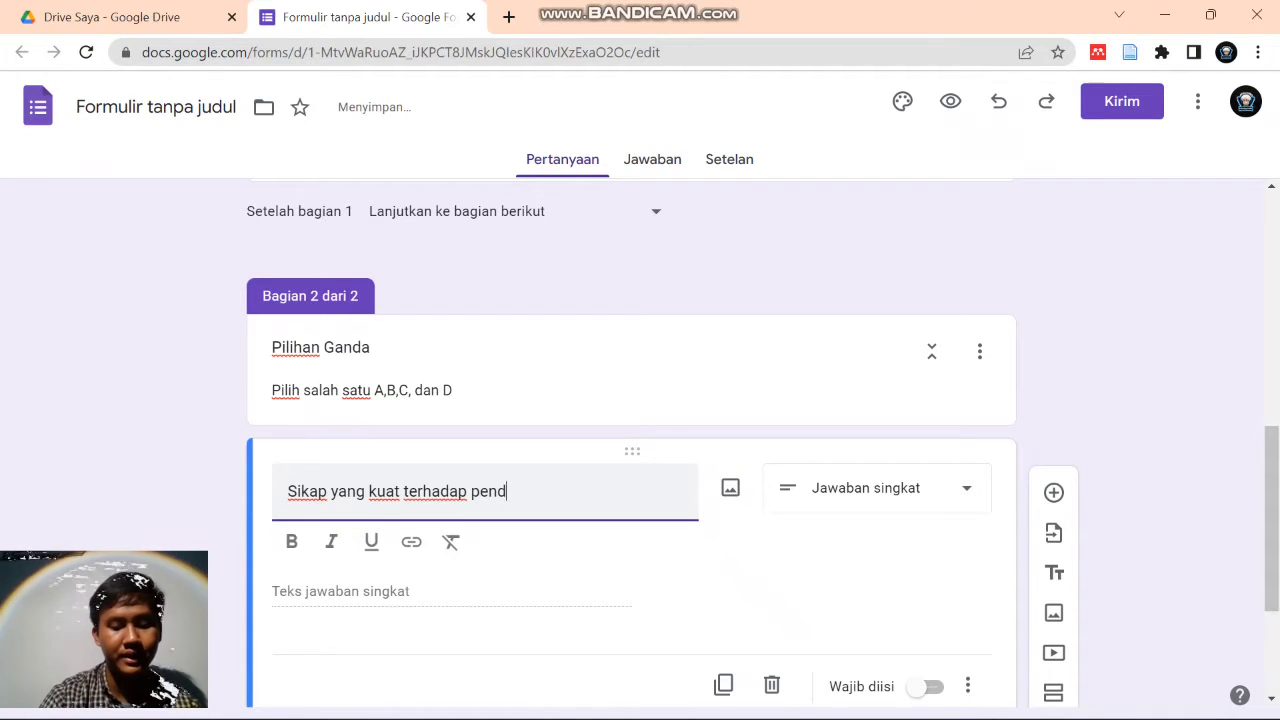
key("BackSpace")
key("BackSpace")
key("BackSpace")
key("BackSpace")
key("BackSpace")
key("BackSpace")
type("irian ")
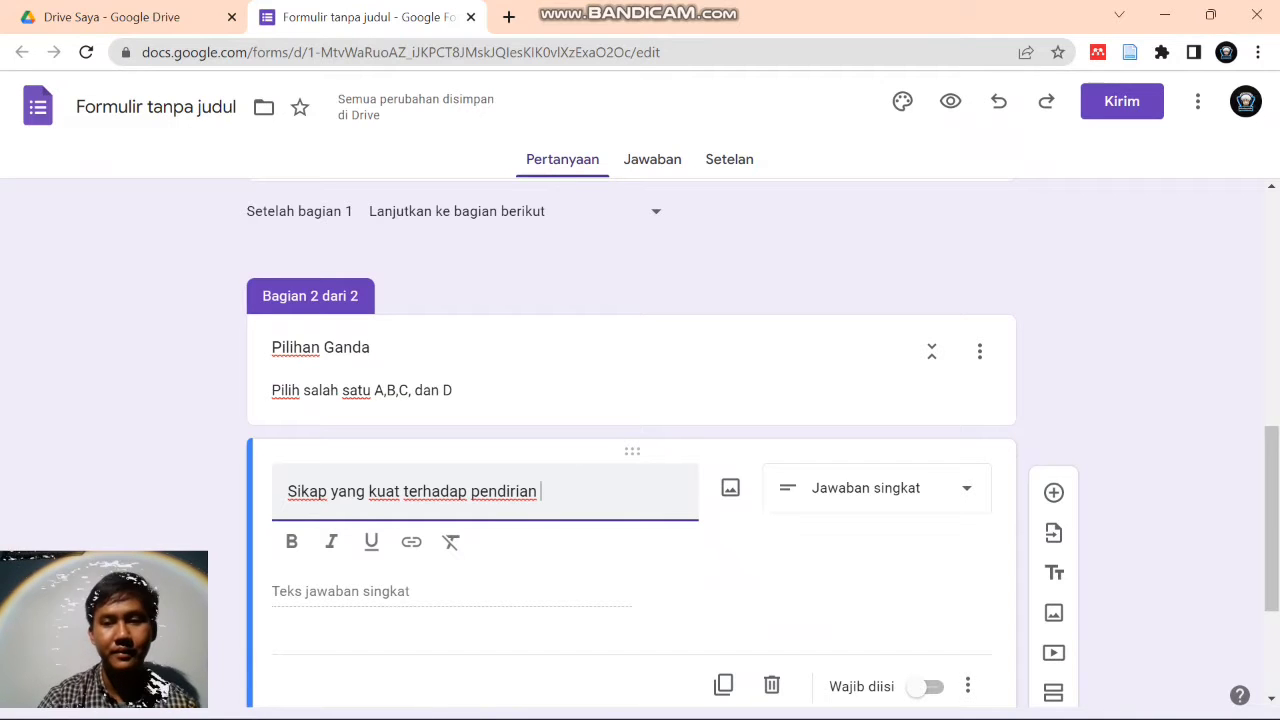
type("dan konsekwensi")
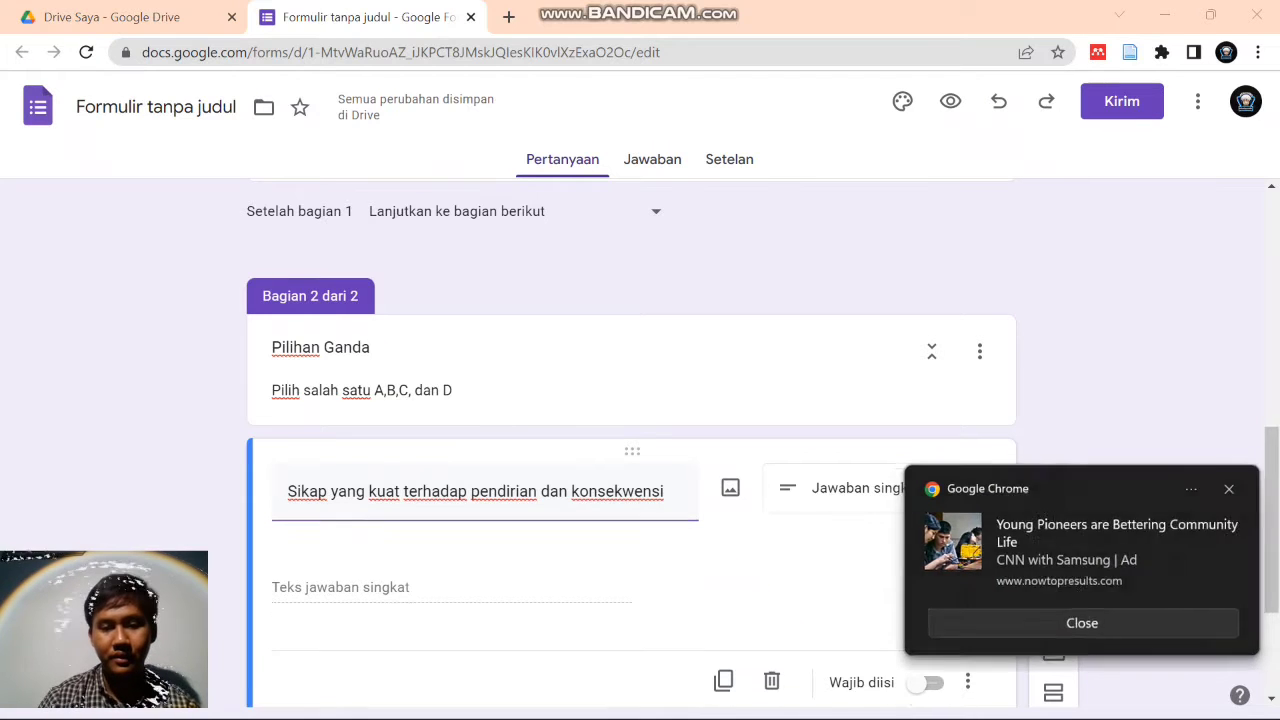
type("dalam ")
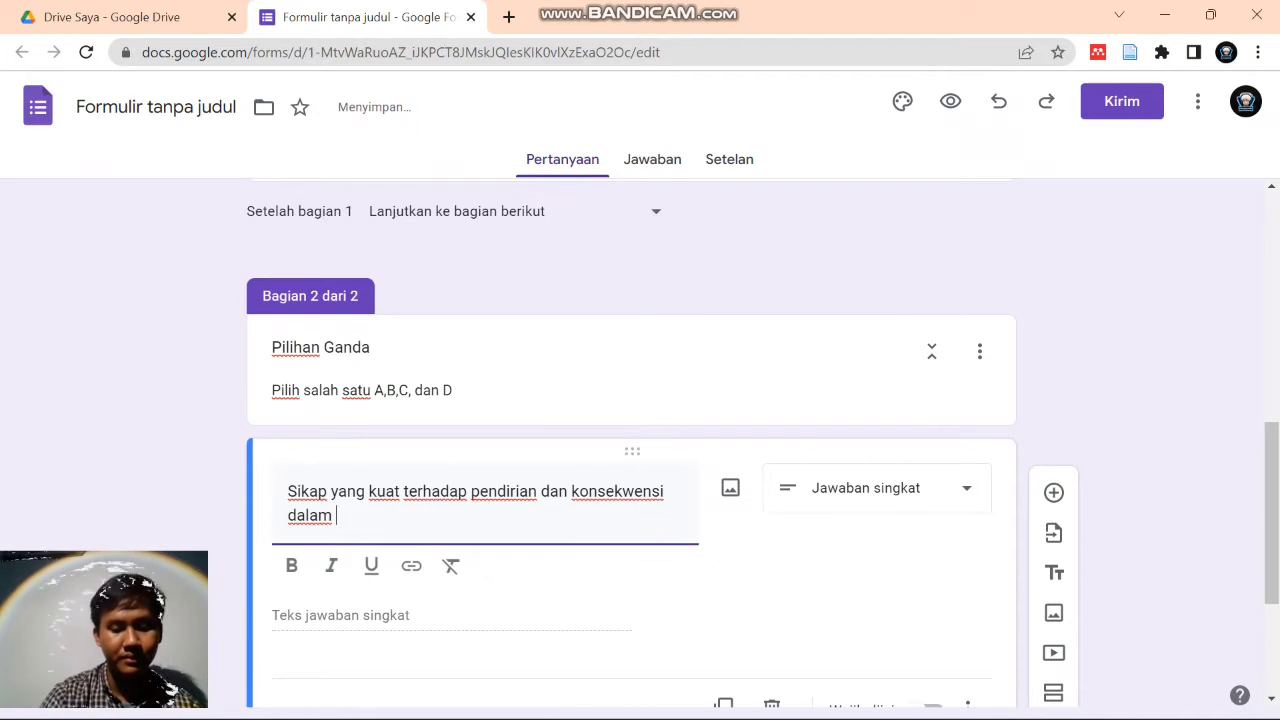
type("tindakan")
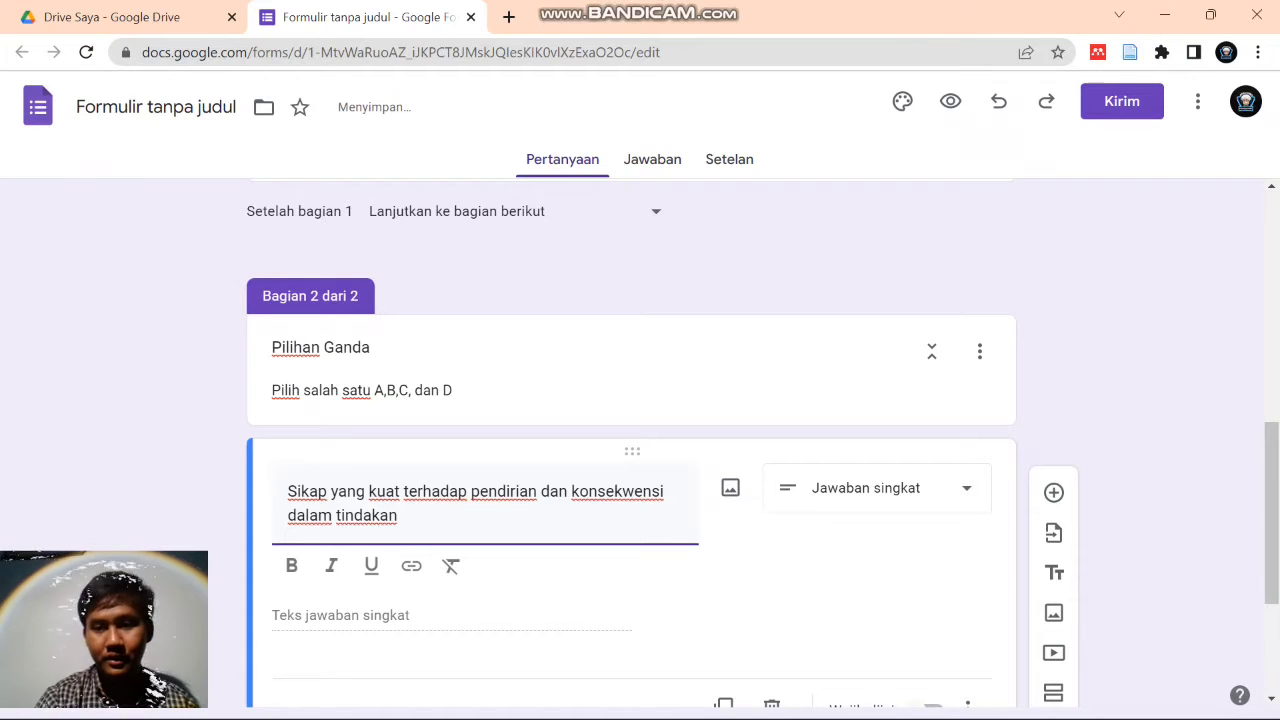
type(" adalah pem")
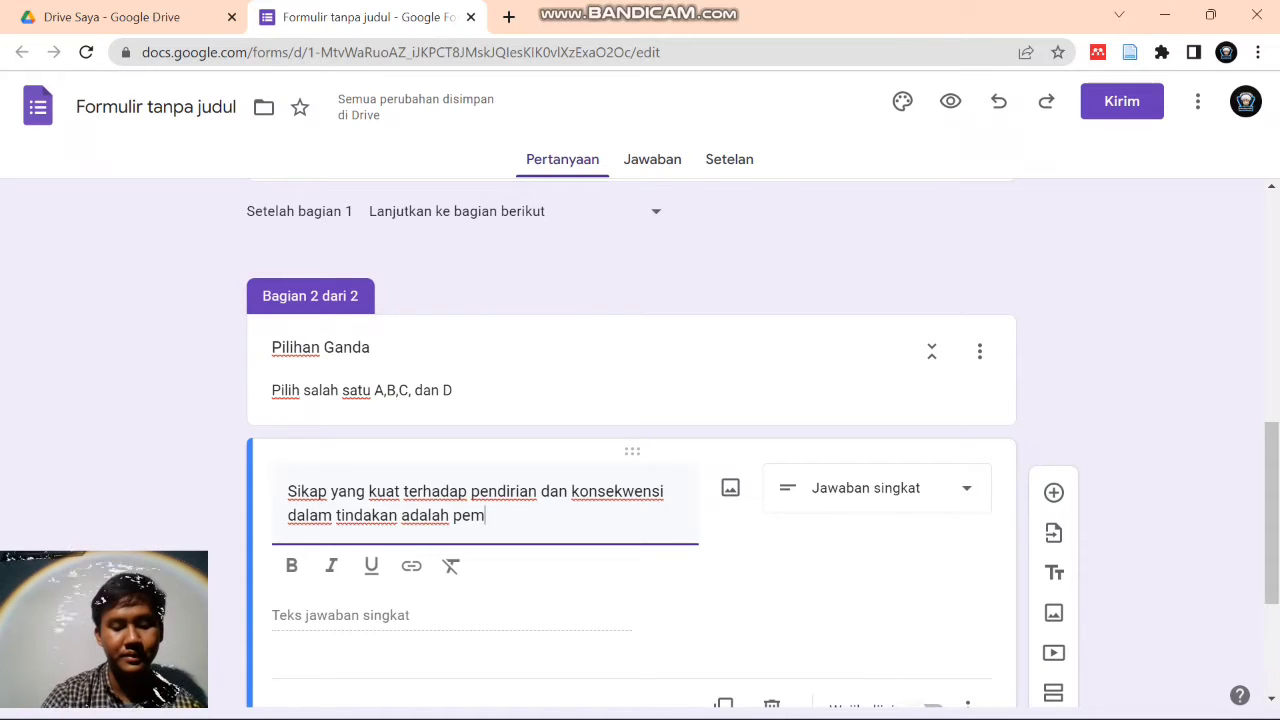
type("ahaman...")
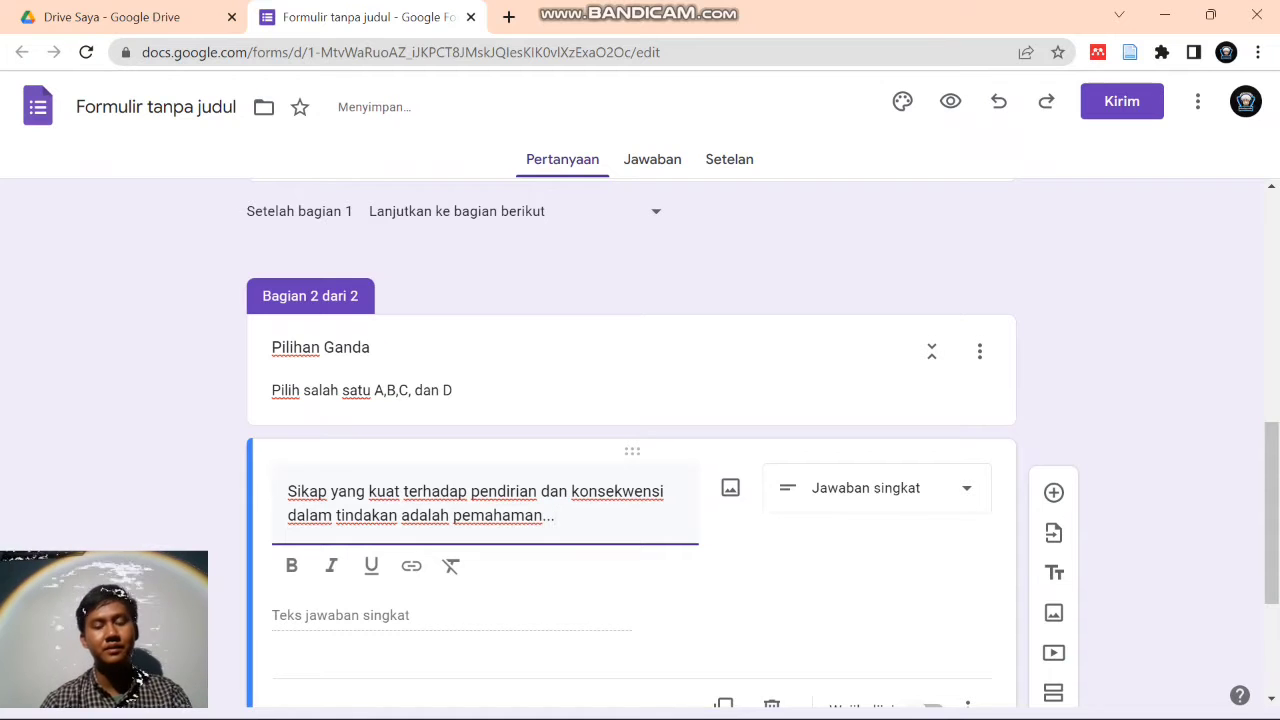
left_click(866, 488)
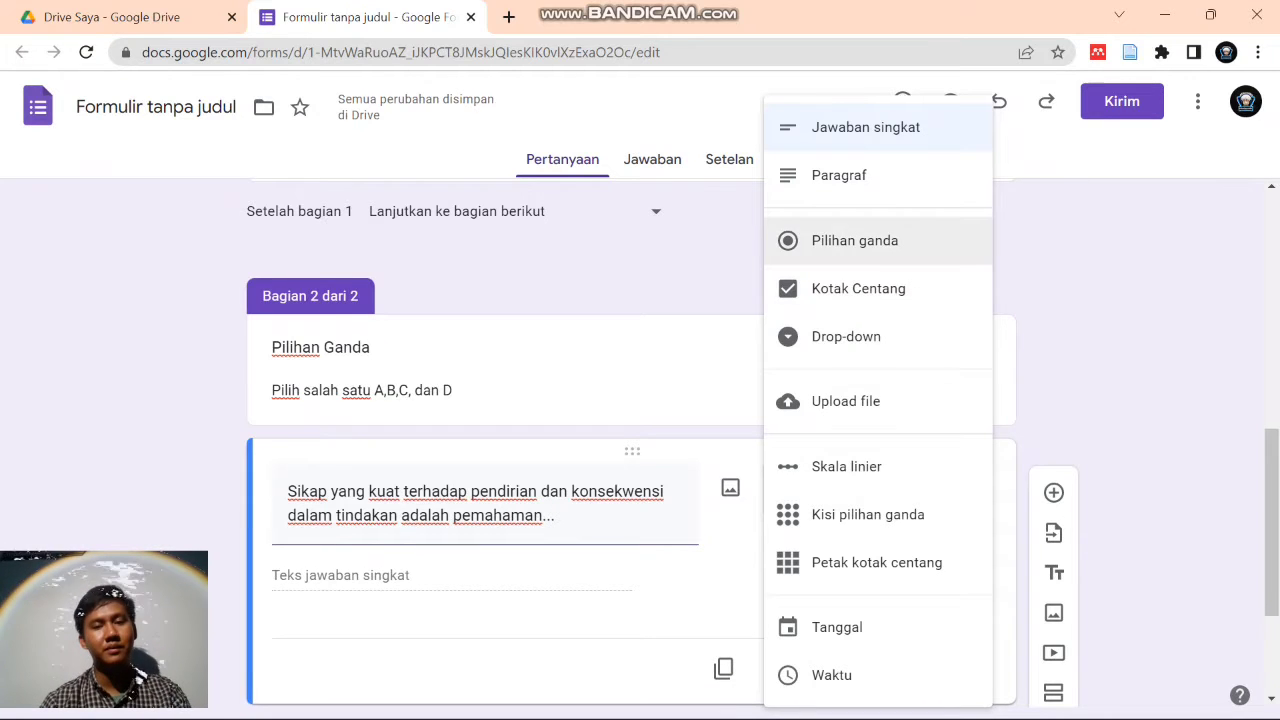
left_click(855, 240)
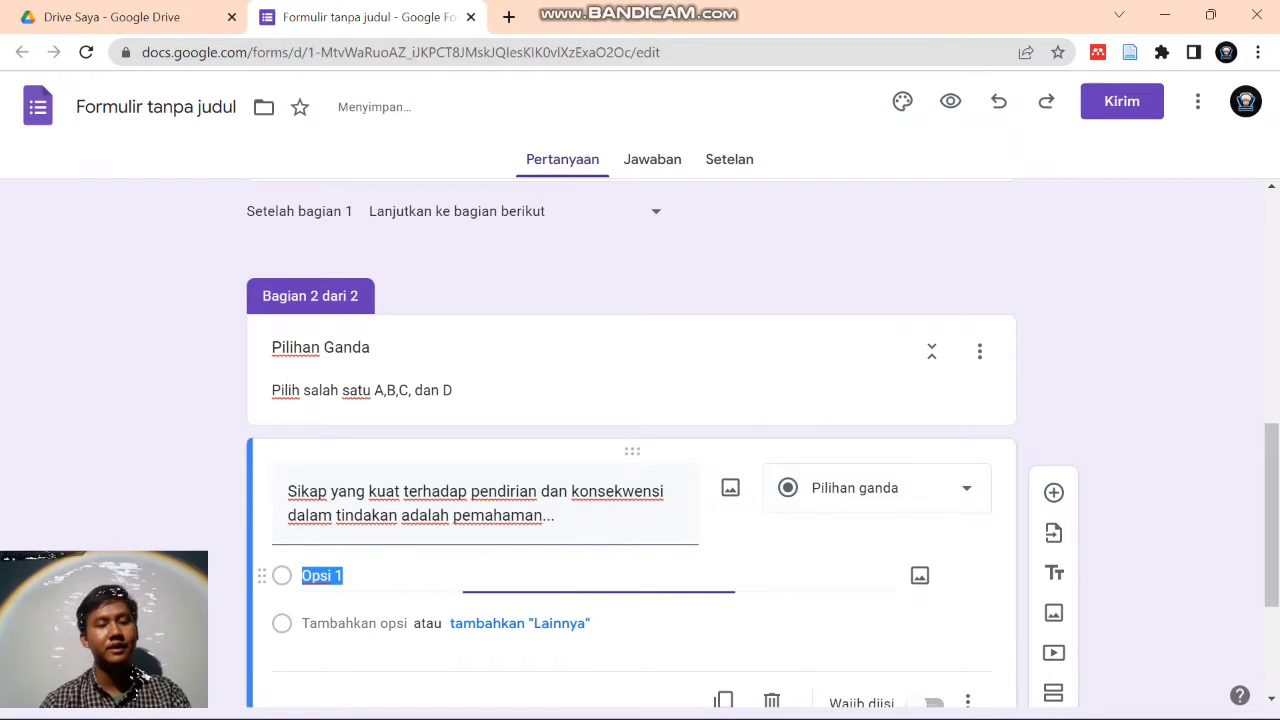
- Enter "A. Iman" and "B. Jujurlah" as the first two answer options of the "Sikap yang kuat..." question
type("a")
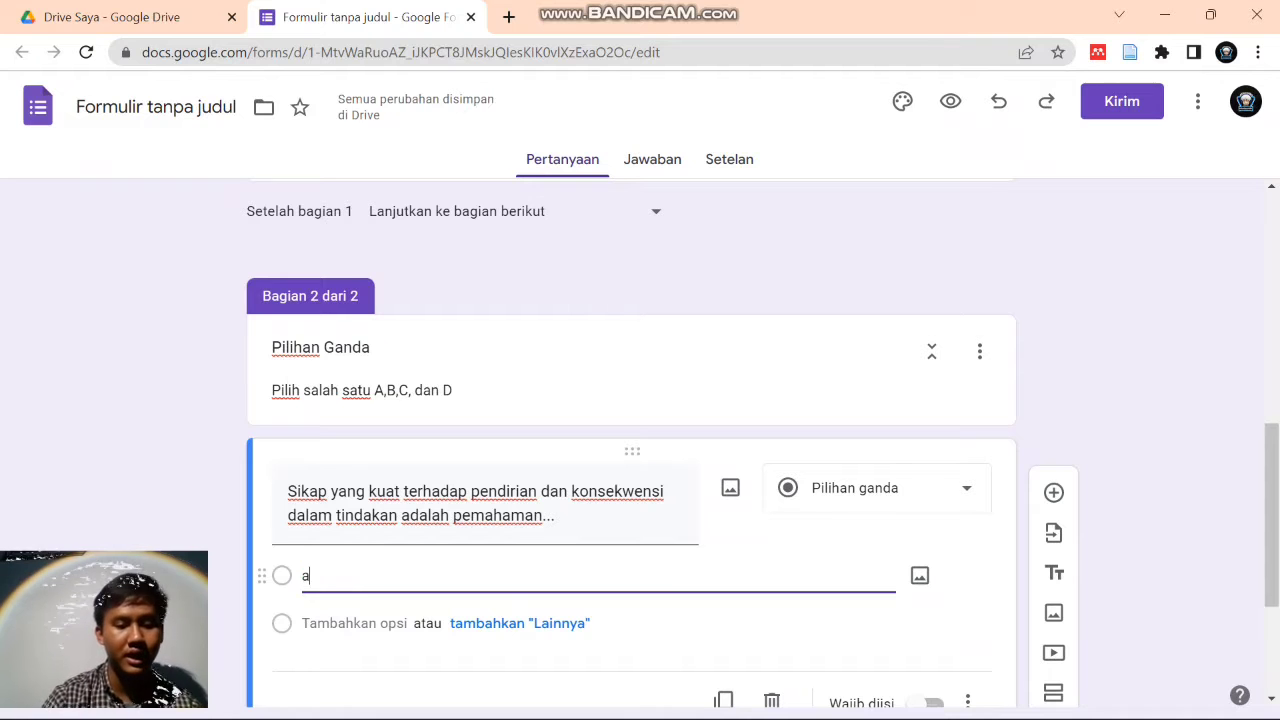
key("BackSpace")
type("A")
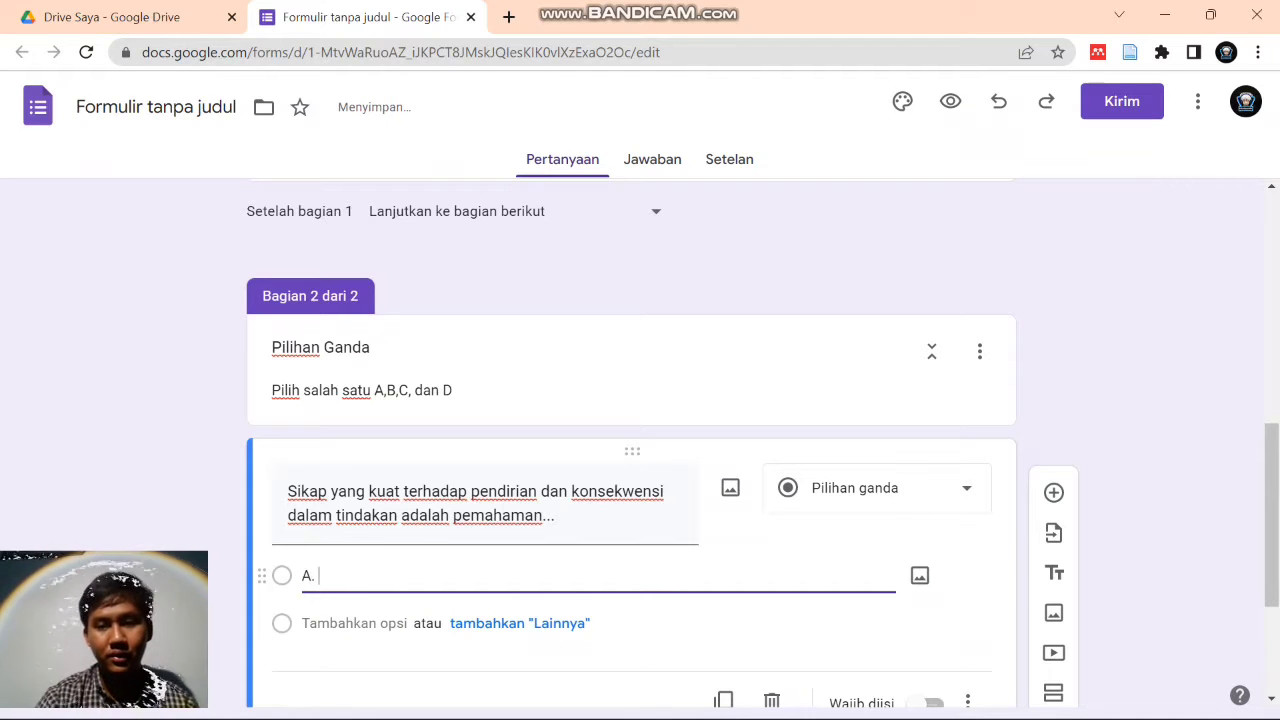
type(". Iman")
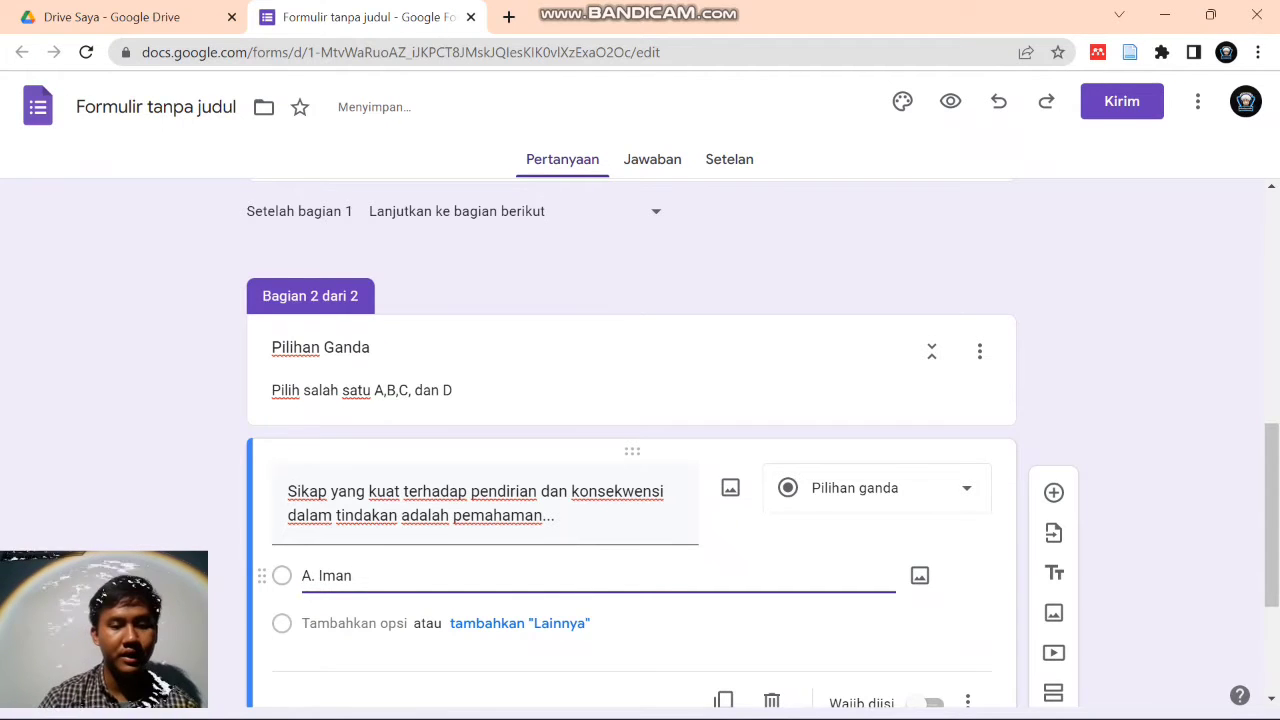
key("Return")
type("B")
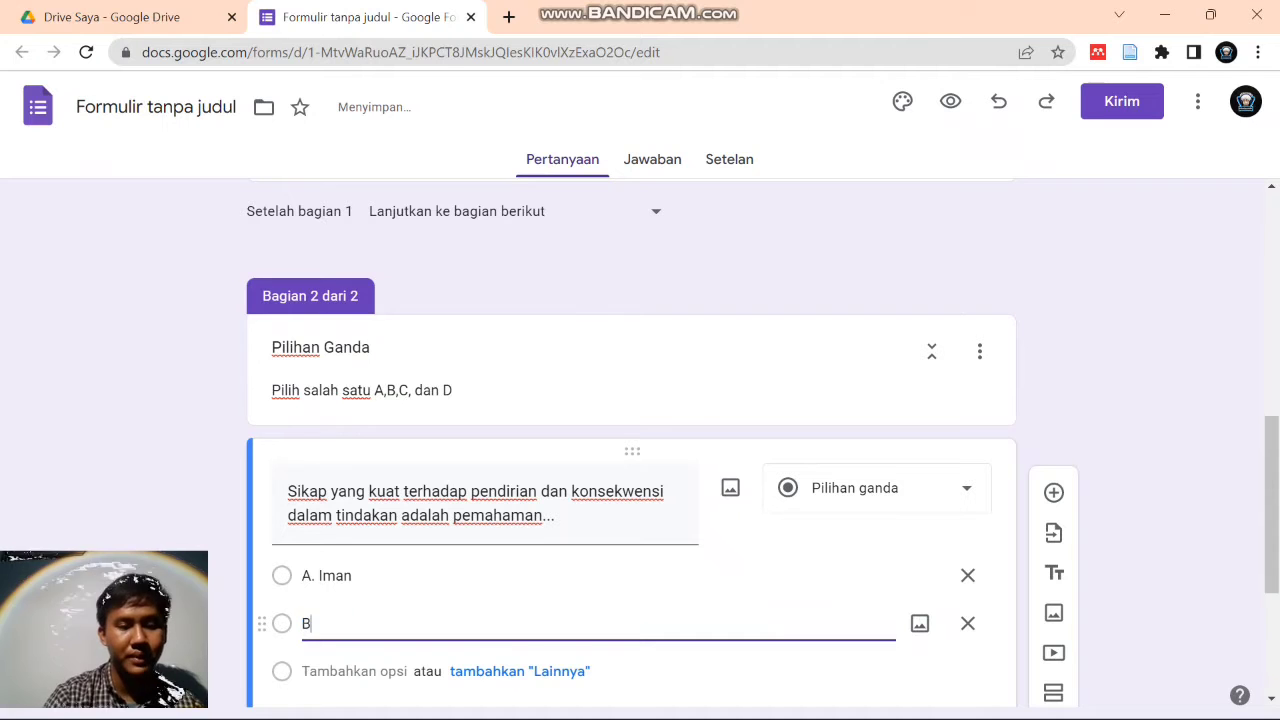
type(". Jujurlah")
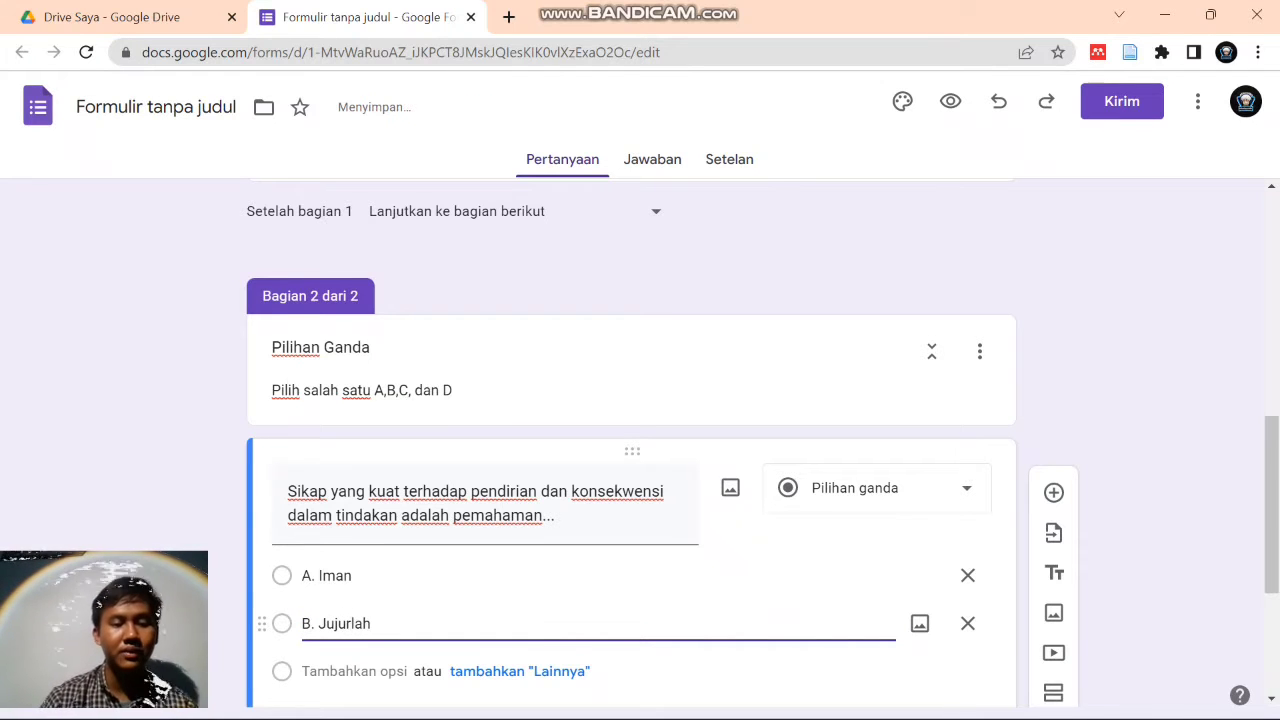
- Add "C. Mempercayai" and "D. Istiqomah" as the third and fourth answer options of the "Sikap yang kuat..." question
key("Return")
key("BackSpace")
type("C")
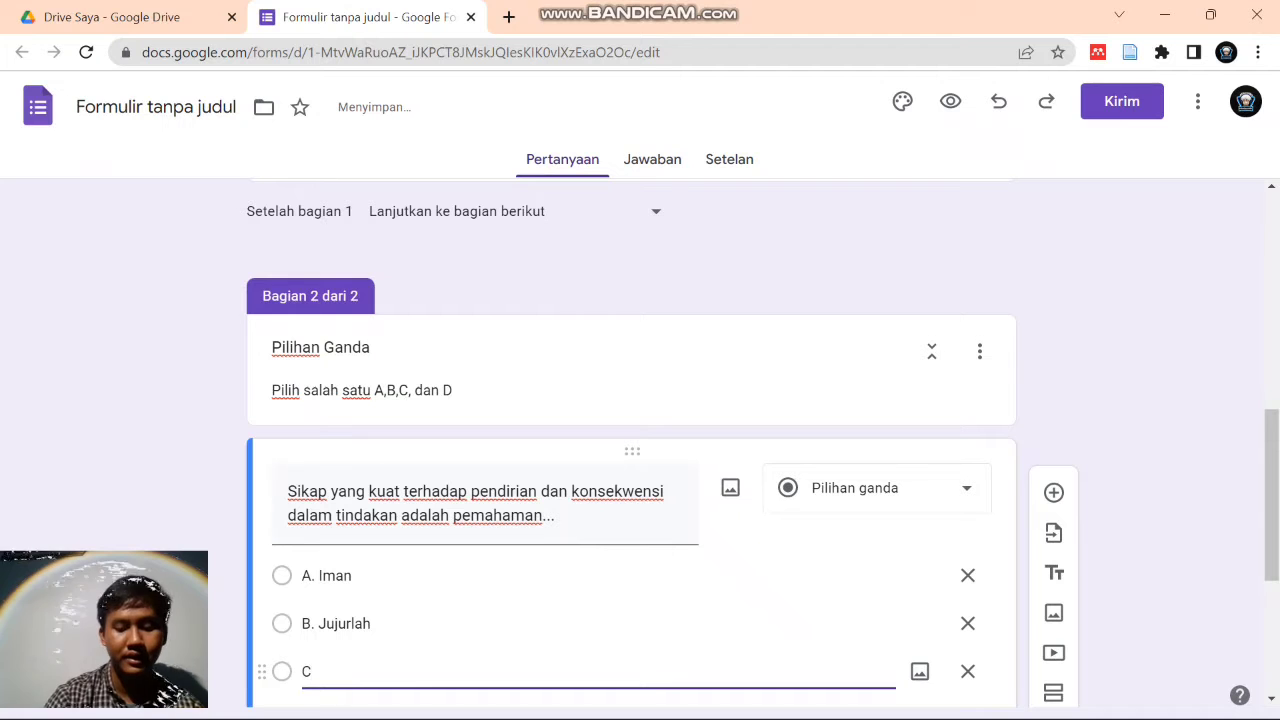
type(". Memepe")
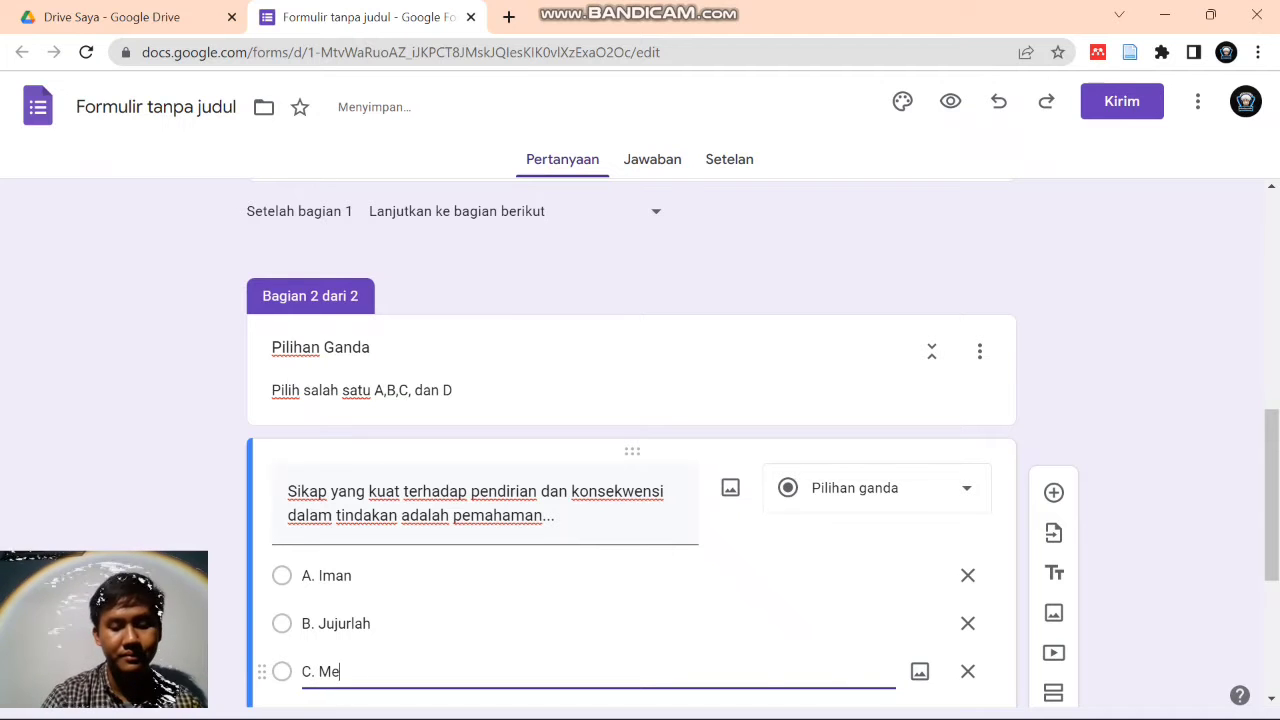
key("BackSpace")
key("BackSpace")
type("per")
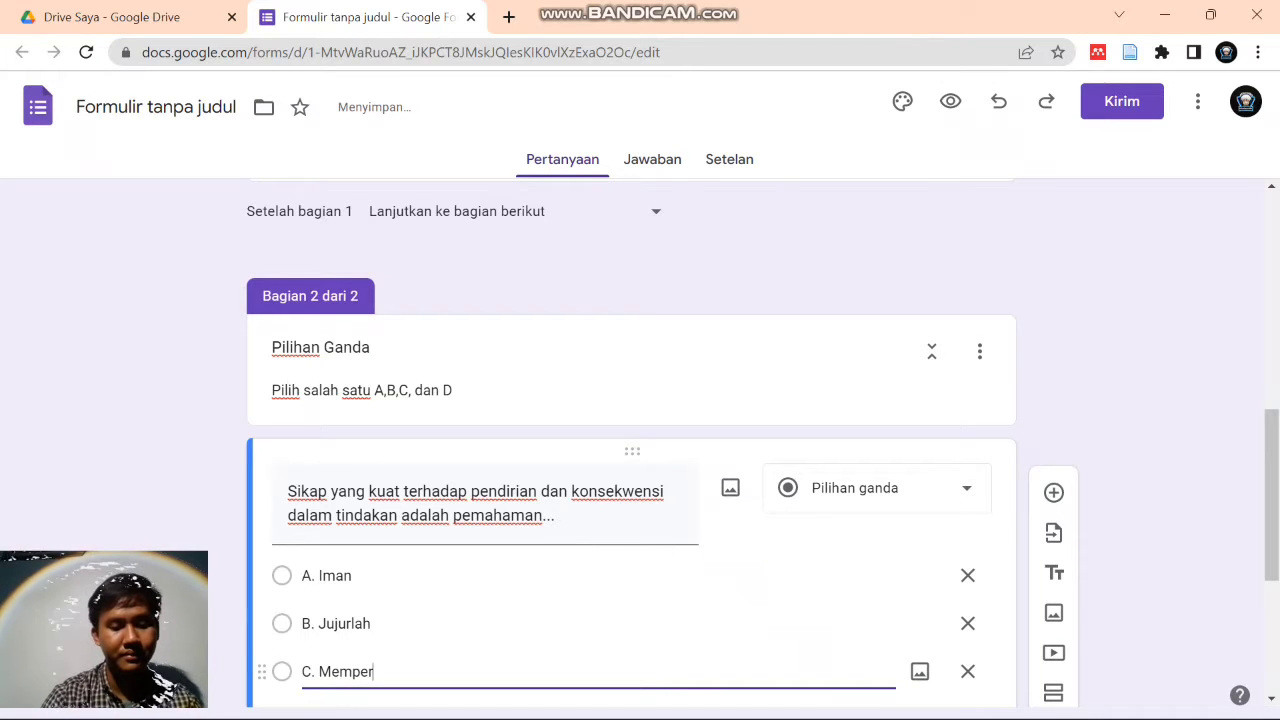
type("cayai")
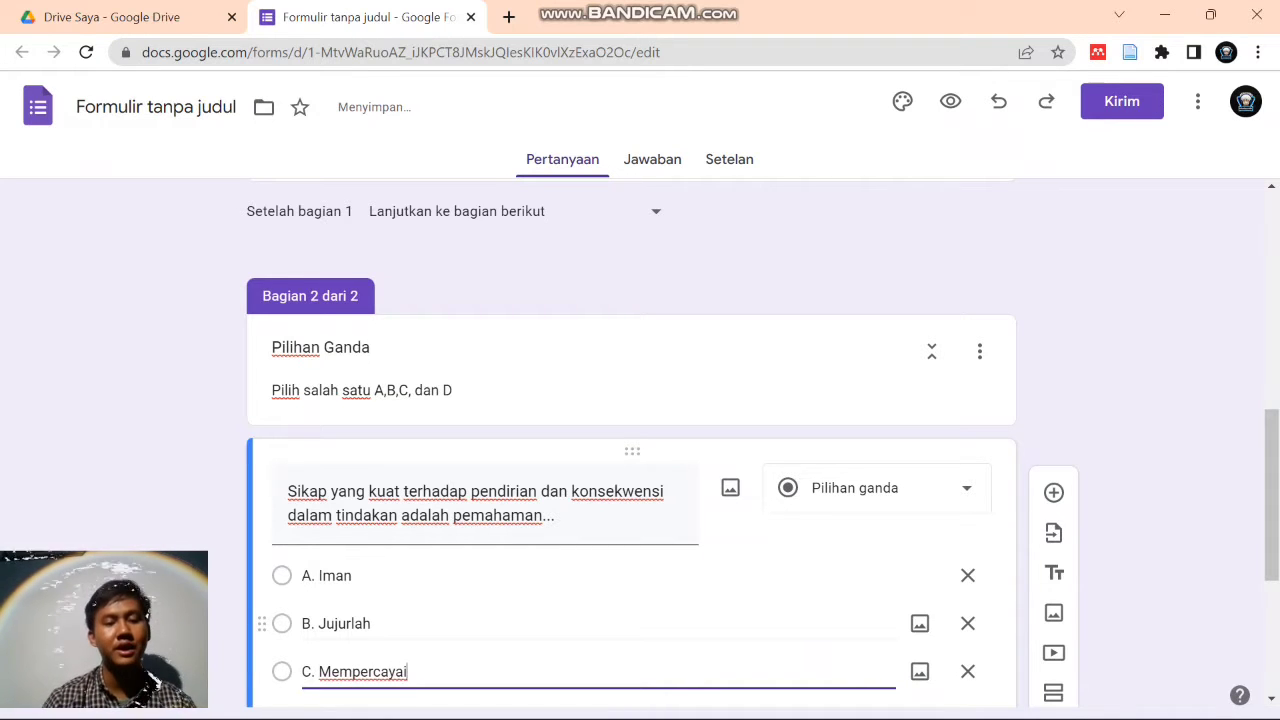
scroll(632, 440, "down", 2)
key("Return")
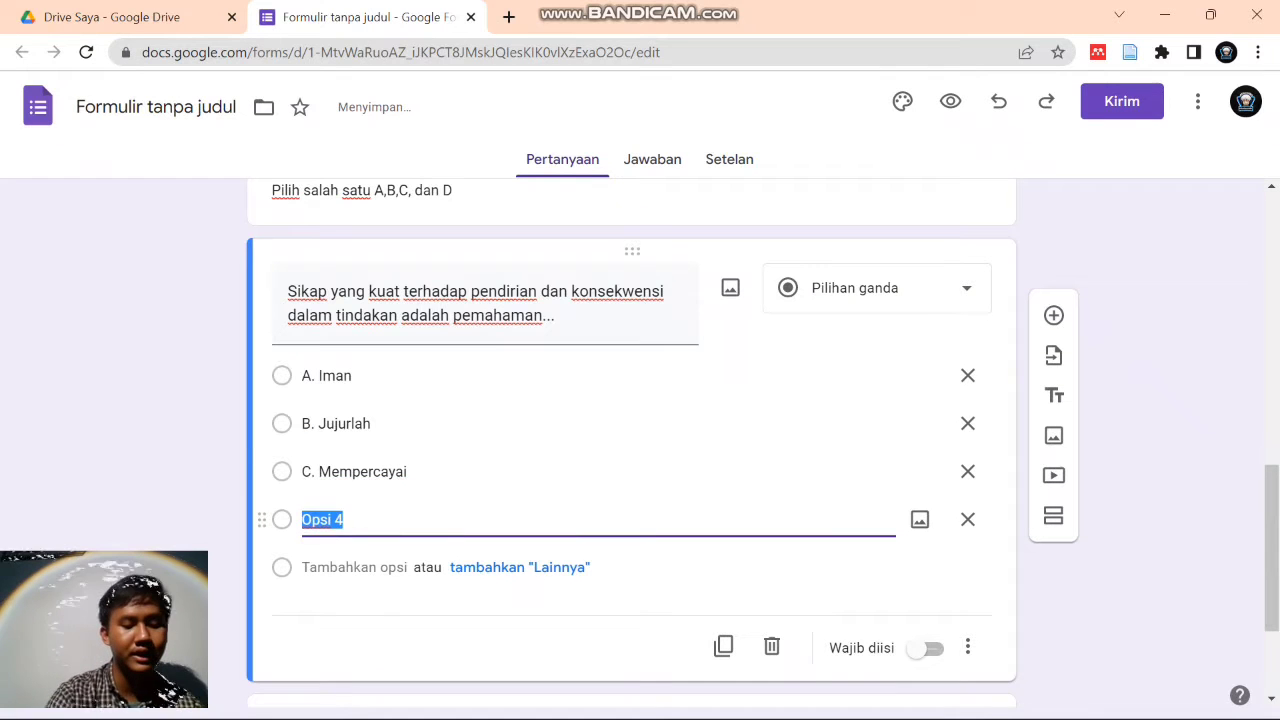
type("D")
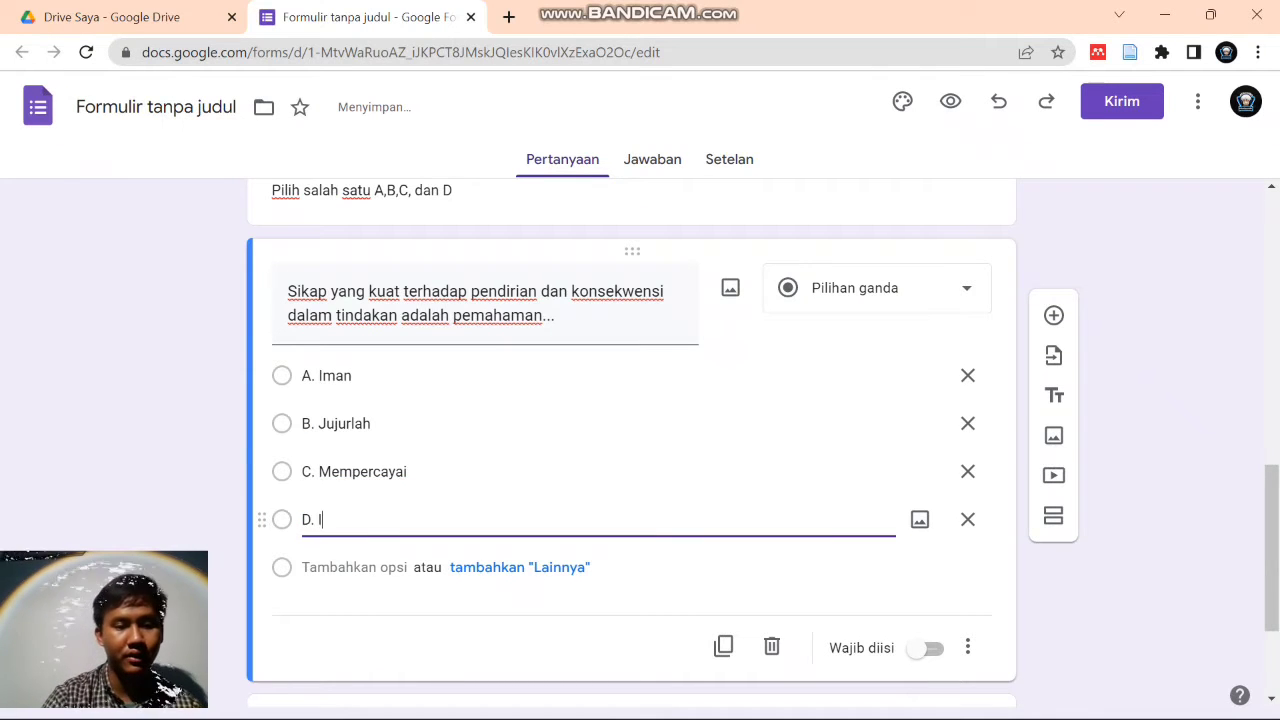
type(". Istiqomah")
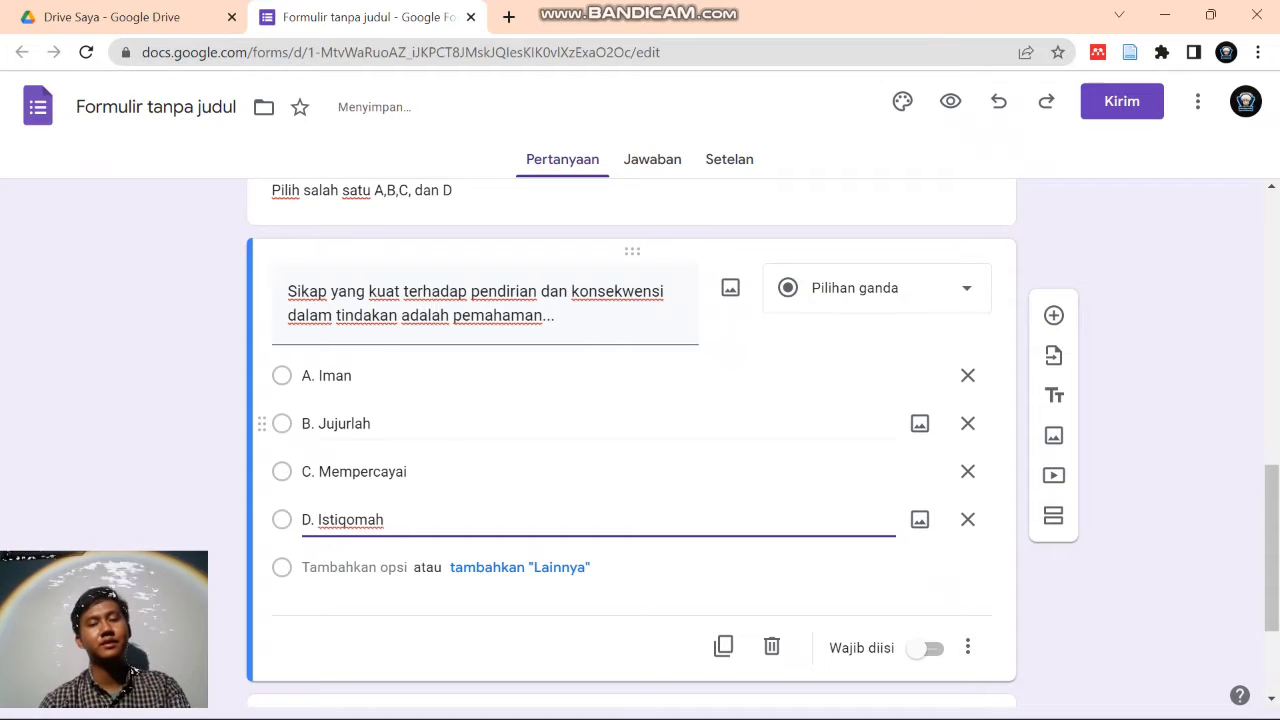
- Clear the text of the Paswword question below the multiple-choice question
scroll(632, 430, "down", 2)
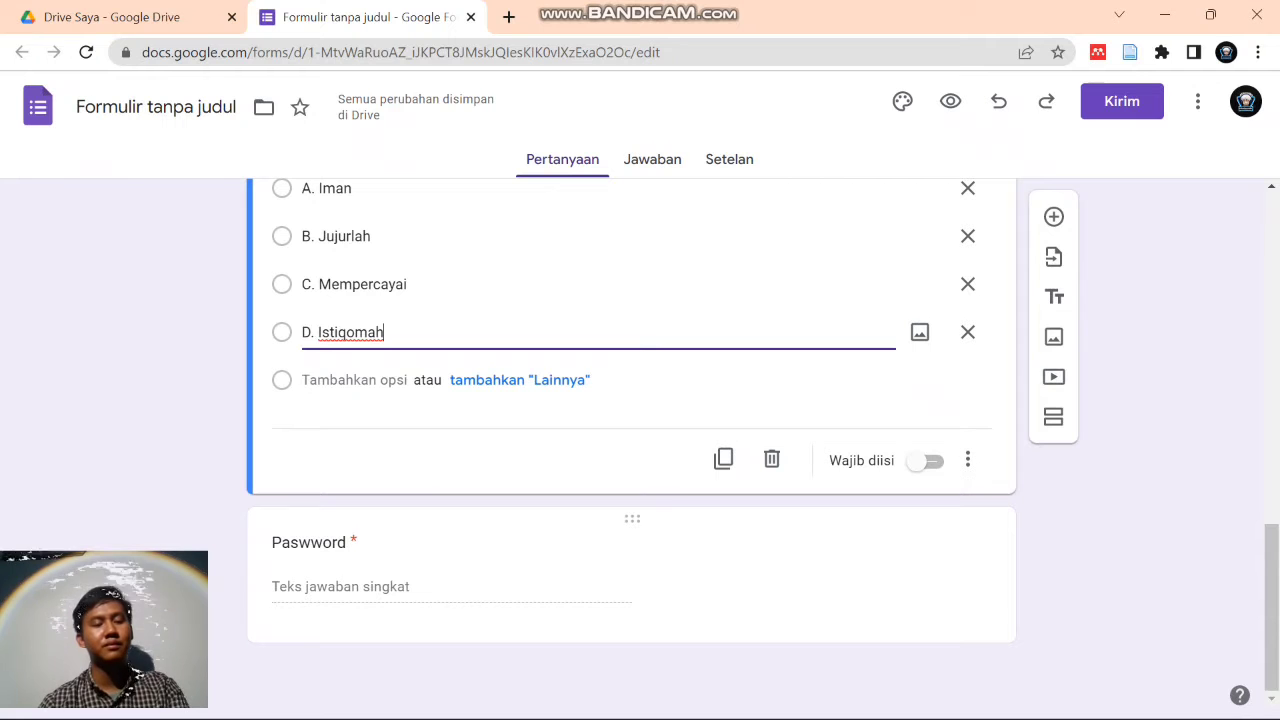
left_click(308, 542)
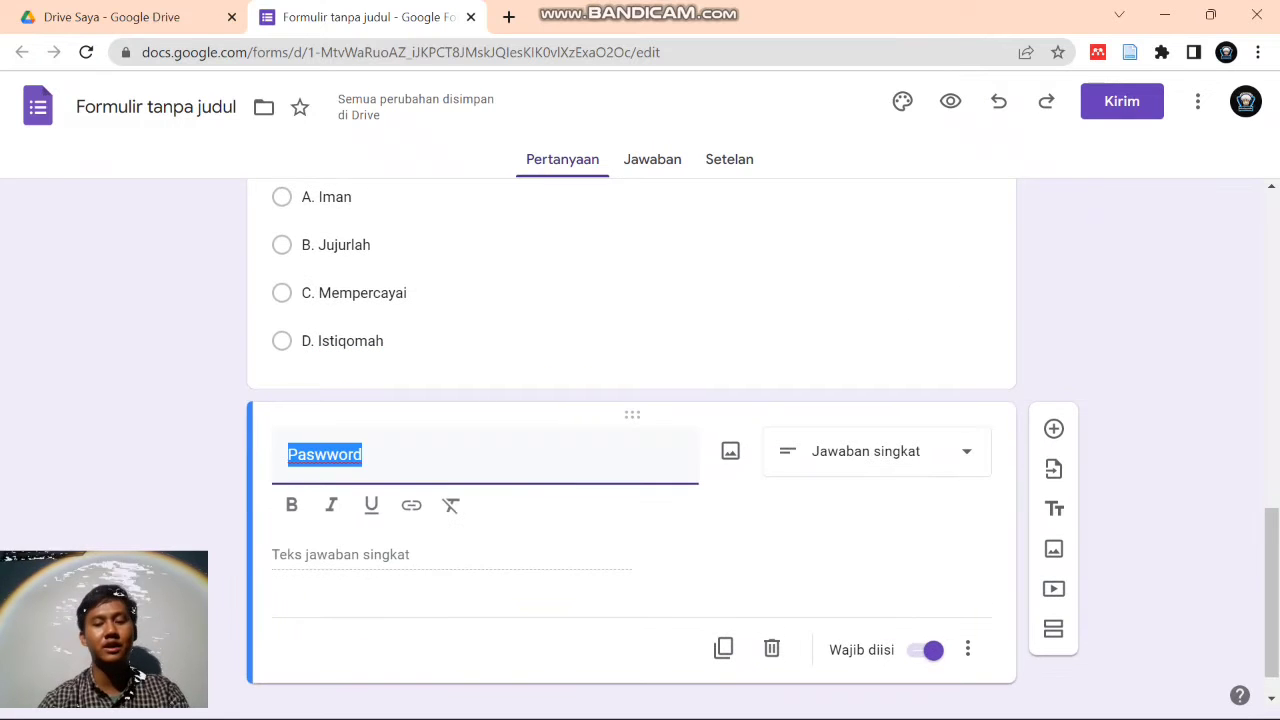
key("BackSpace")
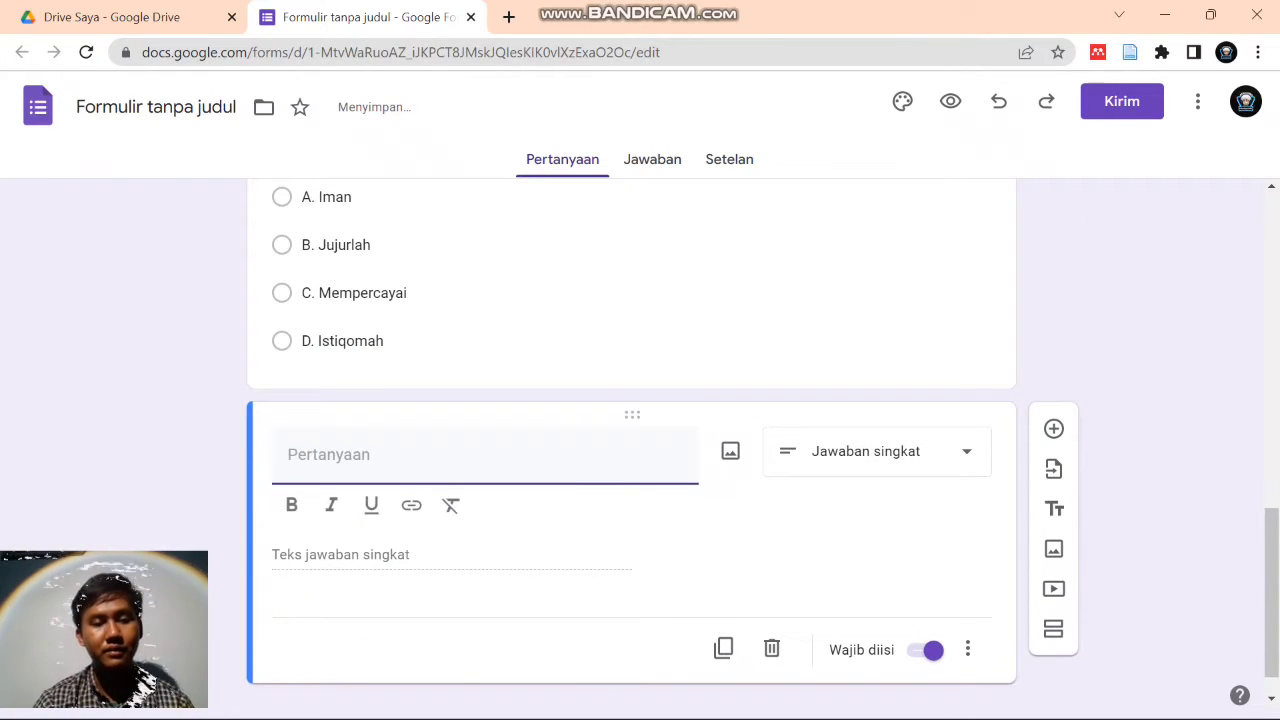
- Put the number "1." in front of the "Sikap yang kuat..." question's text
scroll(640, 440, "up", 3)
scroll(640, 440, "down", 1)
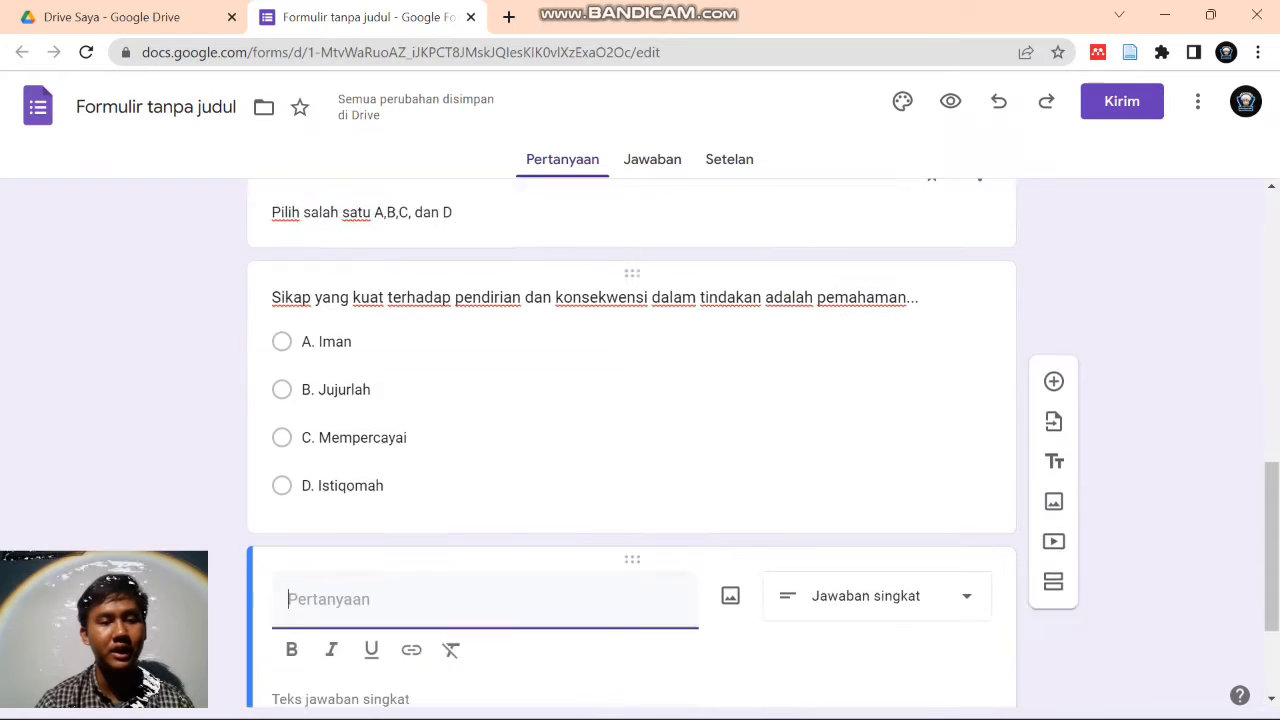
scroll(640, 440, "down", 1)
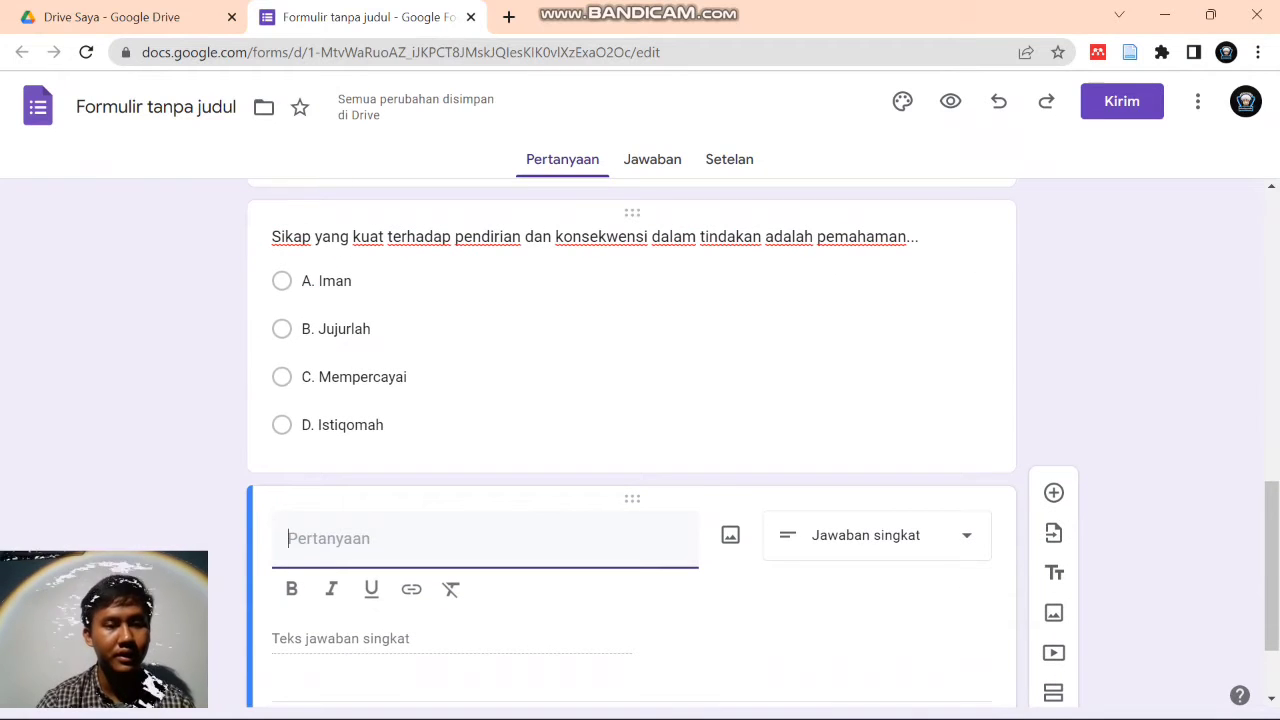
left_click(500, 236)
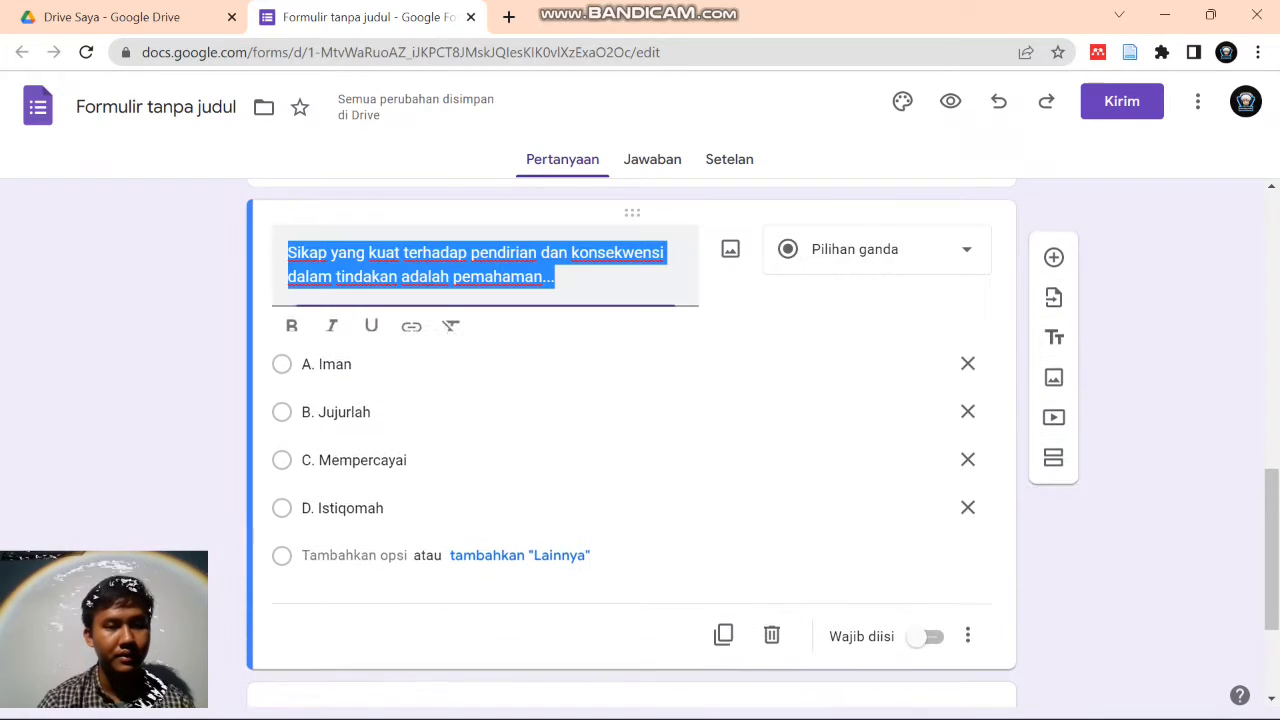
left_click(289, 253)
type("1.")
- Enter "2. Orang-orang yang memiliki sikap istiqamah akan berperilaku..." as the text of the empty question below question 1
scroll(632, 440, "down", 2)
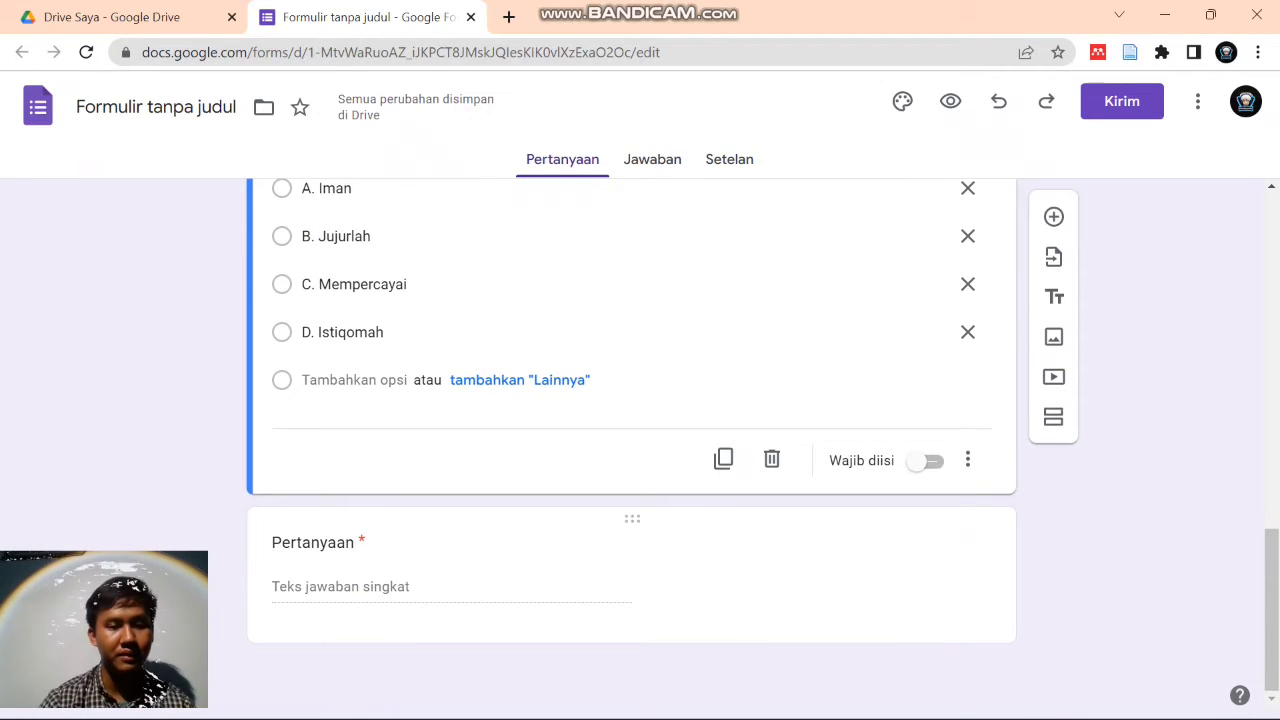
left_click(313, 542)
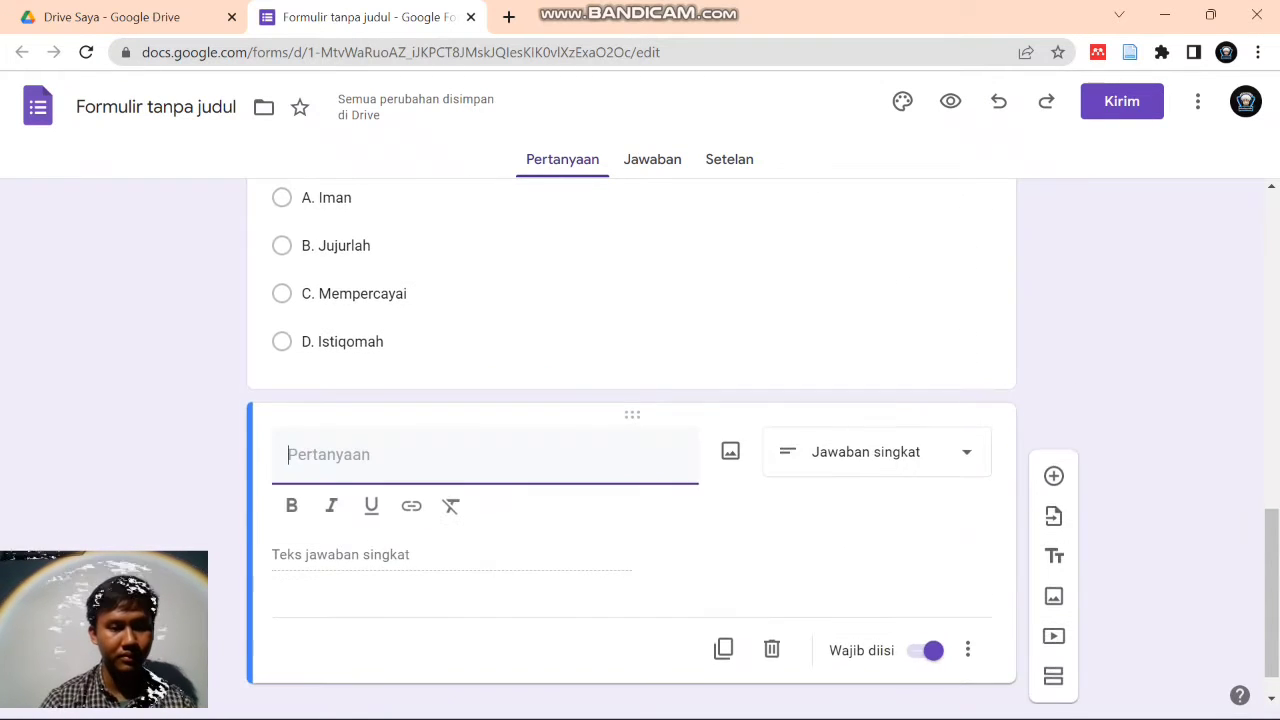
type("2.")
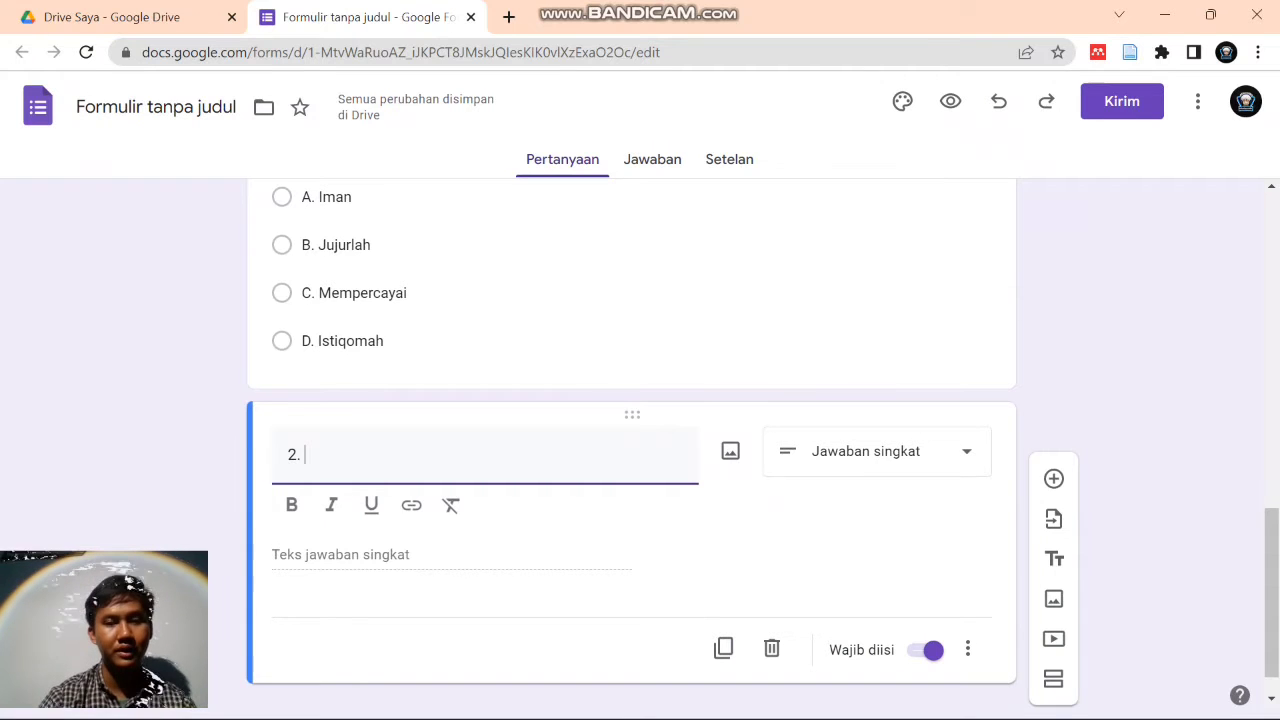
type(" O")
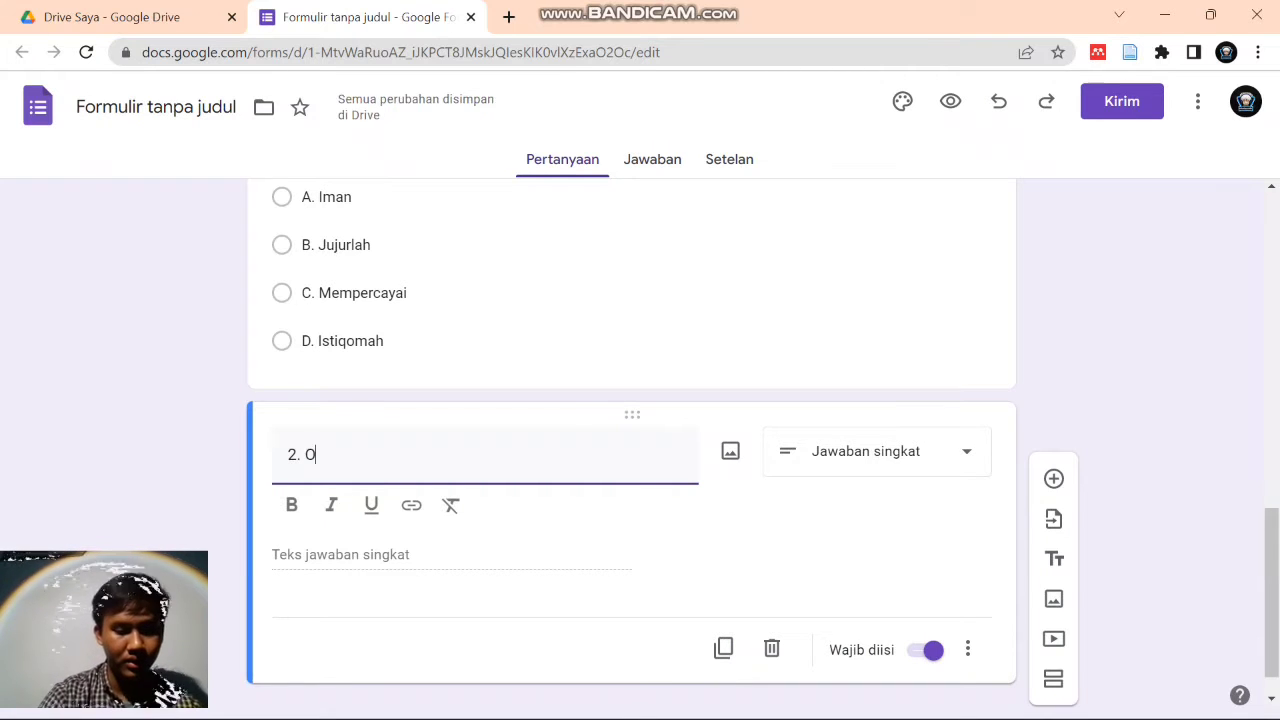
type("rang-")
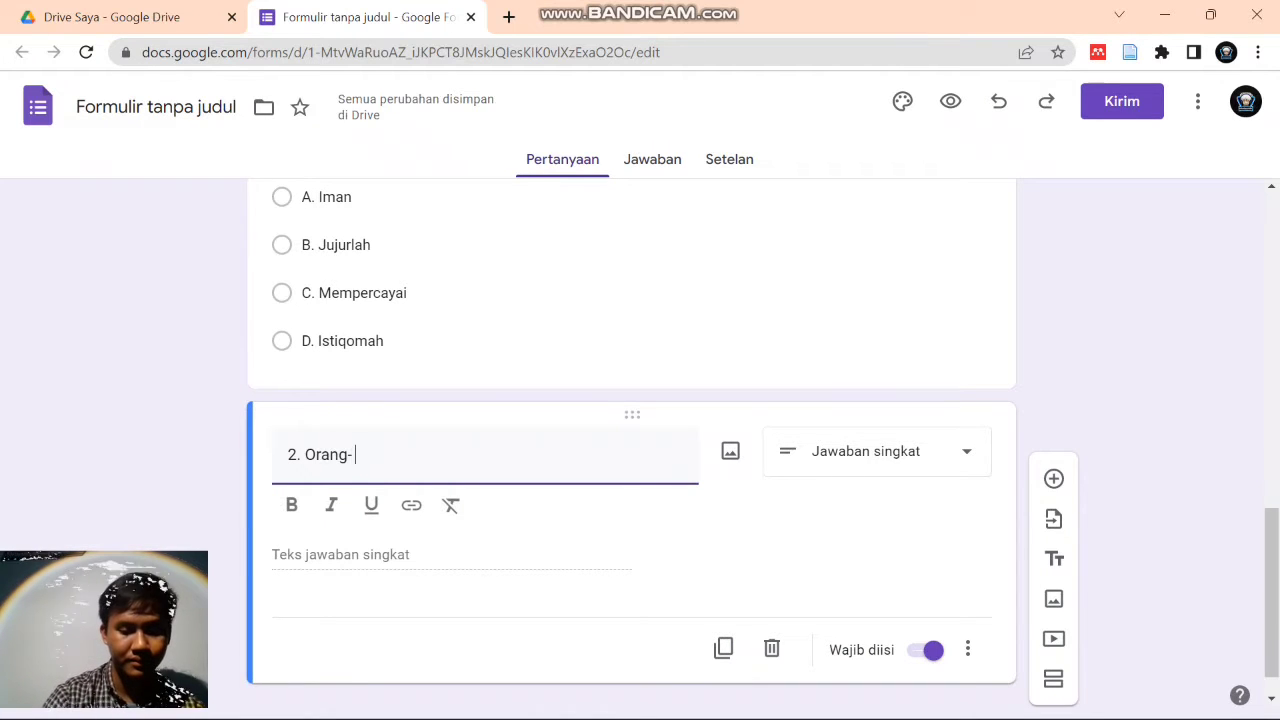
type("orang")
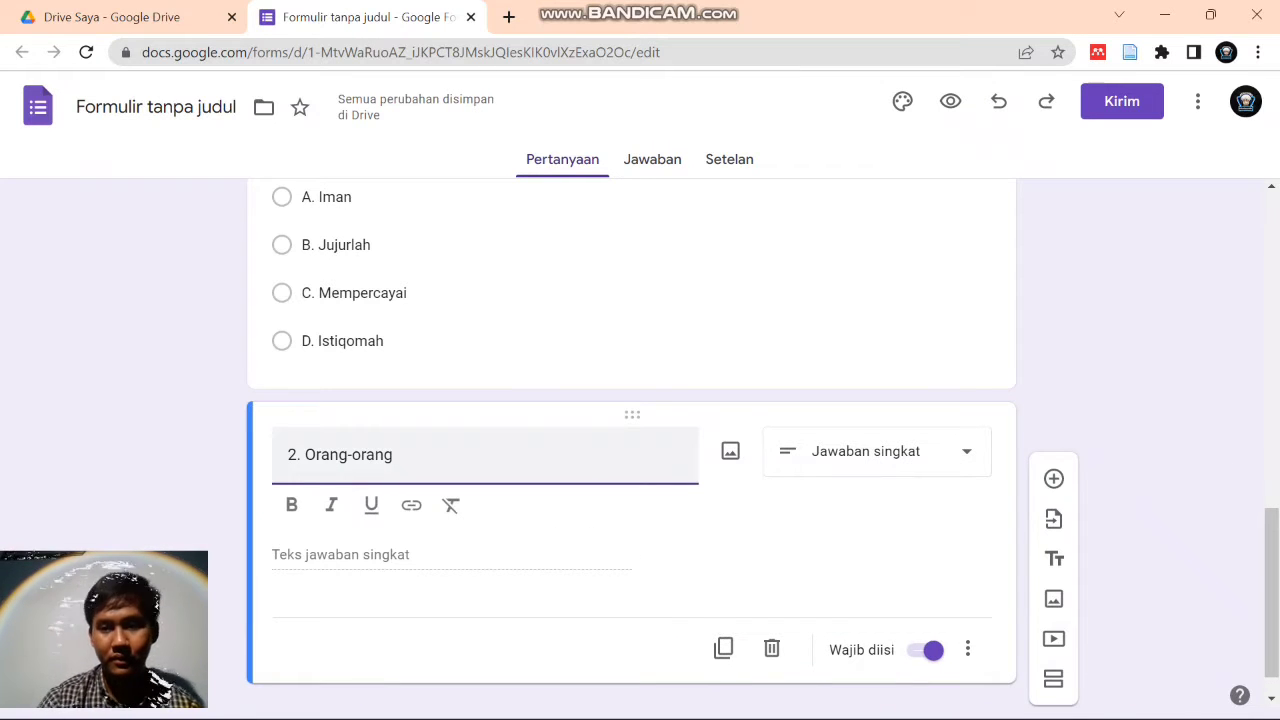
type(" yang ")
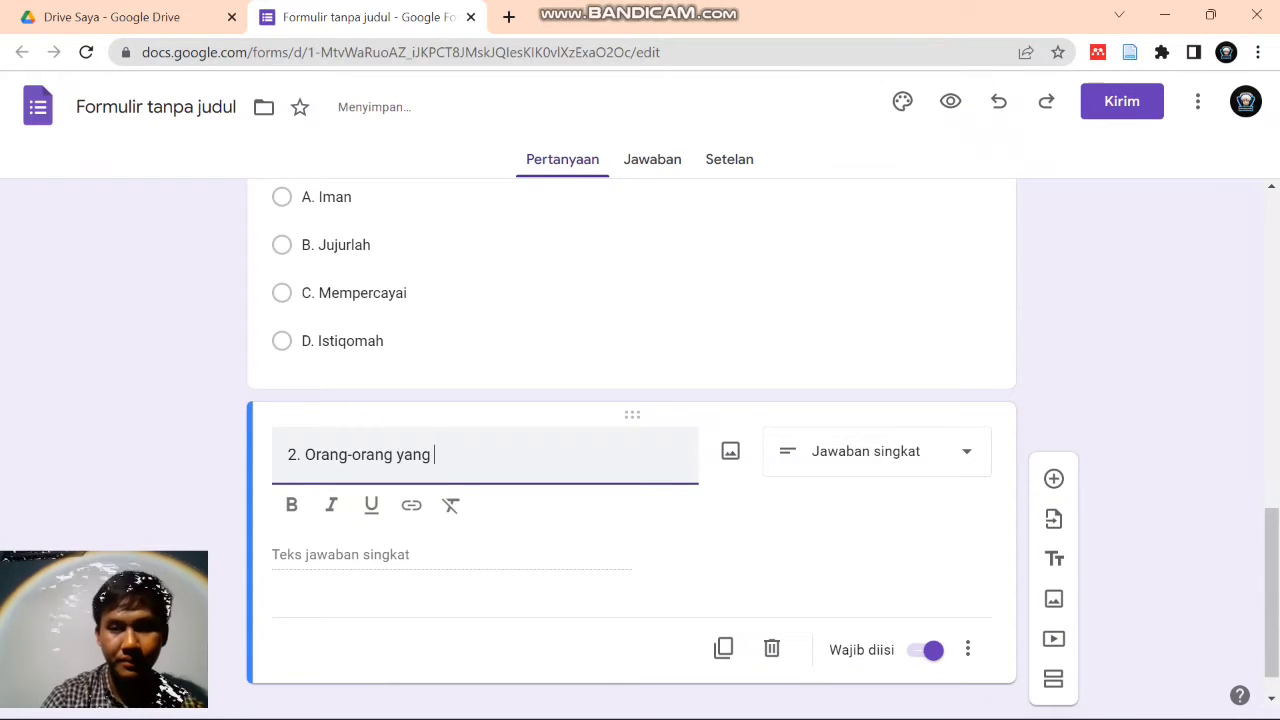
type("memiliki")
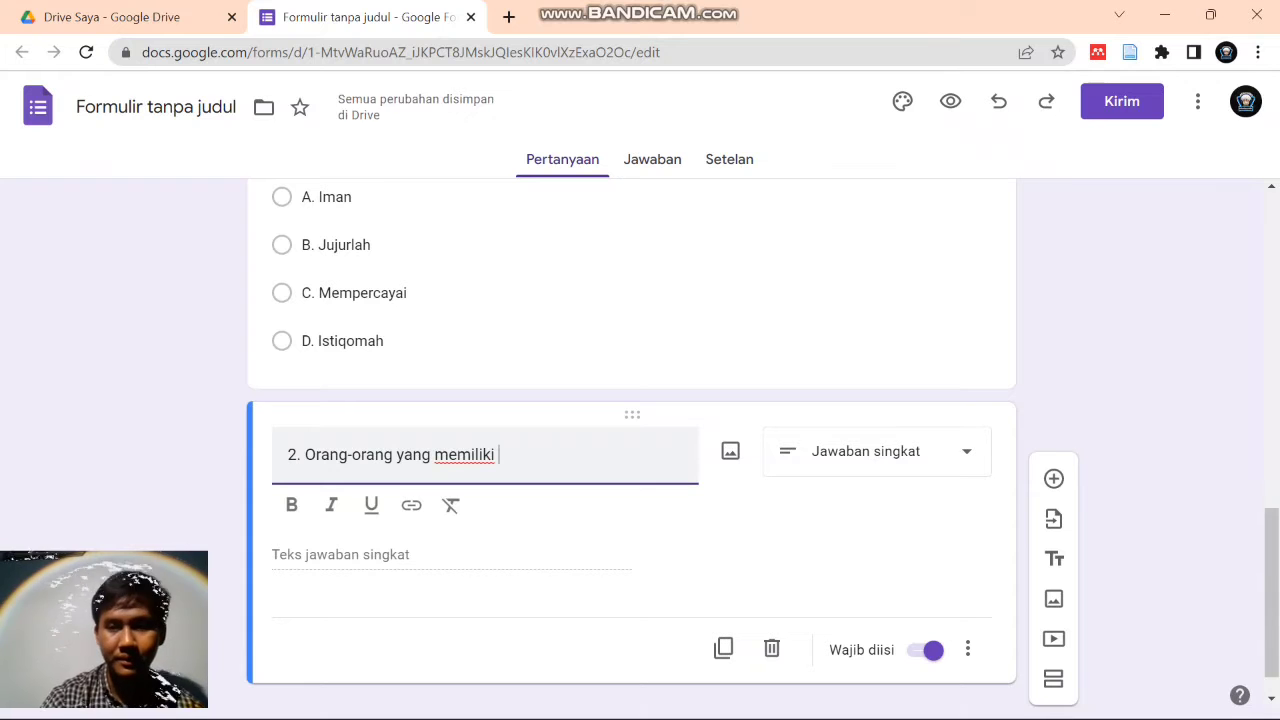
type(" sikap istiqamah")
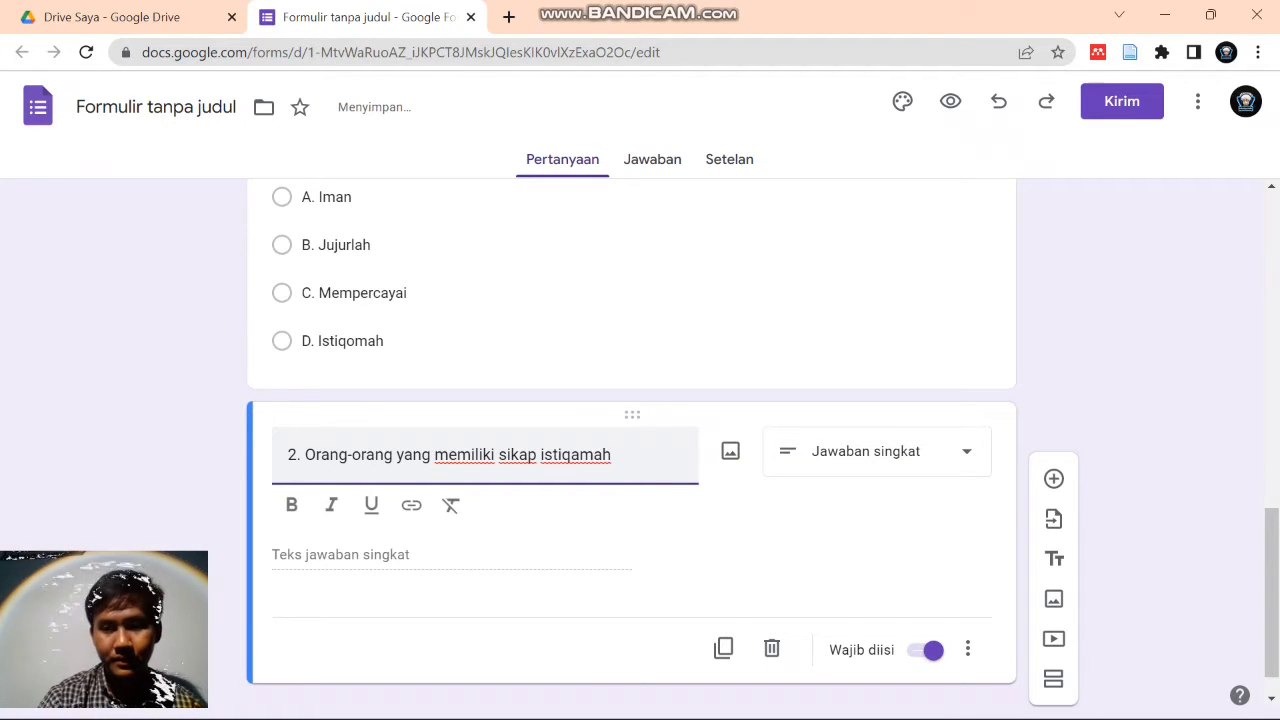
type(" akan")
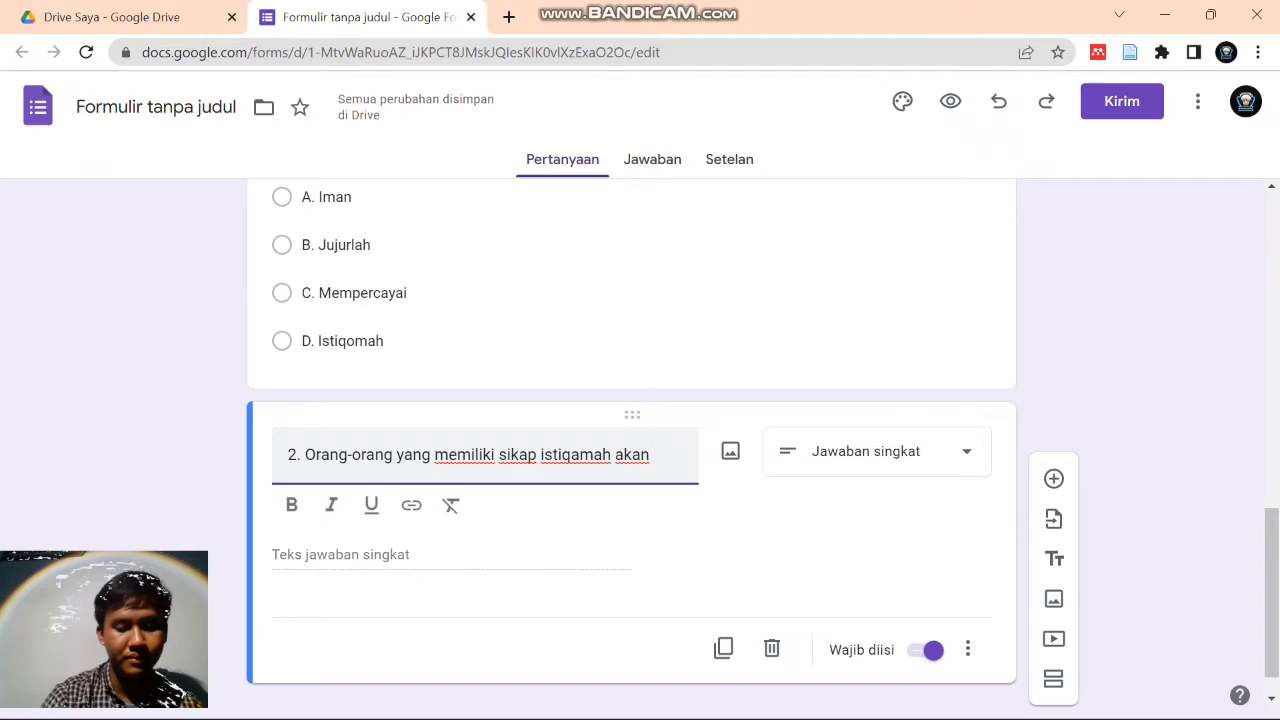
type(" berperilaku")
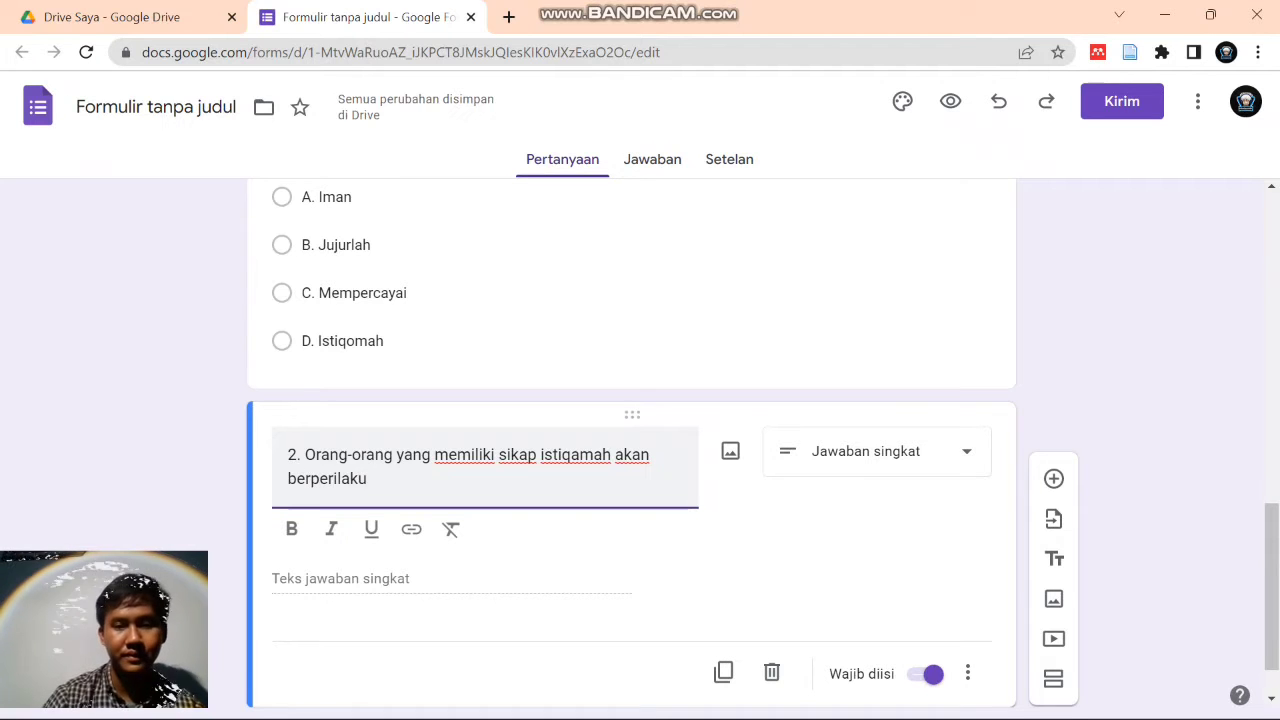
type("...")
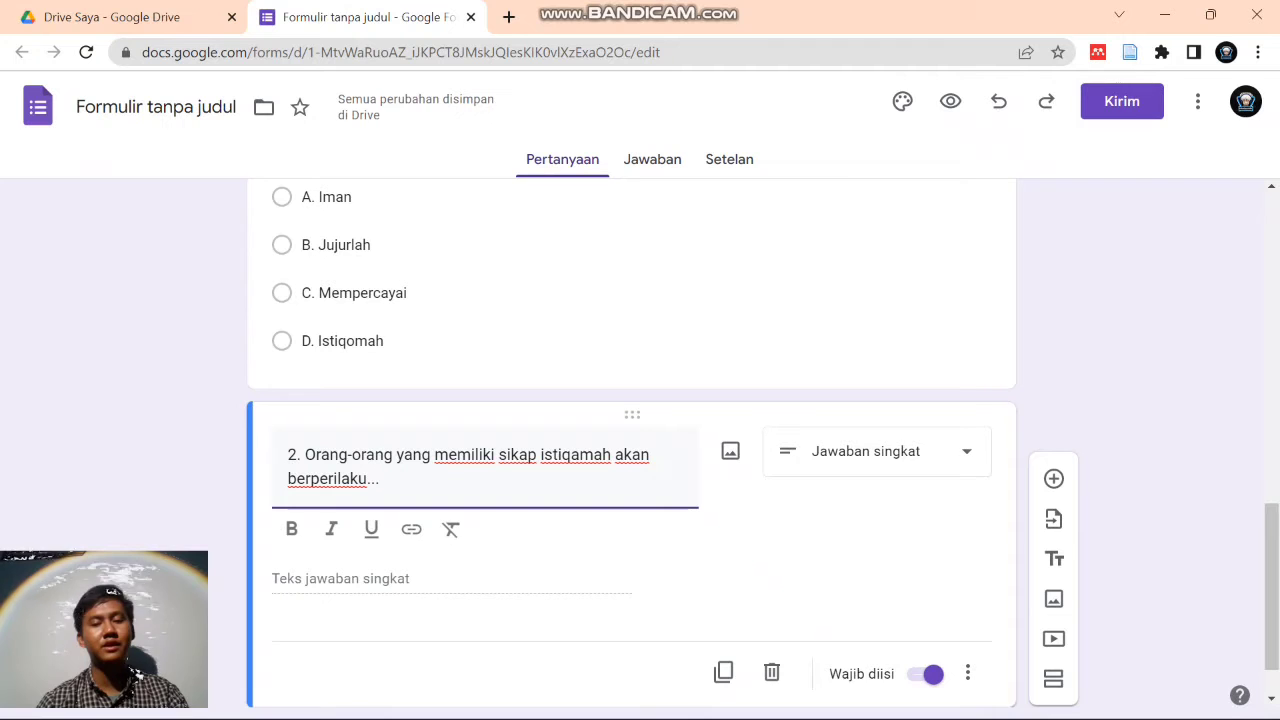
- Change question 2's type to Pilihan ganda and set its first answer option to "A. Bersabar dan rendah hati"
left_click(877, 451)
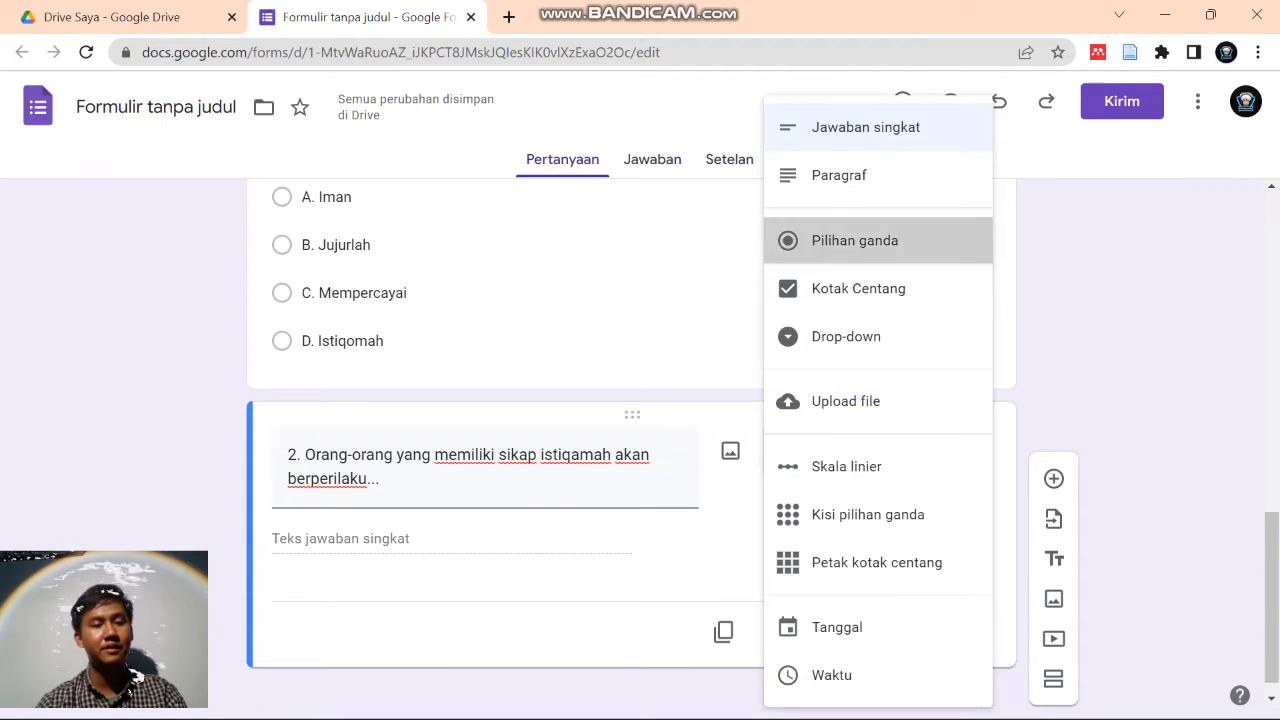
left_click(855, 240)
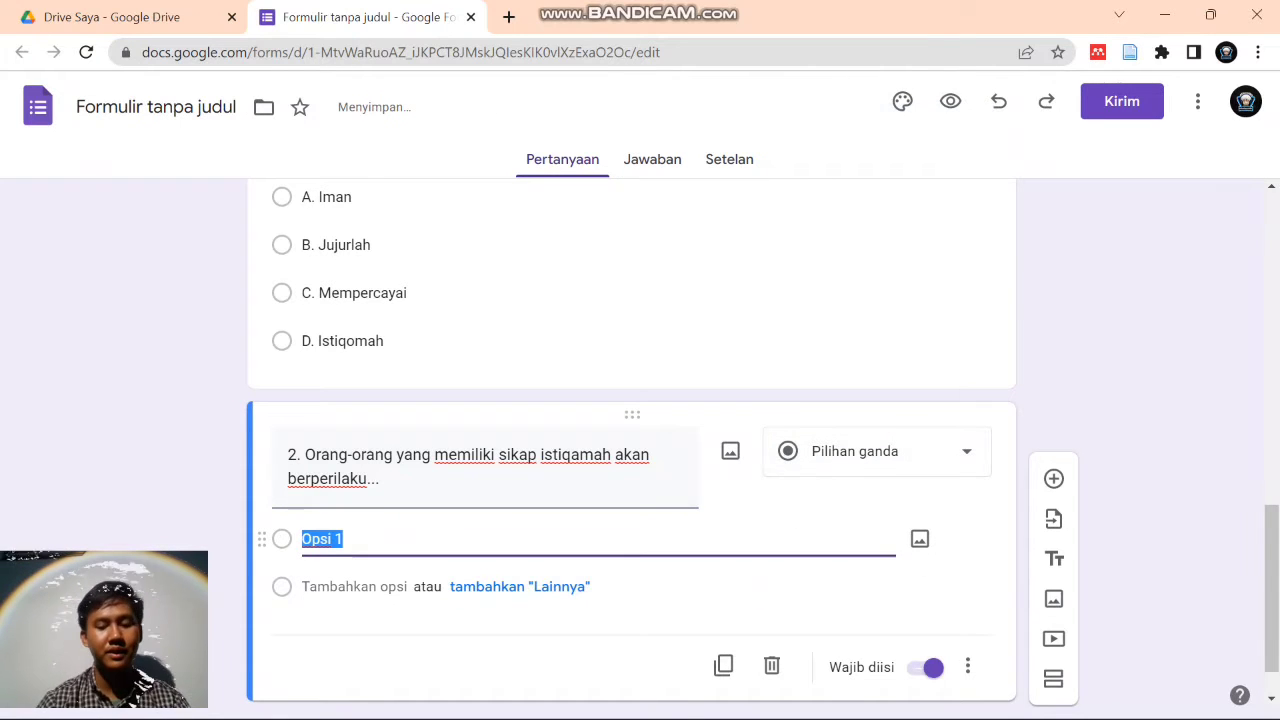
type("A.")
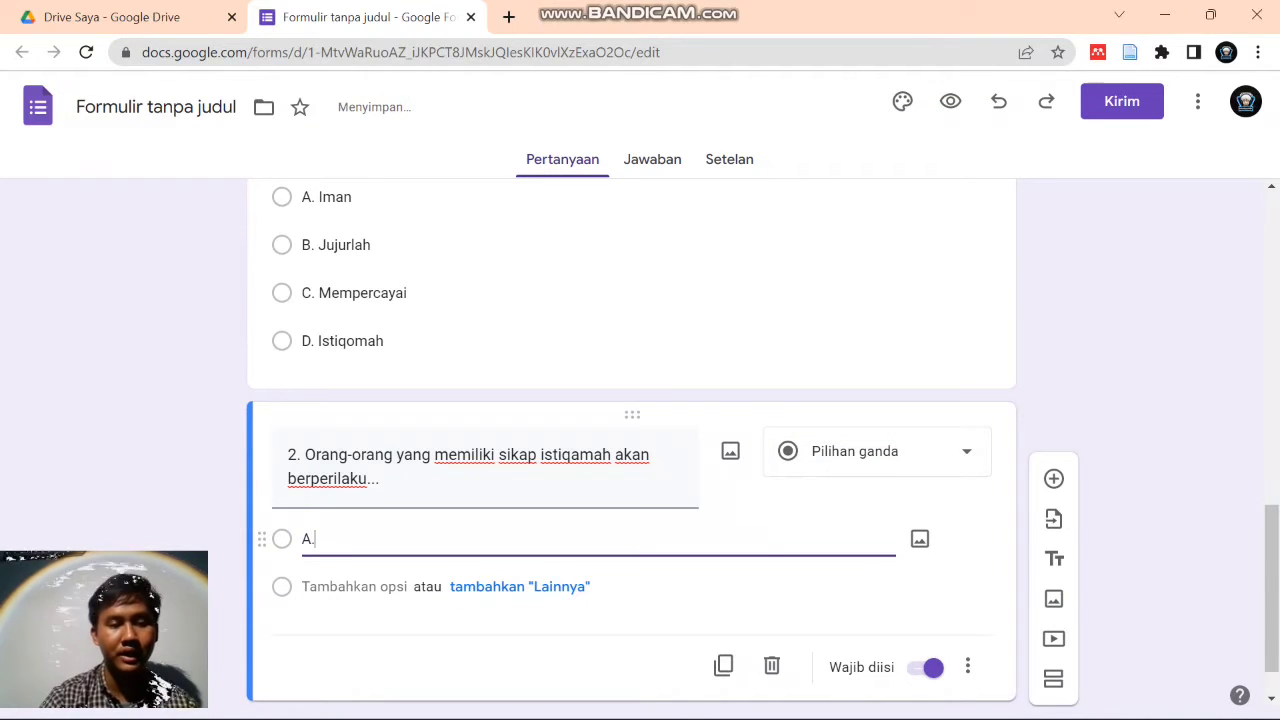
type(" B")
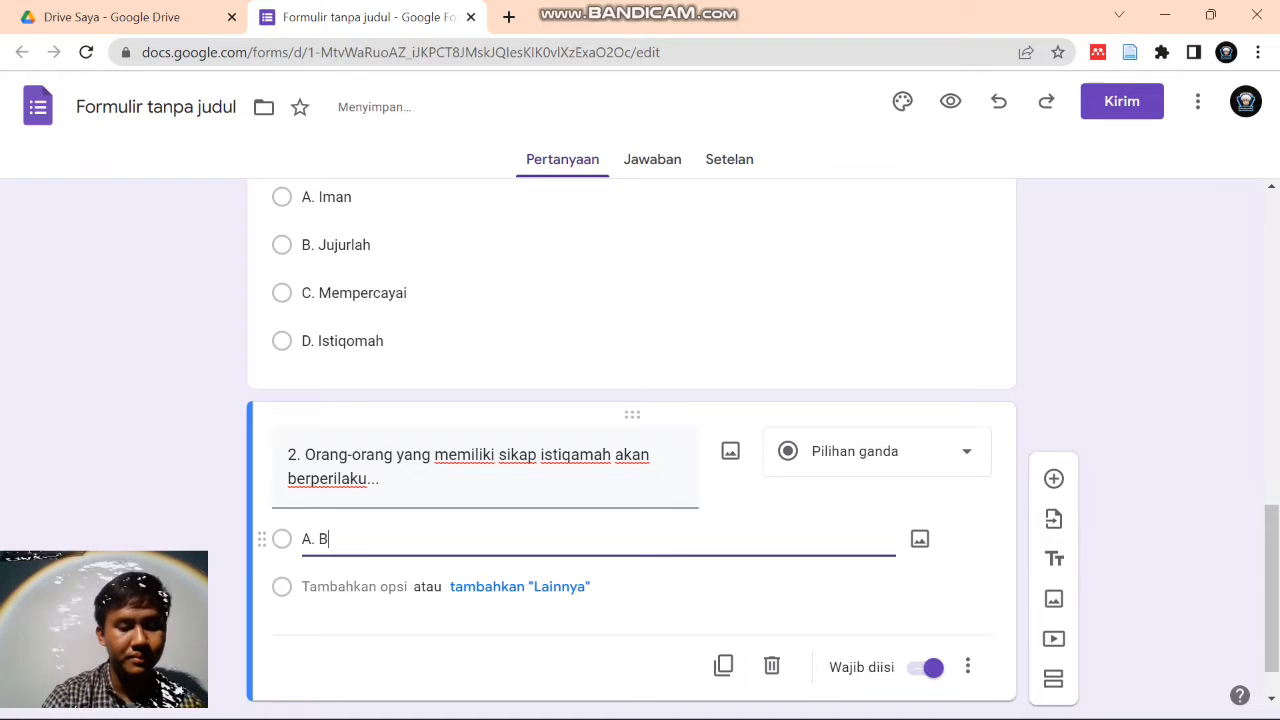
type("ersabar dan rendah hati")
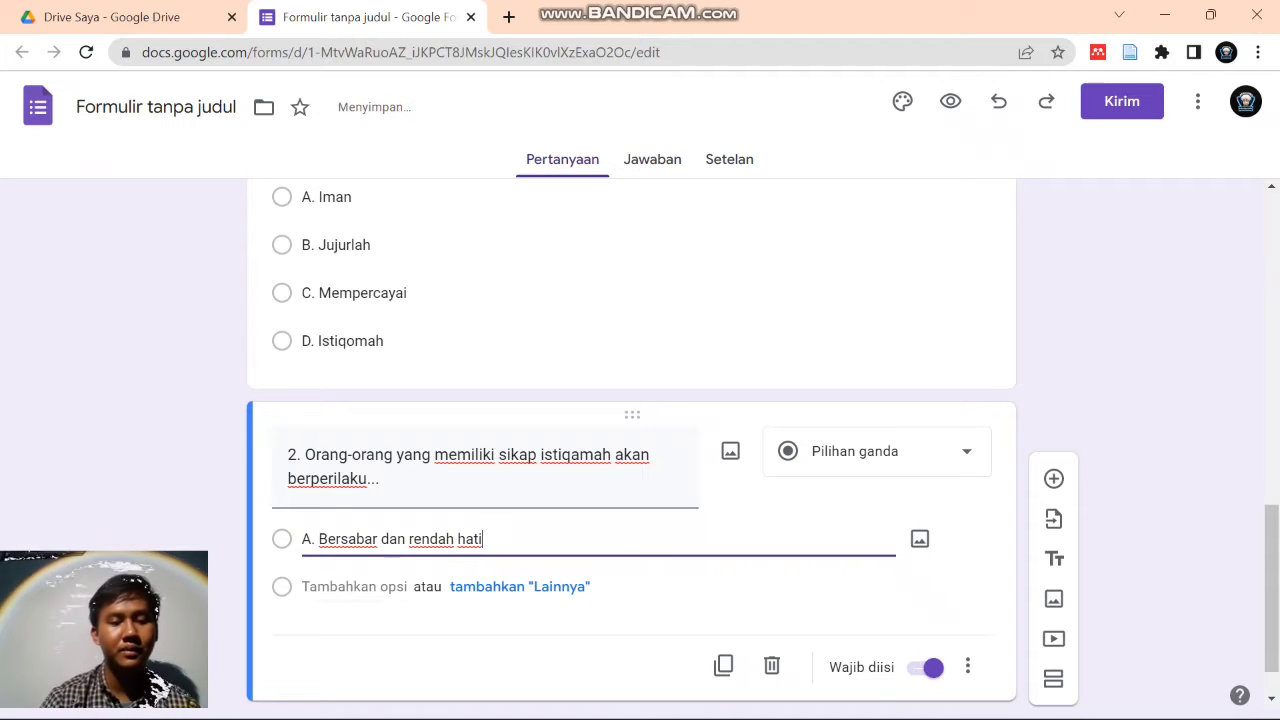
- Add the answer options "B. Gigih dan tangguh" and "C. Selalu memaafkan" to question 2
key("Return")
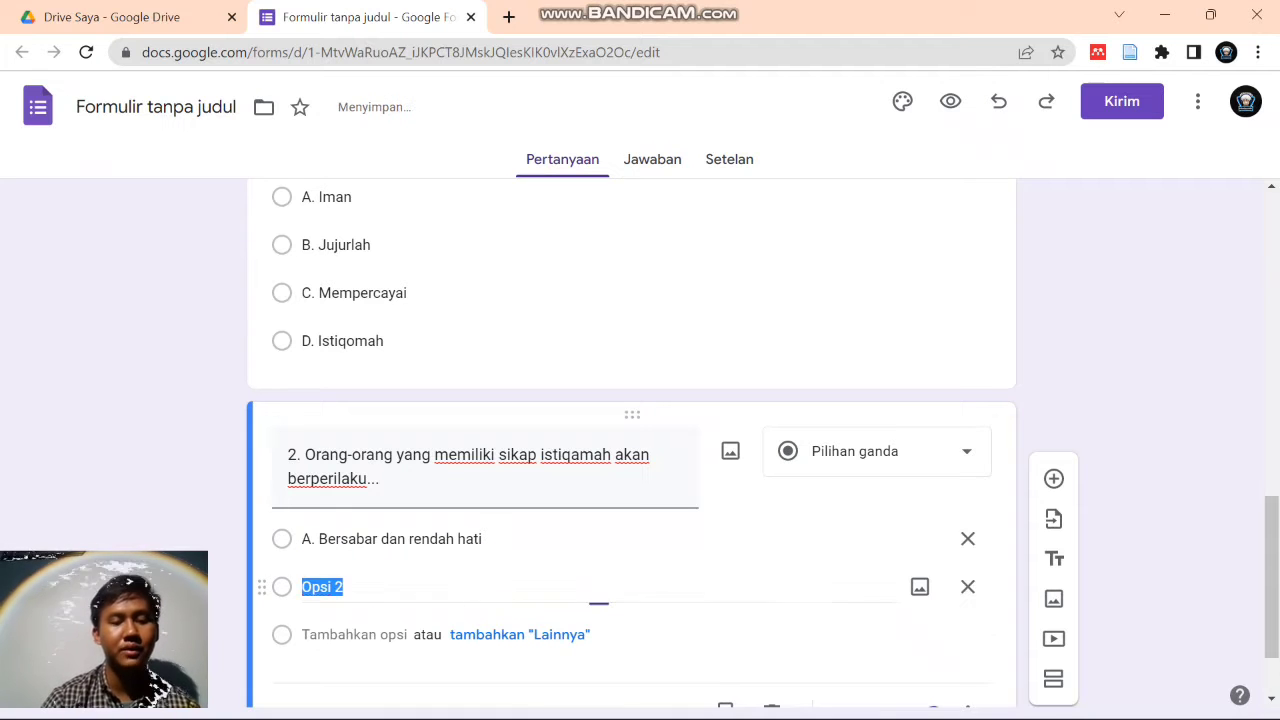
type("B. ")
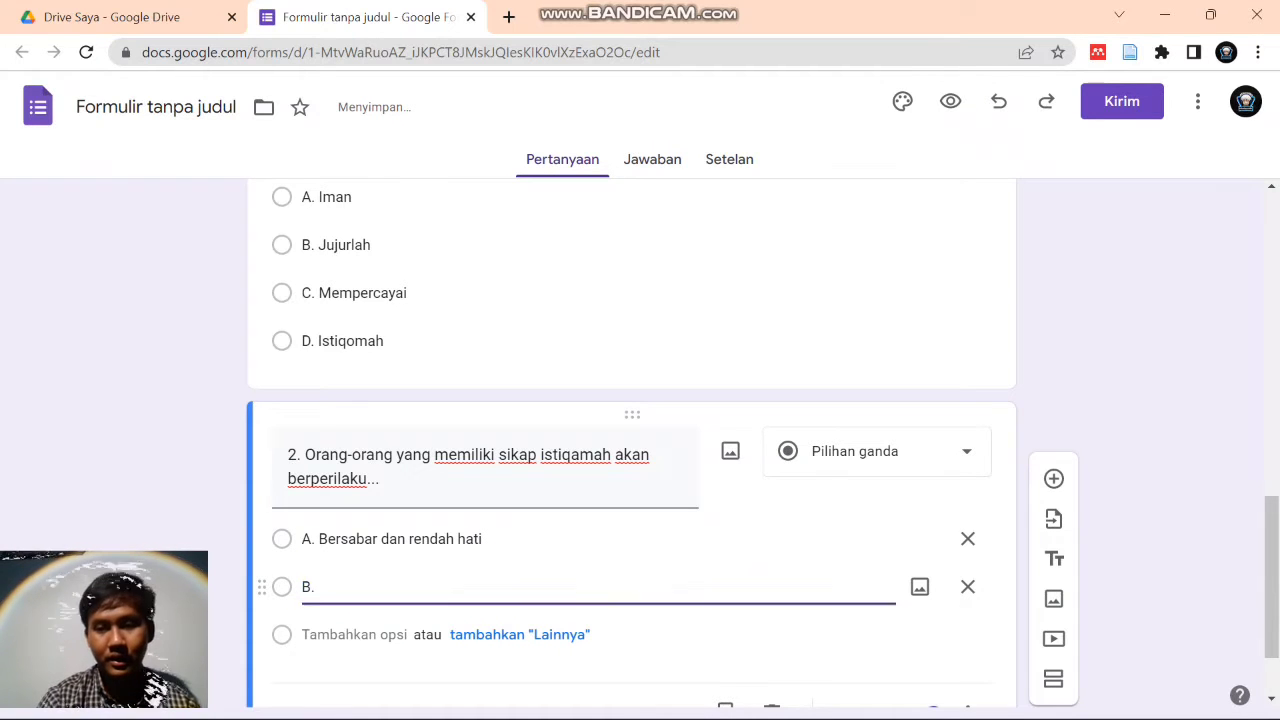
type("Gigih")
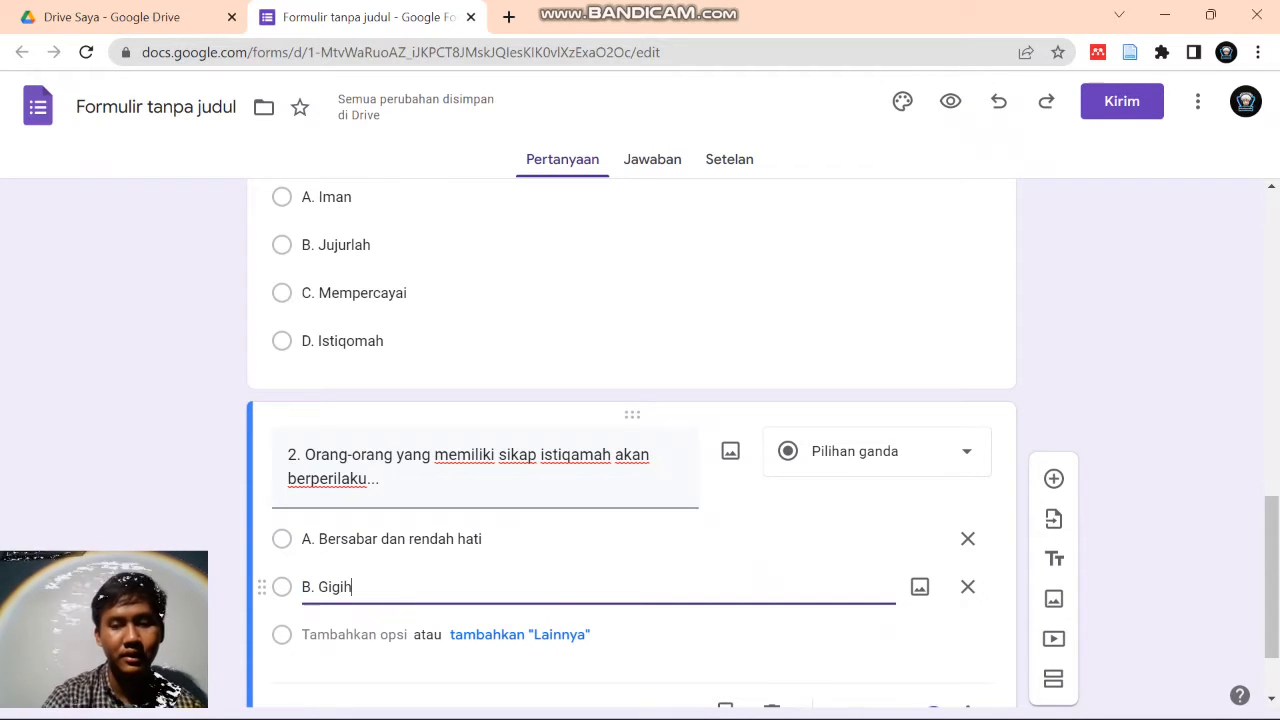
type(" dan tangguh")
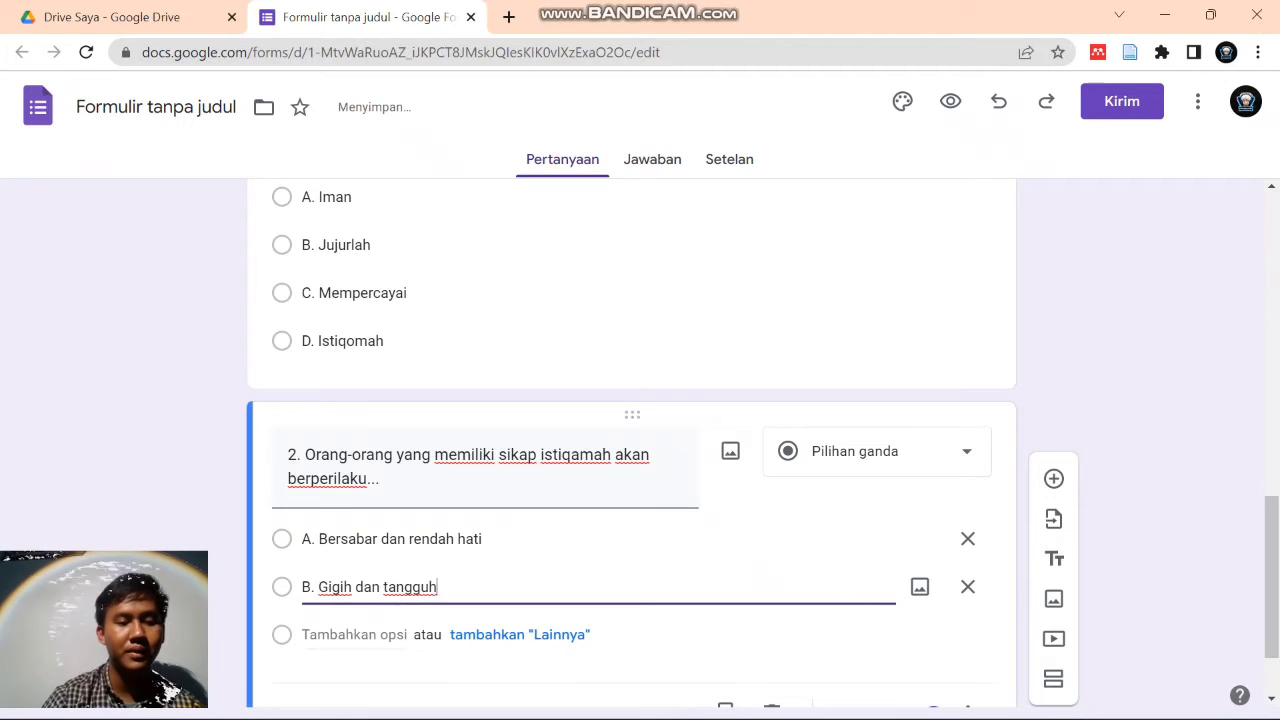
key("Return")
type("C")
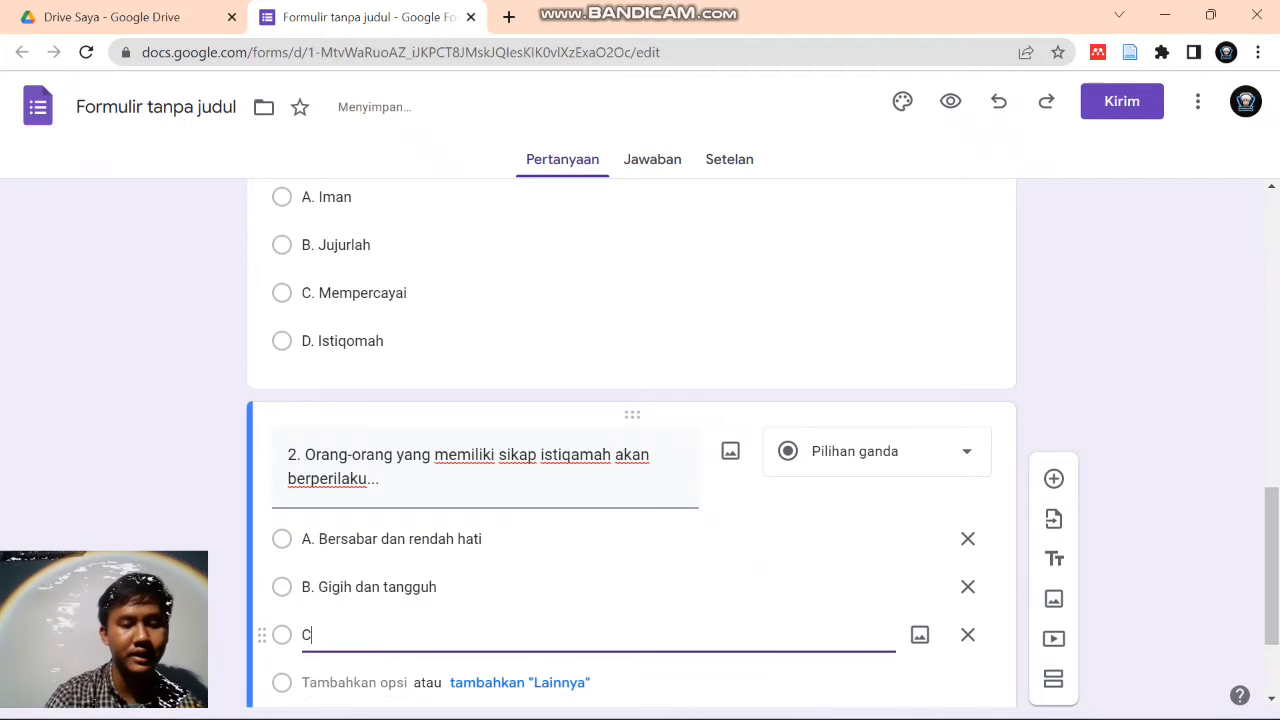
type(". se")
key("BackSpace")
key("BackSpace")
type("Sel")
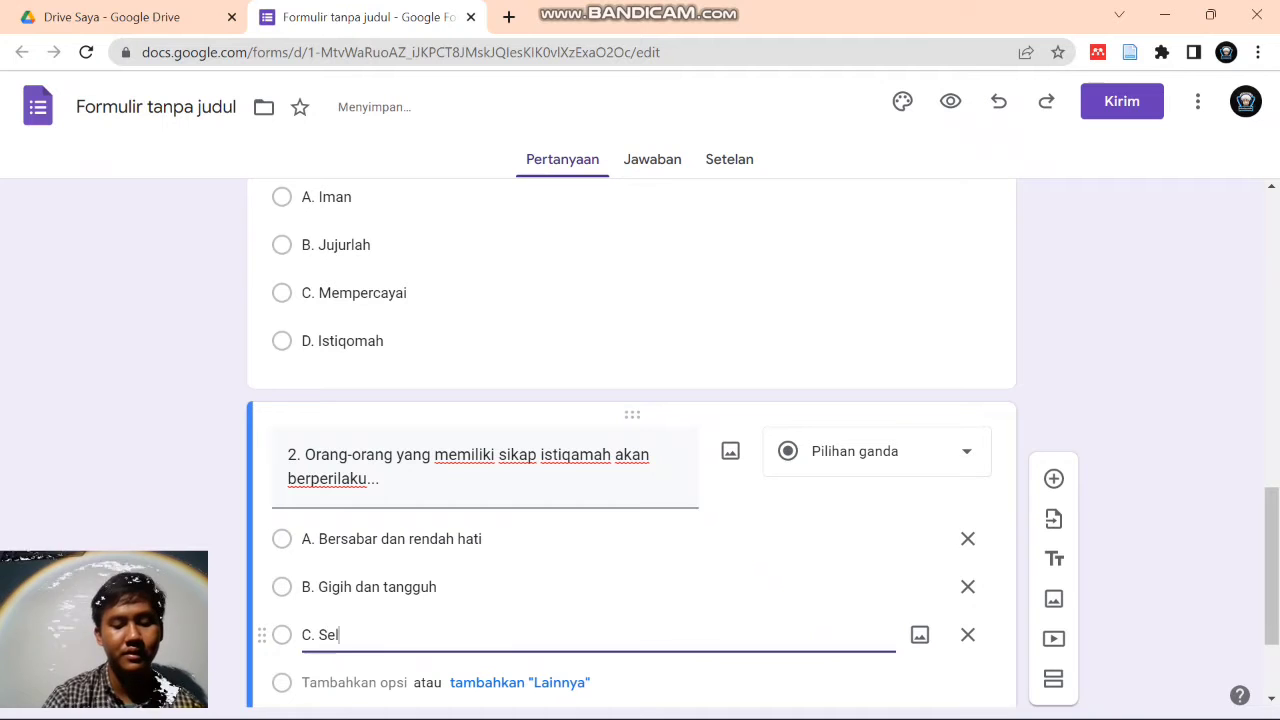
type("alu memaafkan")
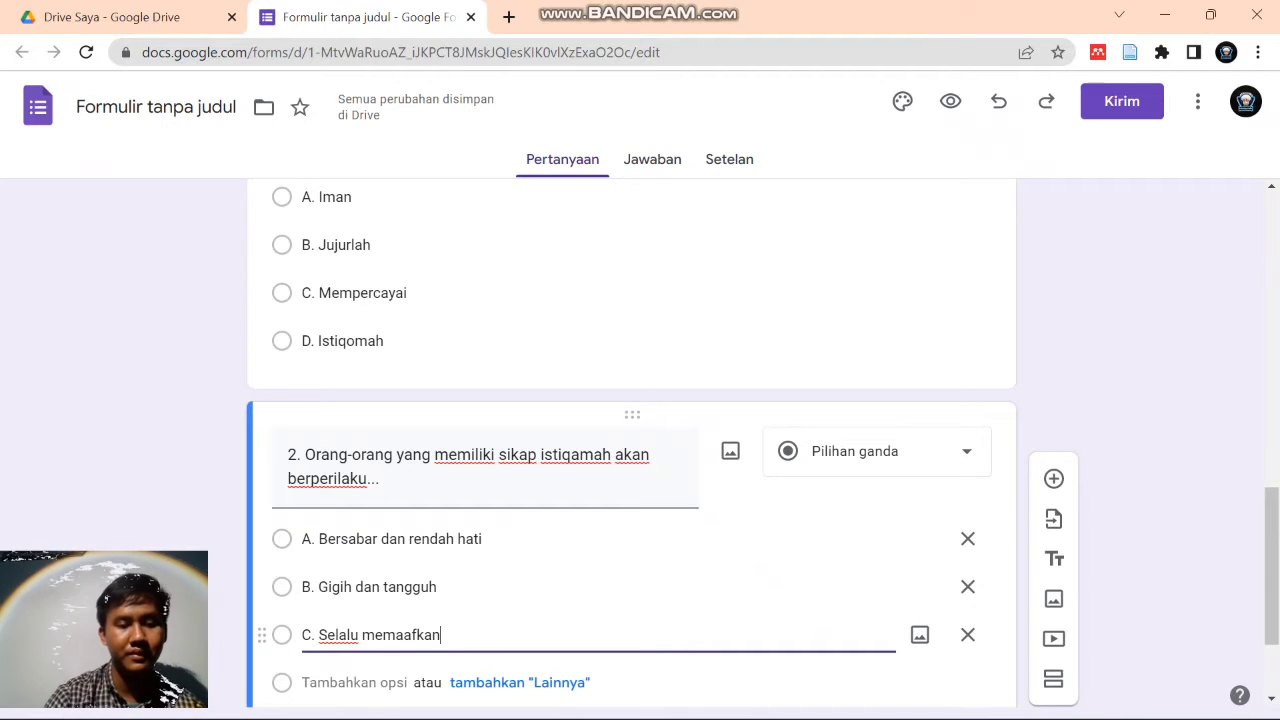
- Add "D. Tidak sombong" as the fourth answer option of question 2
key("Return")
type("d")
key("BackSpace")
type("D")
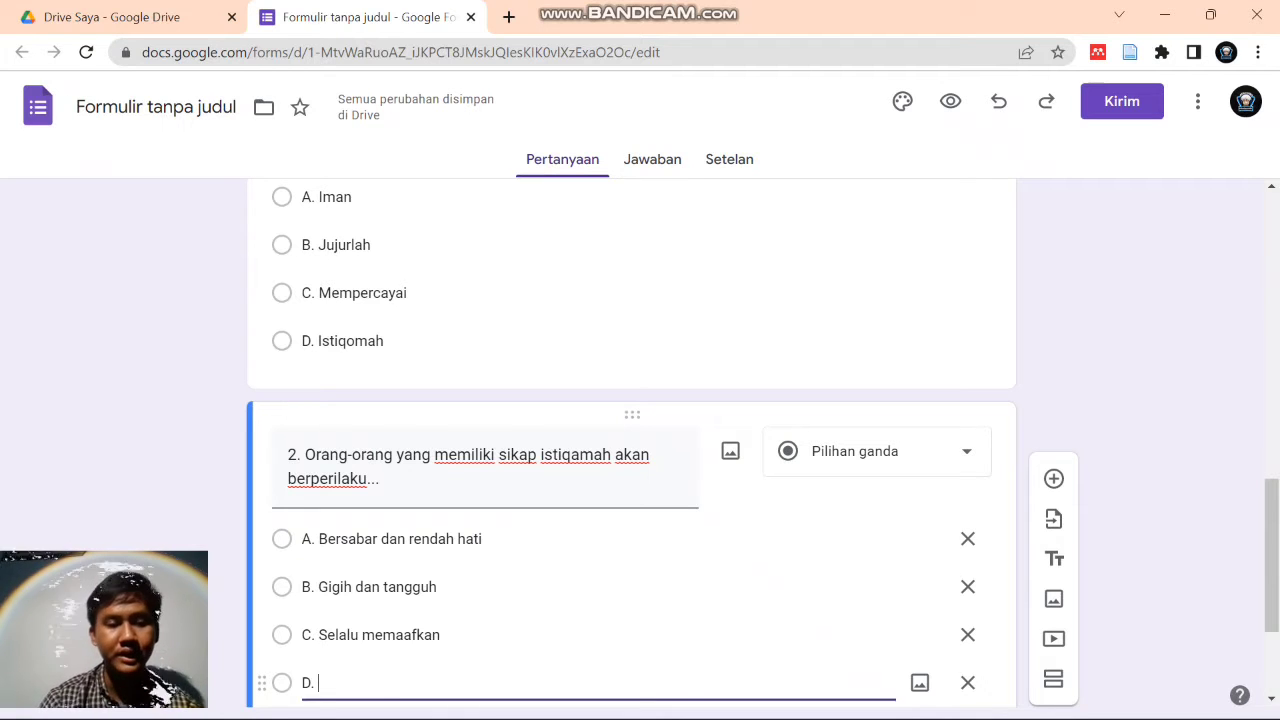
type(". Tida")
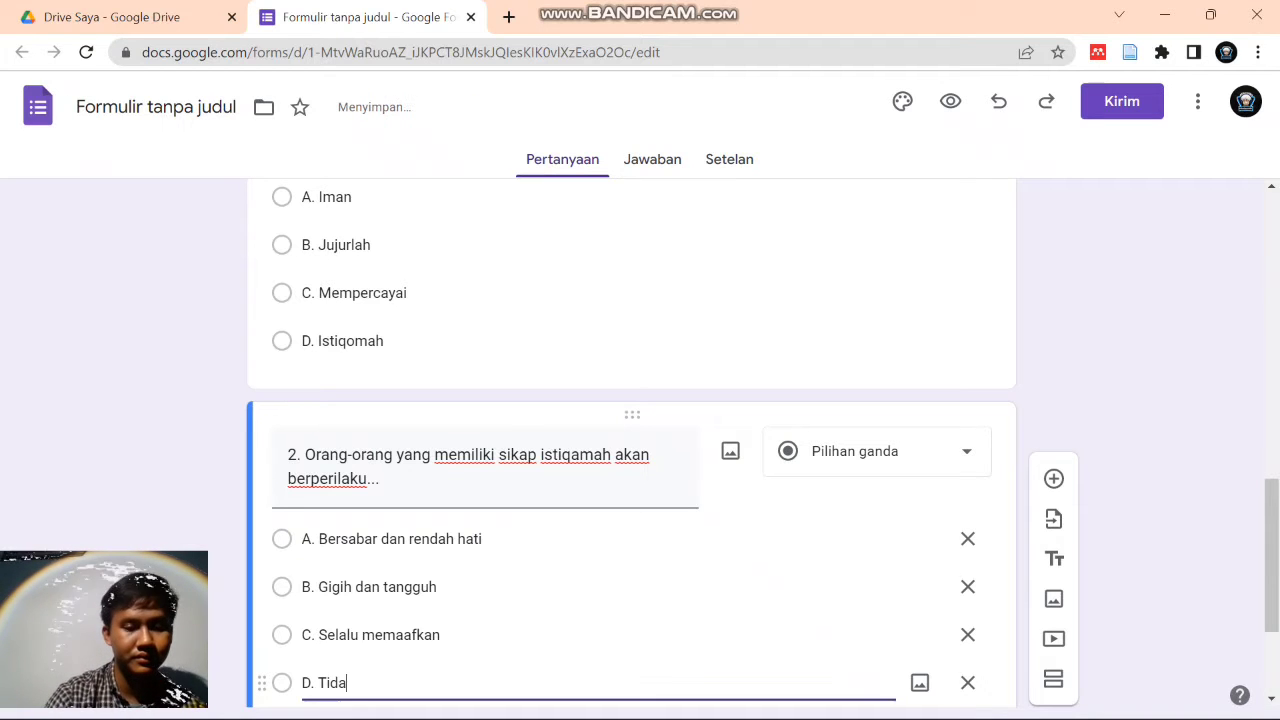
type("k sombong")
- Add a question below question 2 reading "3. apa hukum nun sukun atau tanwin bertemu salah satu huruf hijaiyah dia di pantulkan terlebih dahulu adalah.."
scroll(600, 490, "down", 1)
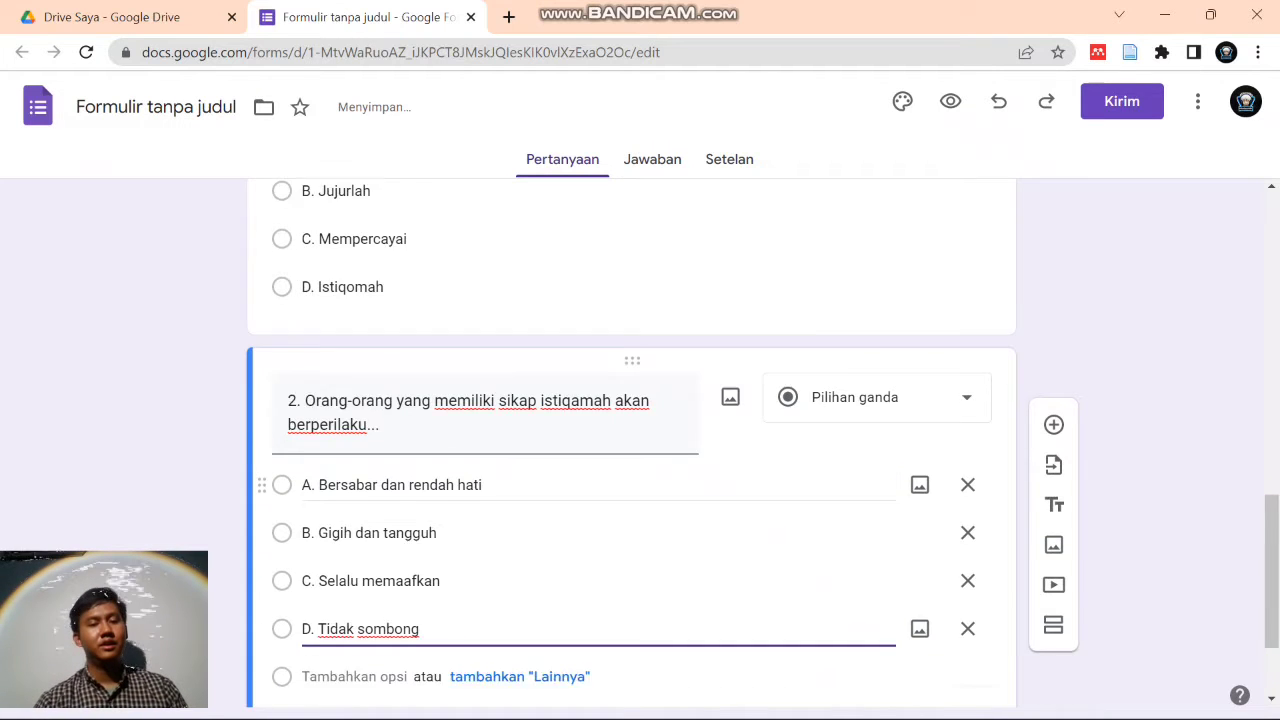
scroll(630, 440, "down", 2)
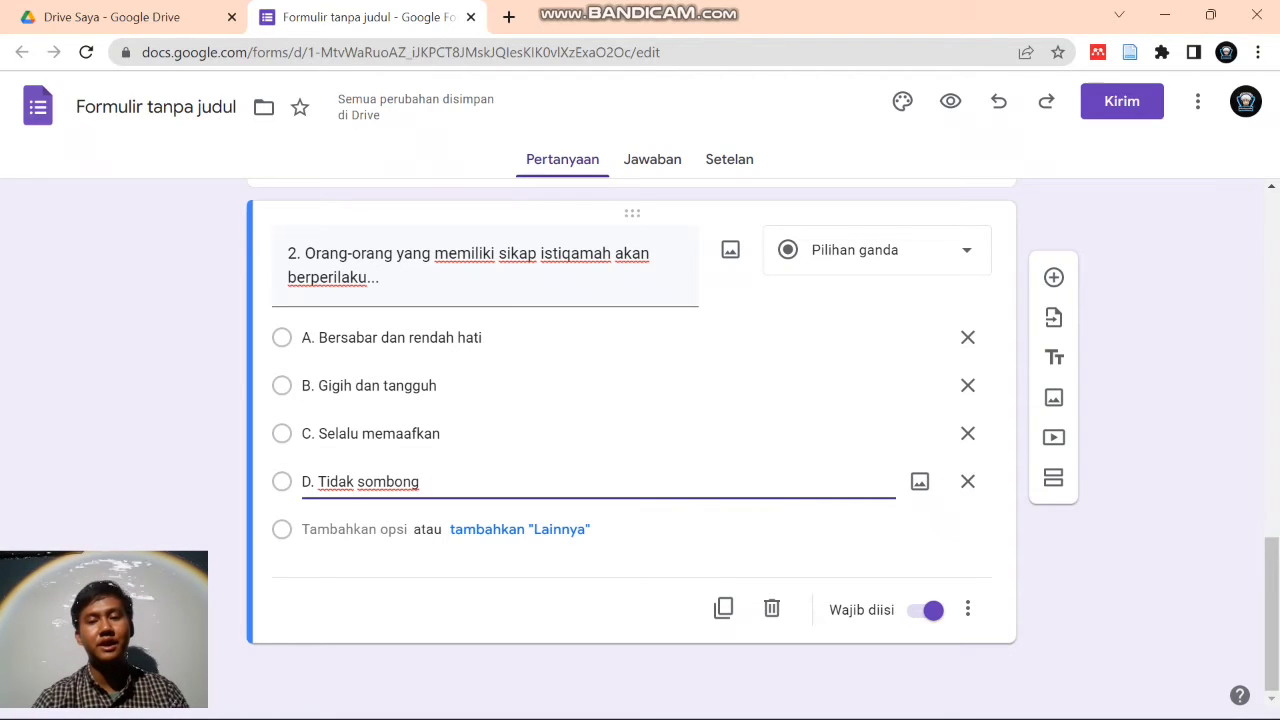
left_click(1053, 277)
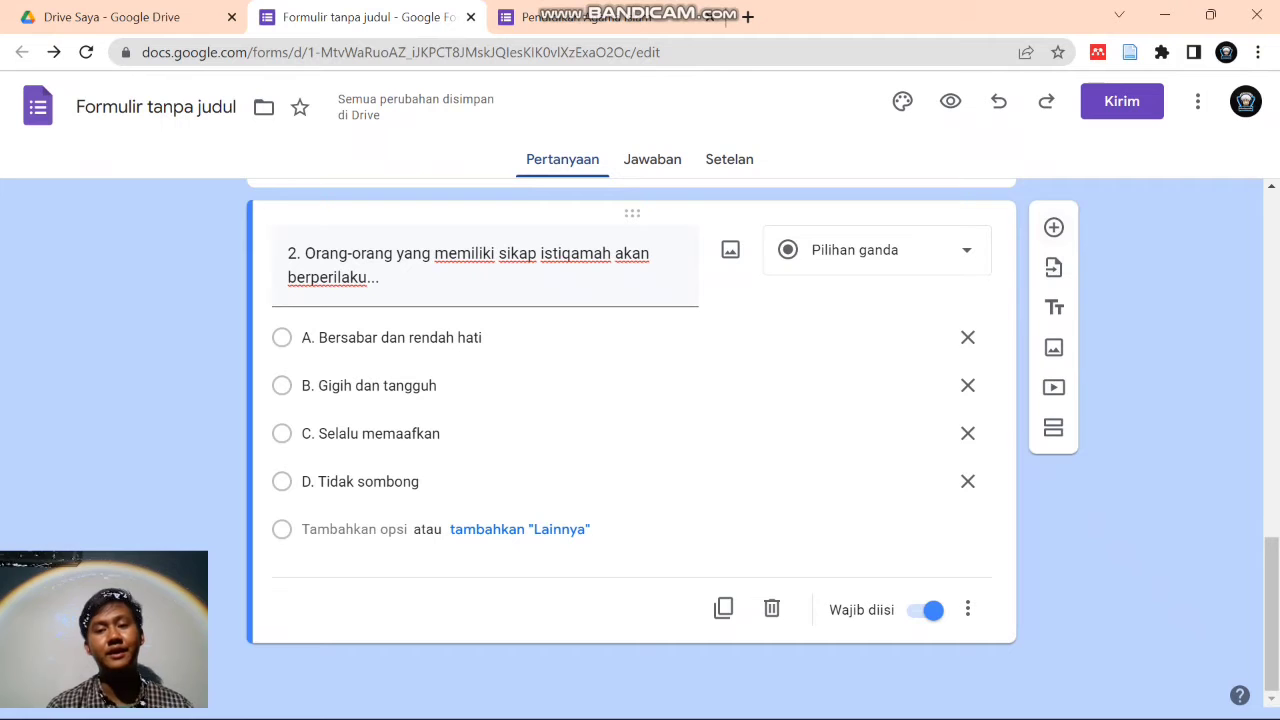
left_click(1054, 227)
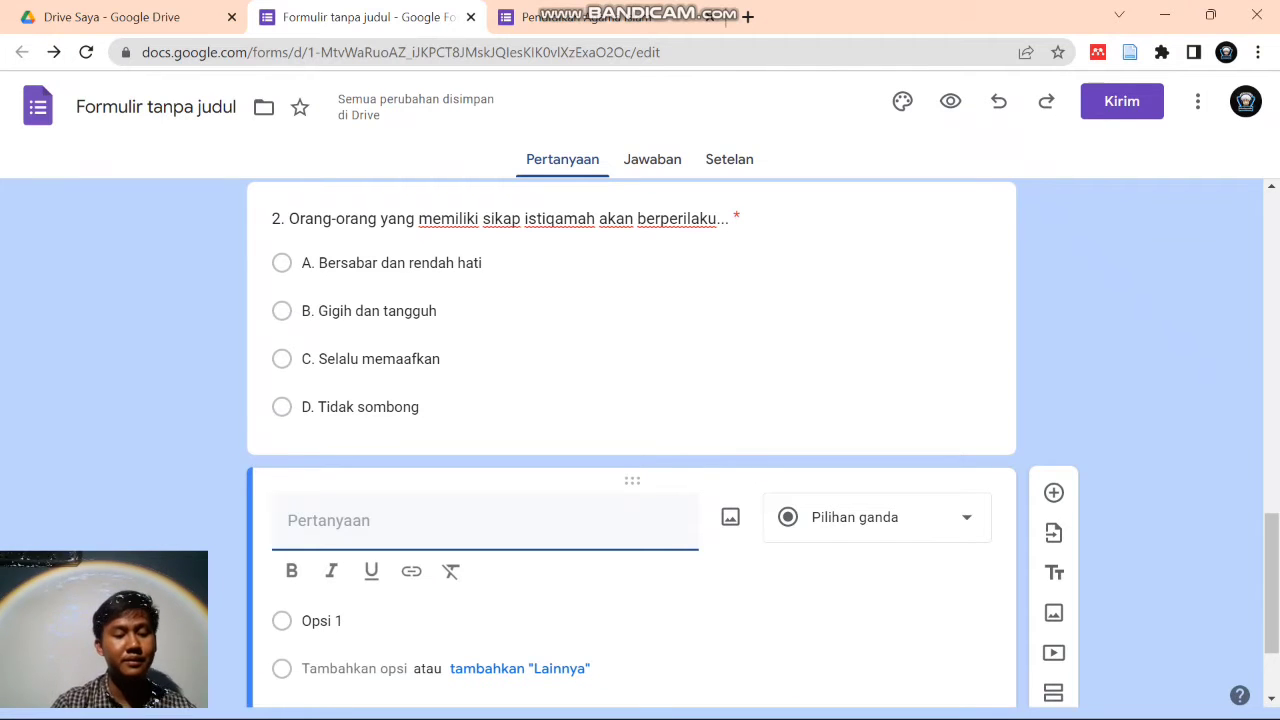
type("3.")
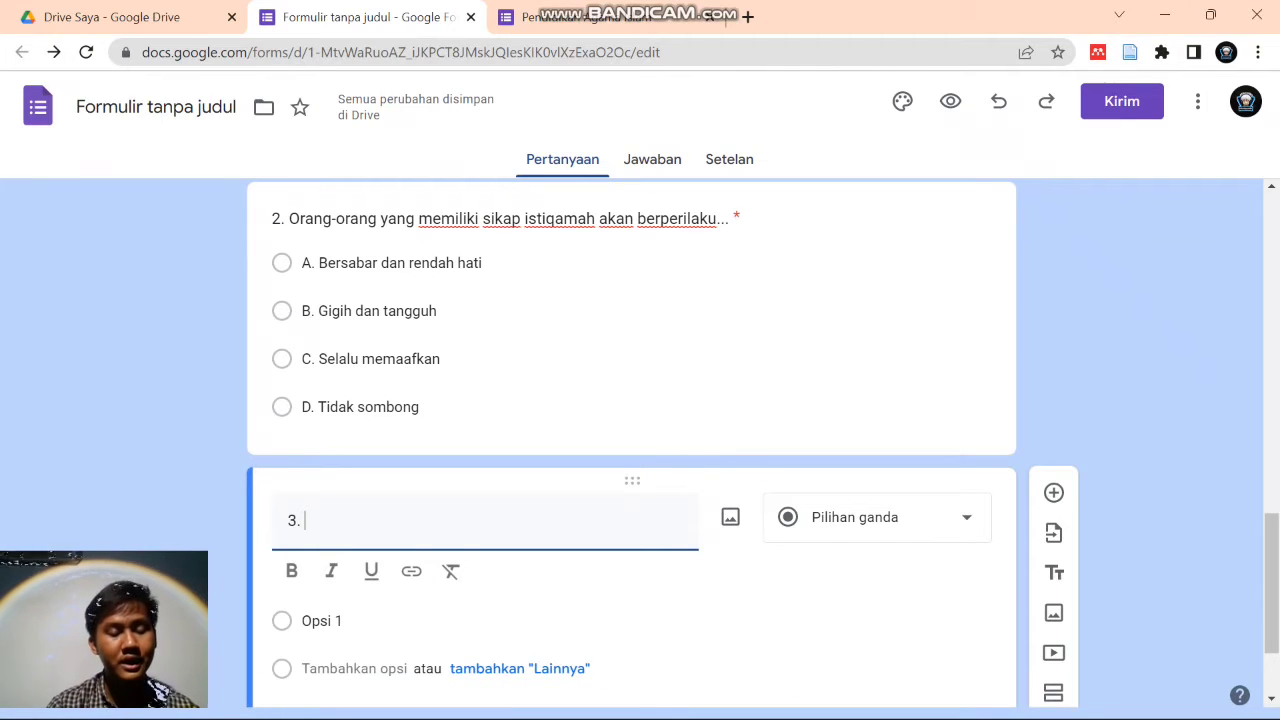
type(" Pat")
key("BackSpace")
key("BackSpace")
key("BackSpace")
type("apa hukum")
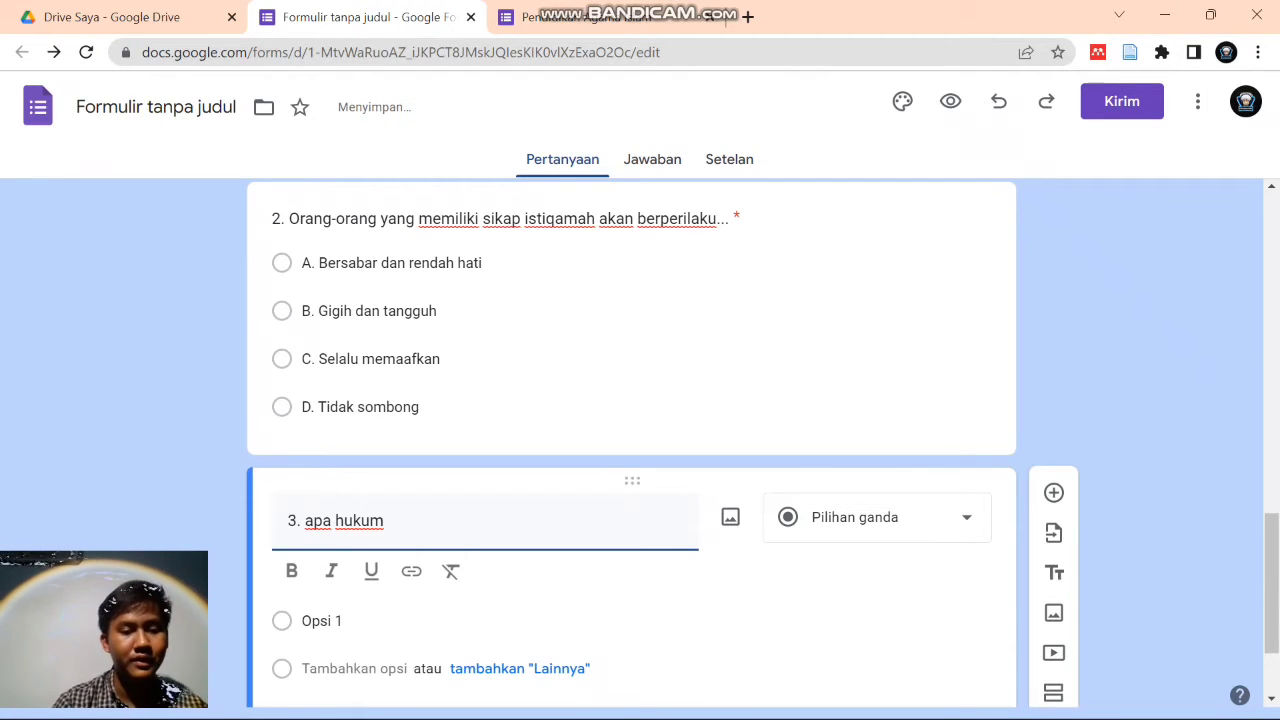
type(" nun sukun at")
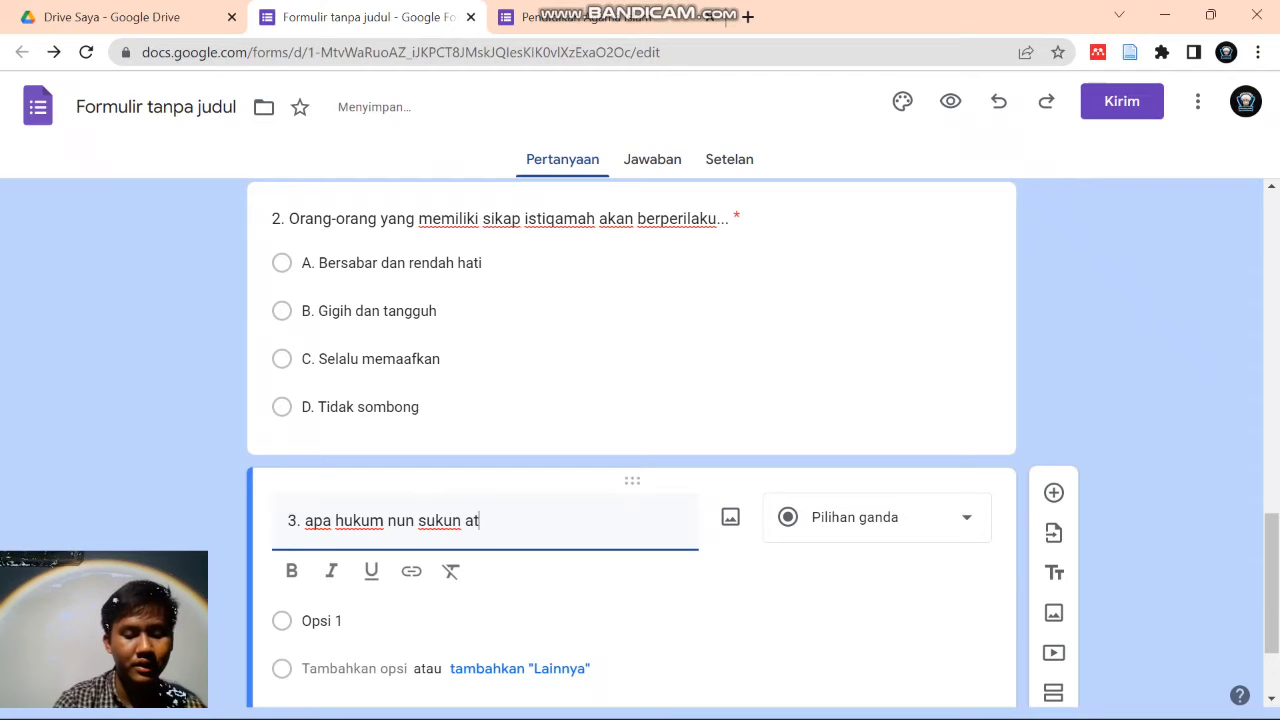
type("au tanwin bertemu salah satu ")
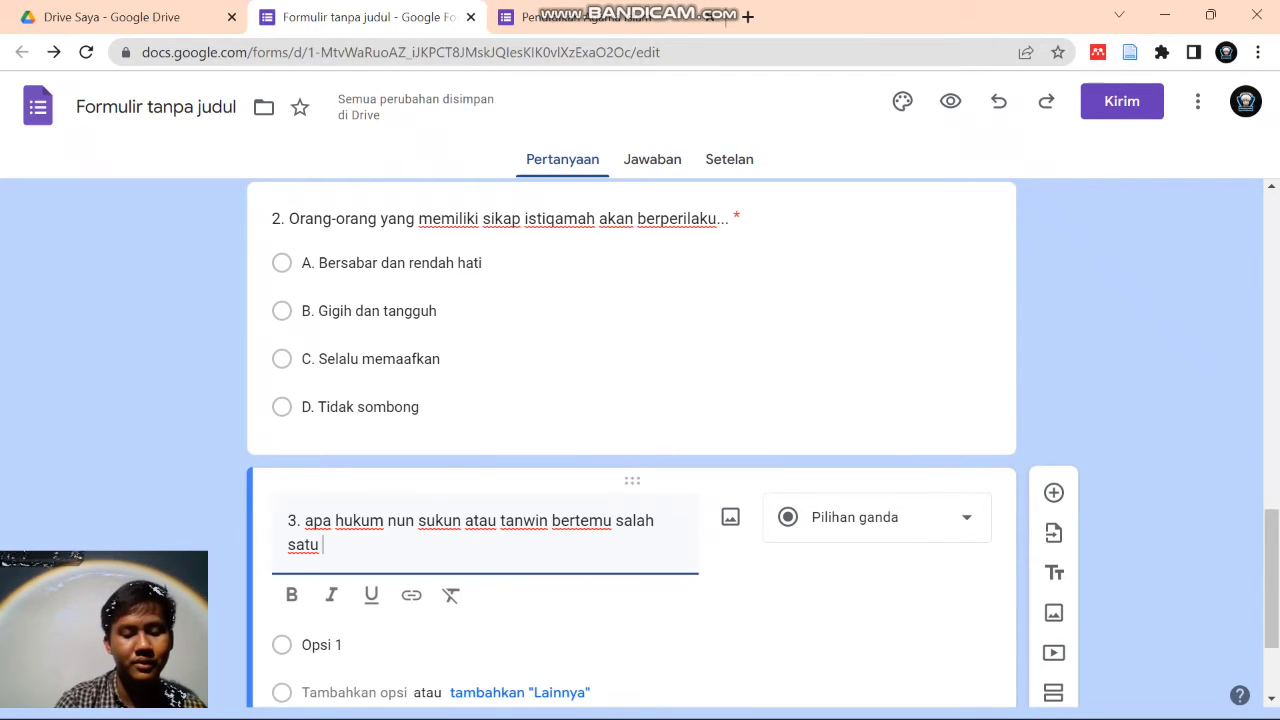
type("huruf hijaiyah dia")
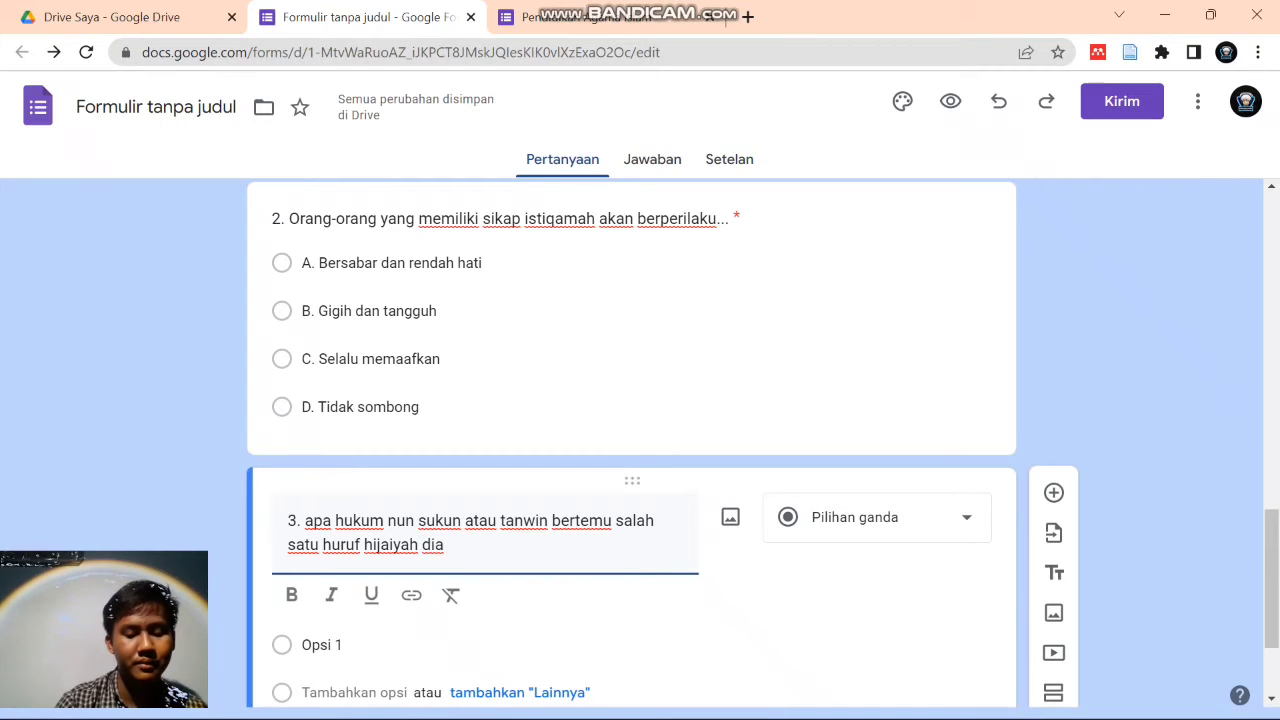
type(" di pantulkan terlebih dahulu adalah..")
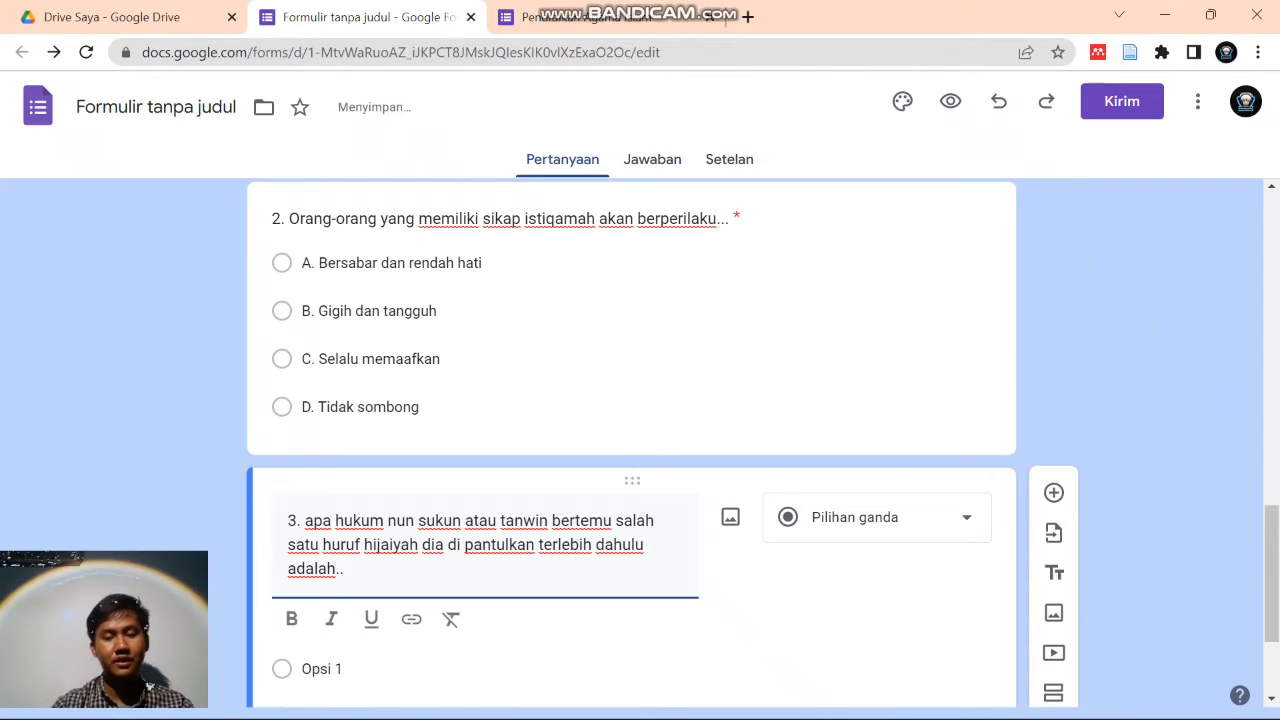
- Set question 3's first two answer options to "A. Ikhfa" and "B. Iqlab"
left_click(321, 668)
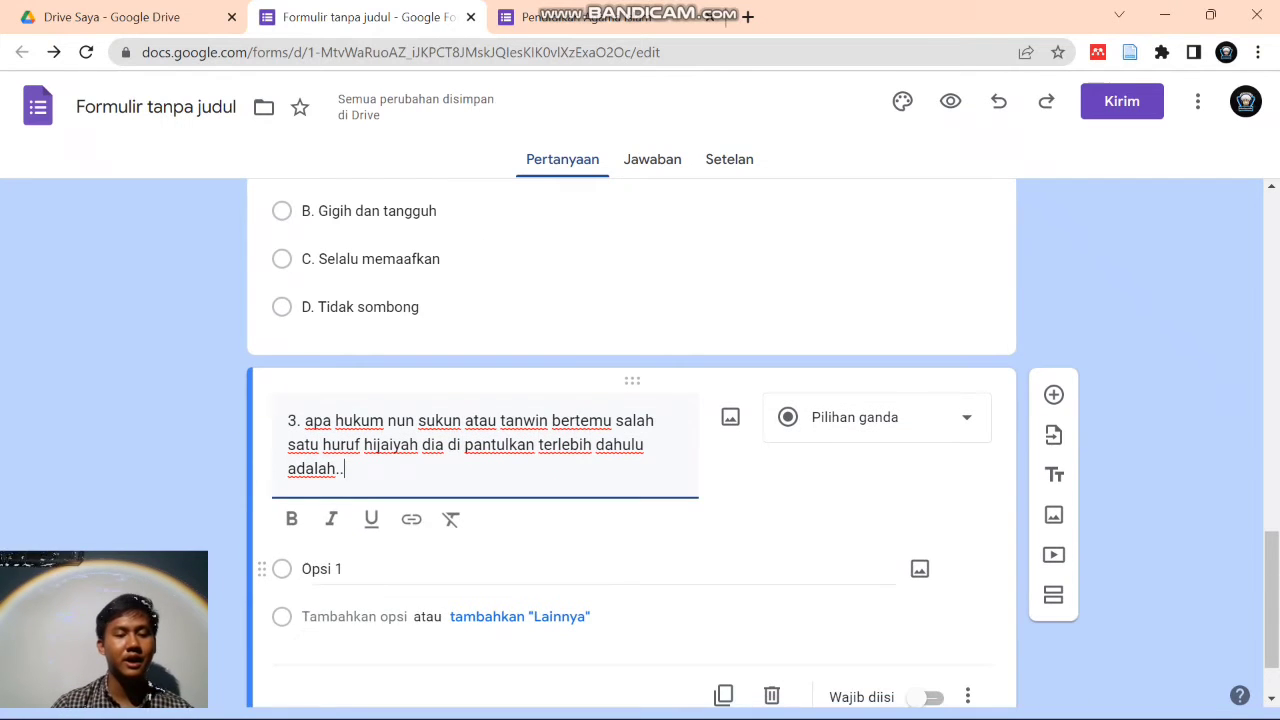
key("BackSpace")
type("A. Ikhfa")
key("Return")
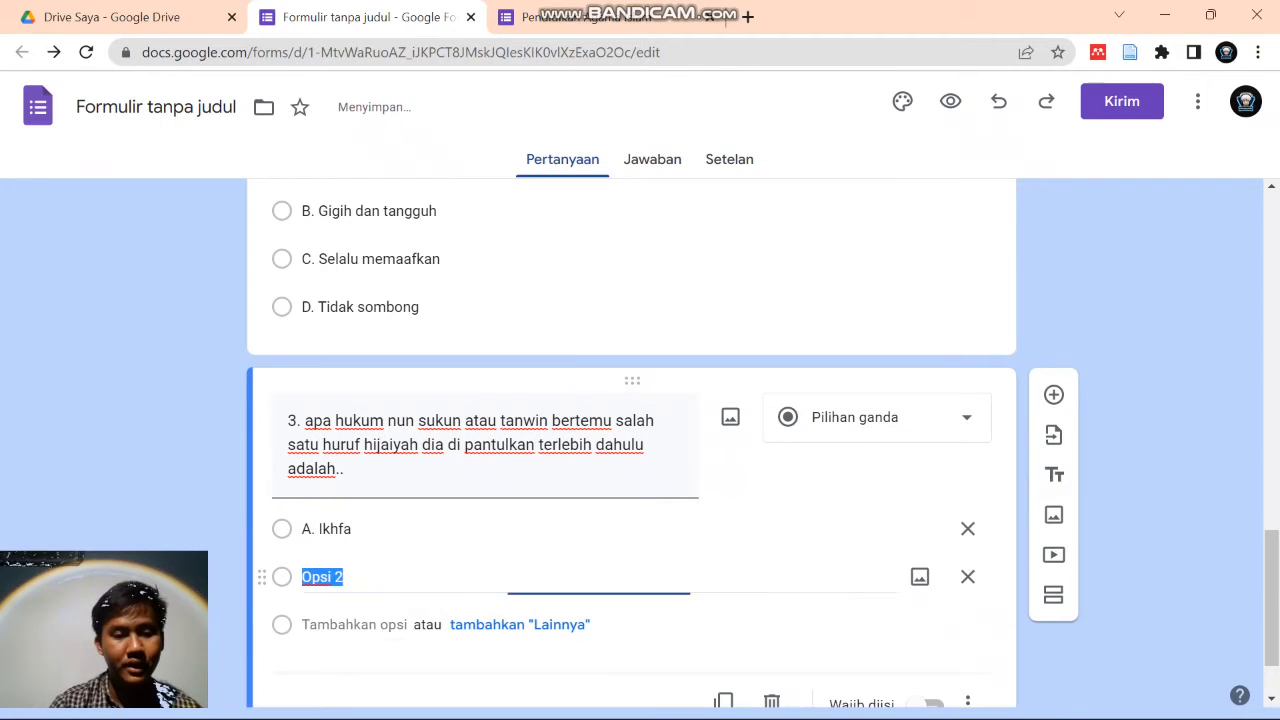
type("B. Iqlab")
key("Return")
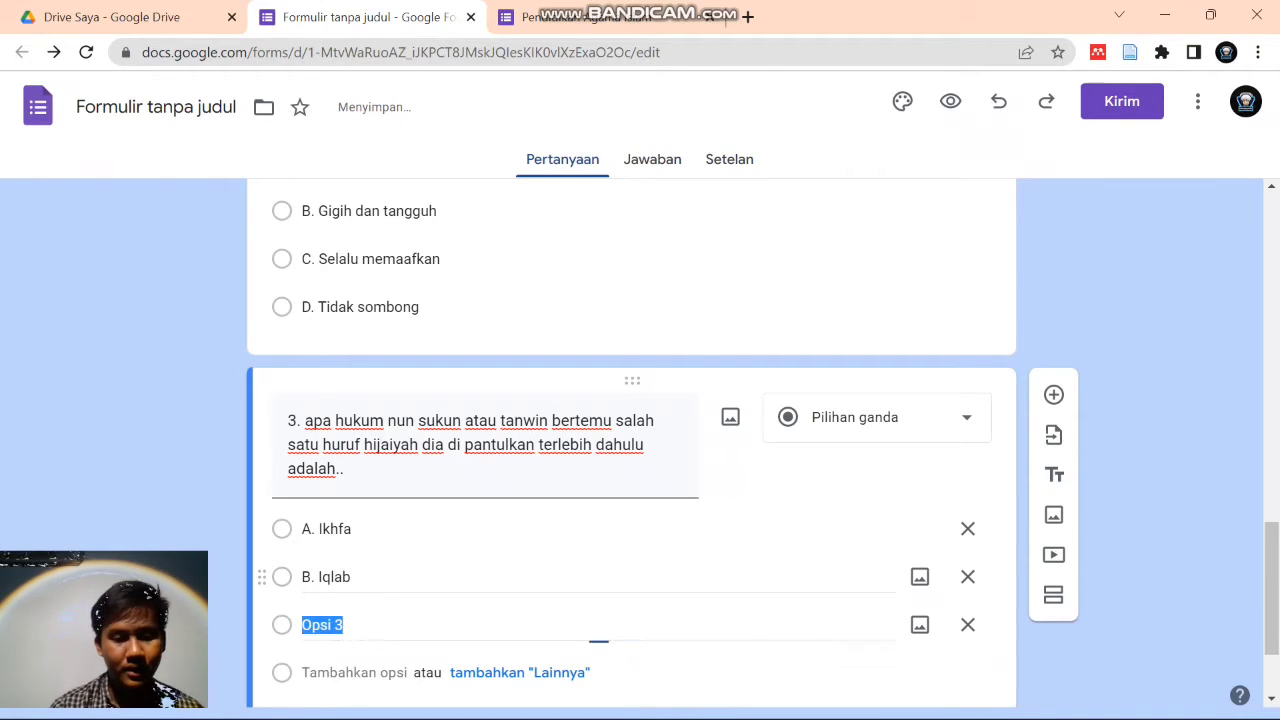
- Enter "C. Idzhar" and "D. Idgham" as the third and fourth answer options of question 3
type("C. I")
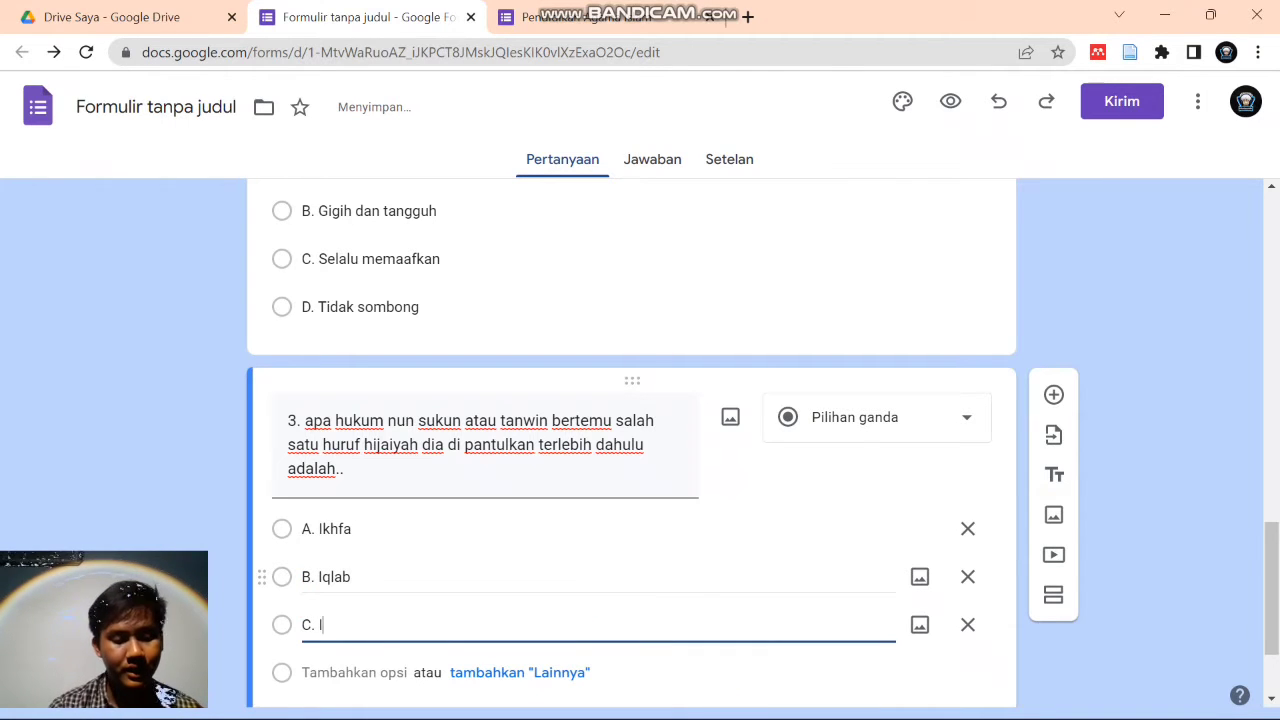
type("dzhar")
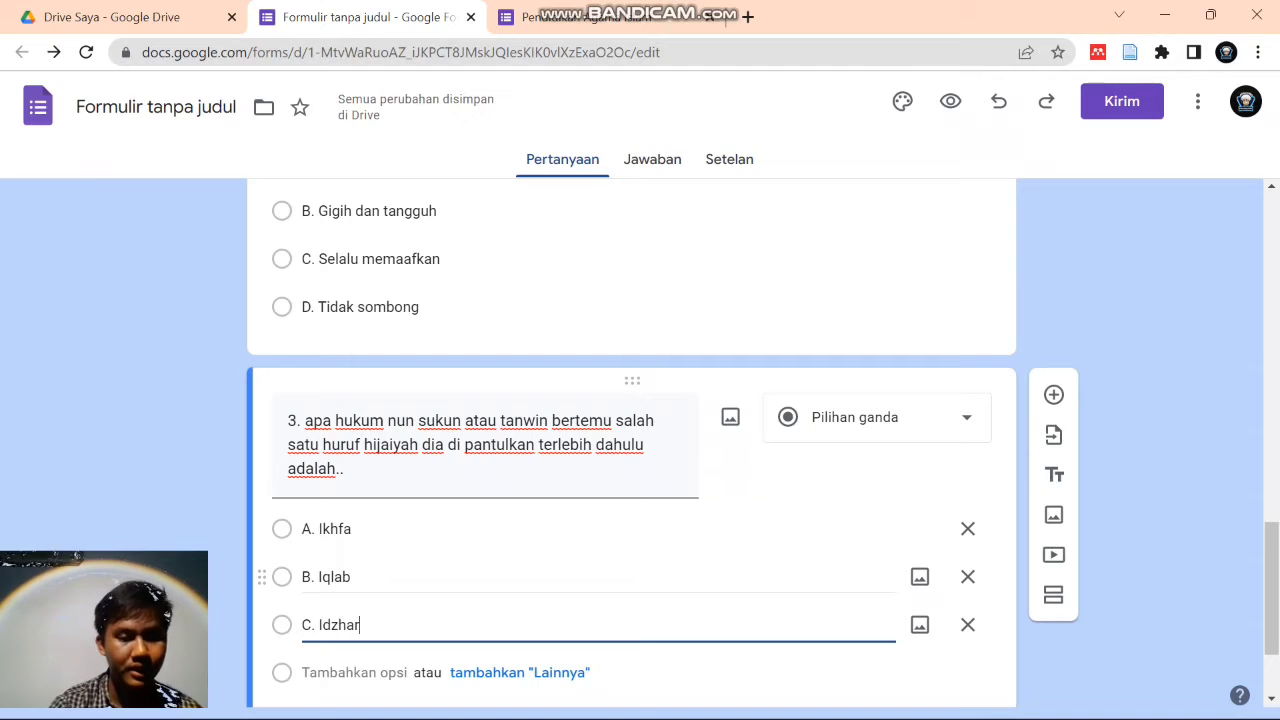
key("Return")
type("D")
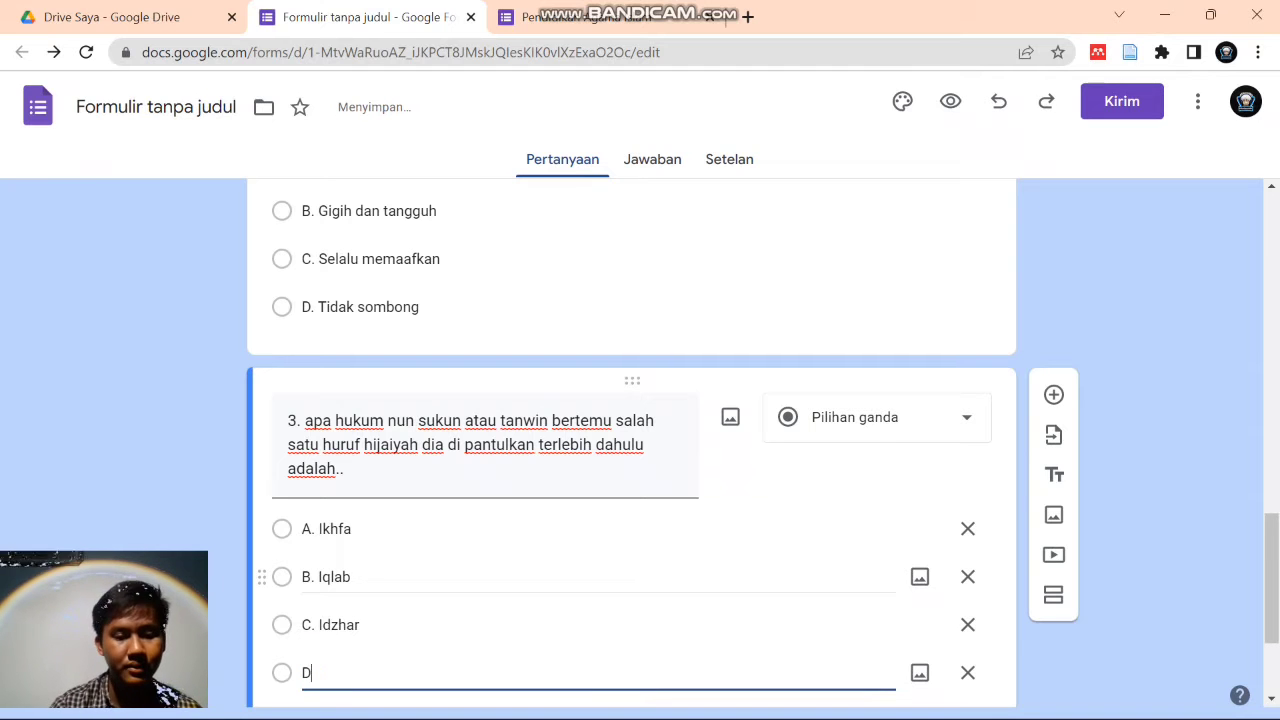
type(". Idgha")
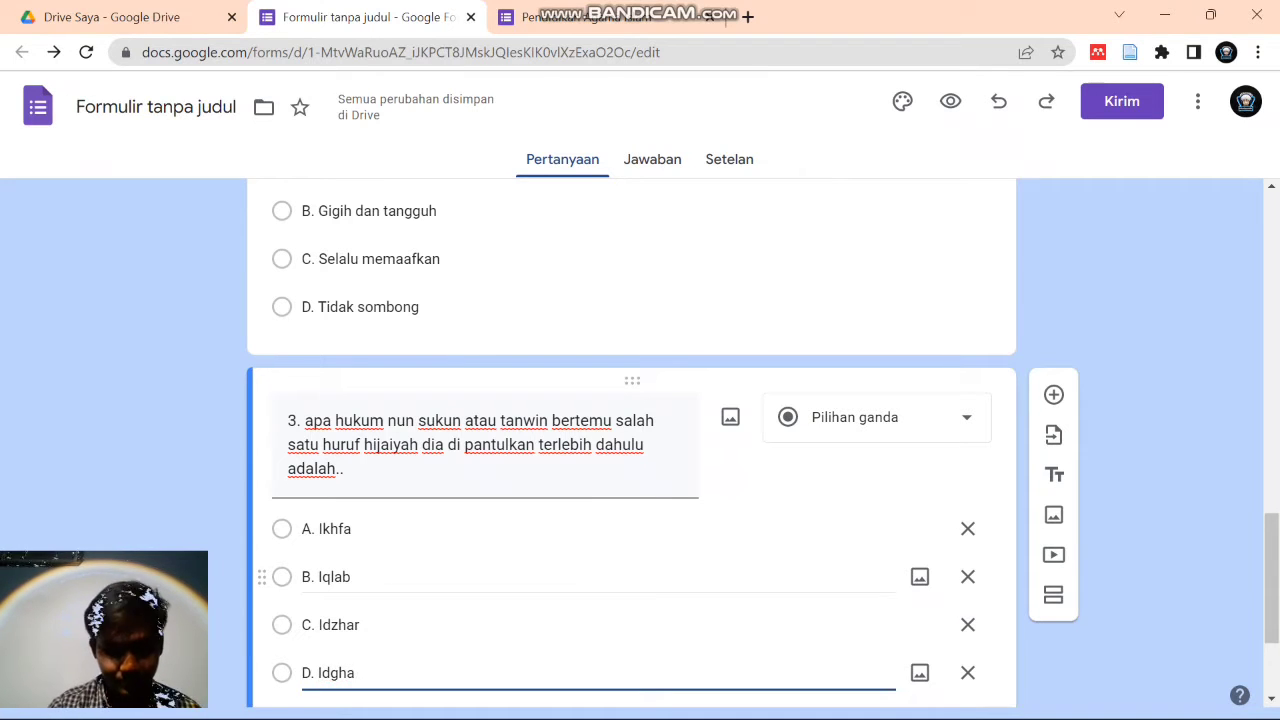
type("m")
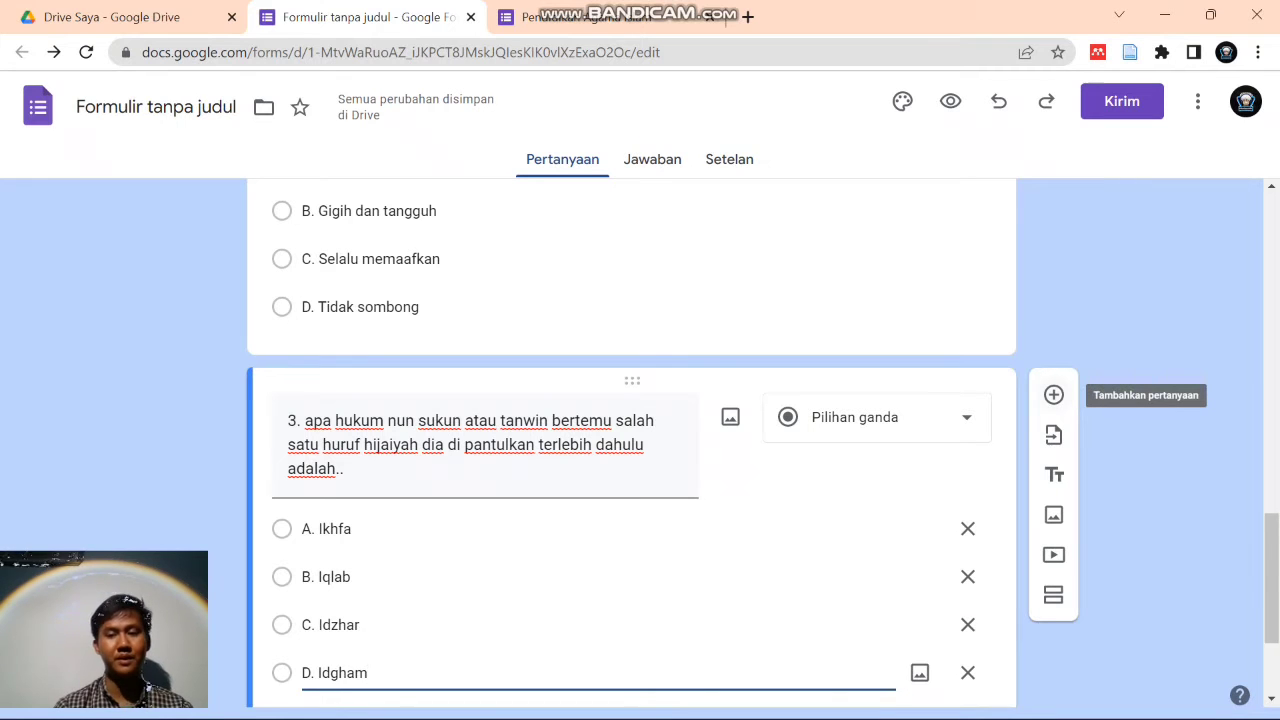
- Add a question below question 3 with the text "4. makmum masbuq adalah makmum yang..."
left_click(1053, 394)
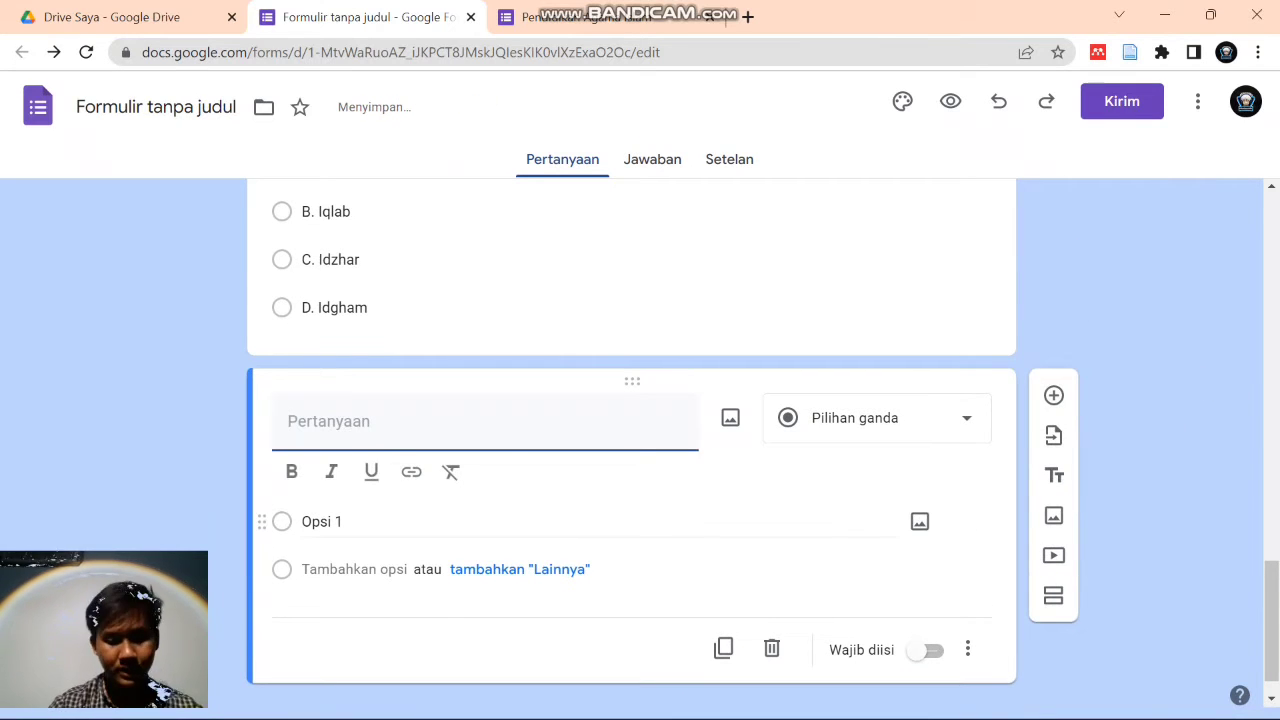
type("4. ")
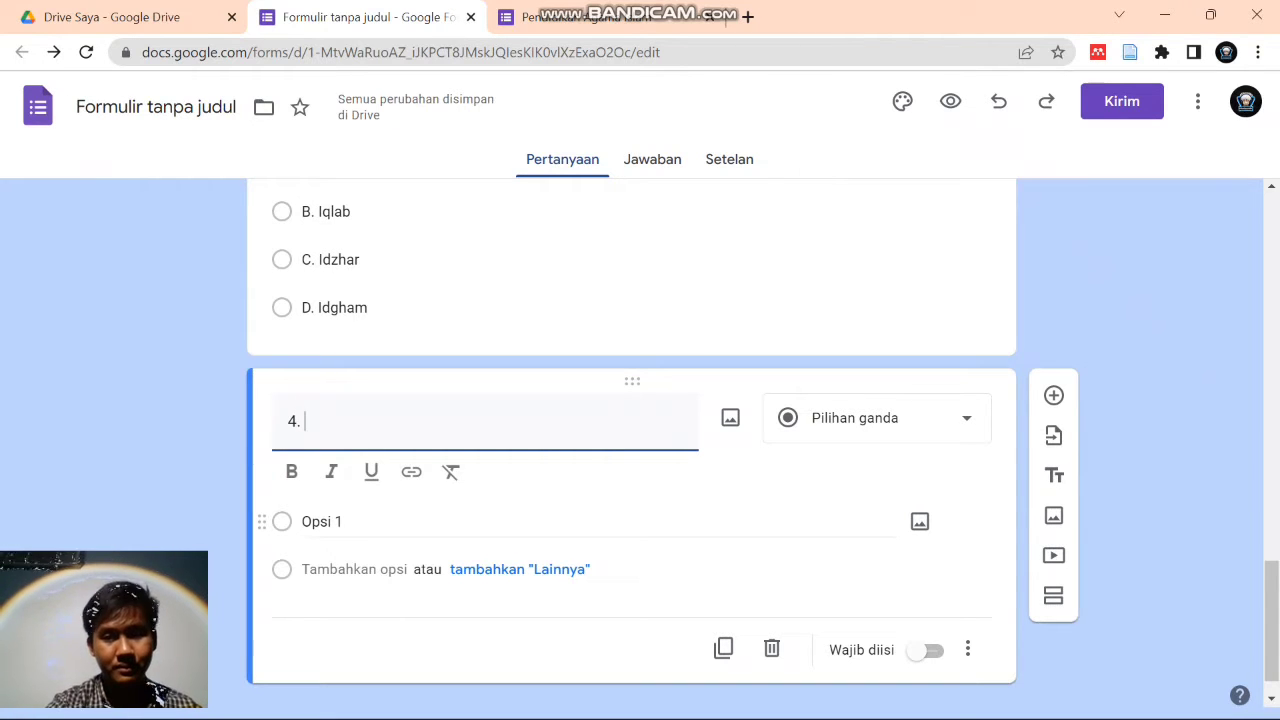
type("mkam")
key("BackSpace")
key("BackSpace")
key("BackSpace")
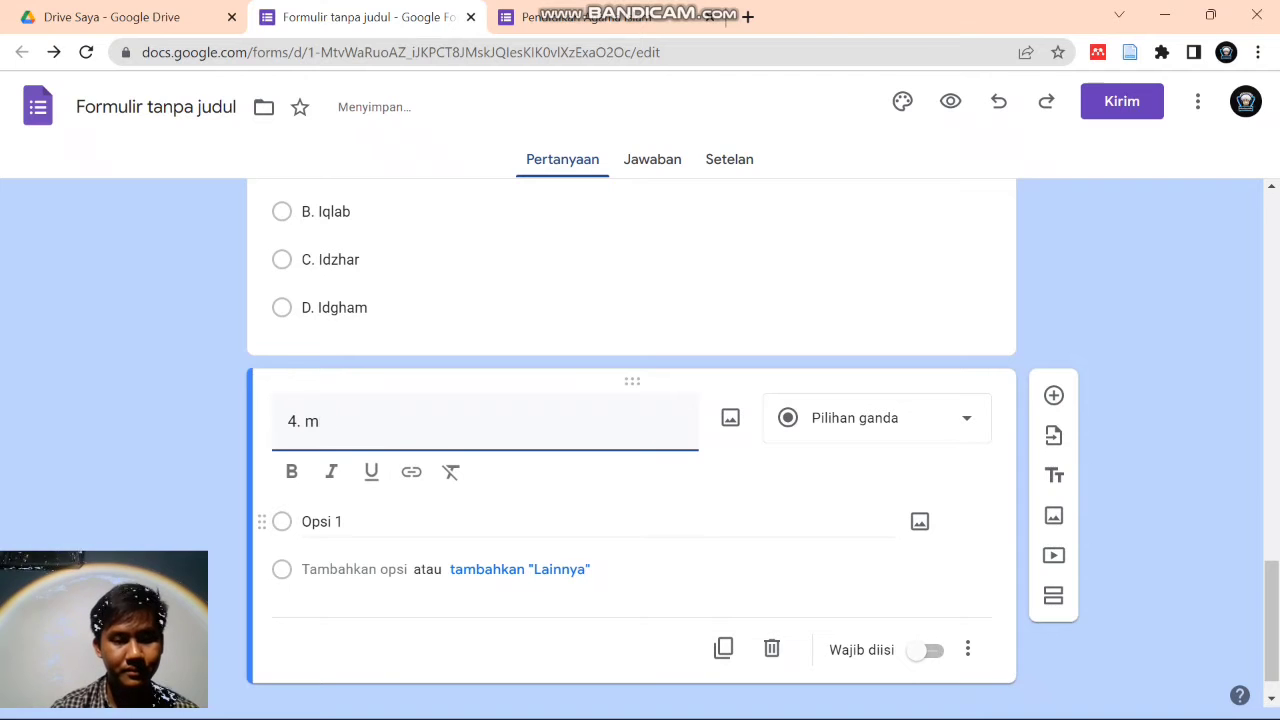
type("akmum masbuq adalah m")
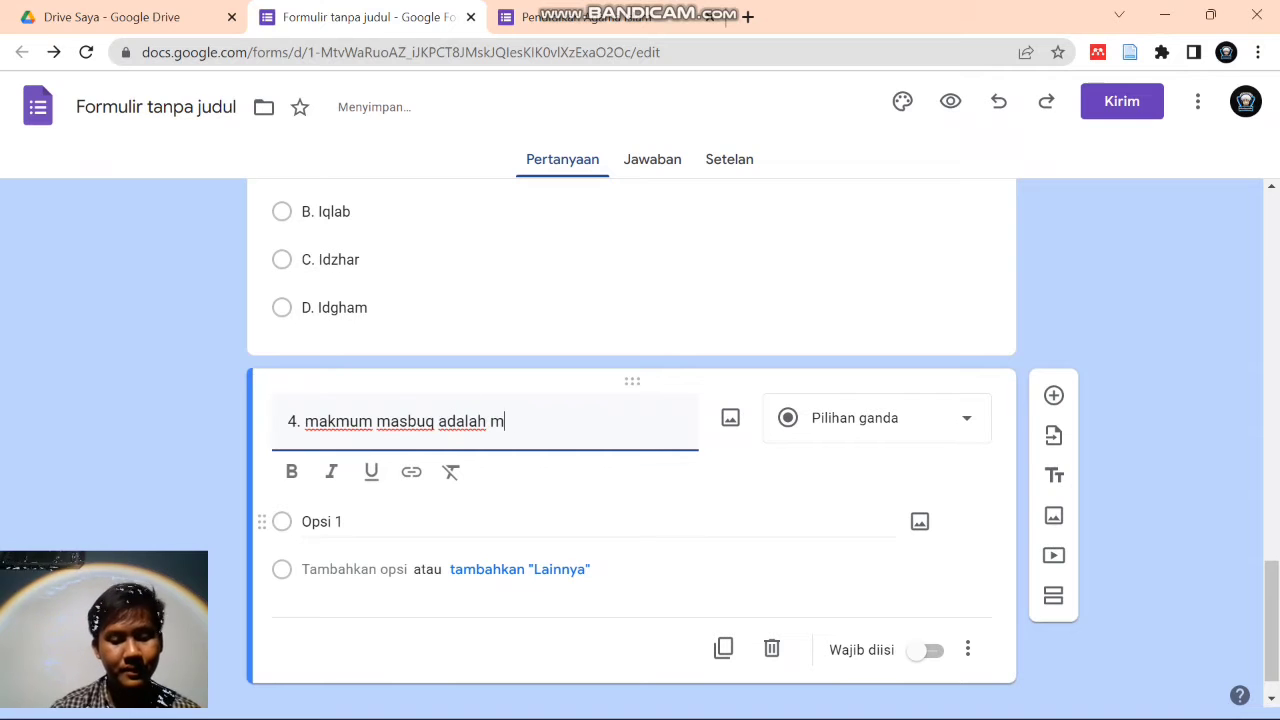
type("akmum yang...")
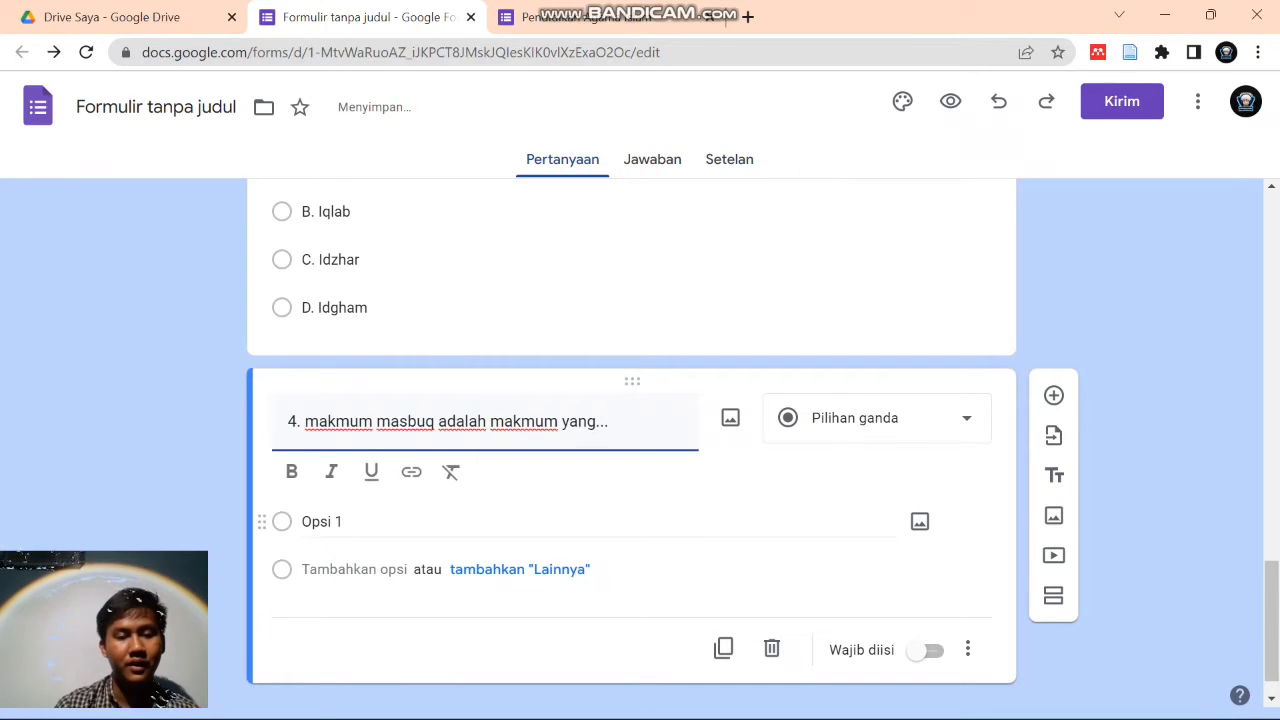
- Set question 4's first two answer options to "A. ketinggaln sahalatnya" and "B. Memisahkan diri dengan imam"
key("Return")
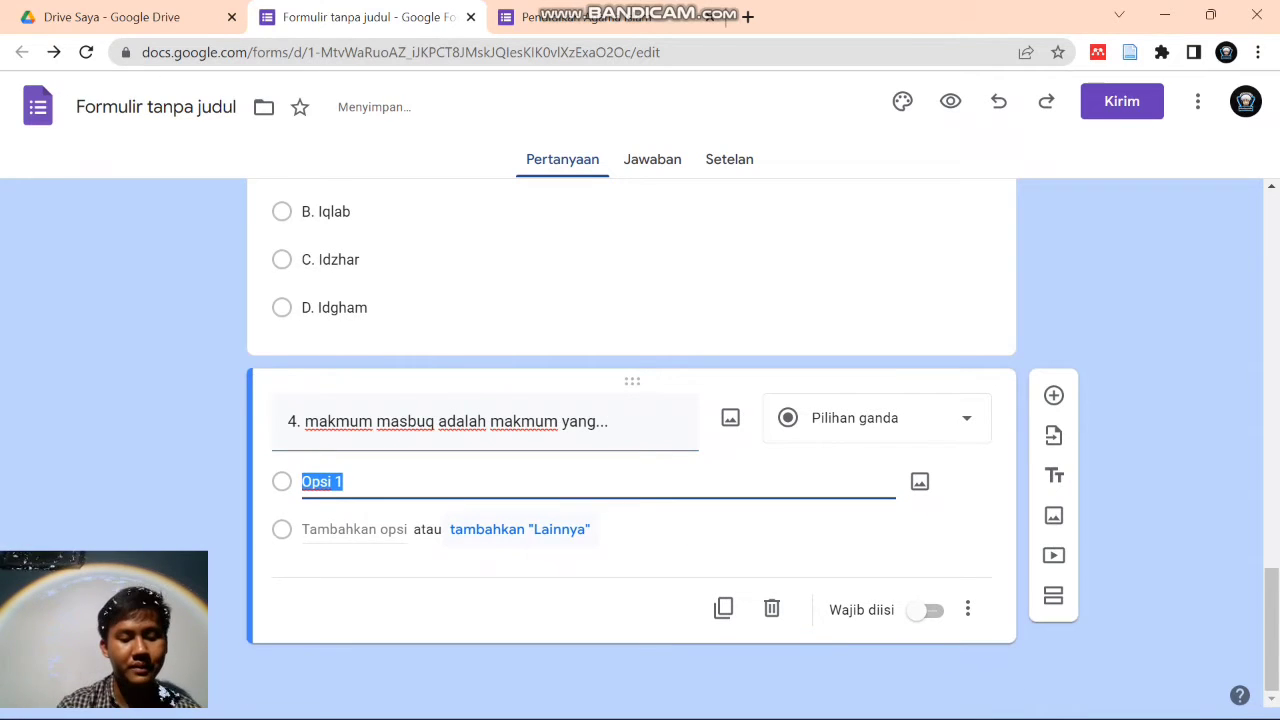
type("A. ")
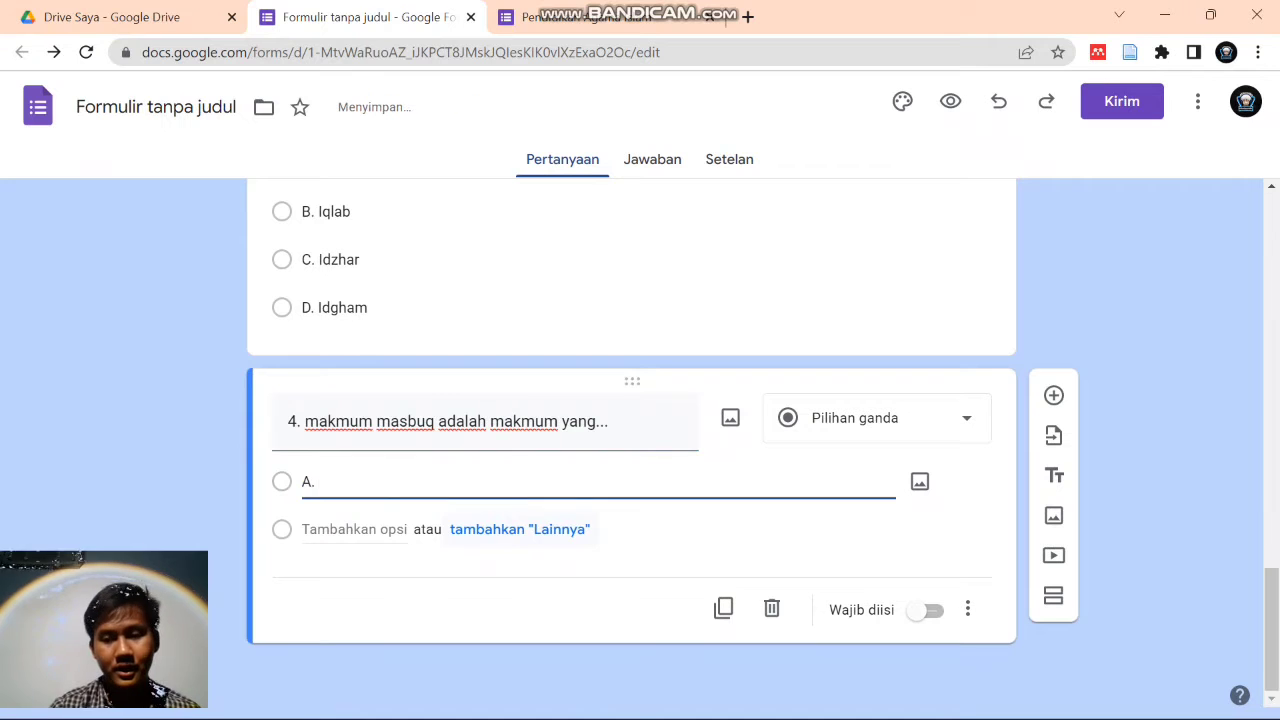
type("ke")
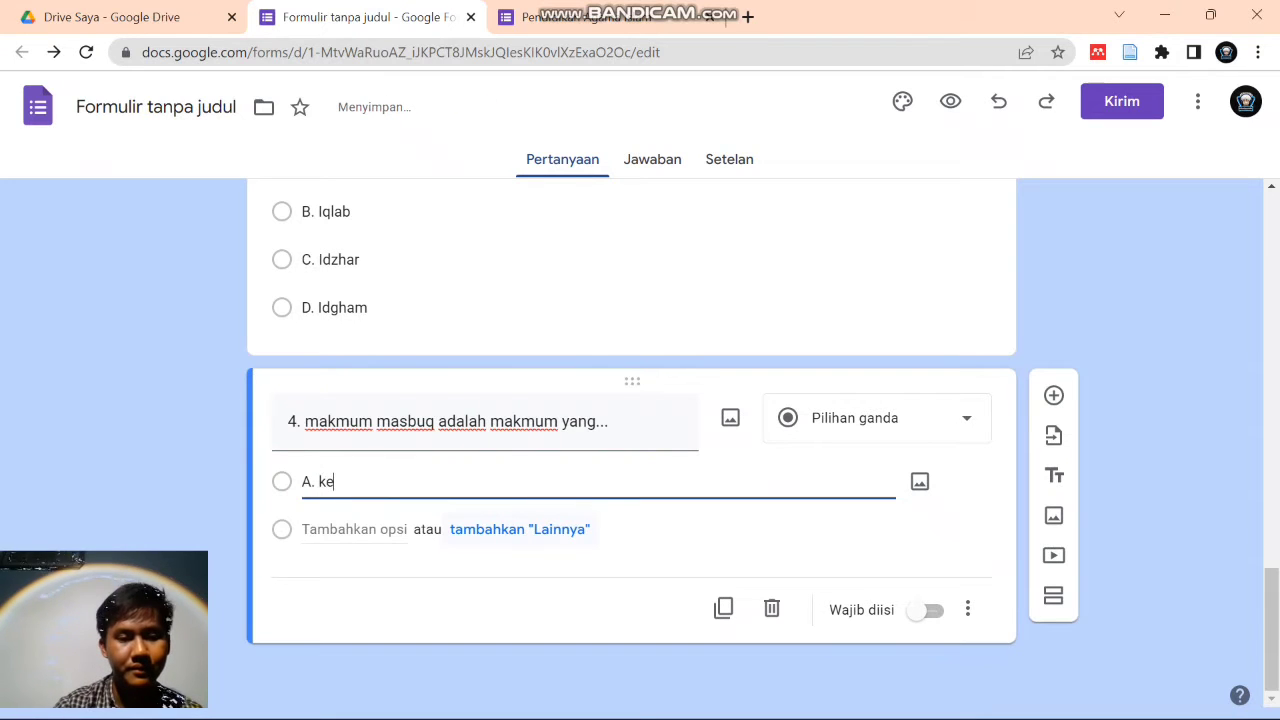
type("tinggaln ")
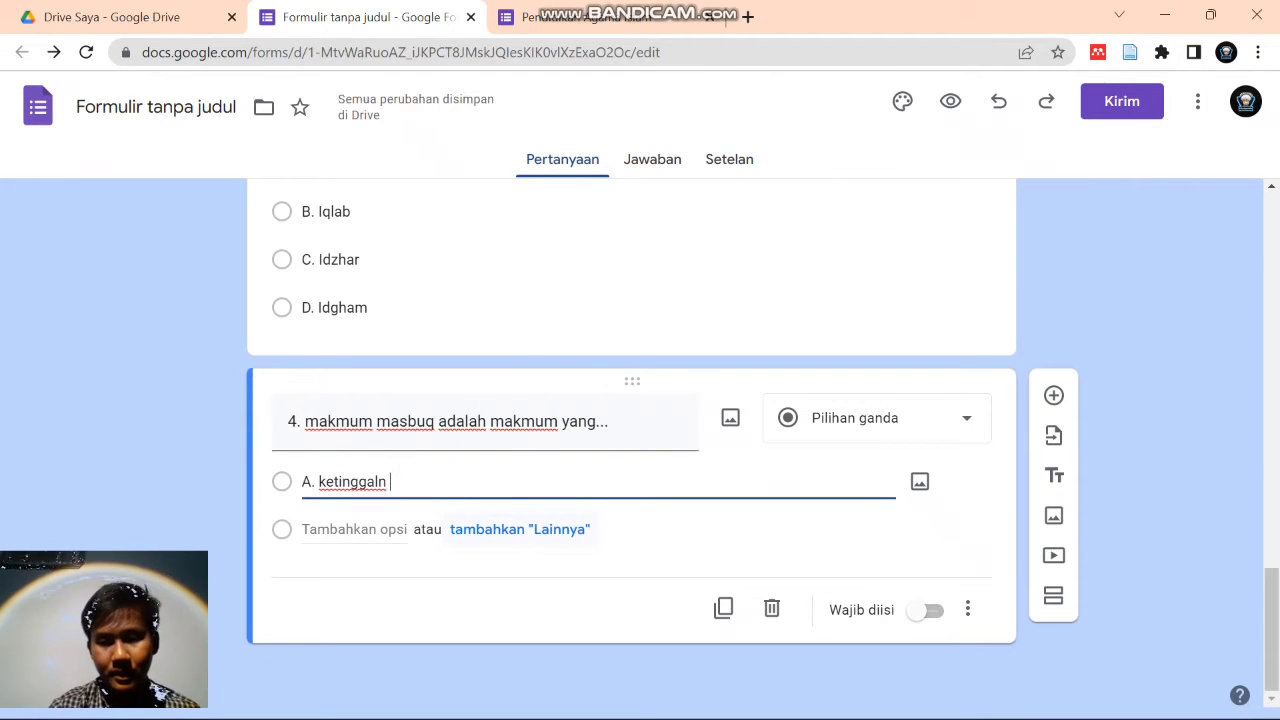
type("sahala")
key("BackSpace")
key("BackSpace")
type("h")
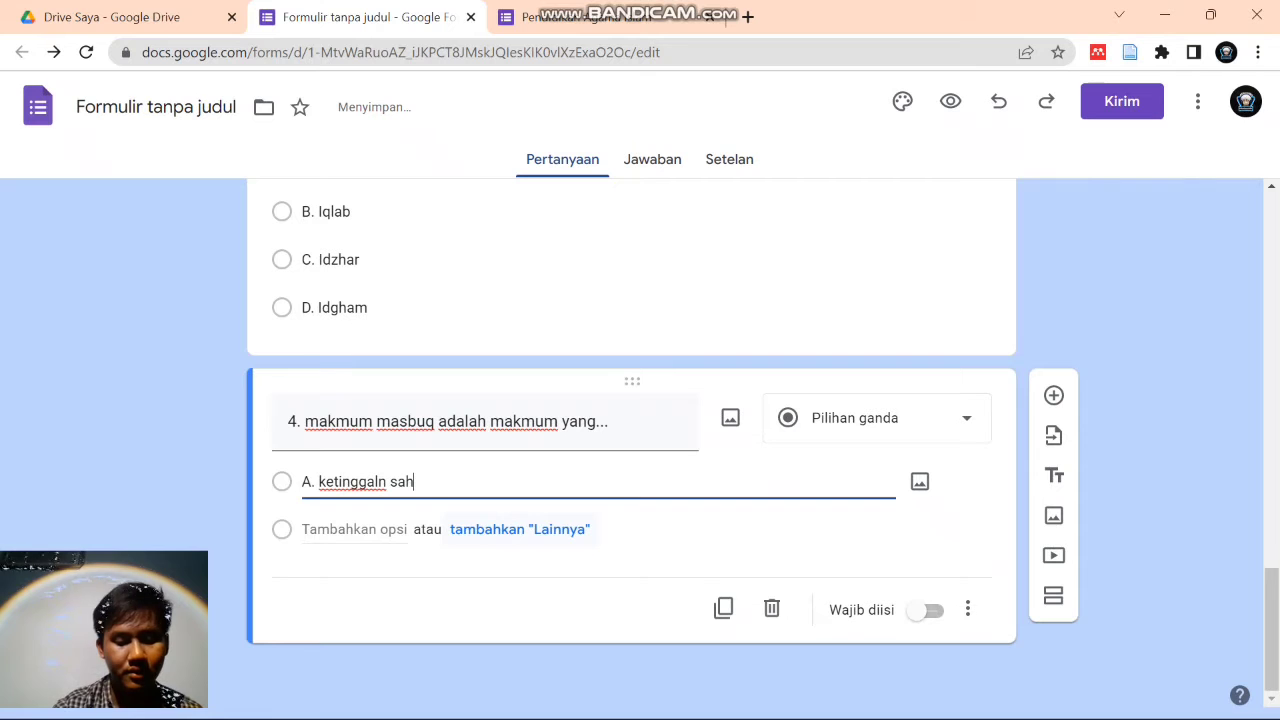
type("alatnya")
key("Return")
type("B. Memisahka")
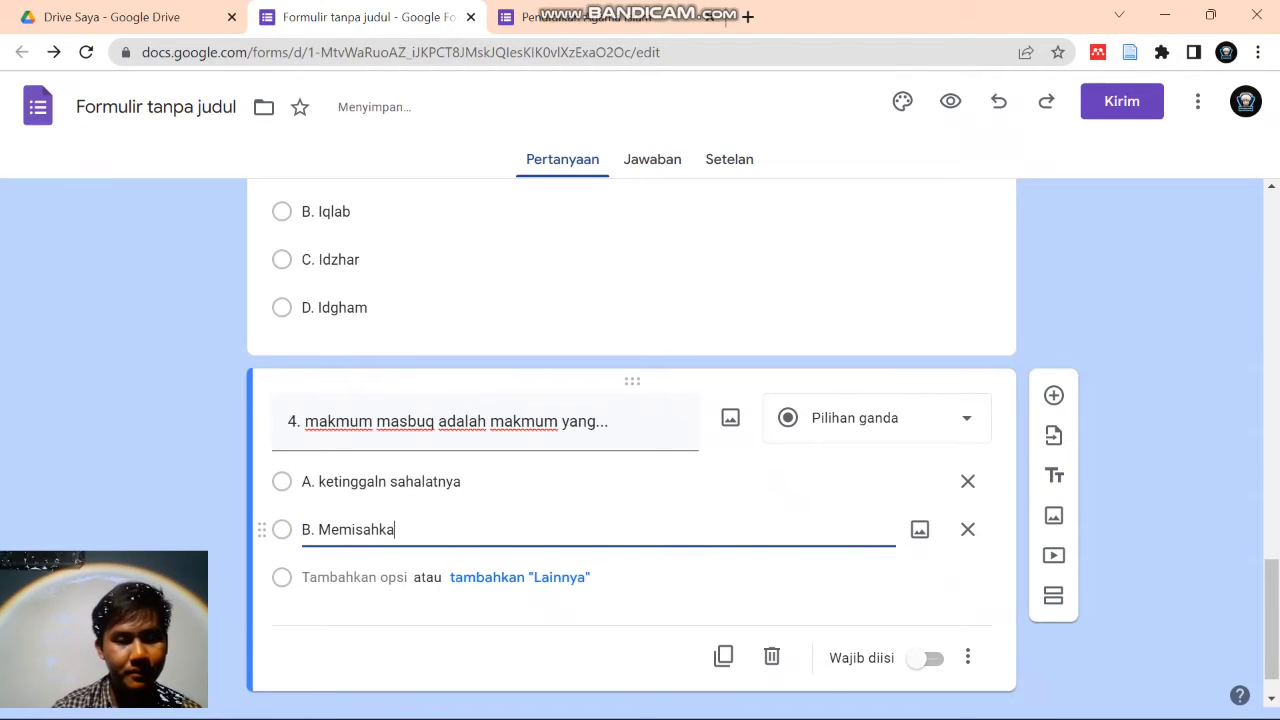
type("n diri")
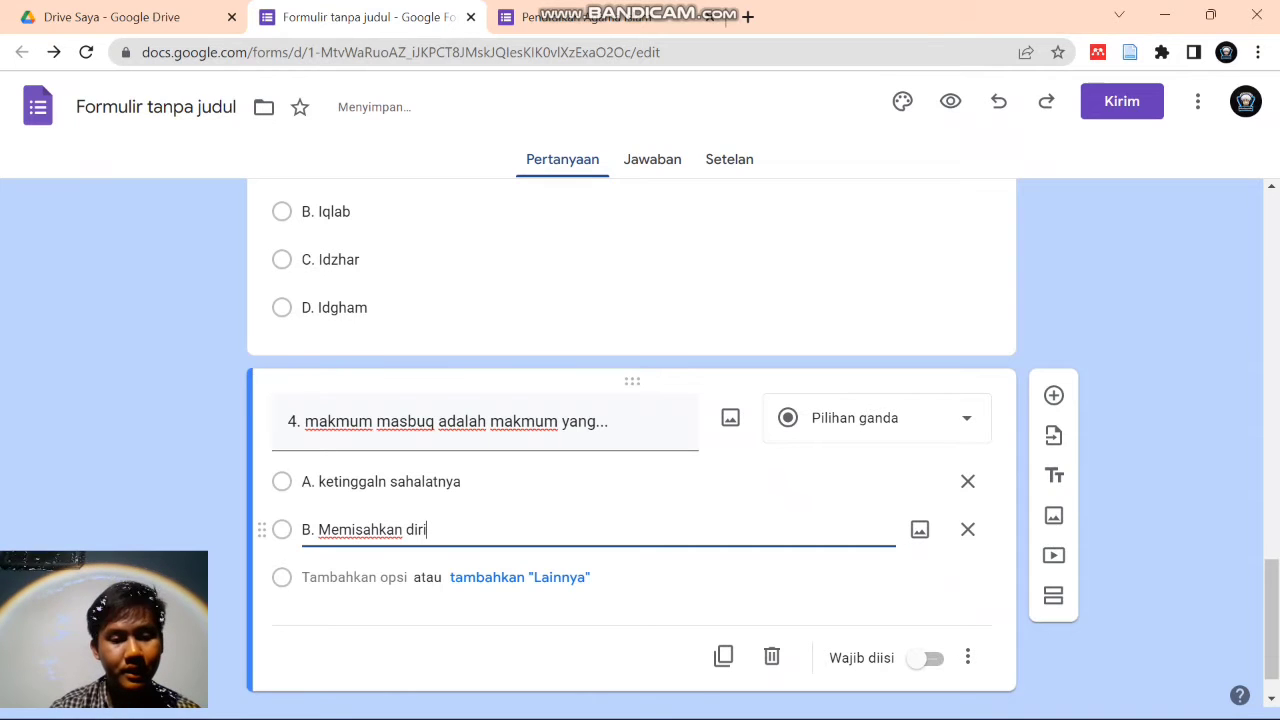
type(" dengan imam")
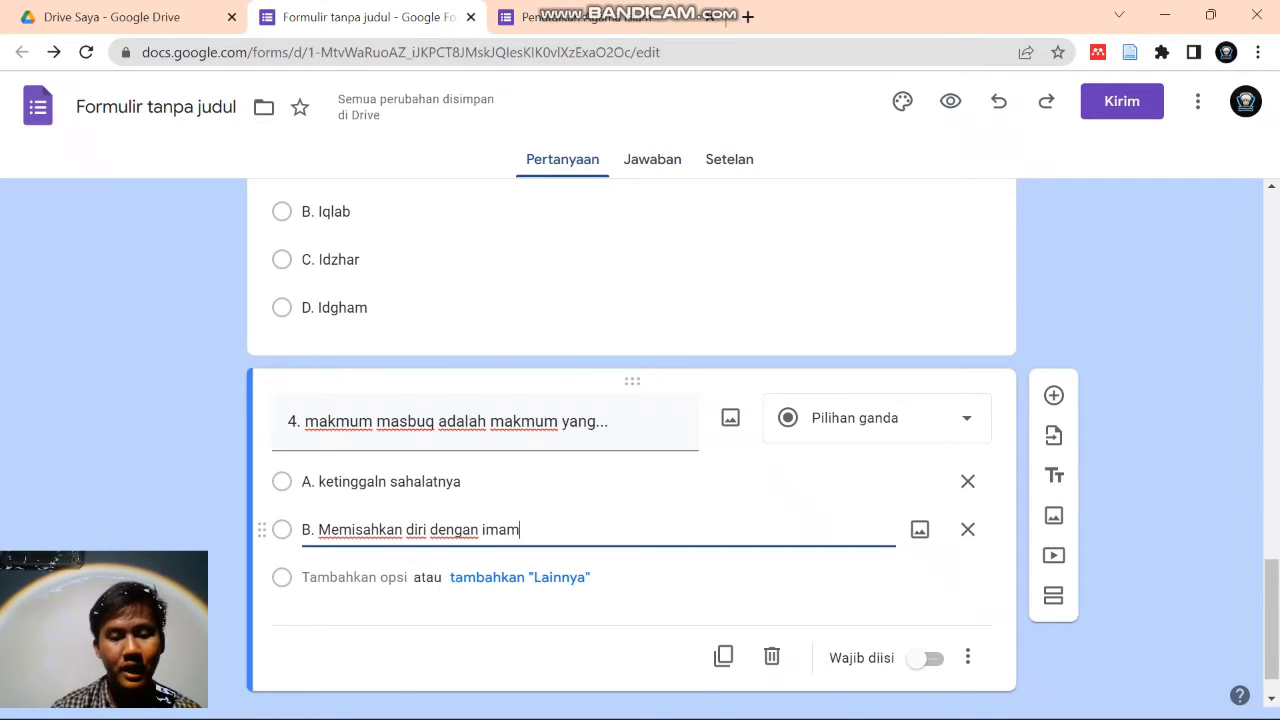
- Enter "C. Menyesuaikan diri dengan imam" and "D. Membuat rakaat tersendiri" as the third and fourth answer options of question 4
key("Return")
type("C. Menyesu")
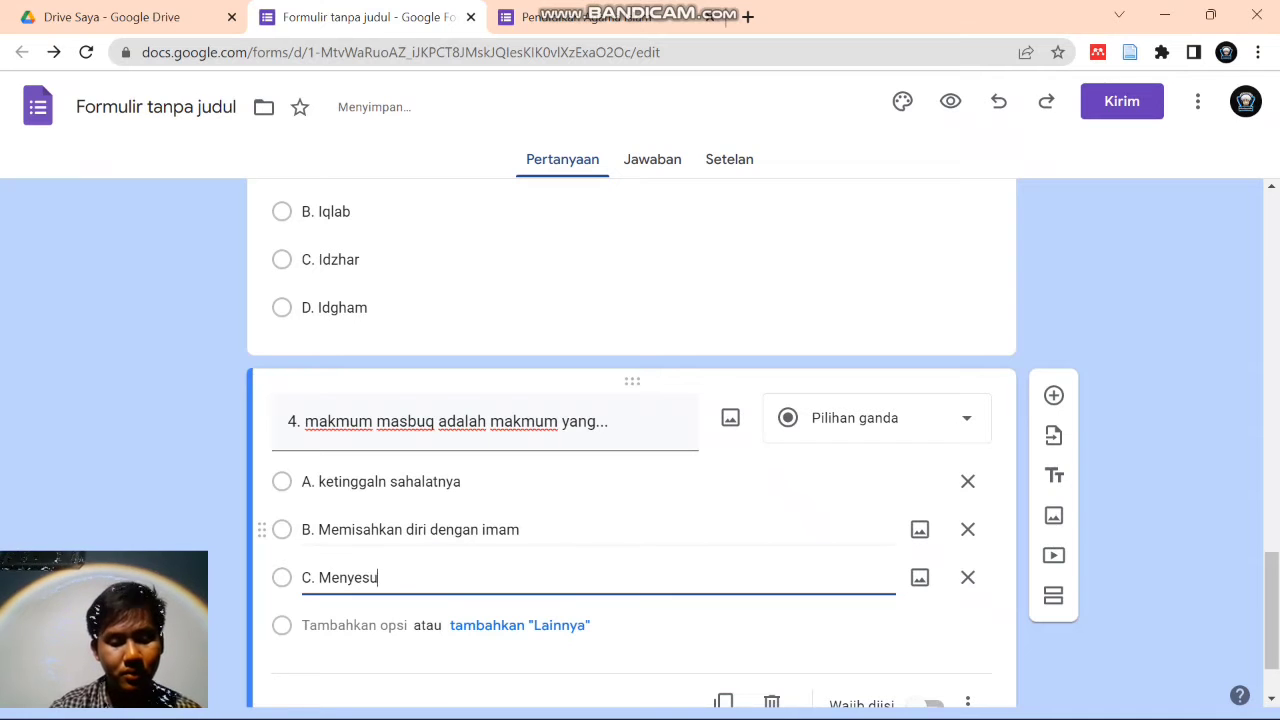
type("aikan d")
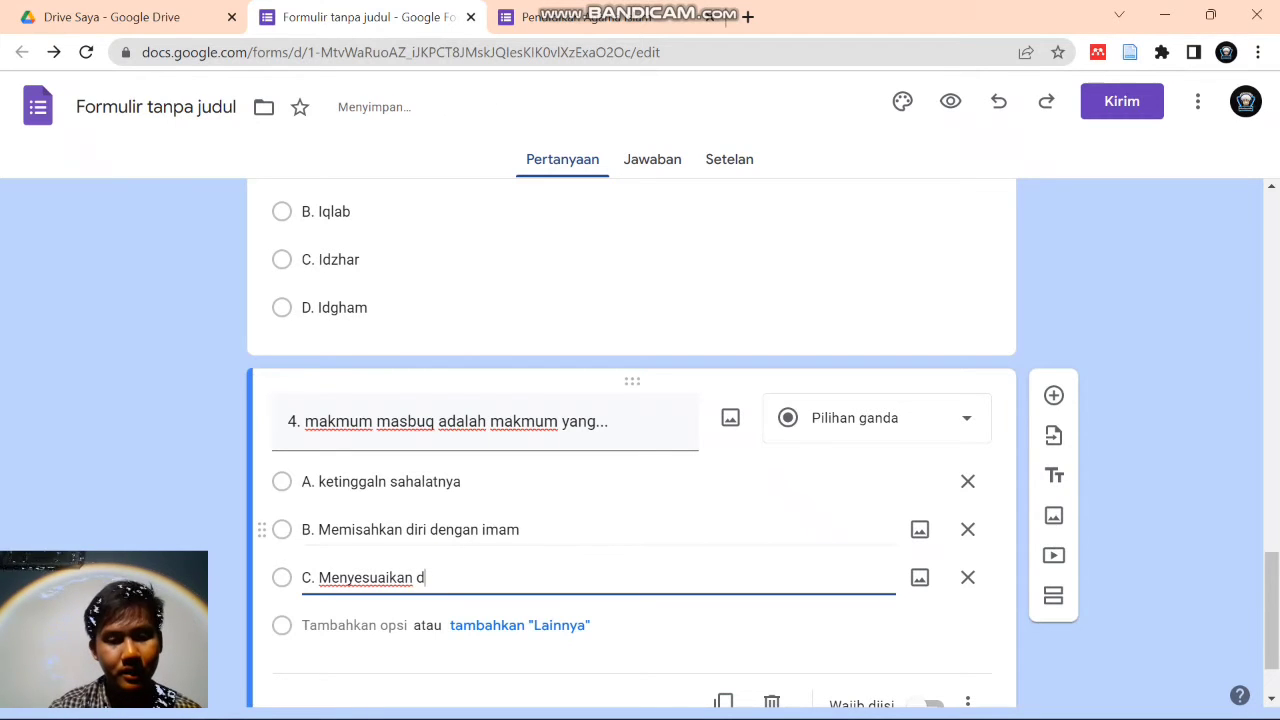
type("iri dengan imam")
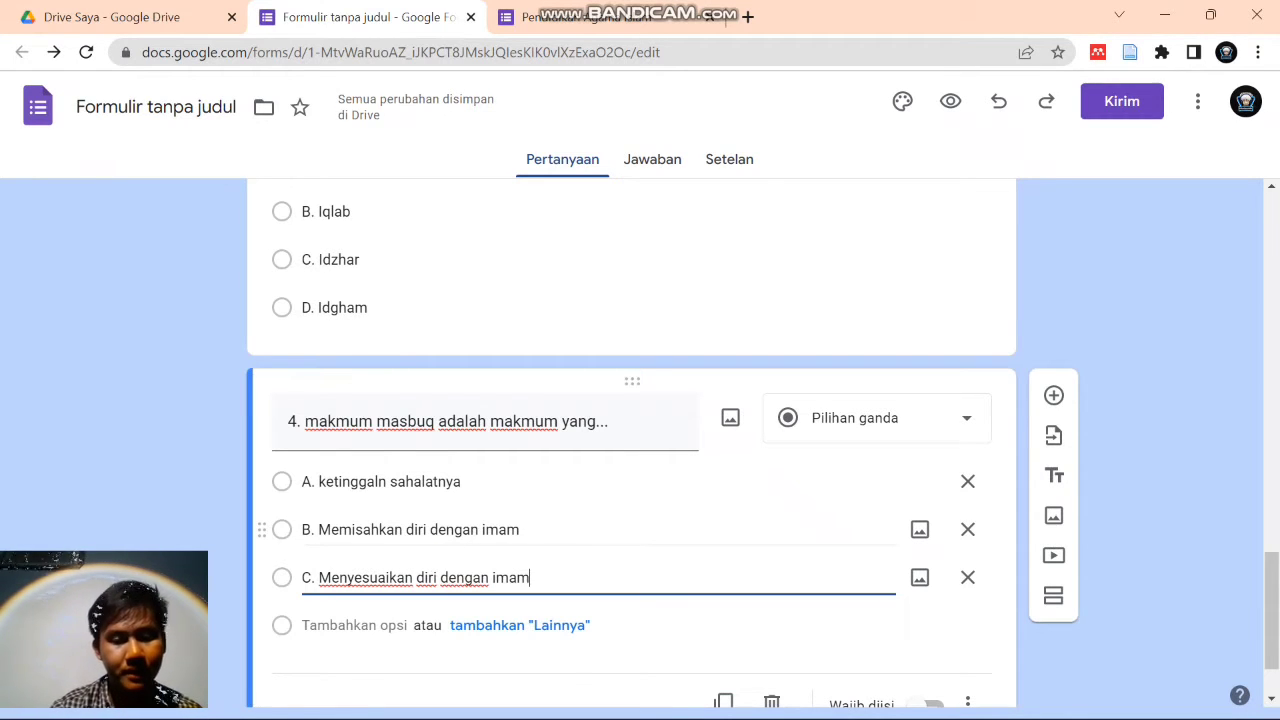
key("Return")
type("D. Membuat")
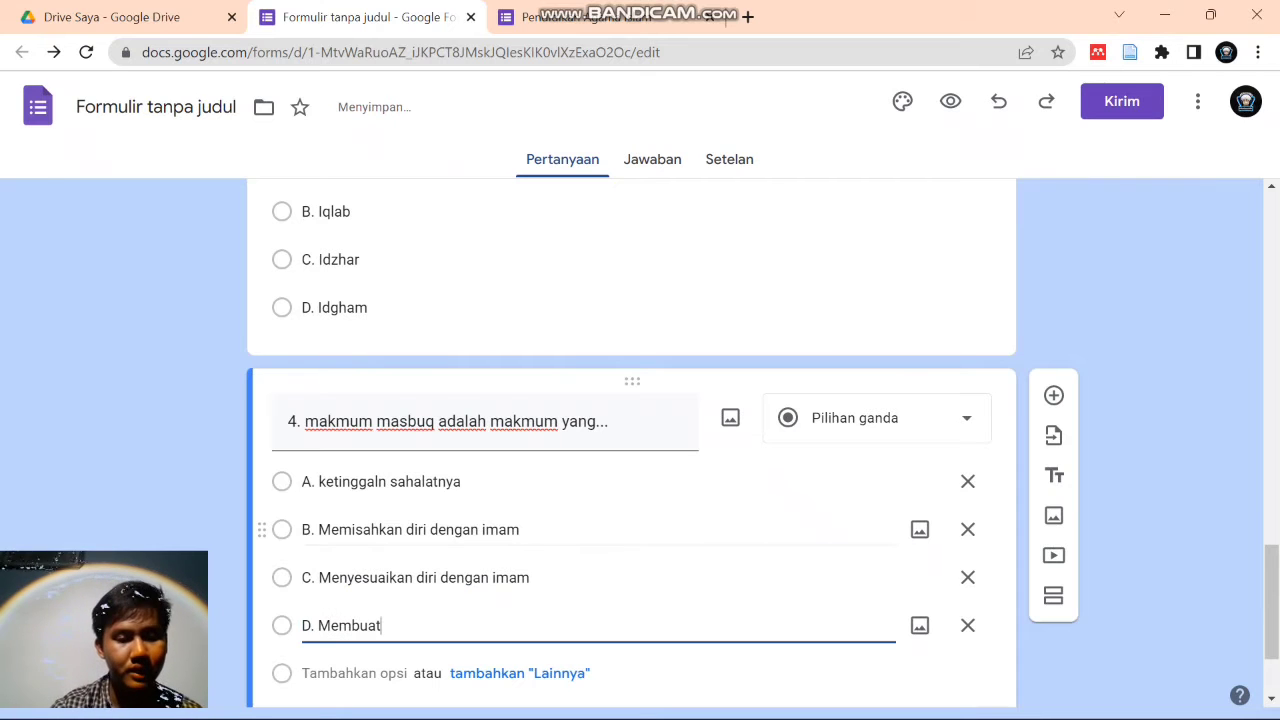
type(" rakaat tersendii")
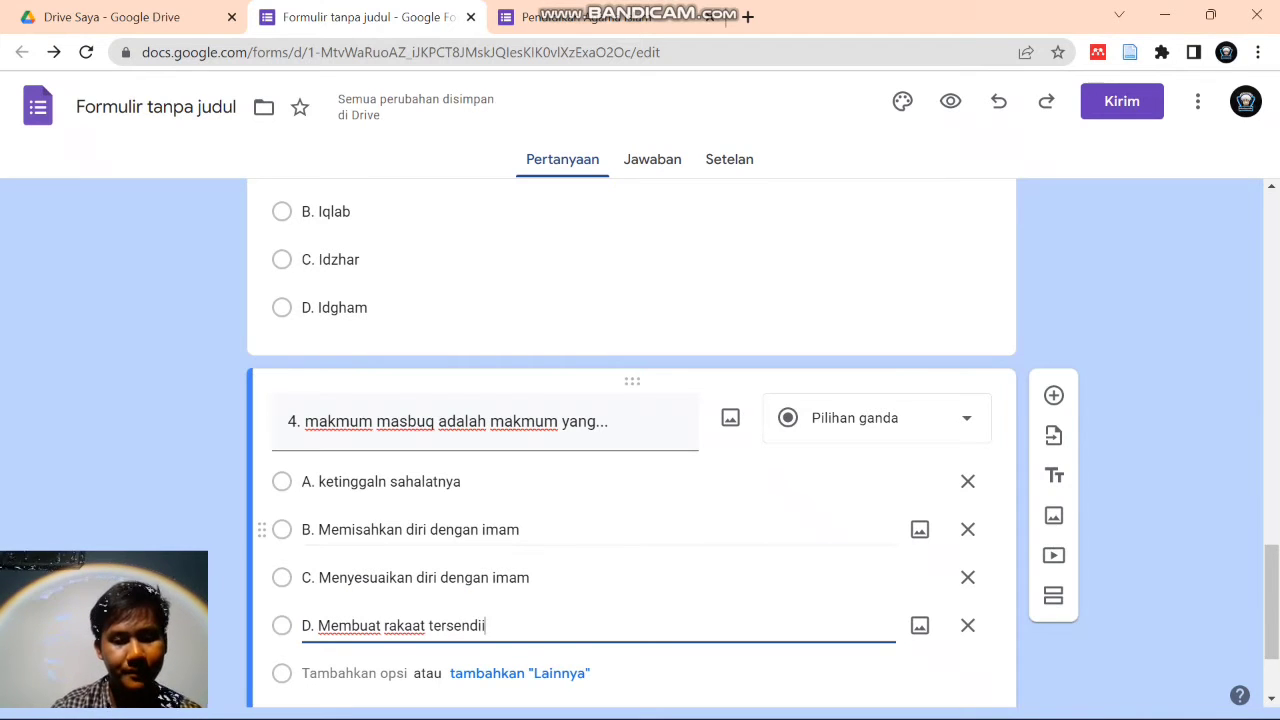
key("BackSpace")
type("ri")
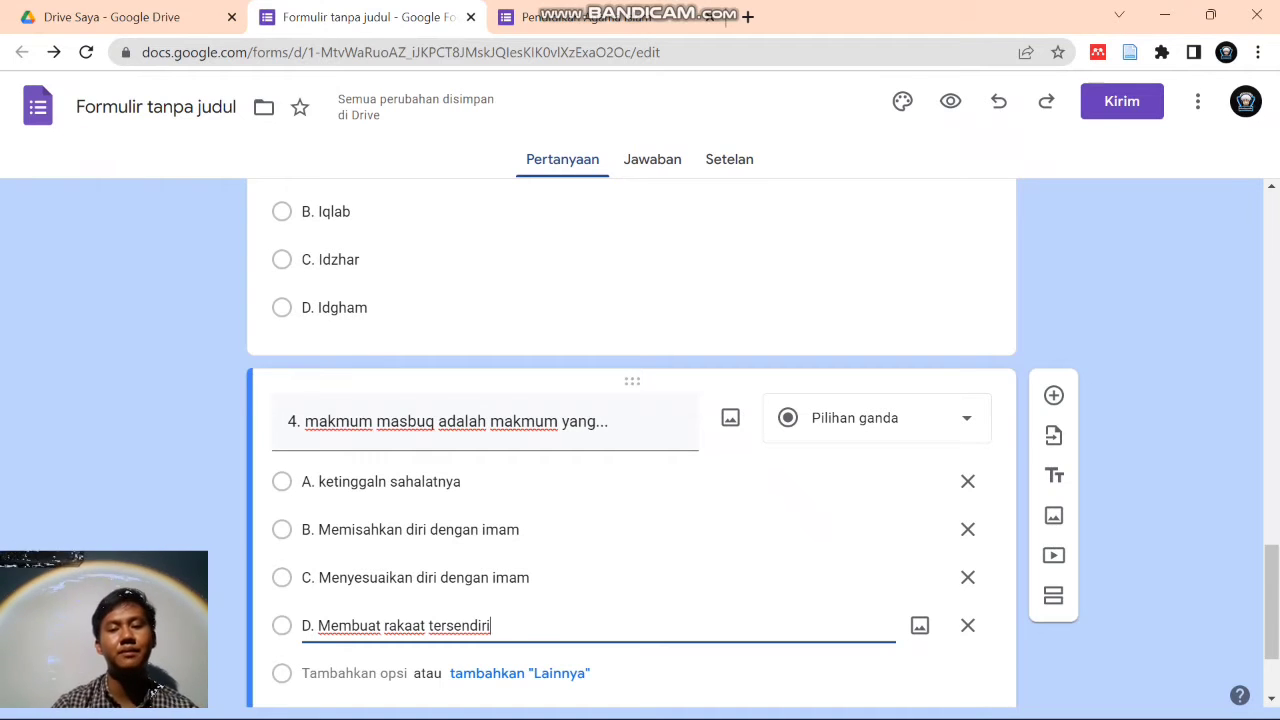
- Add a question below question 4 reading "5. Bagi umat muslim ketentuan shalat lima waktu adalah wajin dan ganjaran amal untuk shlat berjamaah yaitu... derajat"
left_click(1053, 395)
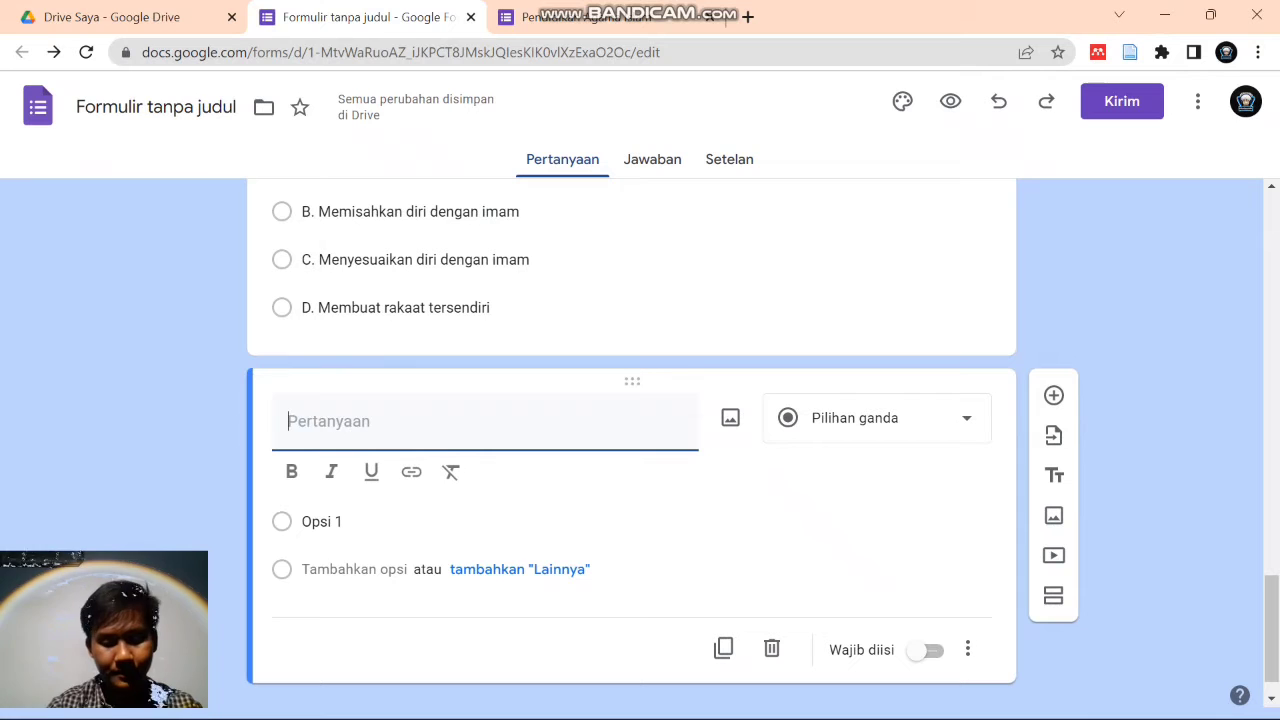
type("5. ")
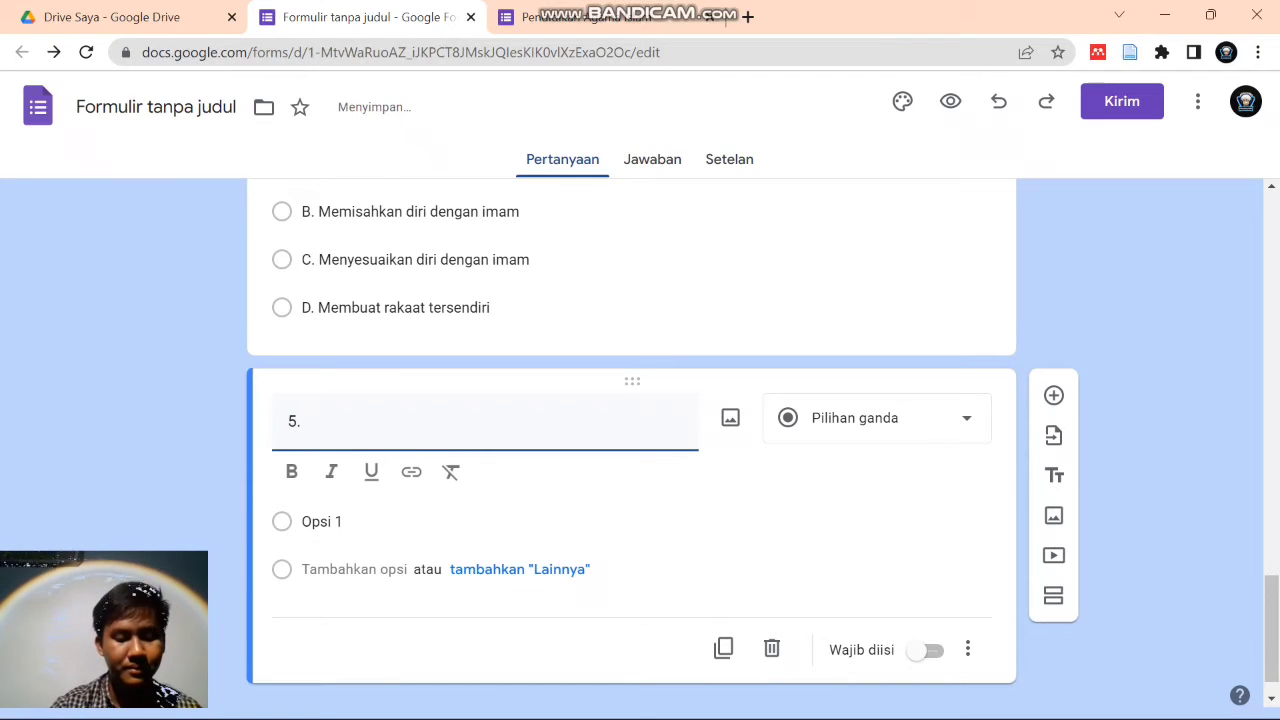
type("Bagi umat")
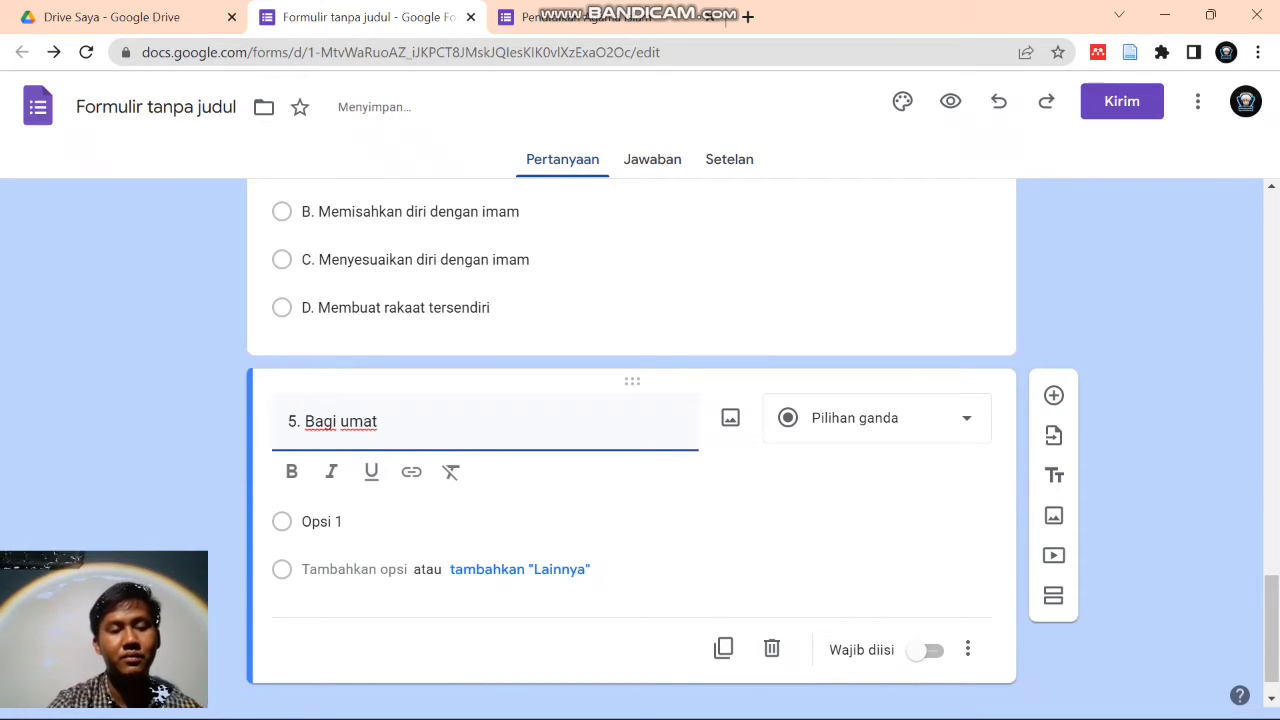
type(" muslim ")
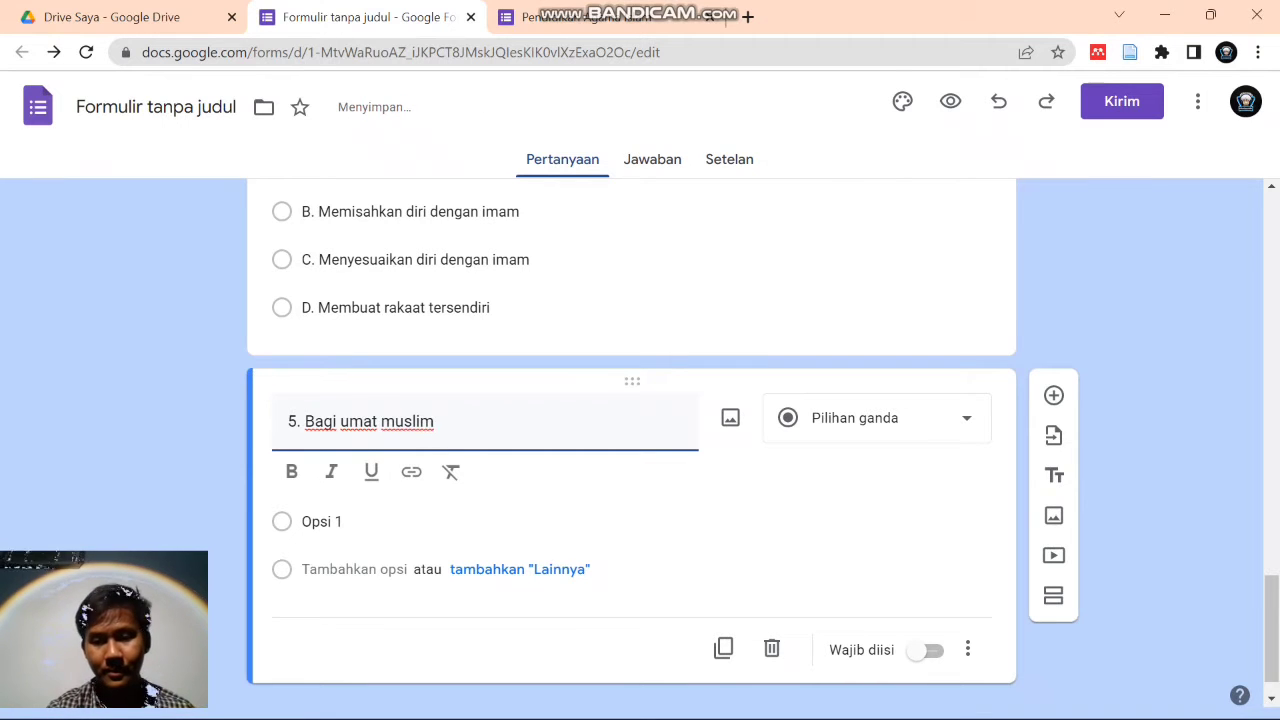
type("ketent")
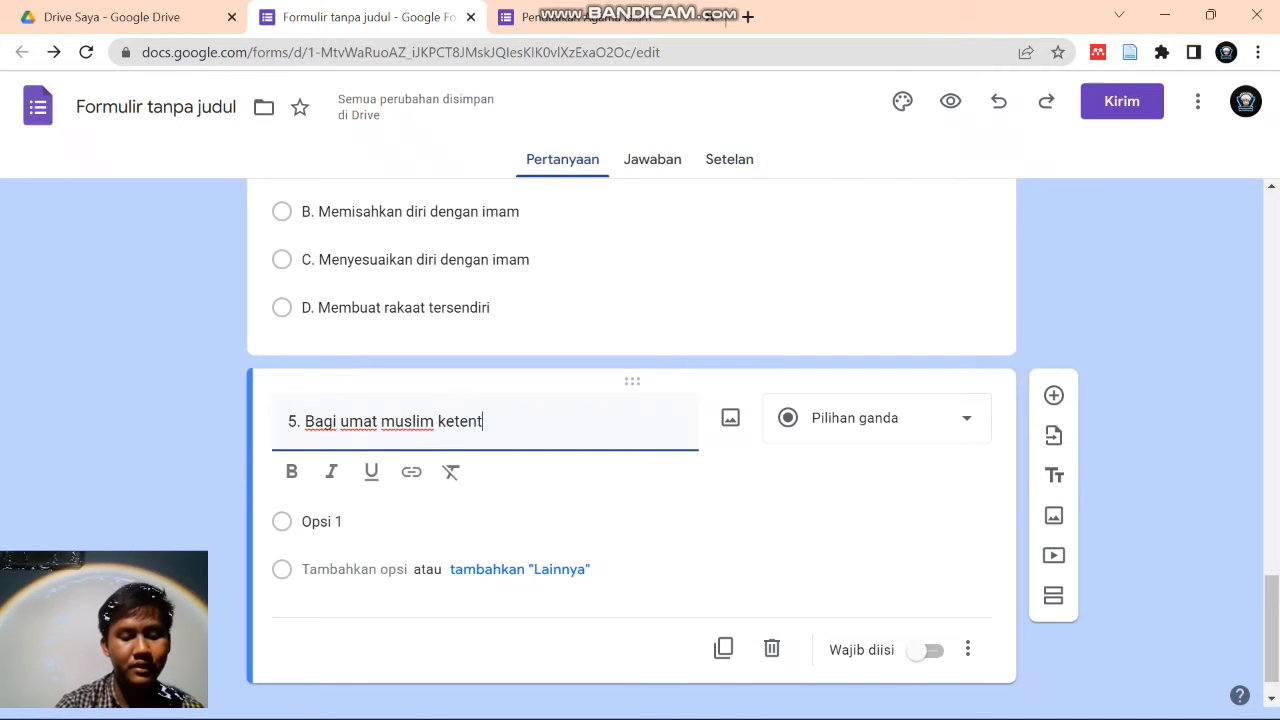
type("uan shalat lima wak")
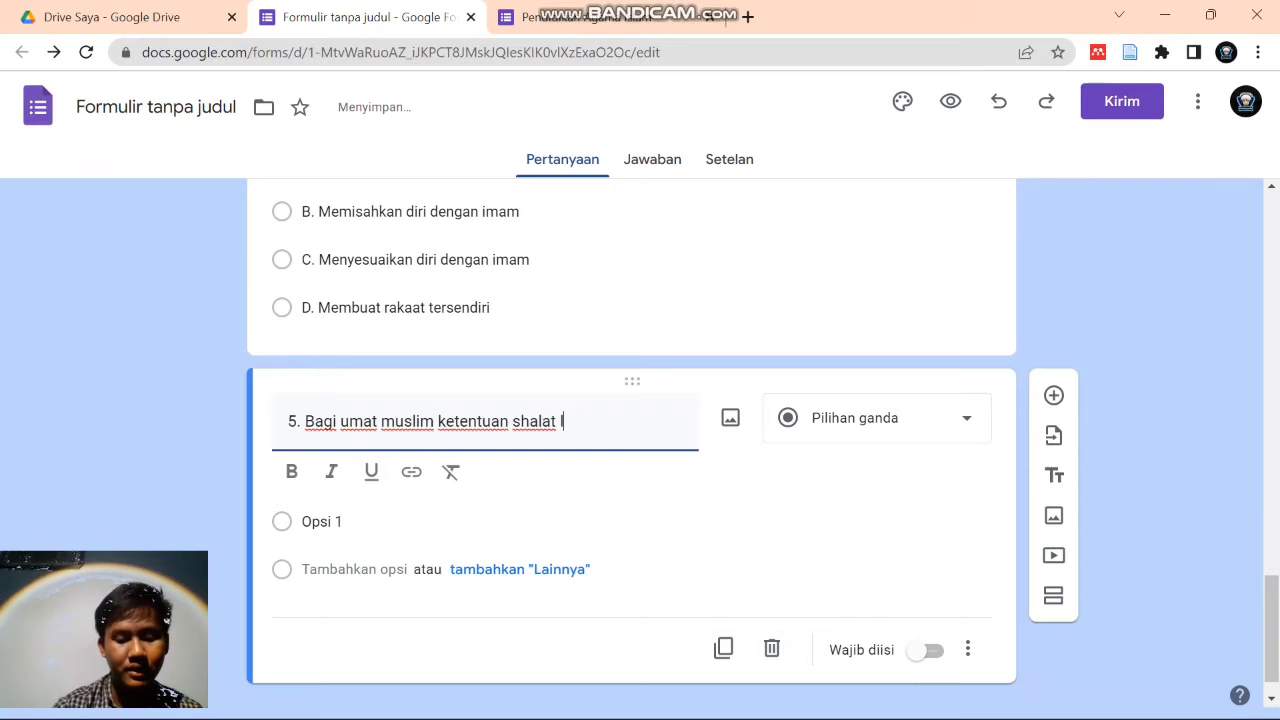
type("tu")
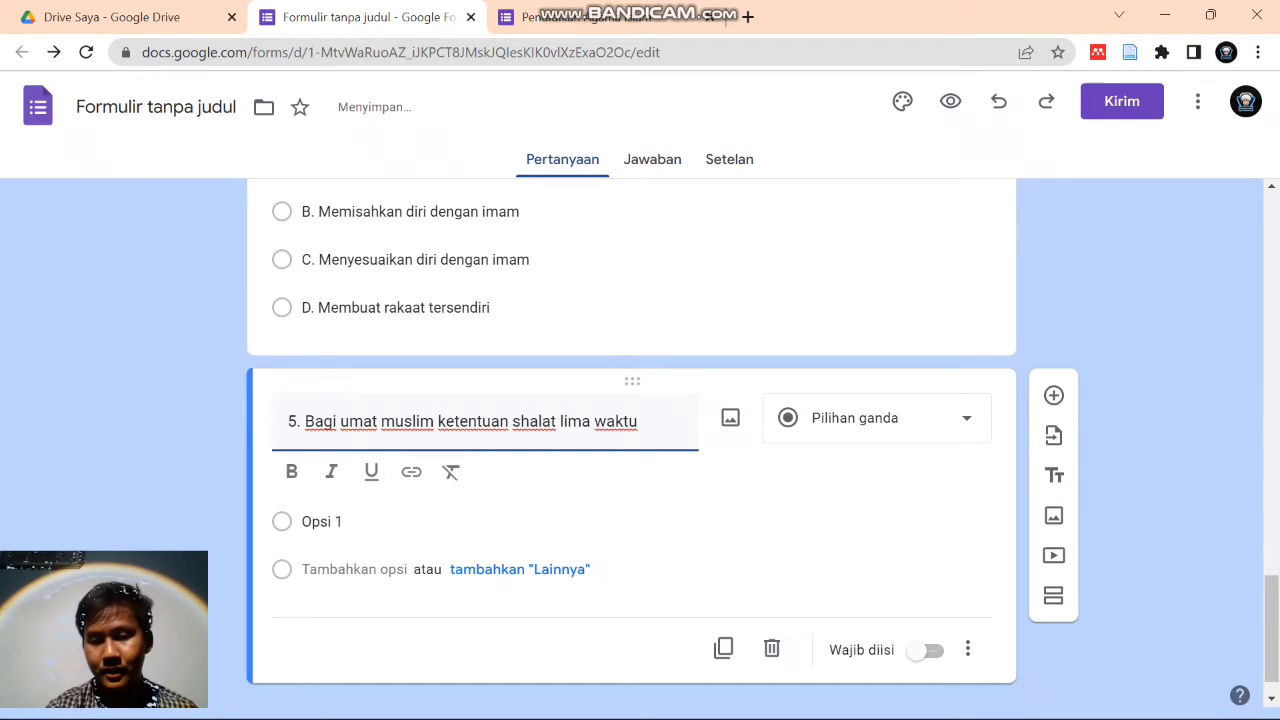
type(" adalah wajin")
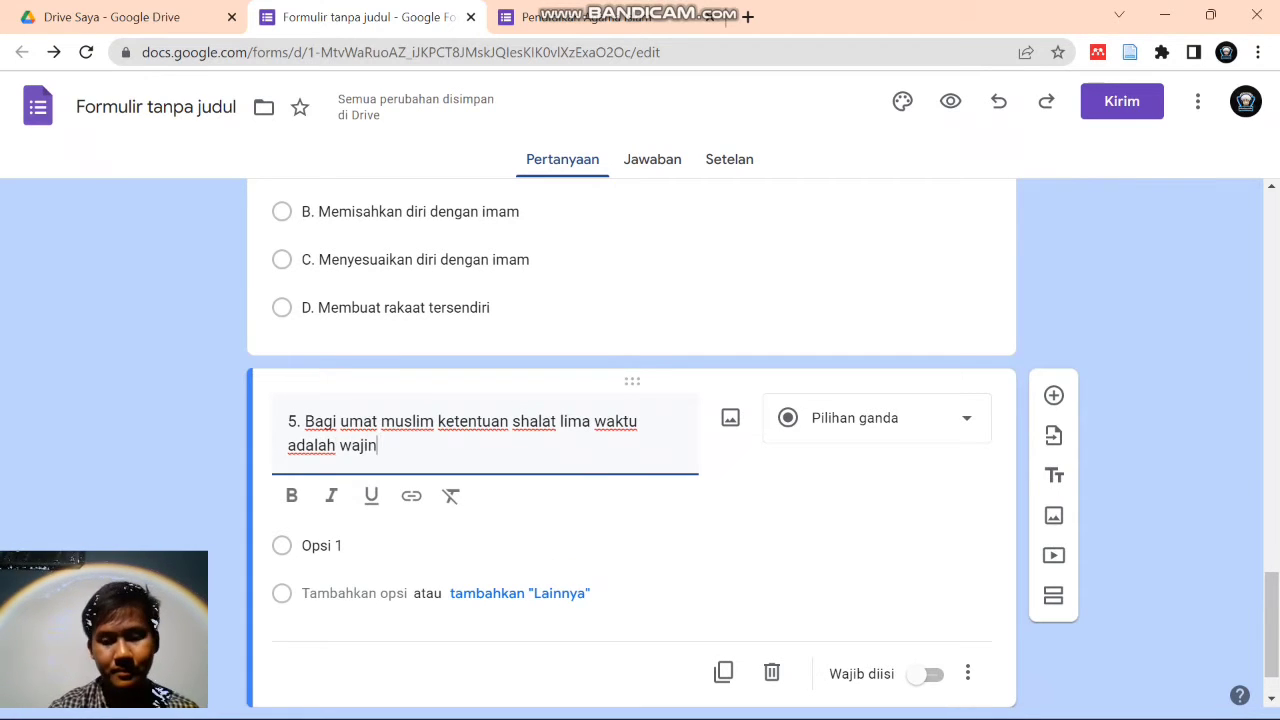
type(" dan ganj")
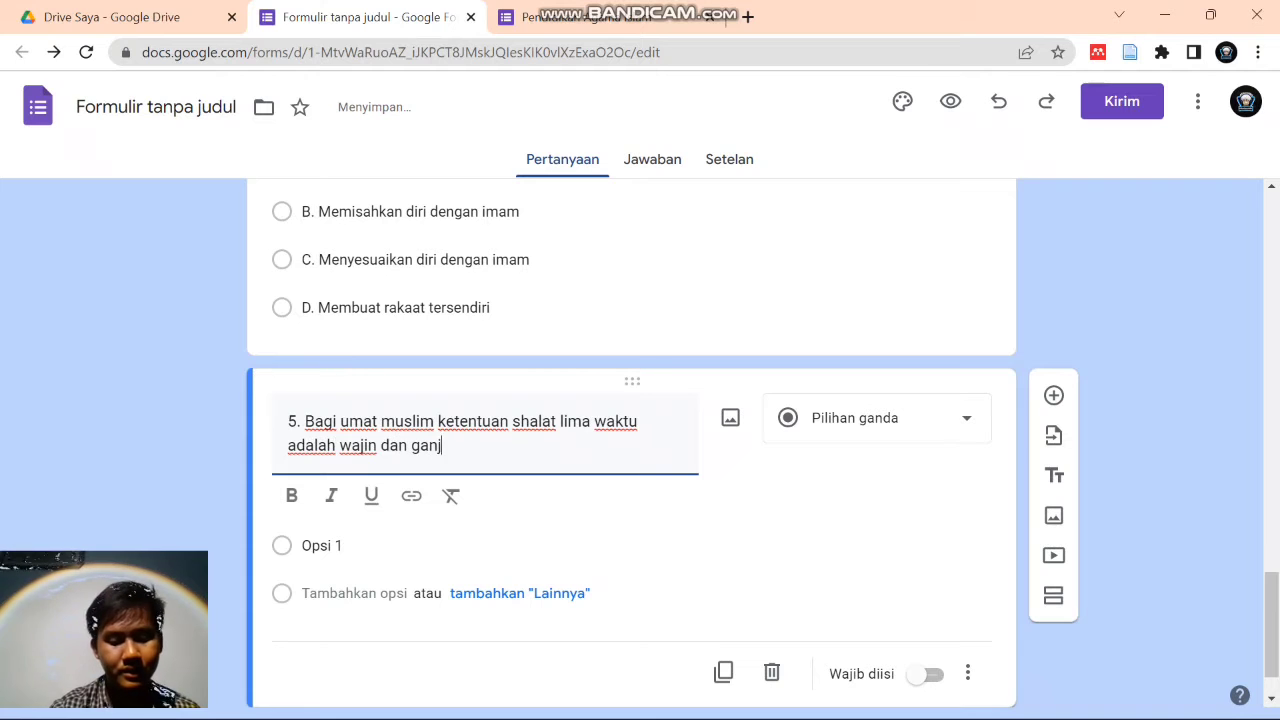
type("aran amal ")
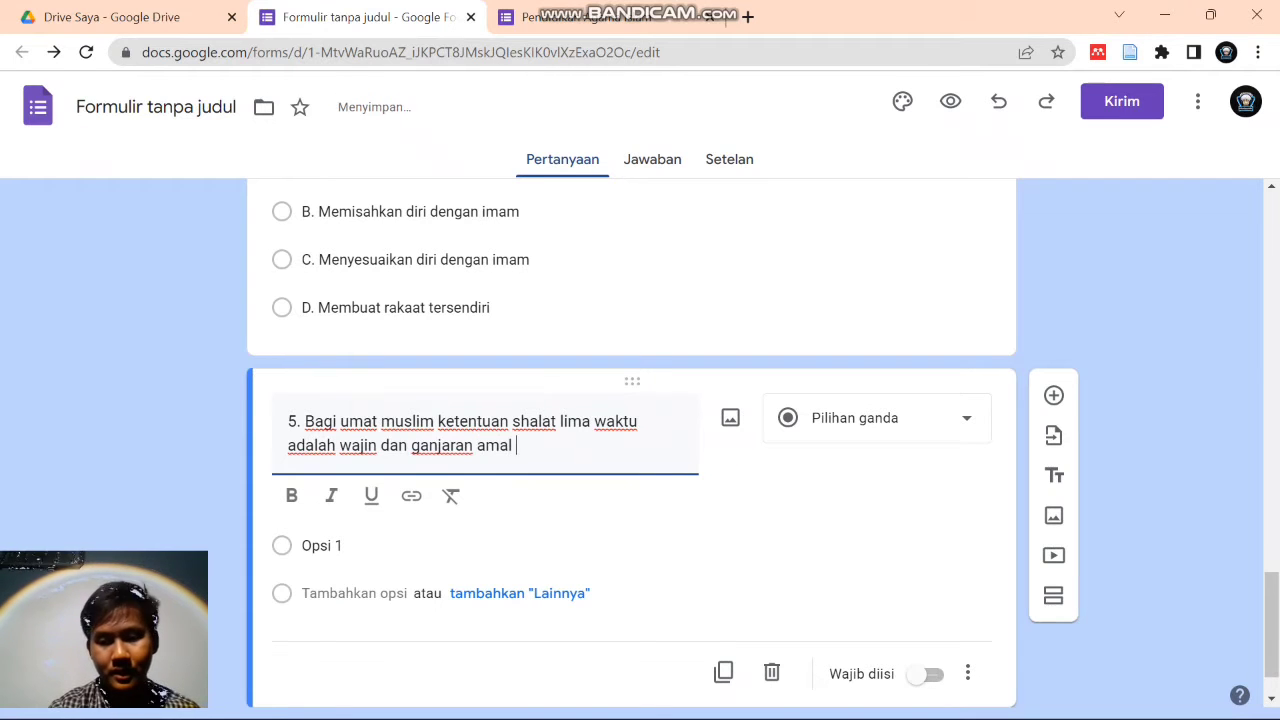
type("untuk sh")
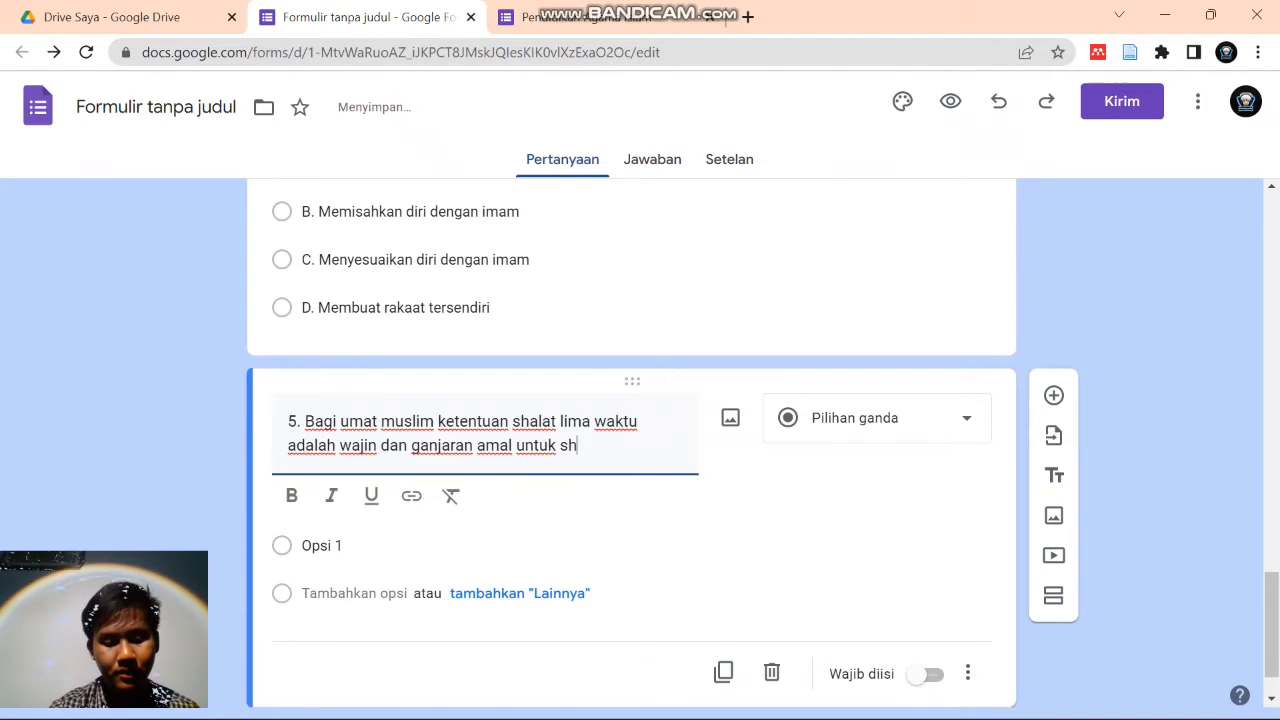
type("lat berjama")
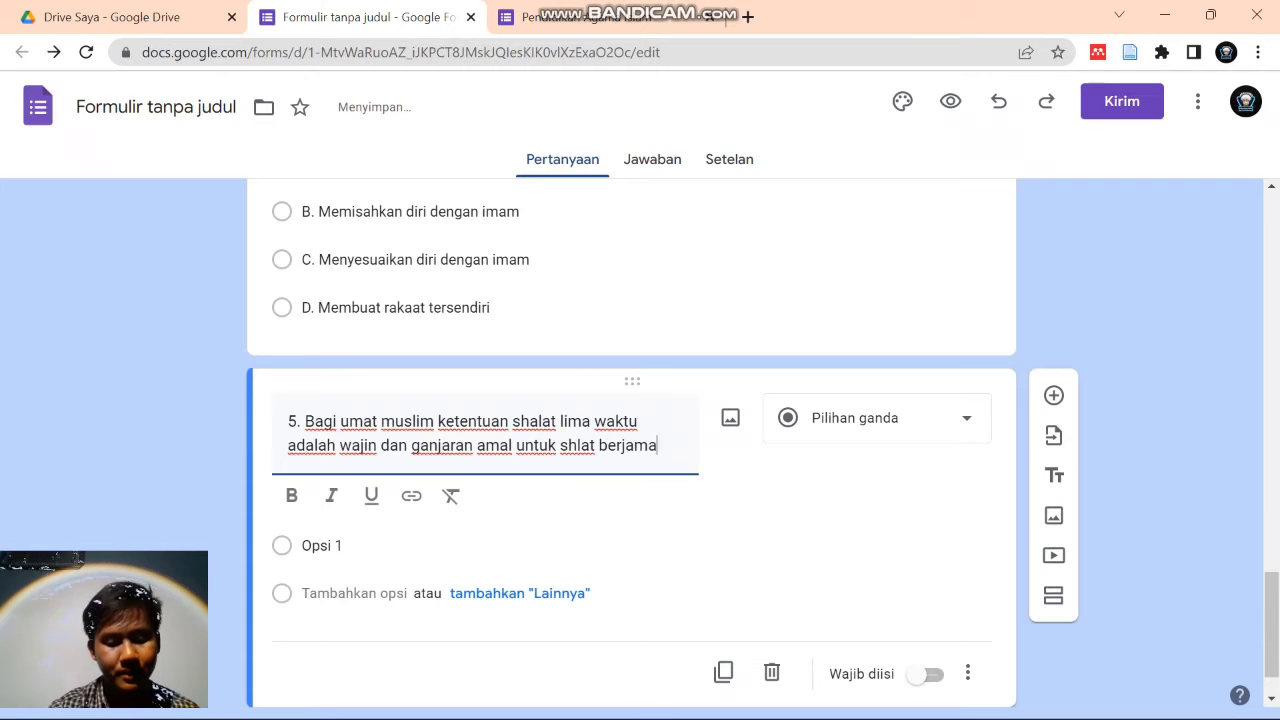
type("ah yaitu")
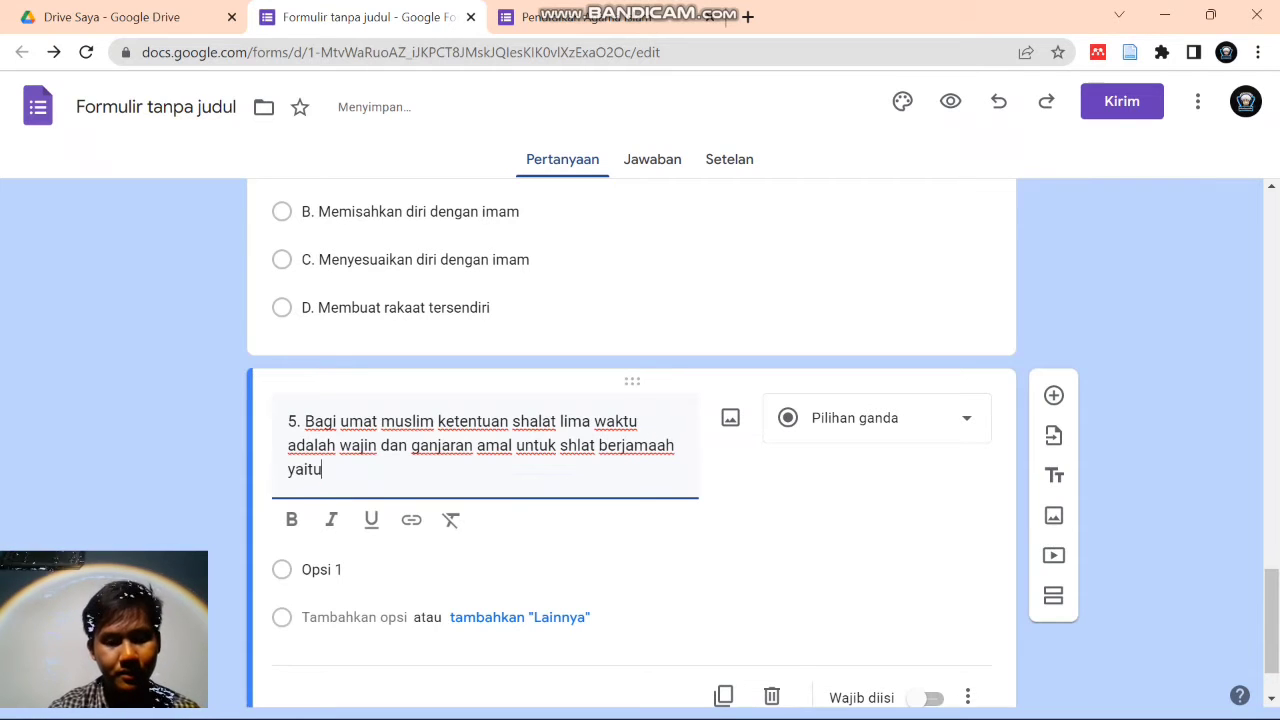
type("... derajat")
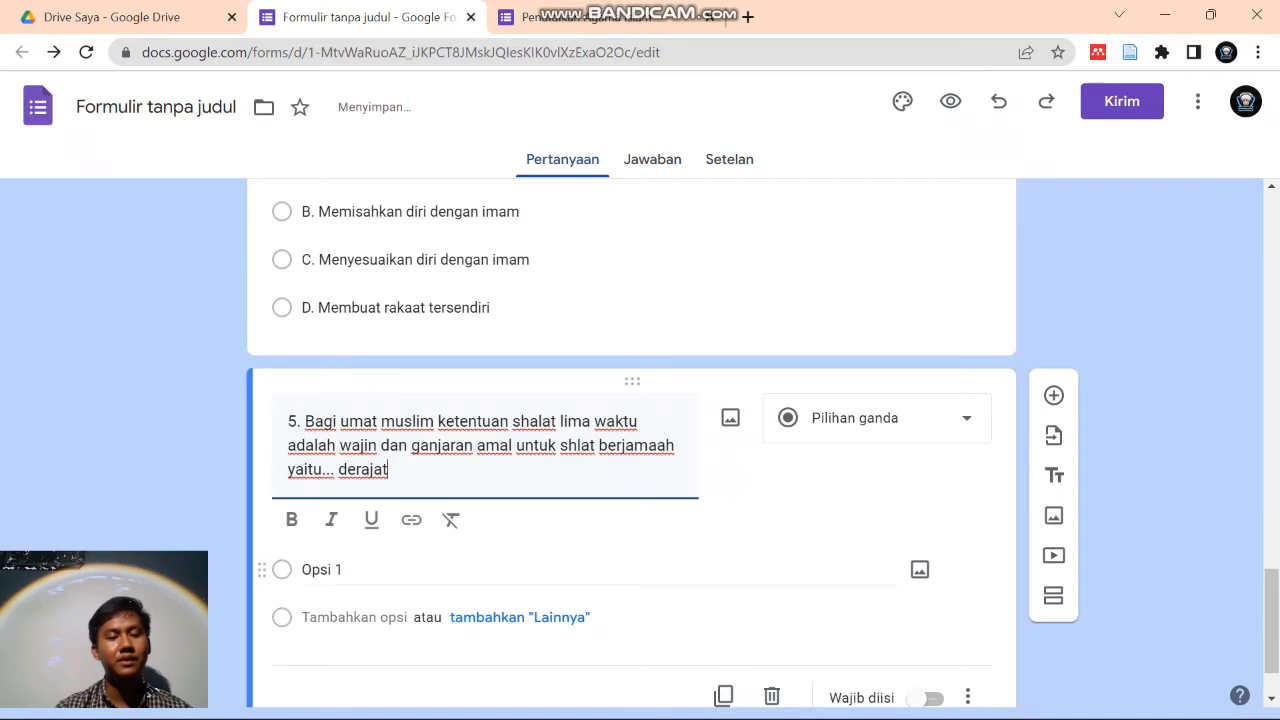
- Set the four answer options of question 5 to "A. 17", "B. 27", "C. 37" and "D. 40"
left_click(321, 569)
type("A. ")
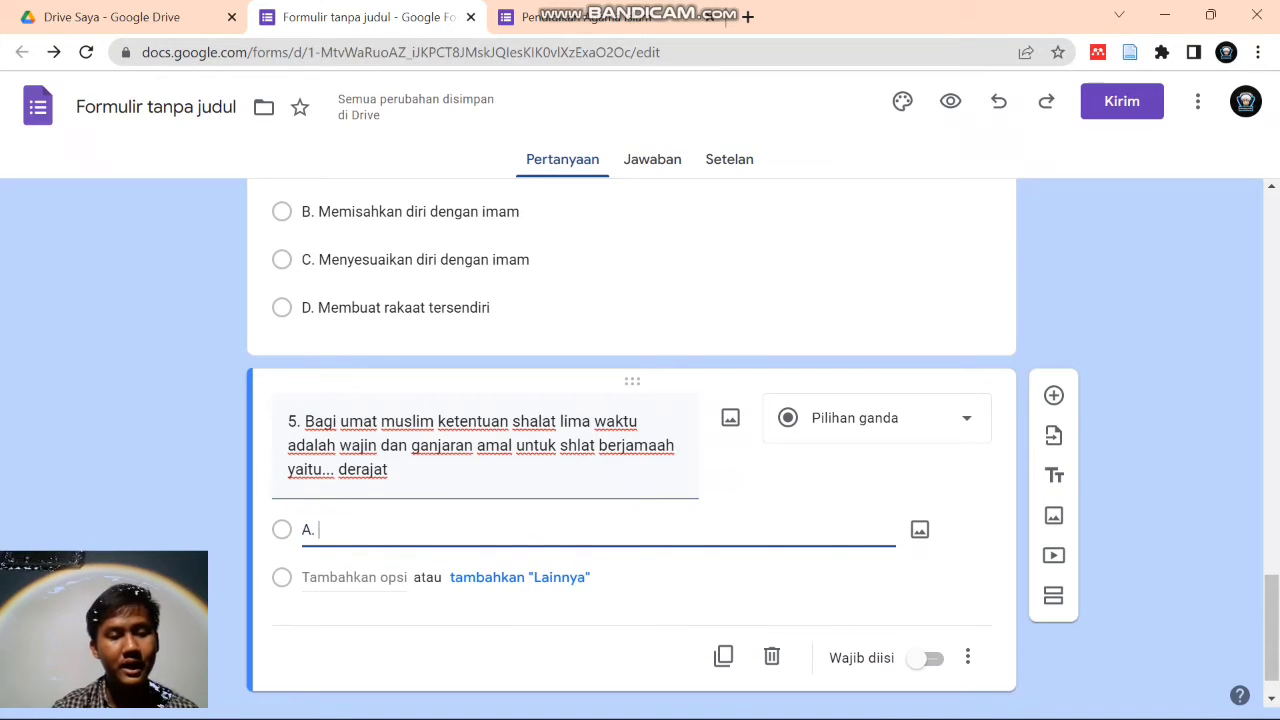
type("17")
key("Return")
type("B")
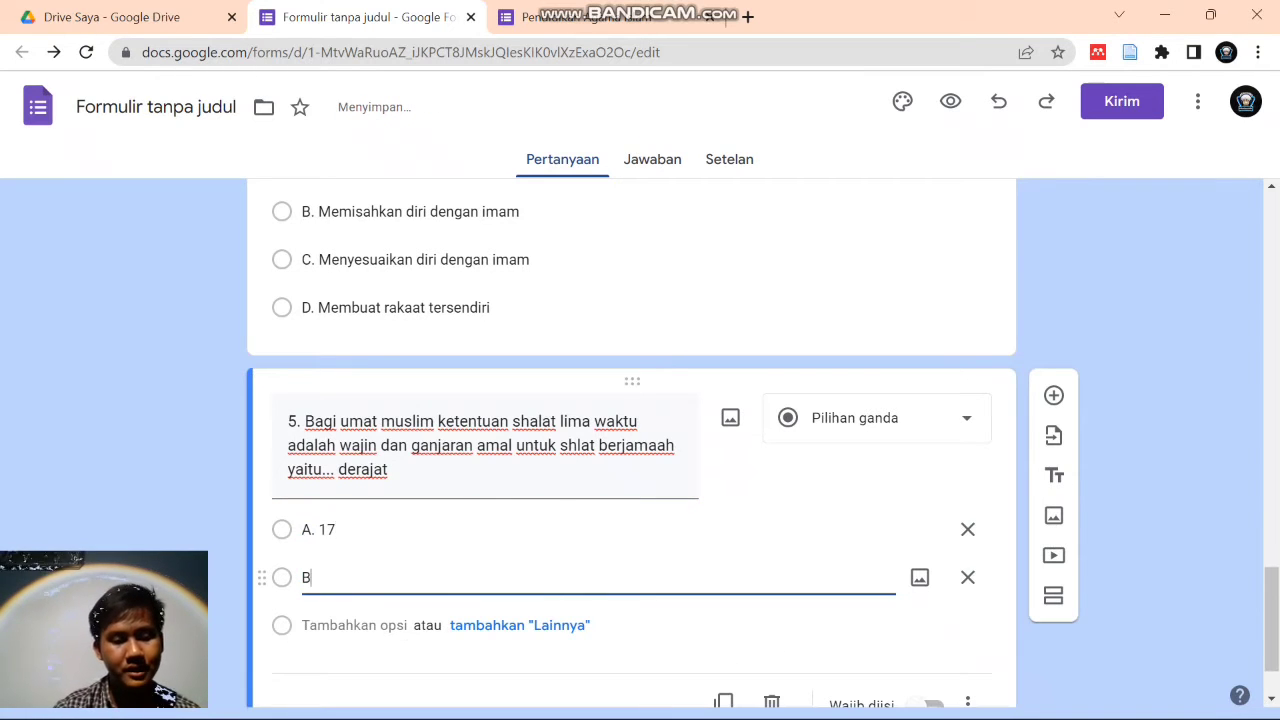
type(". 27")
key("Return")
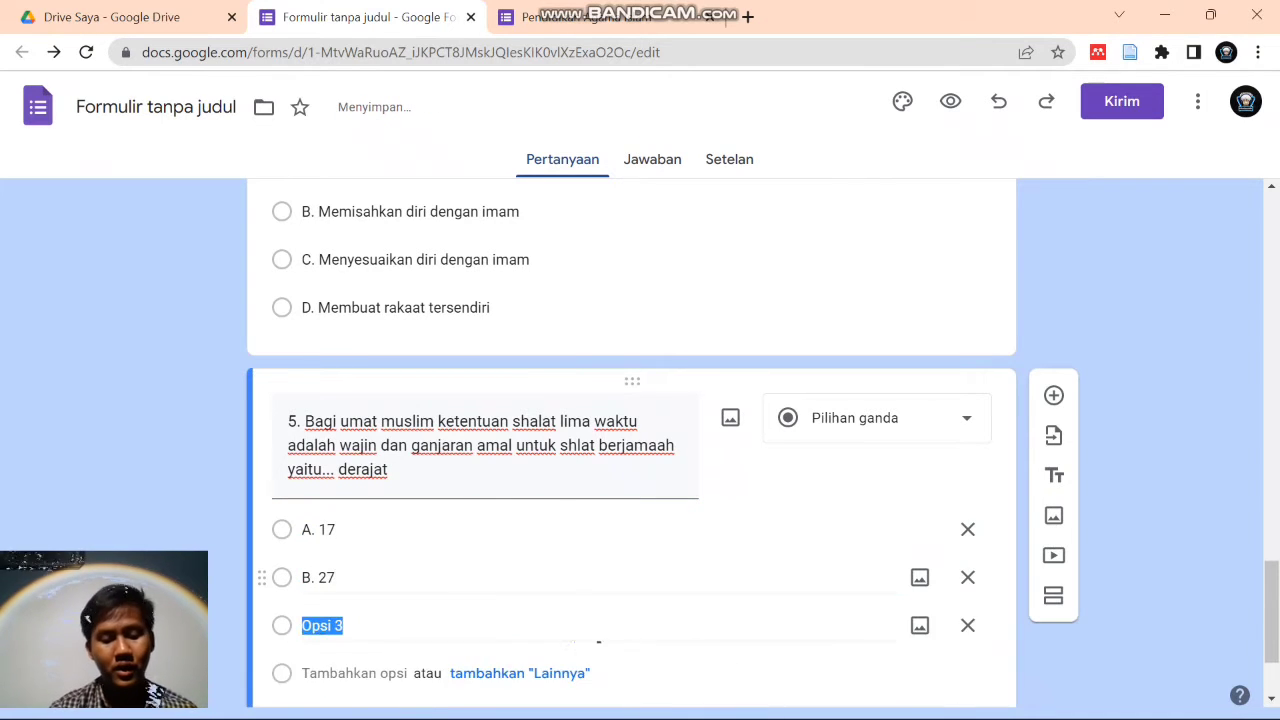
type("C. 37")
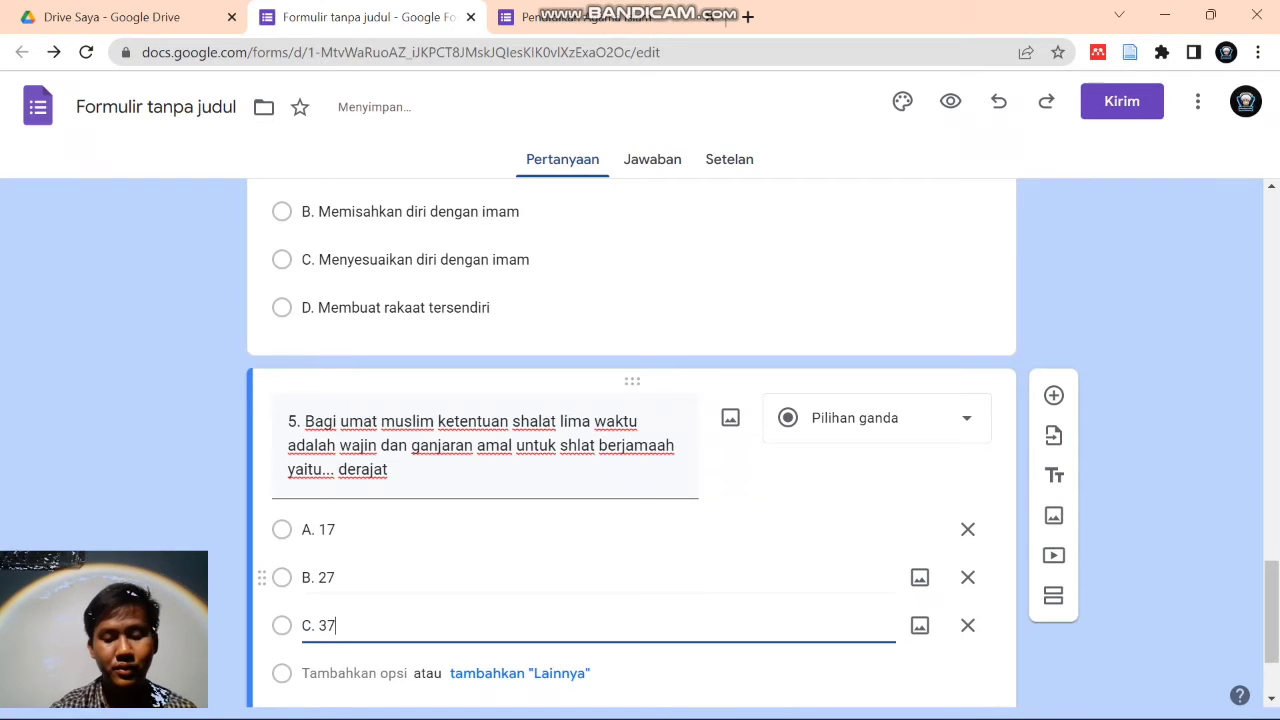
key("Return")
type("D. 40")
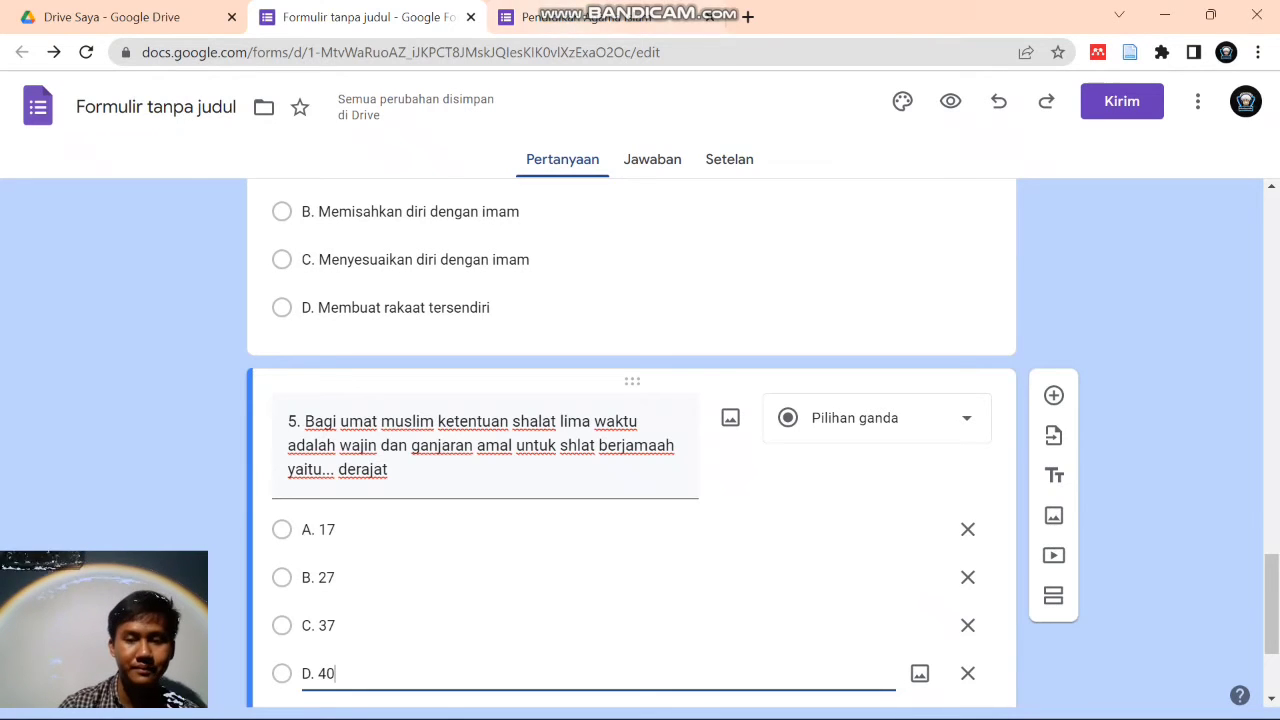
- Add a question below question 5 reading "6. Saat bayi, Nabi Muhammad saw diasuh seseorang perempuan pendalaman yang bernama..."
left_click(1053, 395)
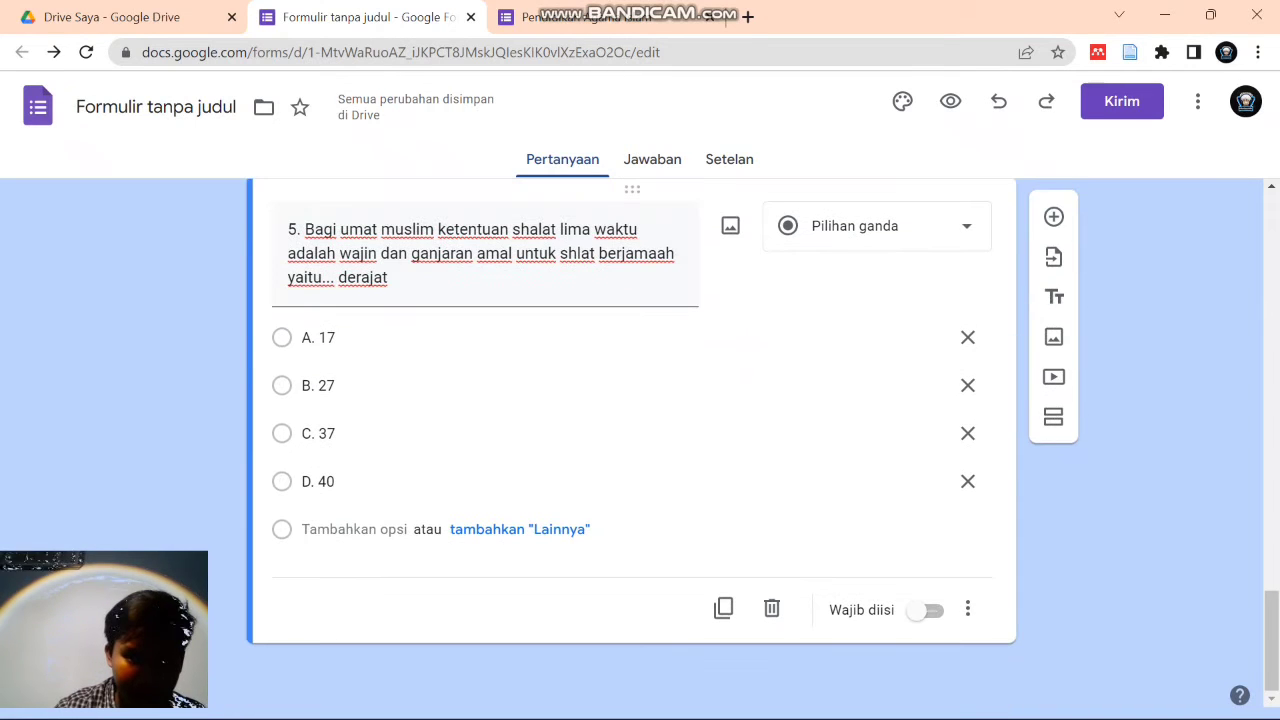
left_click(1053, 217)
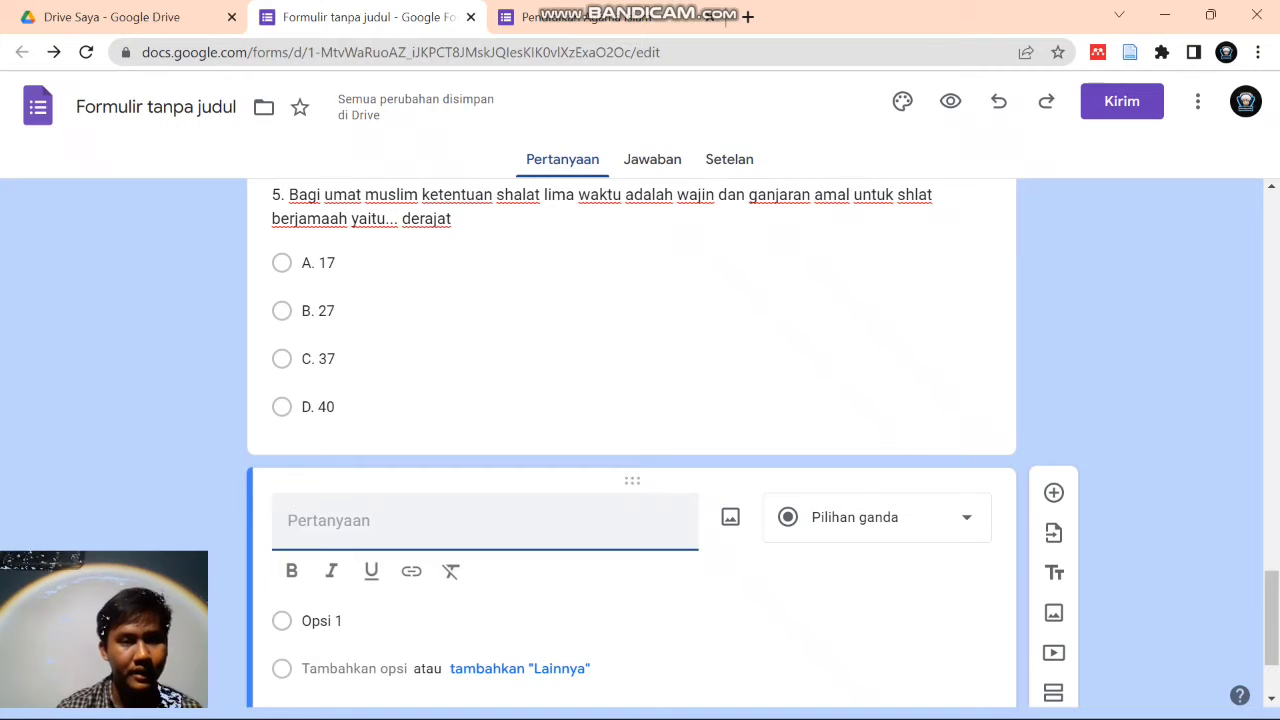
type("6")
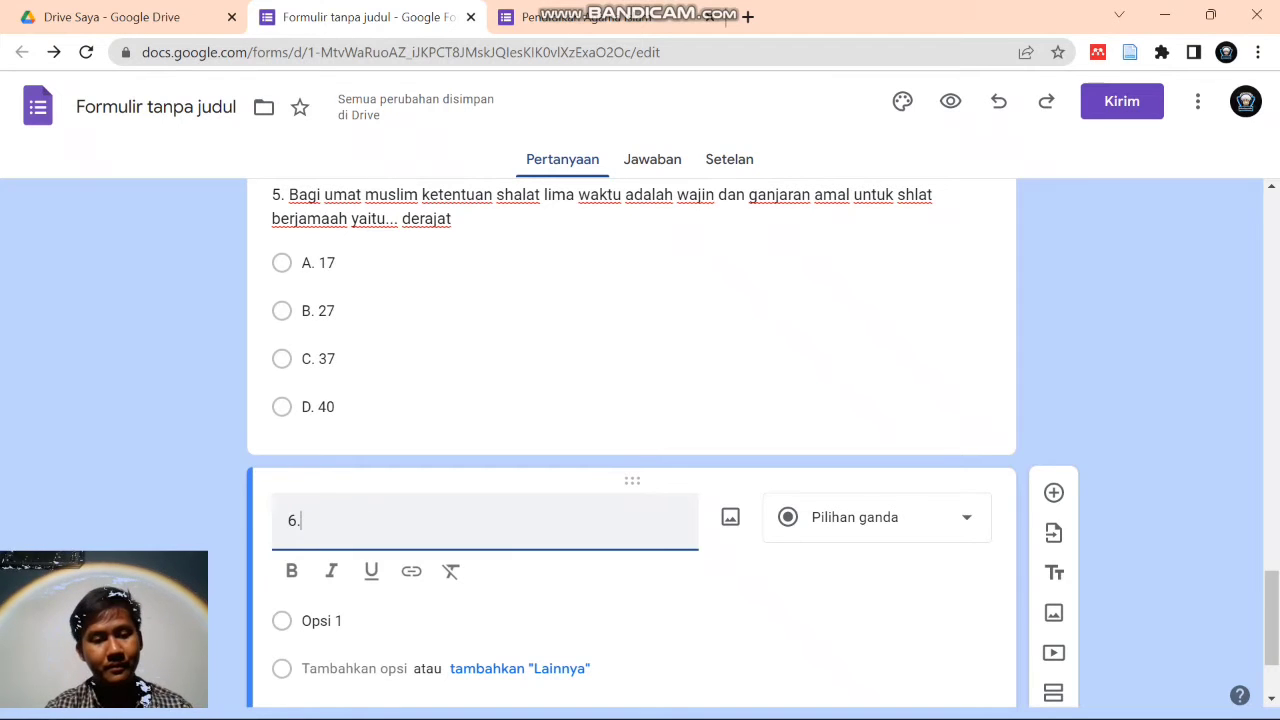
type(".")
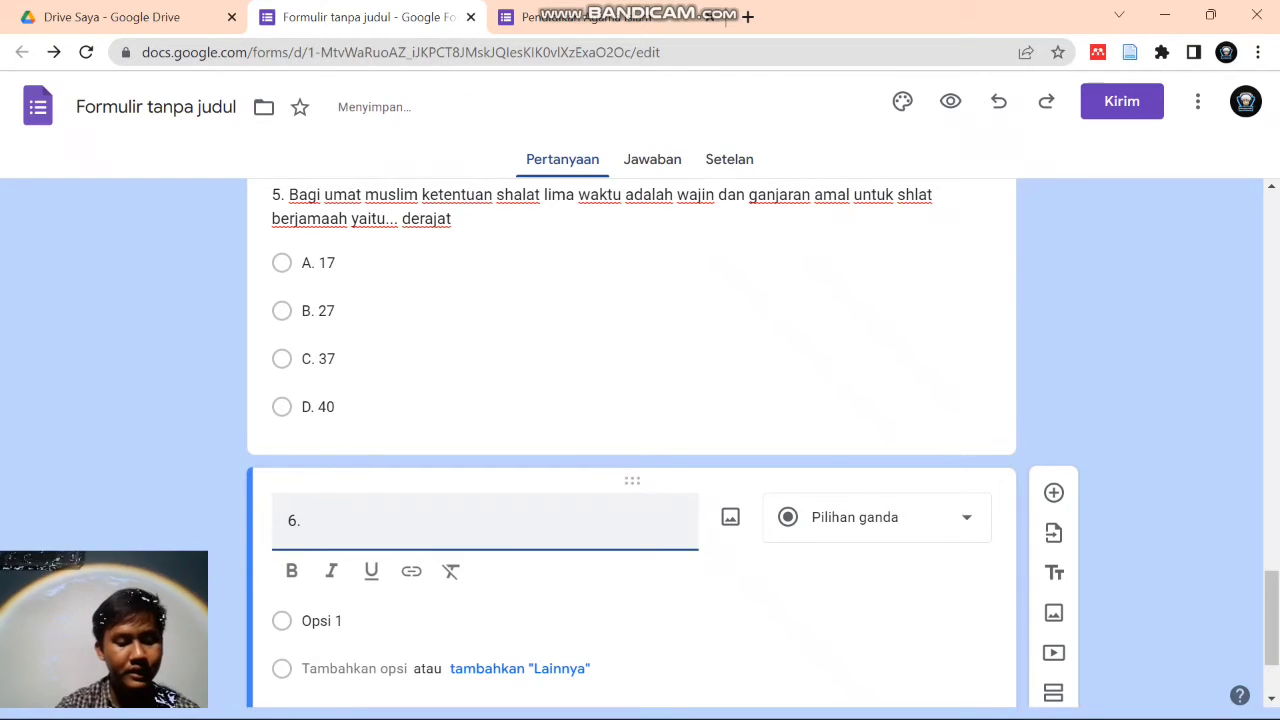
type(" Saat bayi")
type(", nam")
key("BackSpace")
key("BackSpace")
type("Na")
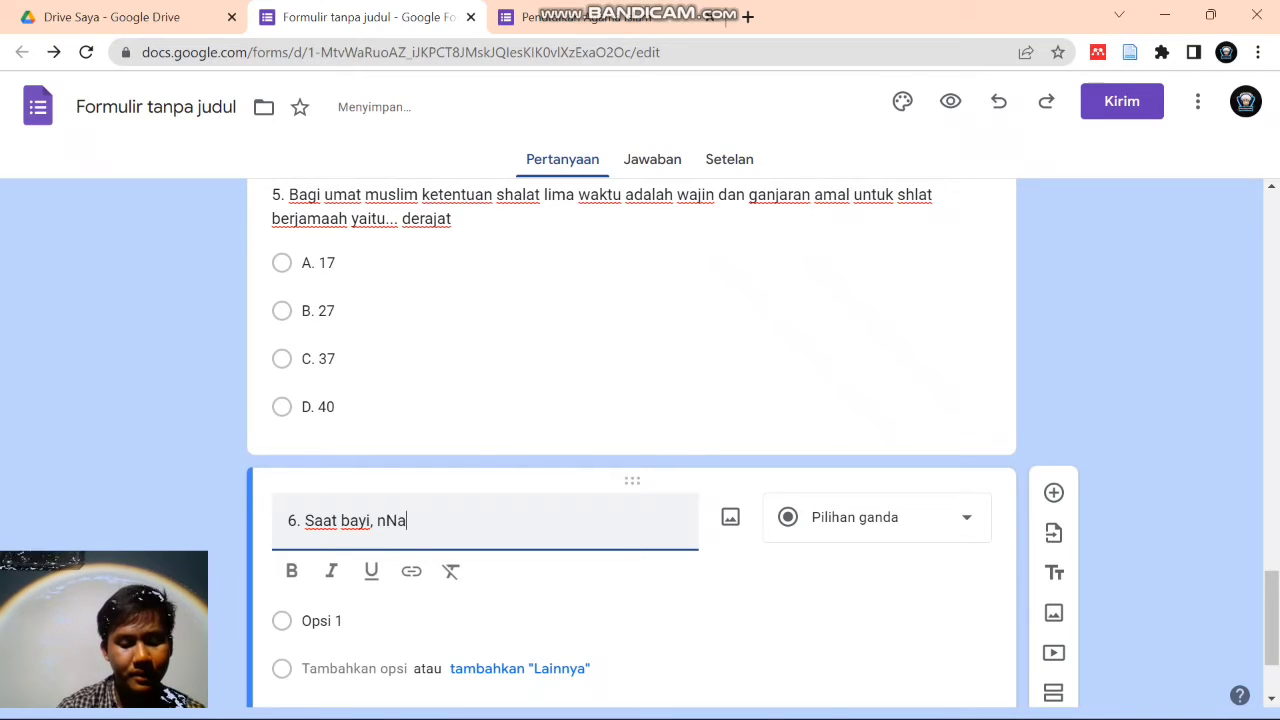
type("bi mu")
key("BackSpace")
key("BackSpace")
key("BackSpace")
key("BackSpace")
key("BackSpace")
key("BackSpace")
type("Nabi Muhammad saw")
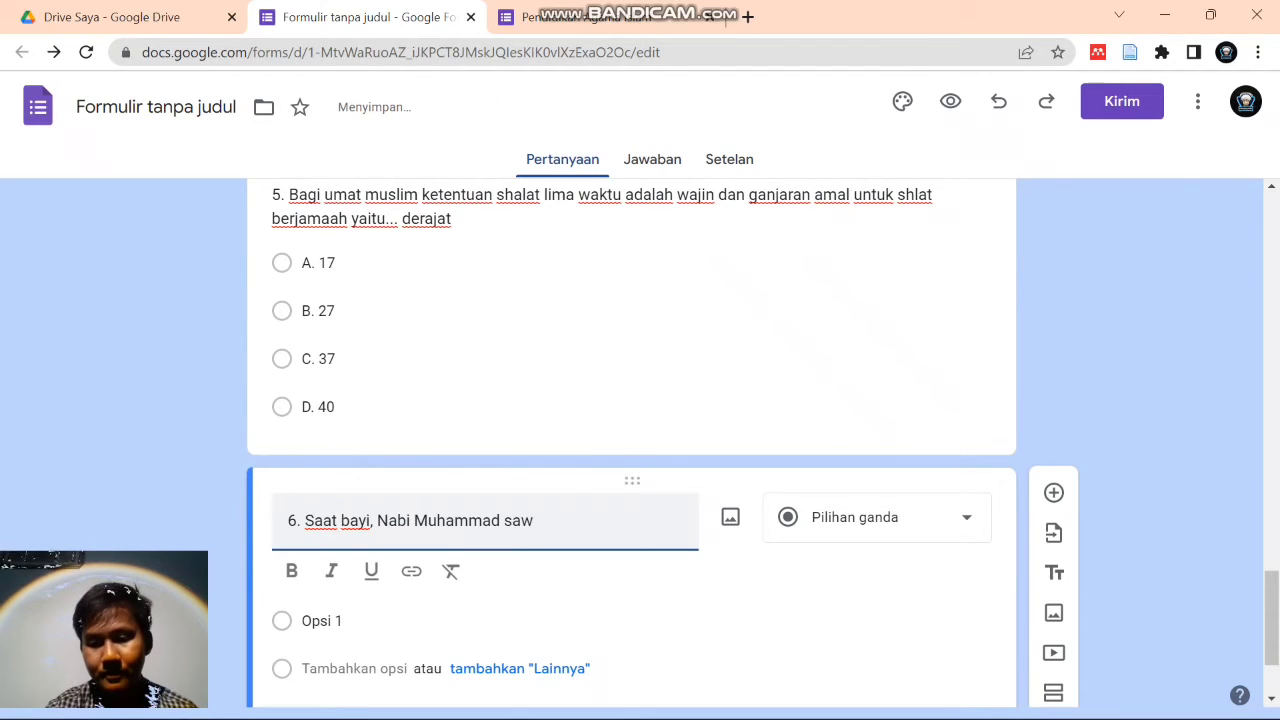
type(" diasuh ")
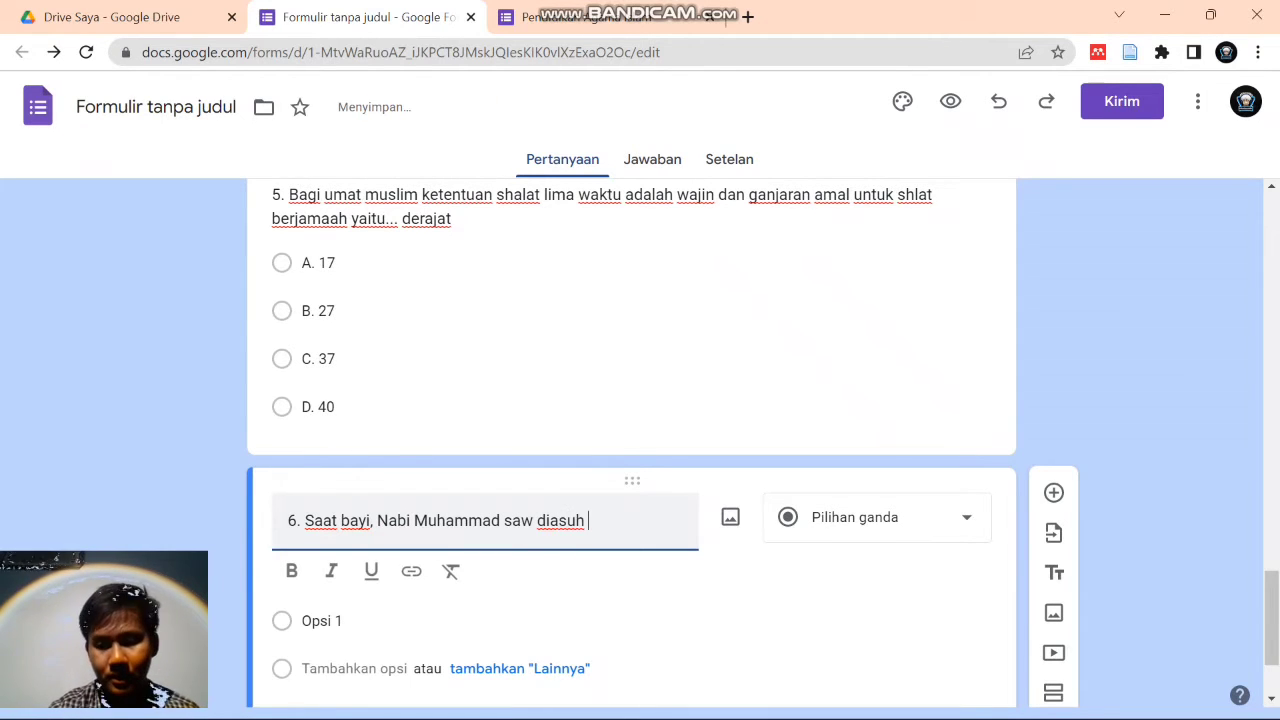
type("seseorang ")
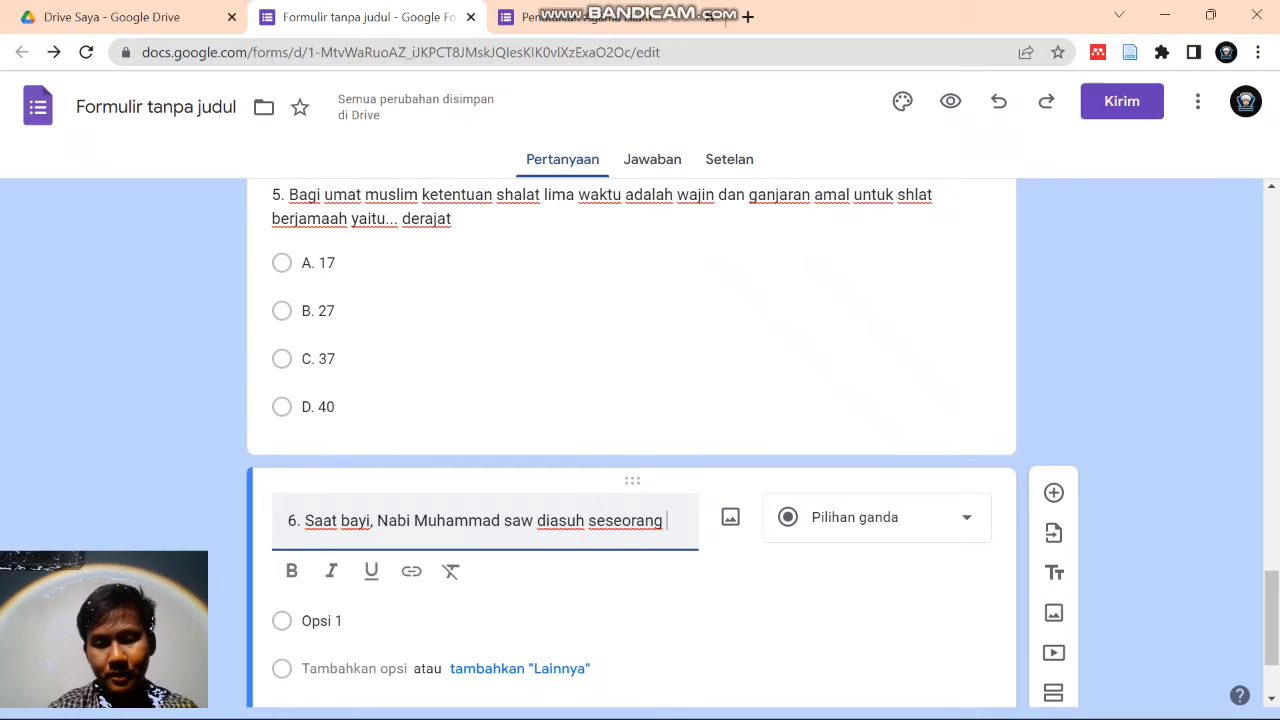
type("perempuan")
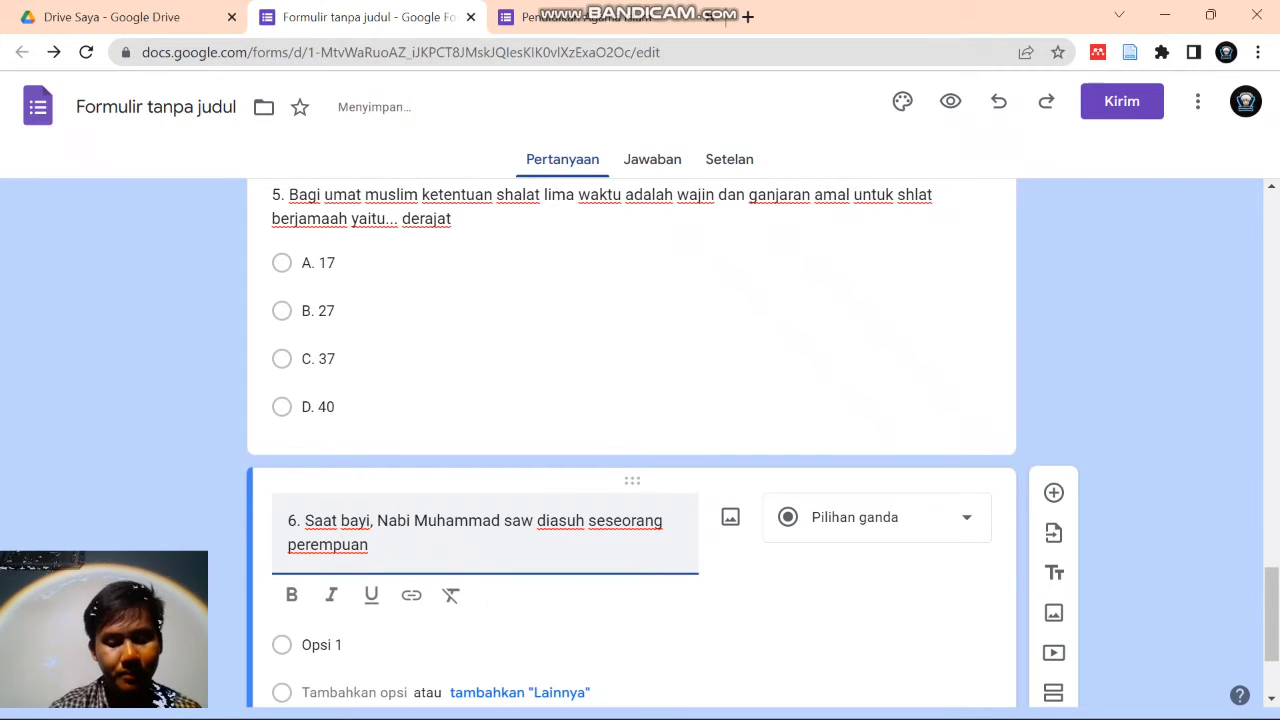
type(" pendalaman ")
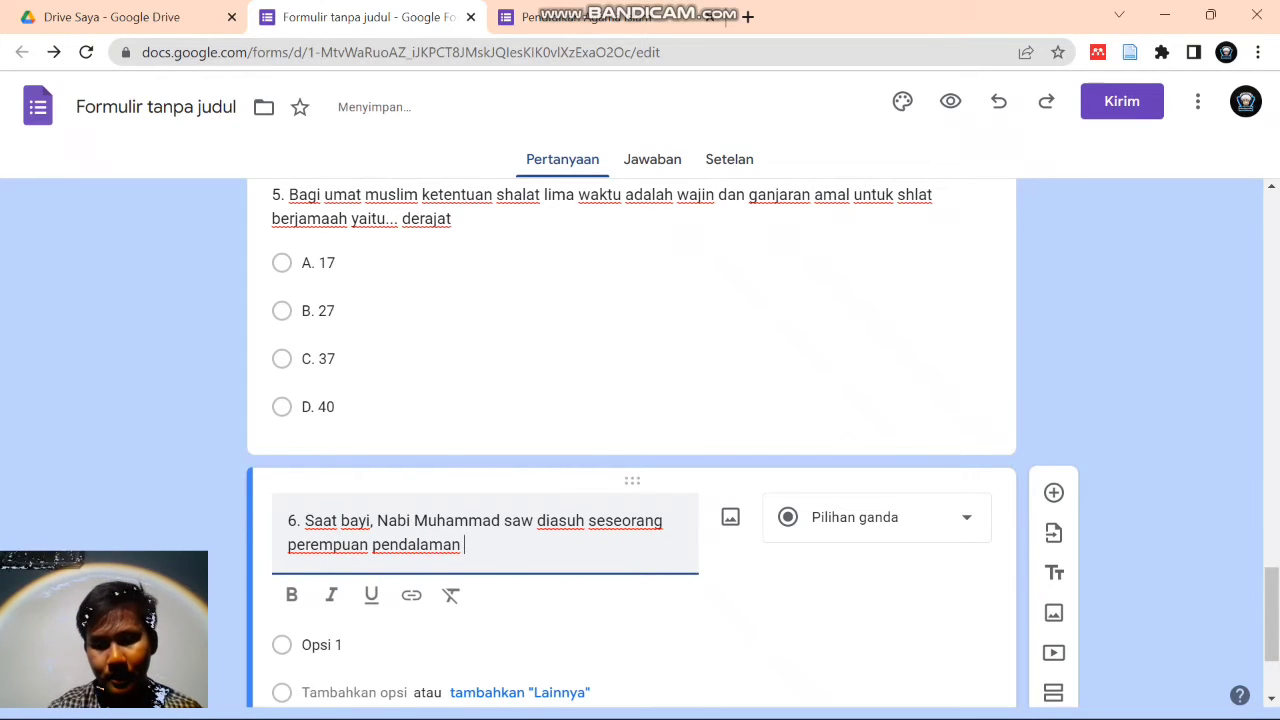
type("yang b")
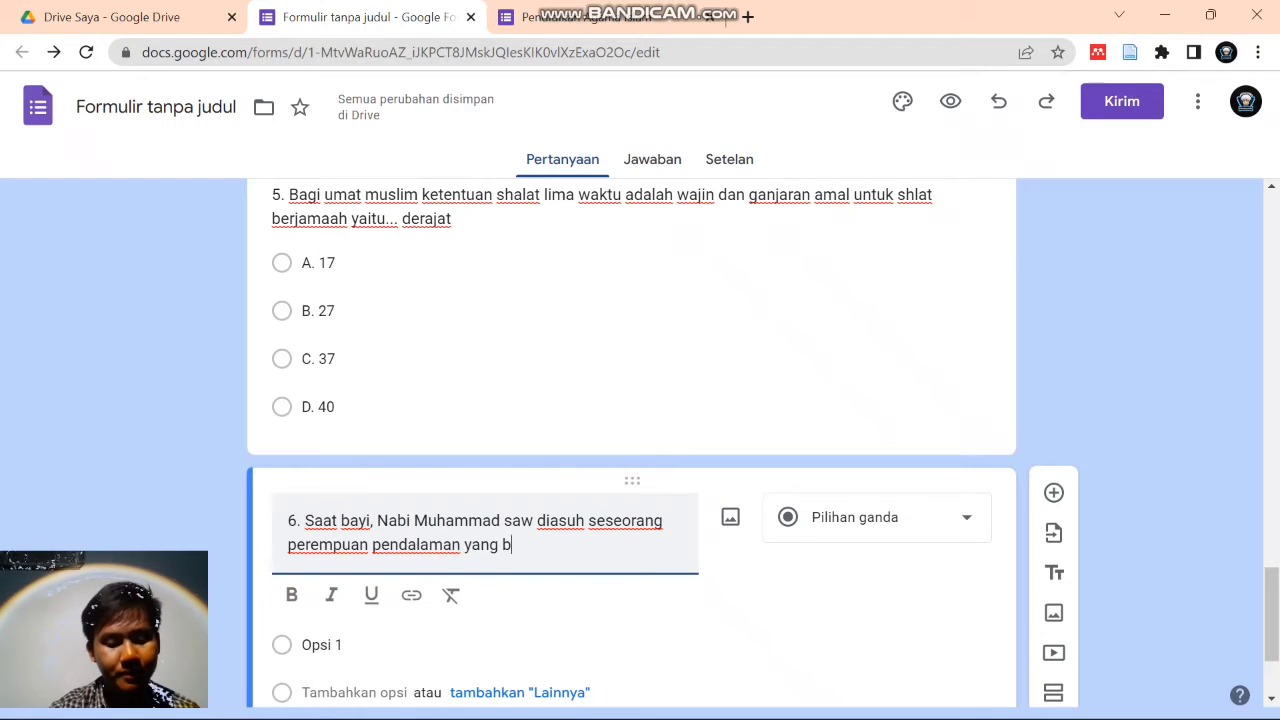
type("ernama...")
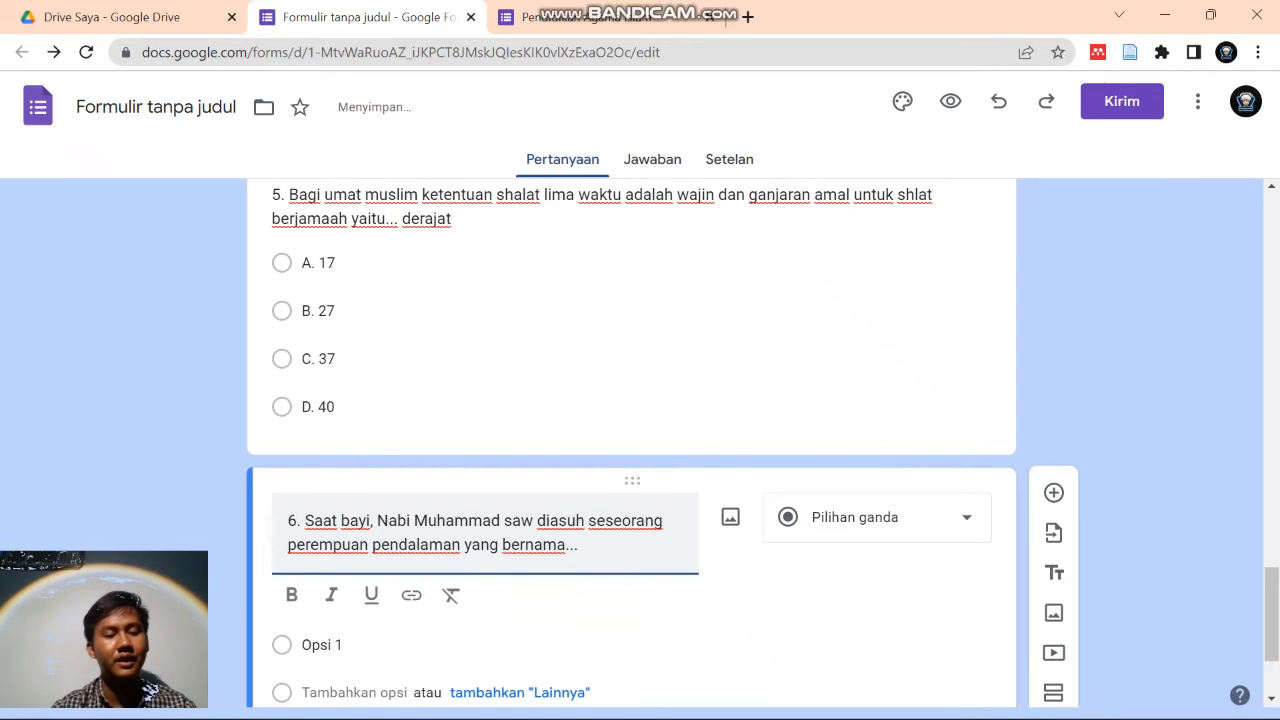
- Set question 6's first two answer options to "A. Ummi kulsum" and "B. Ummi maktum"
left_click(321, 645)
type("A.")
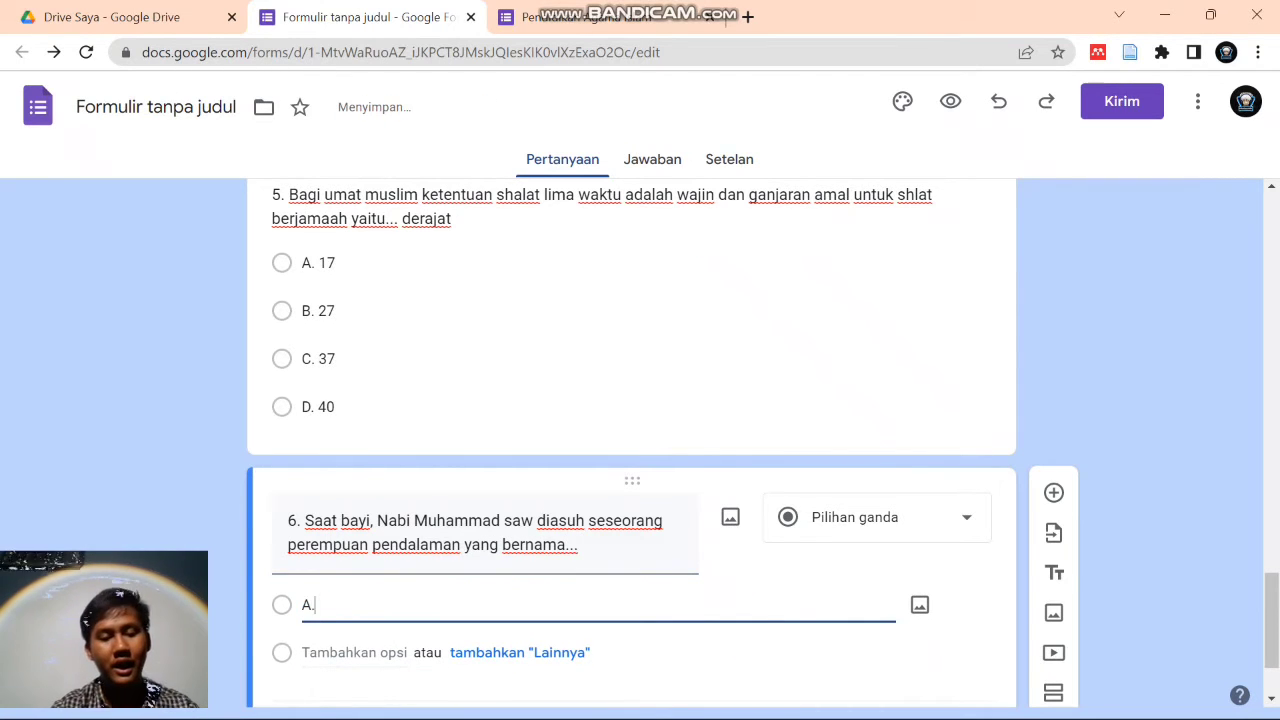
type(" Ummi kulsum")
key("Return")
type("B")
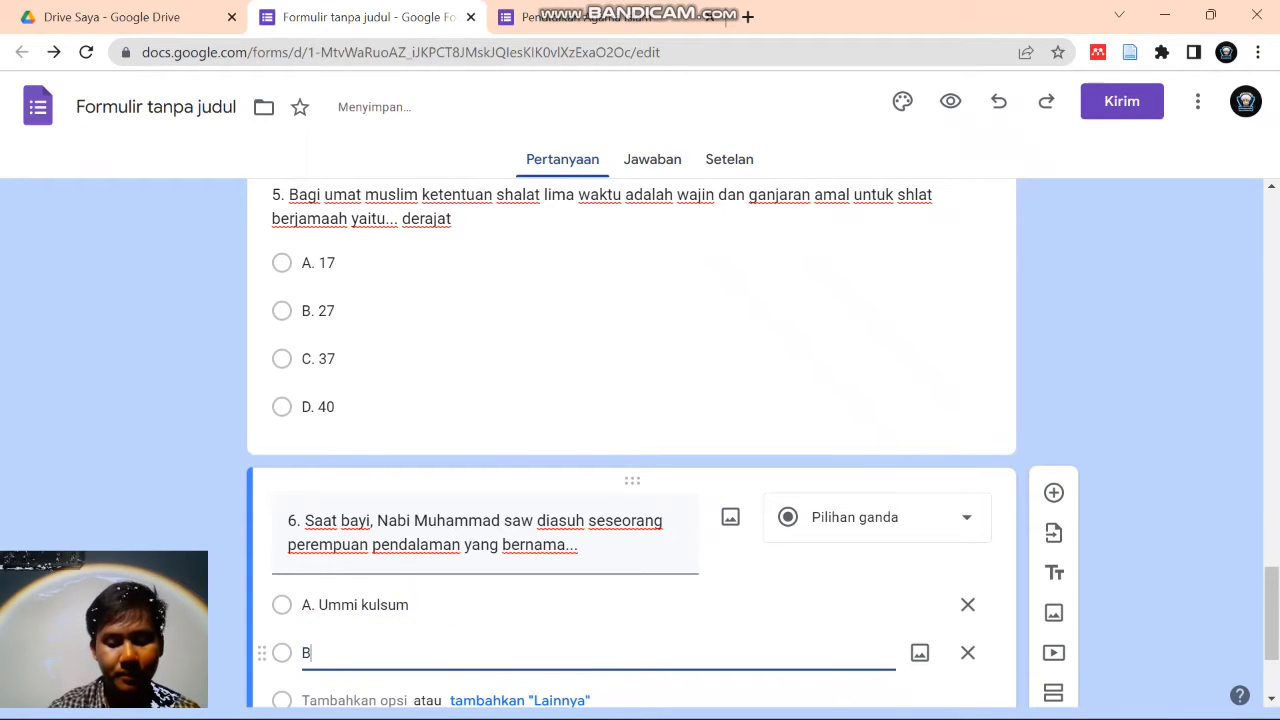
type(". Ummi maktum")
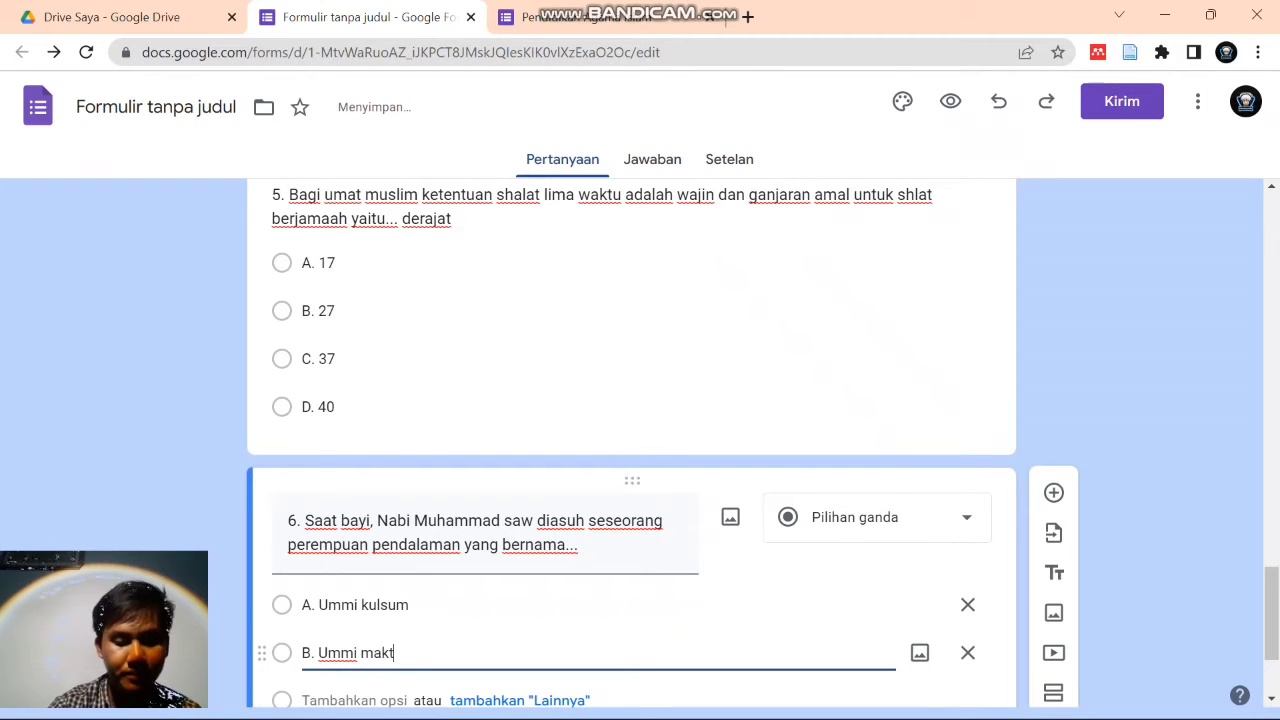
- Enter "C. Halimatus sa'diyah" and "D. Siti Huzaifah" as the third and fourth answer options of question 6
key("Return")
type("C")
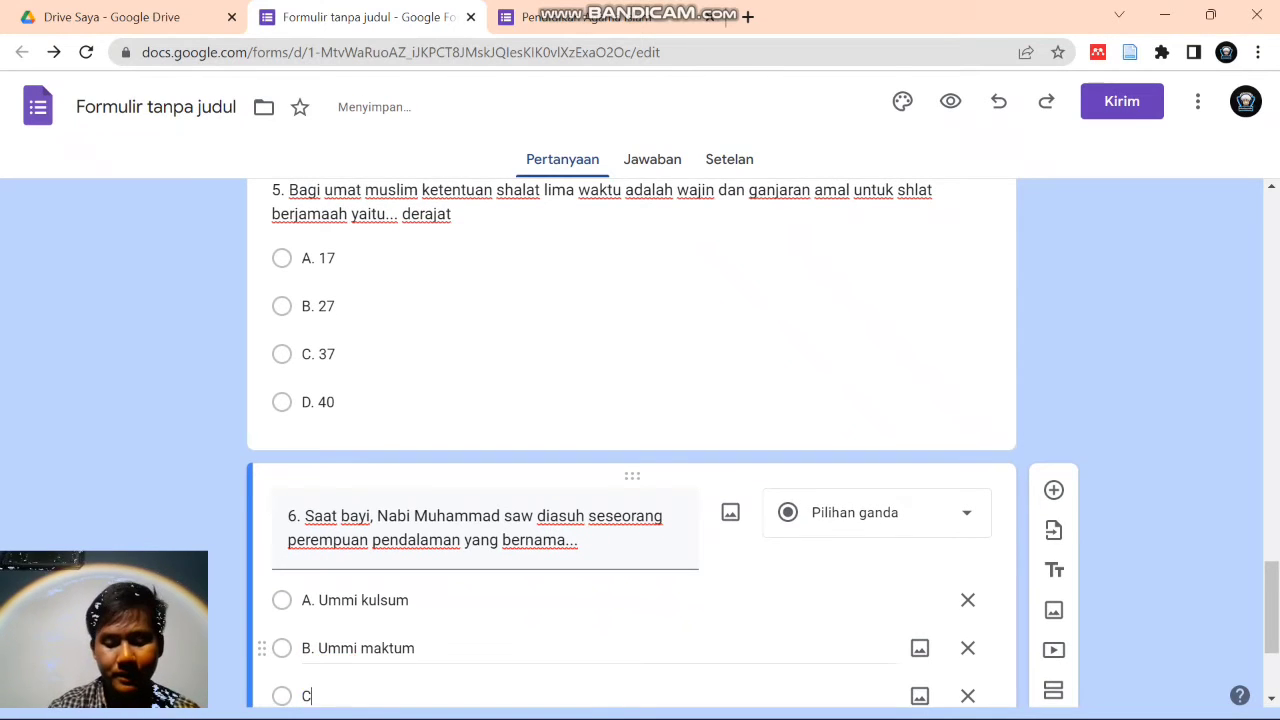
type(". Halimatus s")
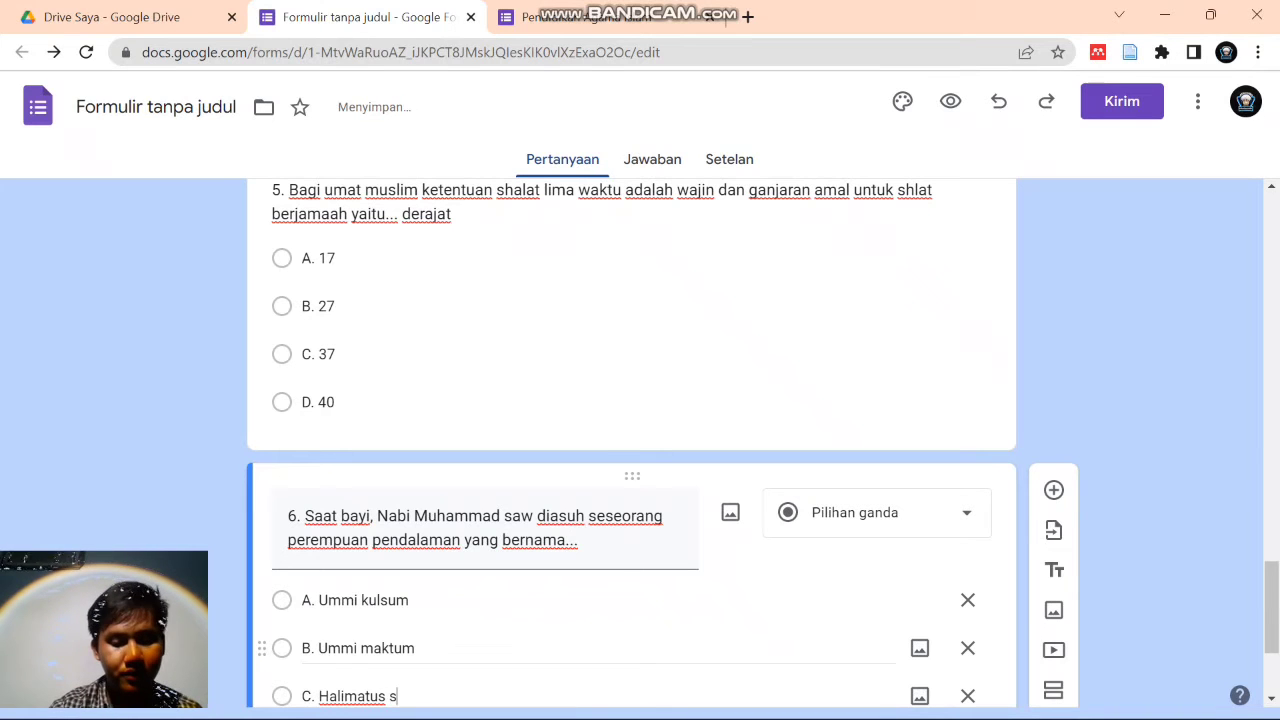
type("a'diyah")
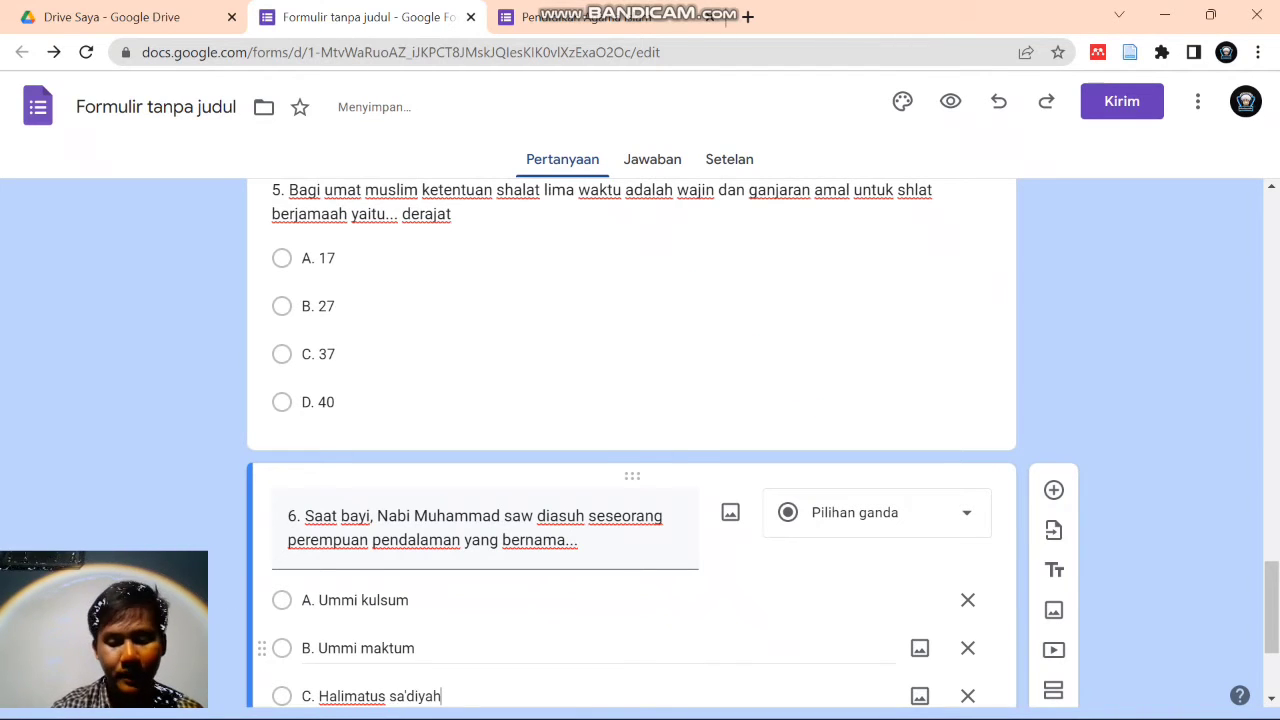
key("Return")
type("D.")
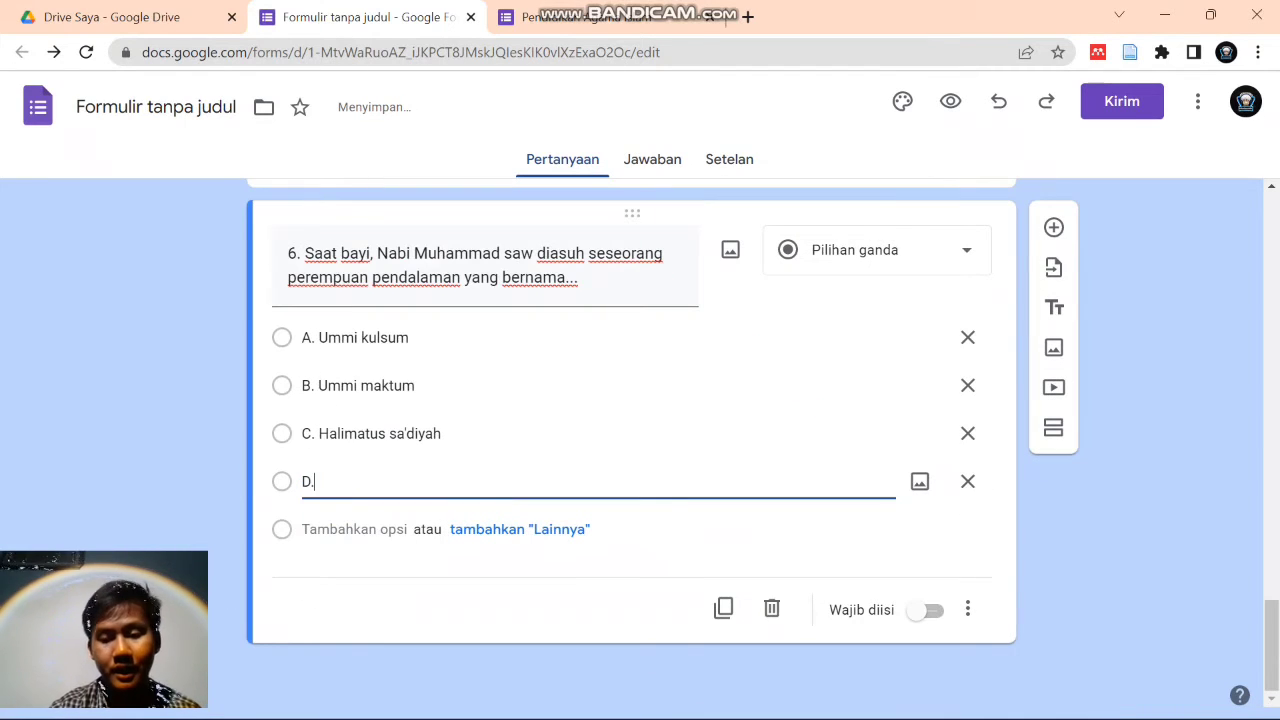
type(" Sl")
type("ir")
type("ti")
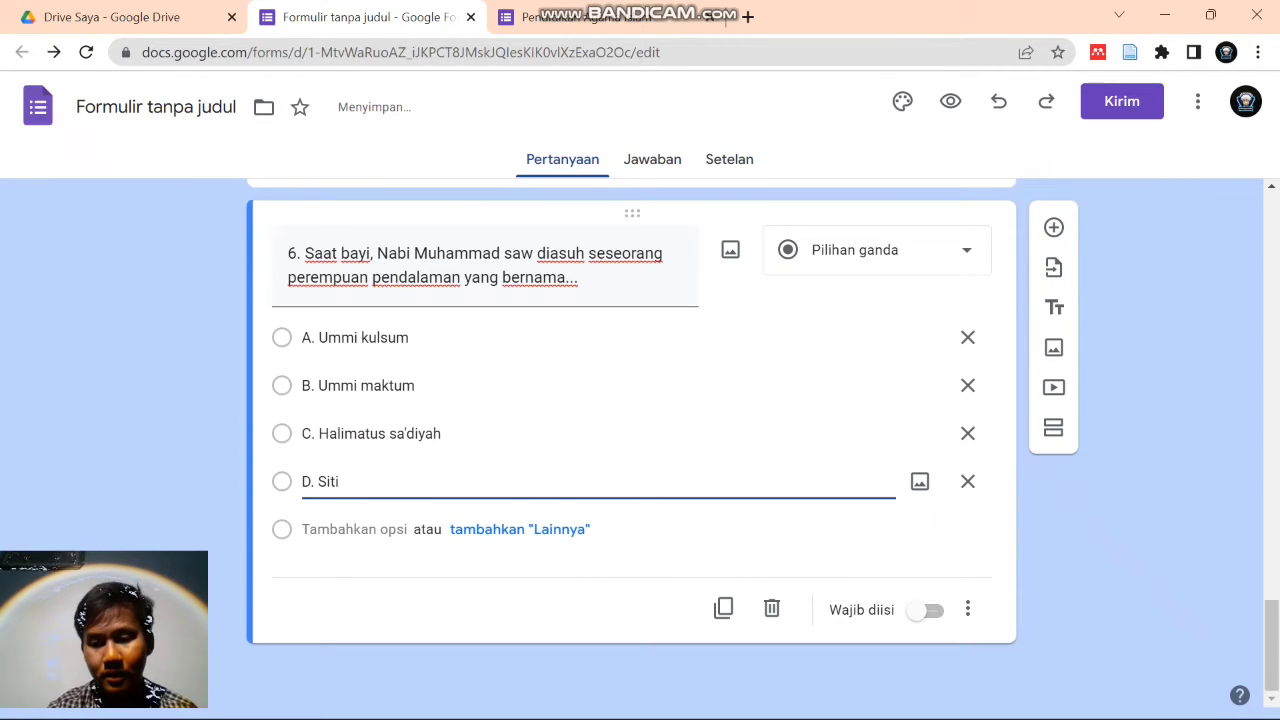
type(" Huzaifah")
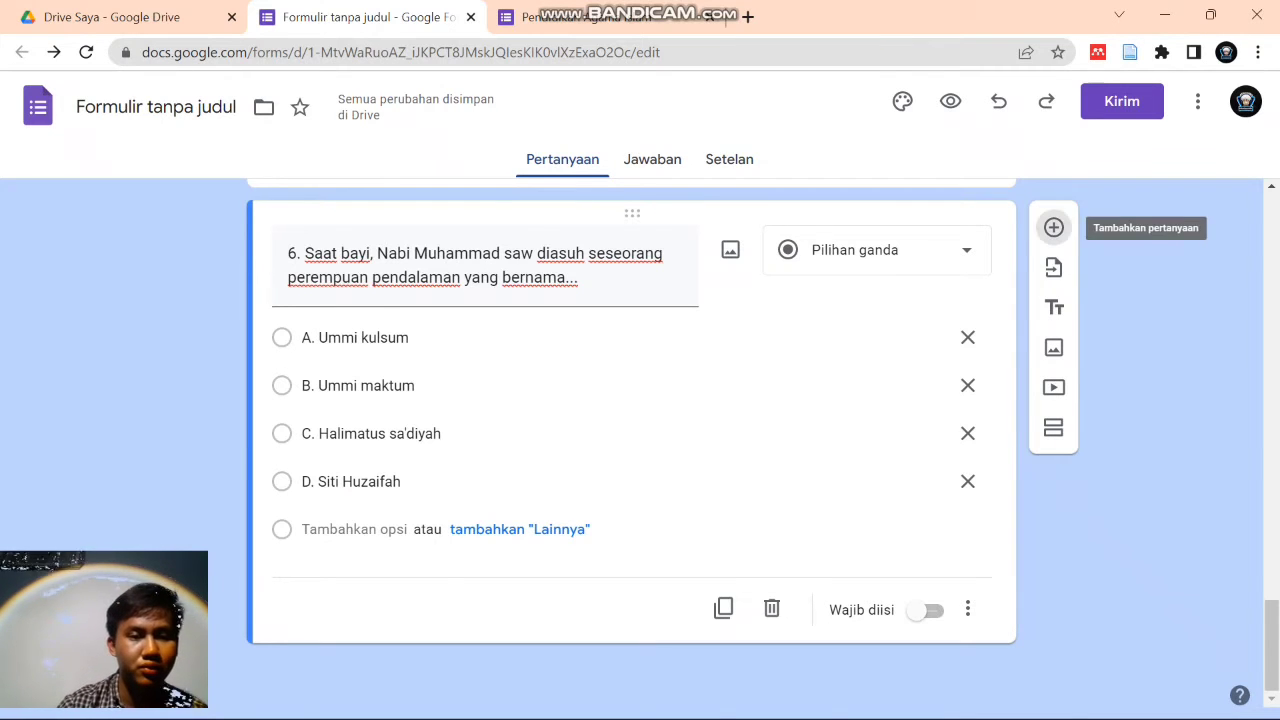
- Add a question below question 6 reading "7. Huruf nun sukun atau tanwin bertemu salah satu huruf hijaiyah dia didengungkan adalah..."
left_click(1053, 227)
type("7")
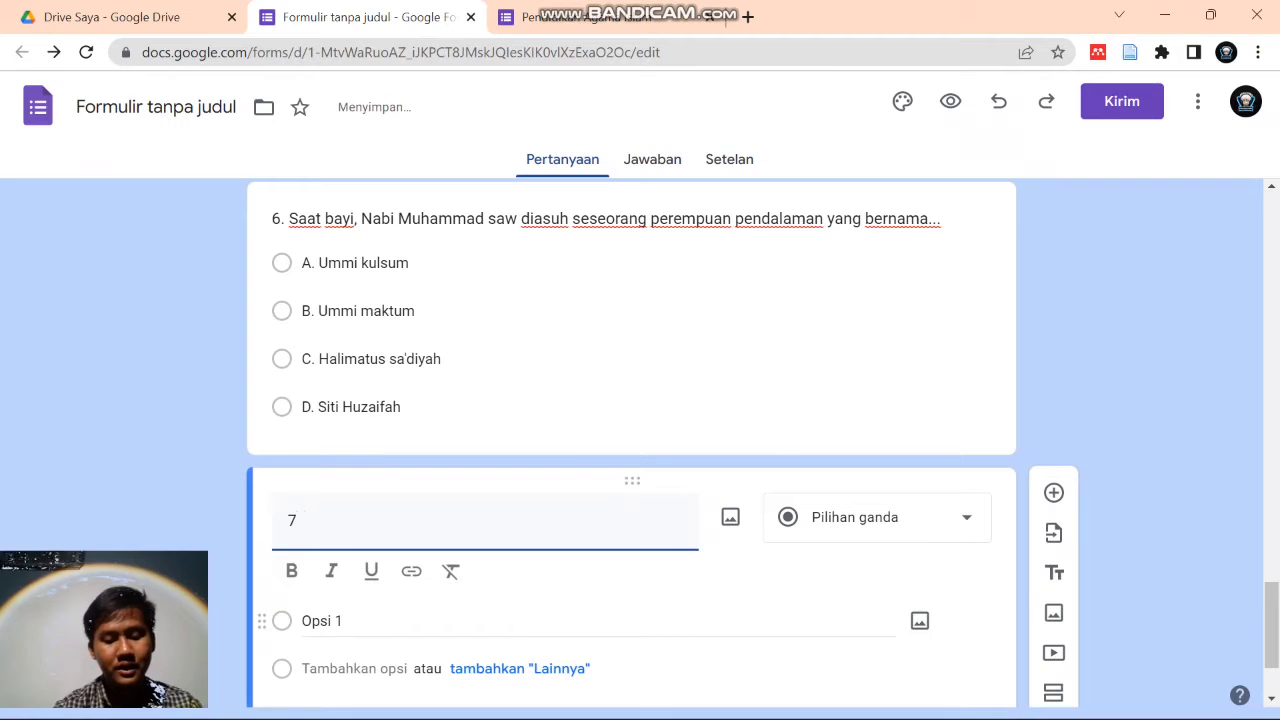
type(". ")
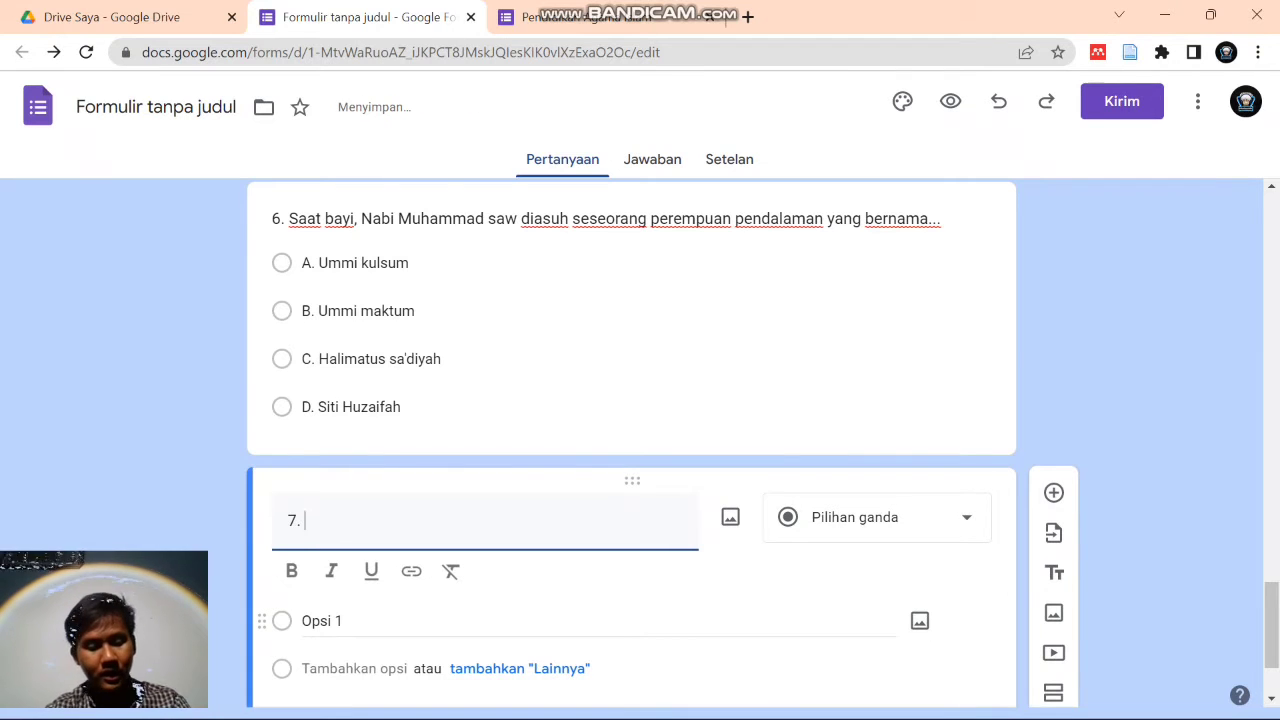
type("Huruf ")
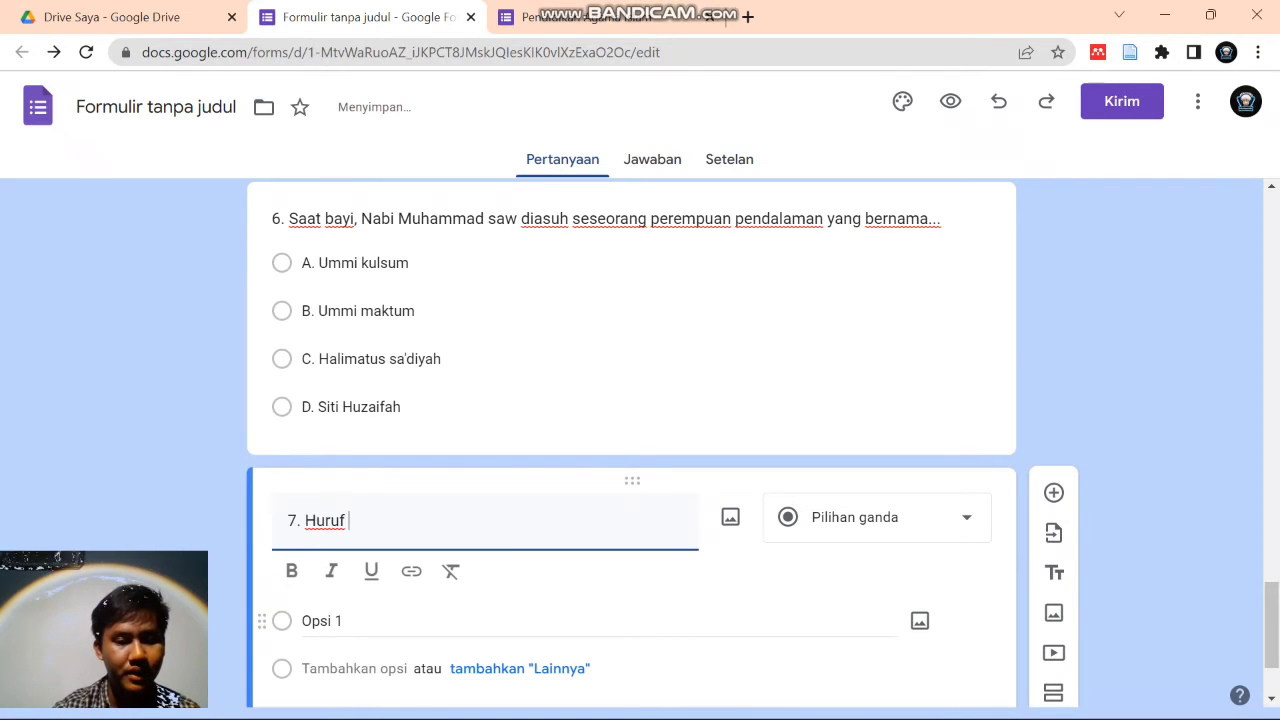
type("nun sukun")
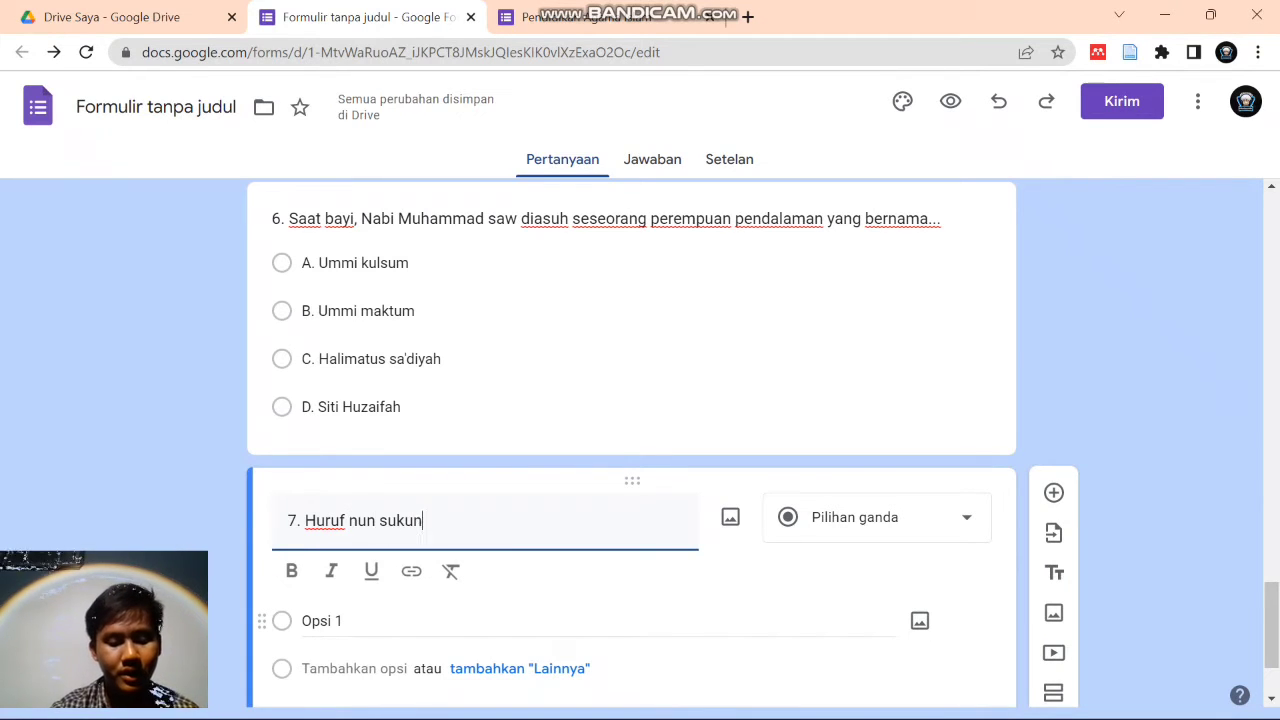
type(" atau tanwa")
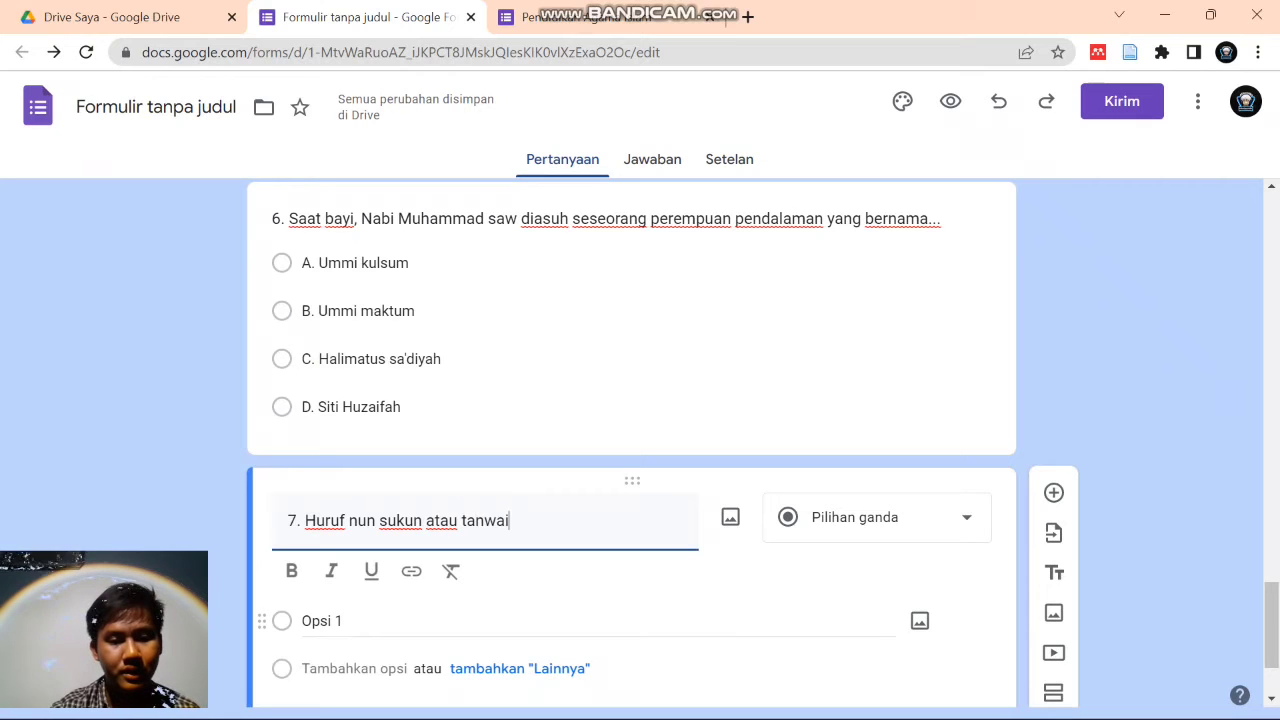
key("BackSpace")
type("in ber")
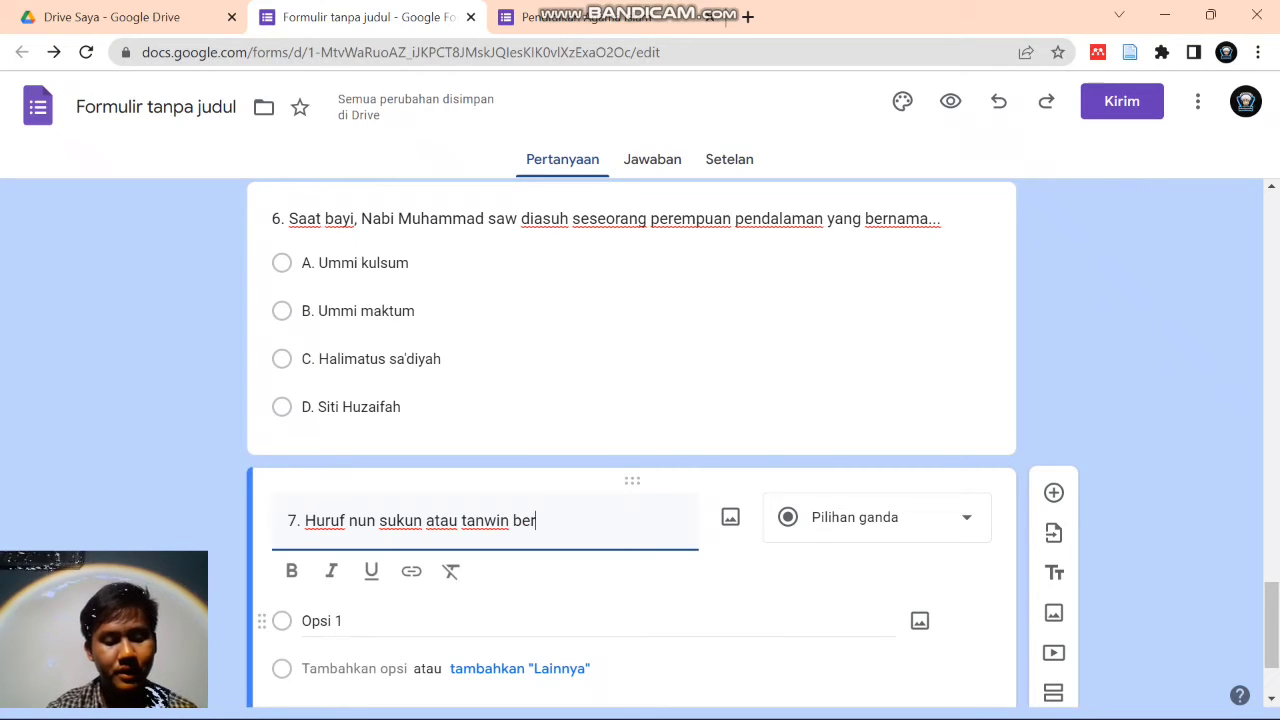
type("temu salah satu h")
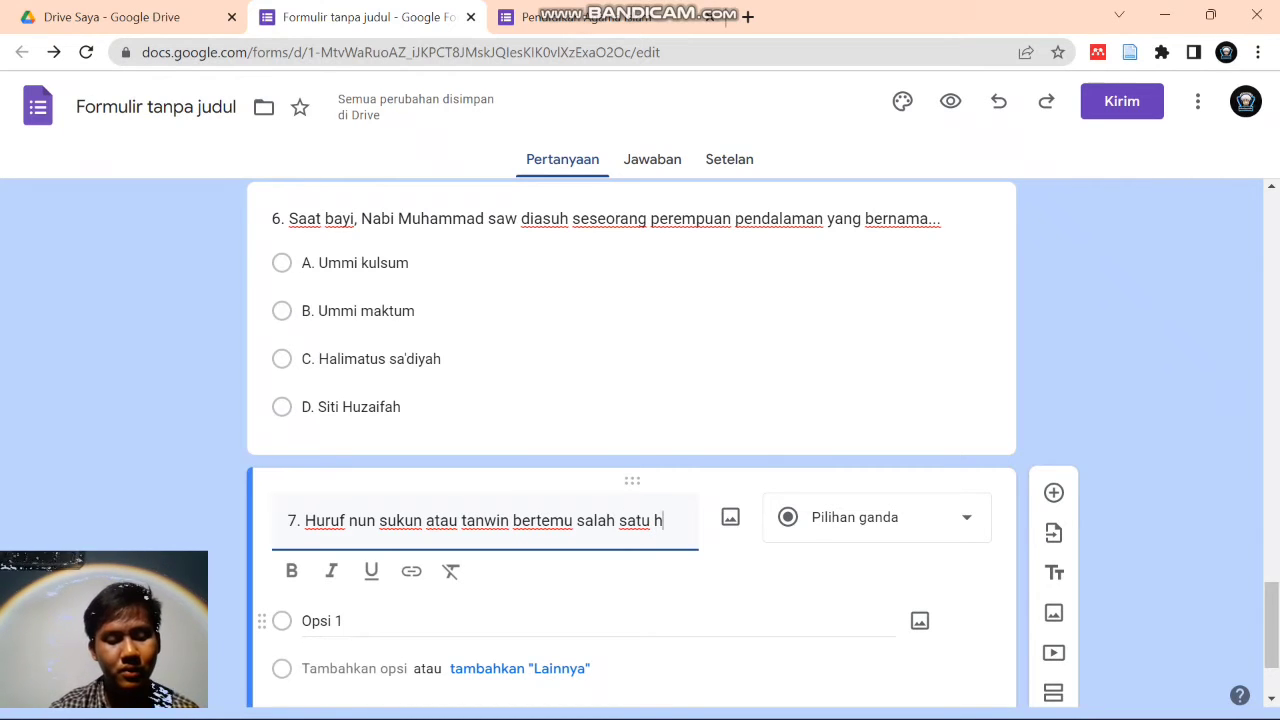
type("uruf hija")
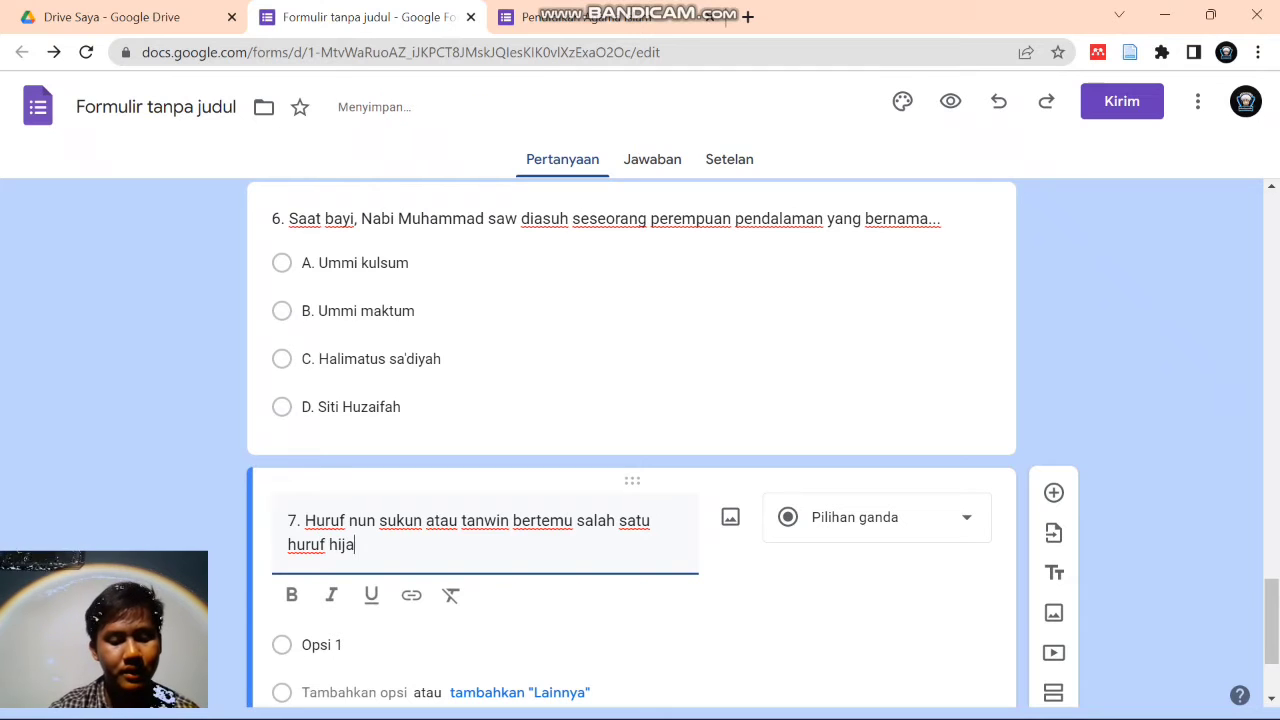
type("iyah")
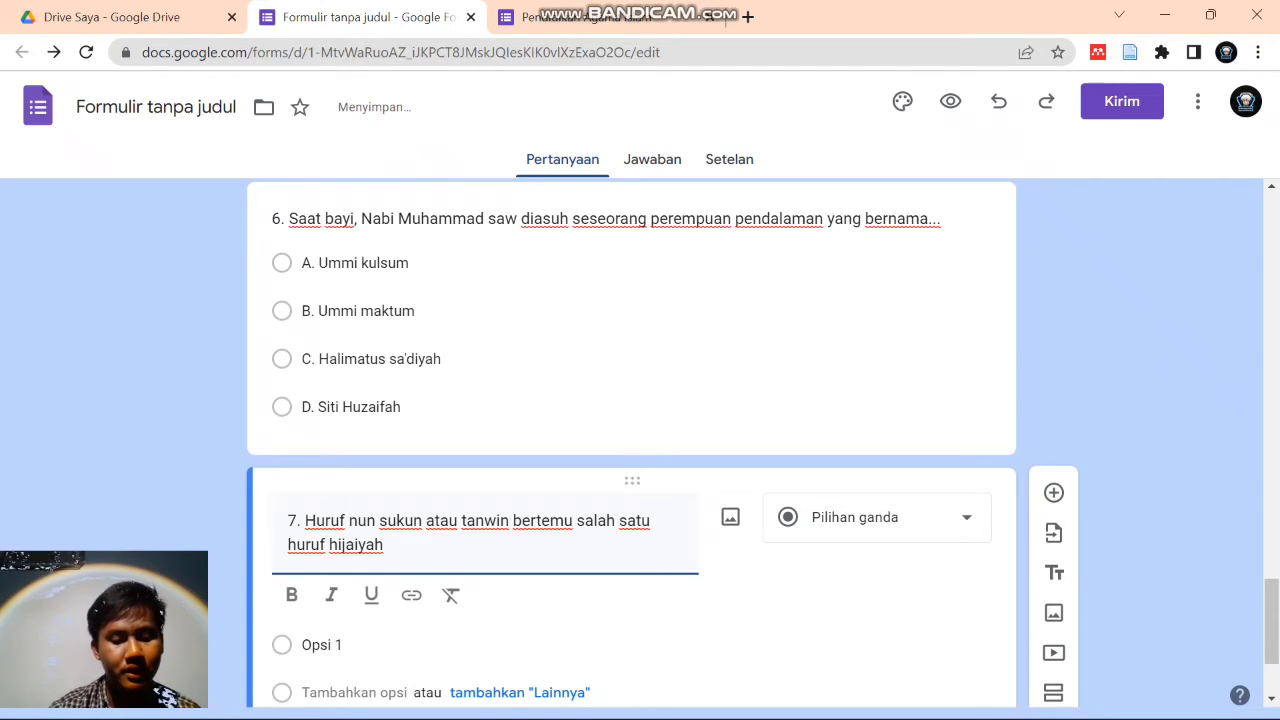
type(" dia didengu")
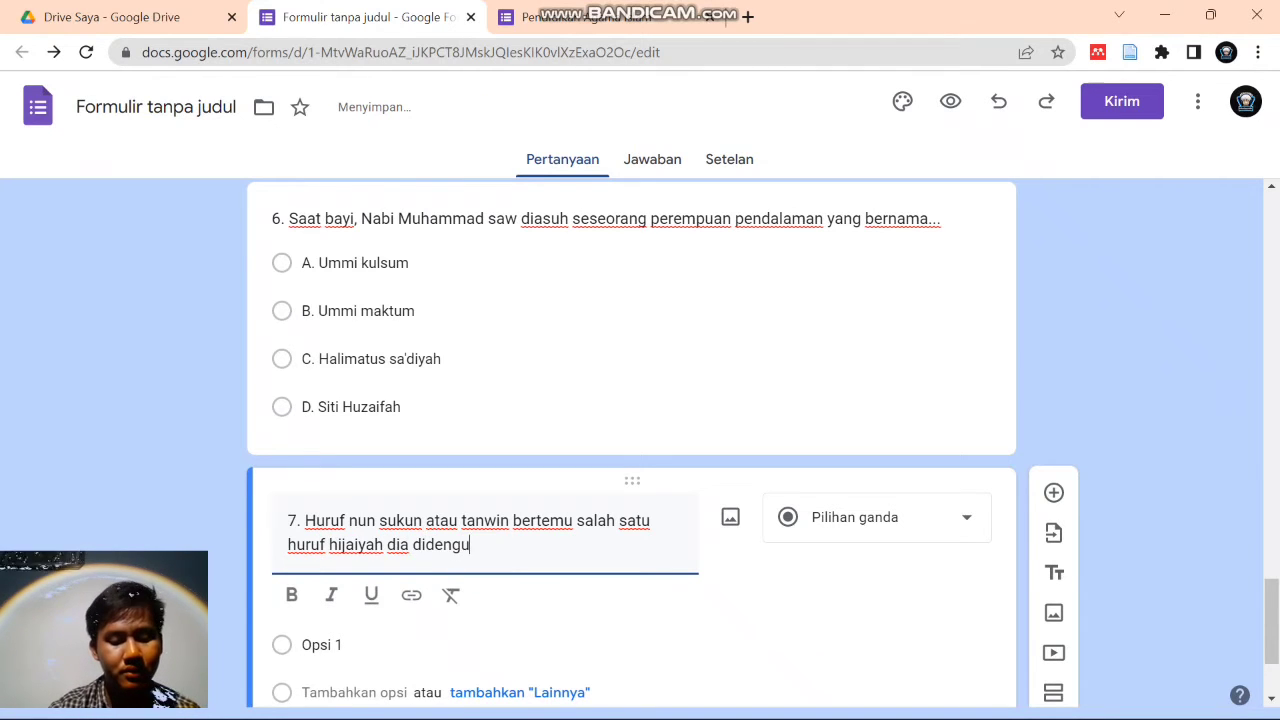
type("ngkan adalah")
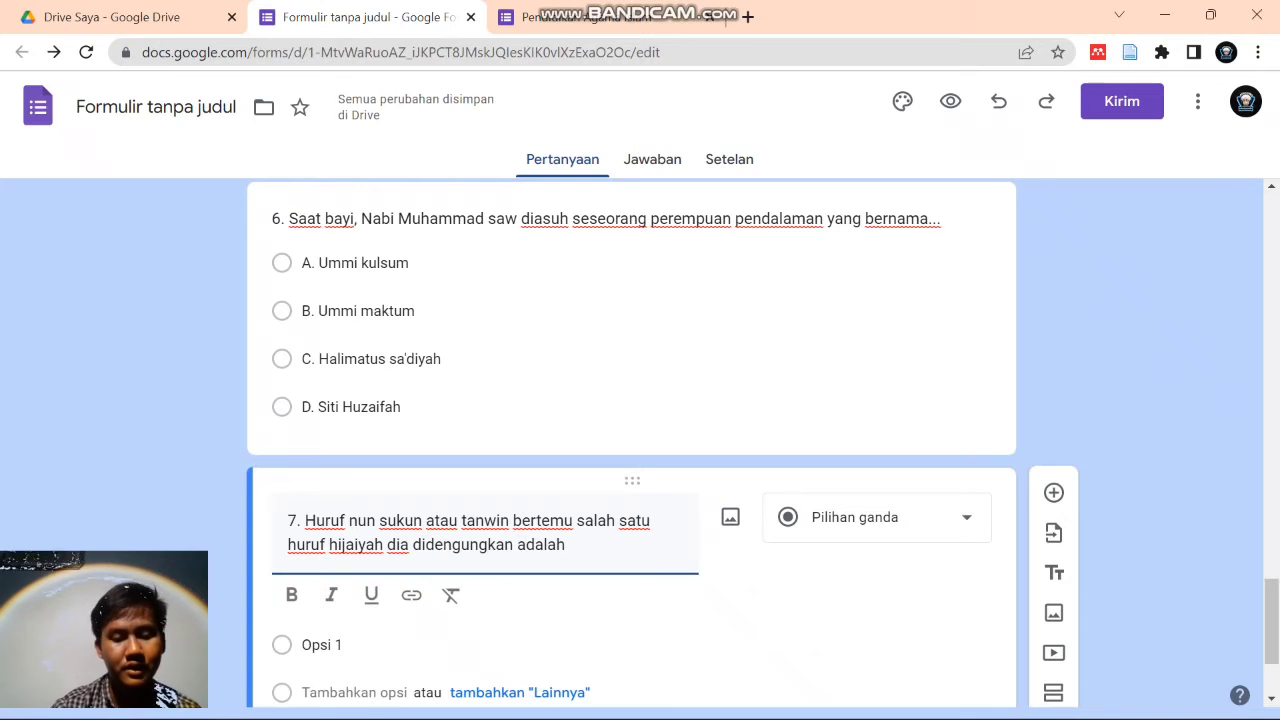
type("...")
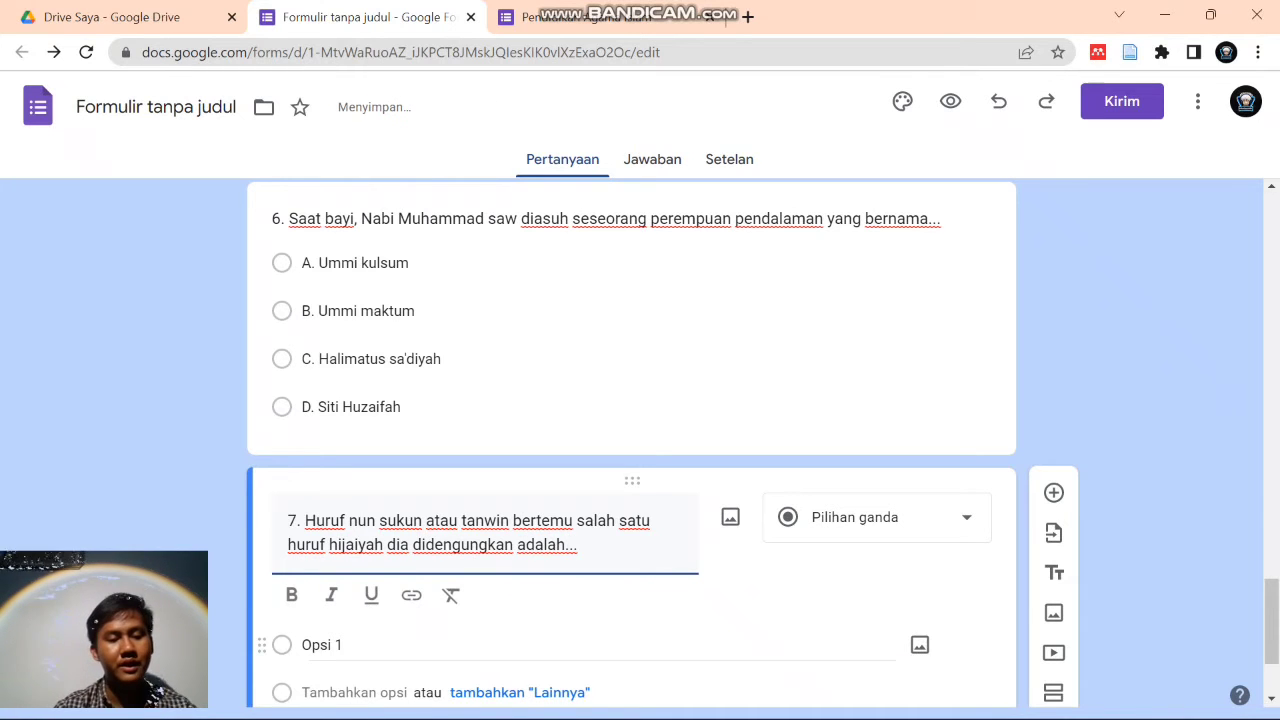
- Set question 7's first two answer options to "A. Idzhar" and "B. Idgham"
left_click(321, 644)
type("A. ")
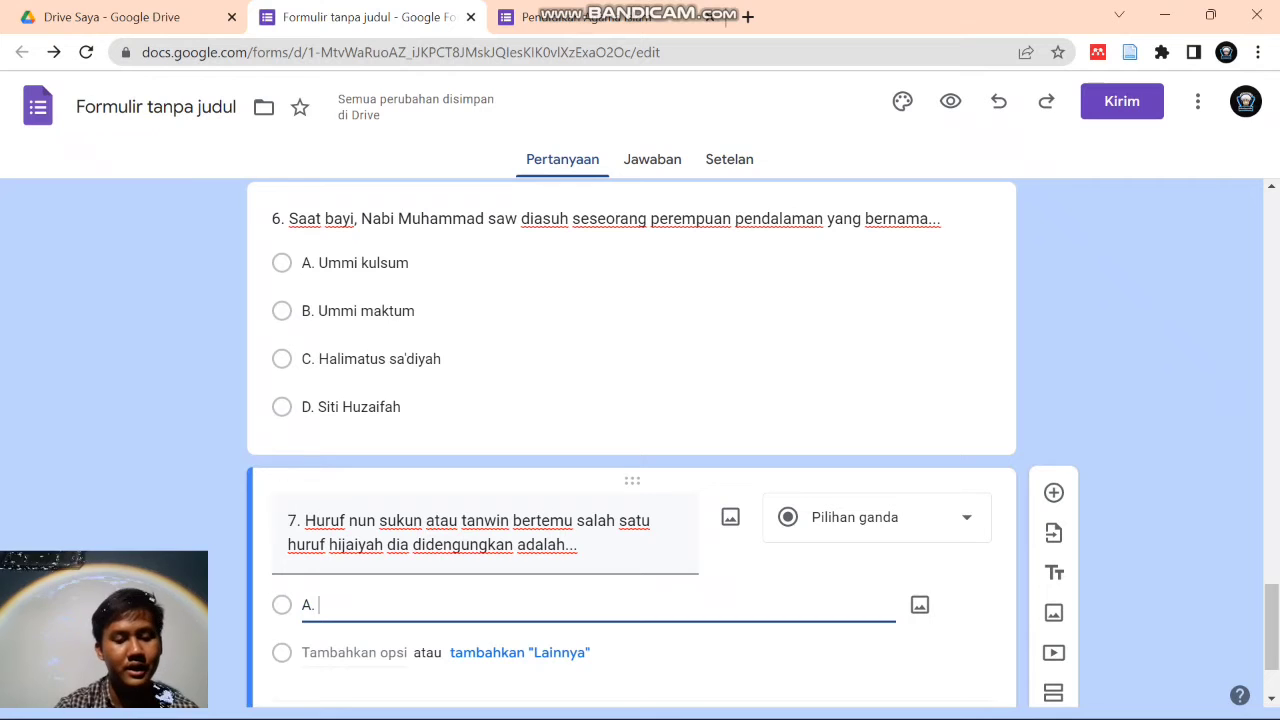
type("Idzhar")
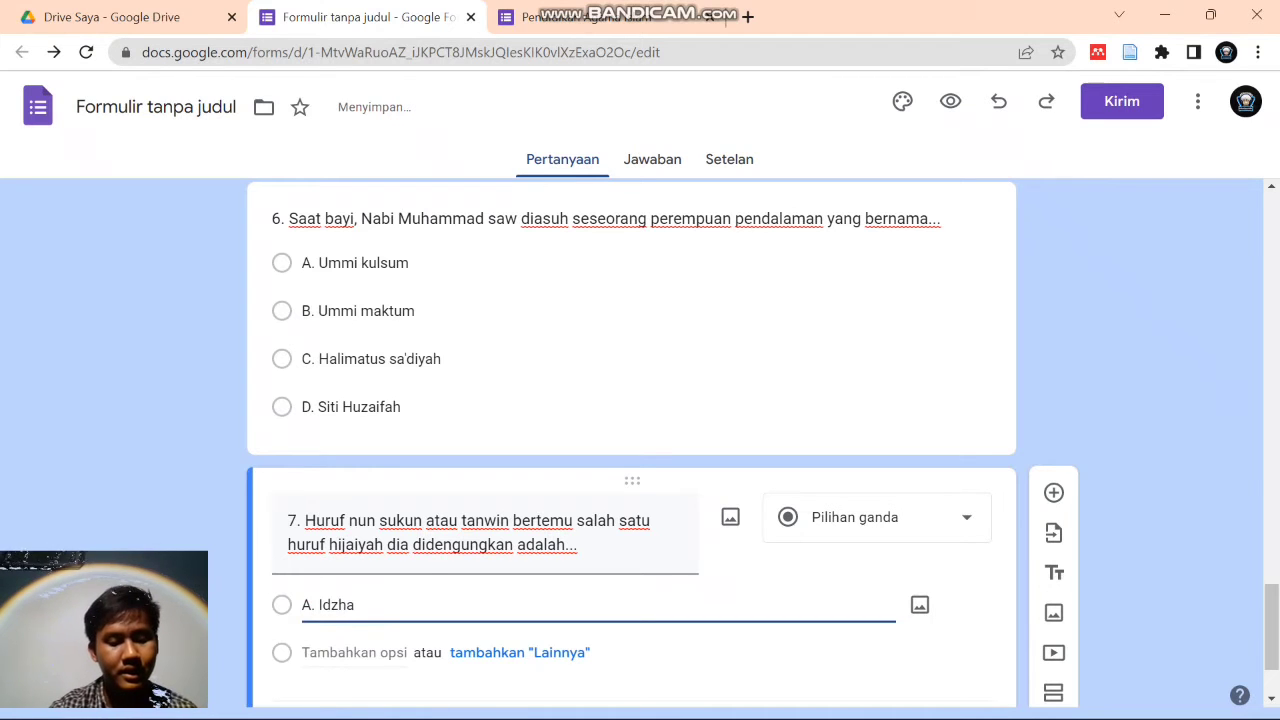
key("Return")
type("B. Idgham")
key("Return")
- Enter "C. Ikhfa" and "D. Iqlab" as the third and fourth answer options of question 7
type("C.")
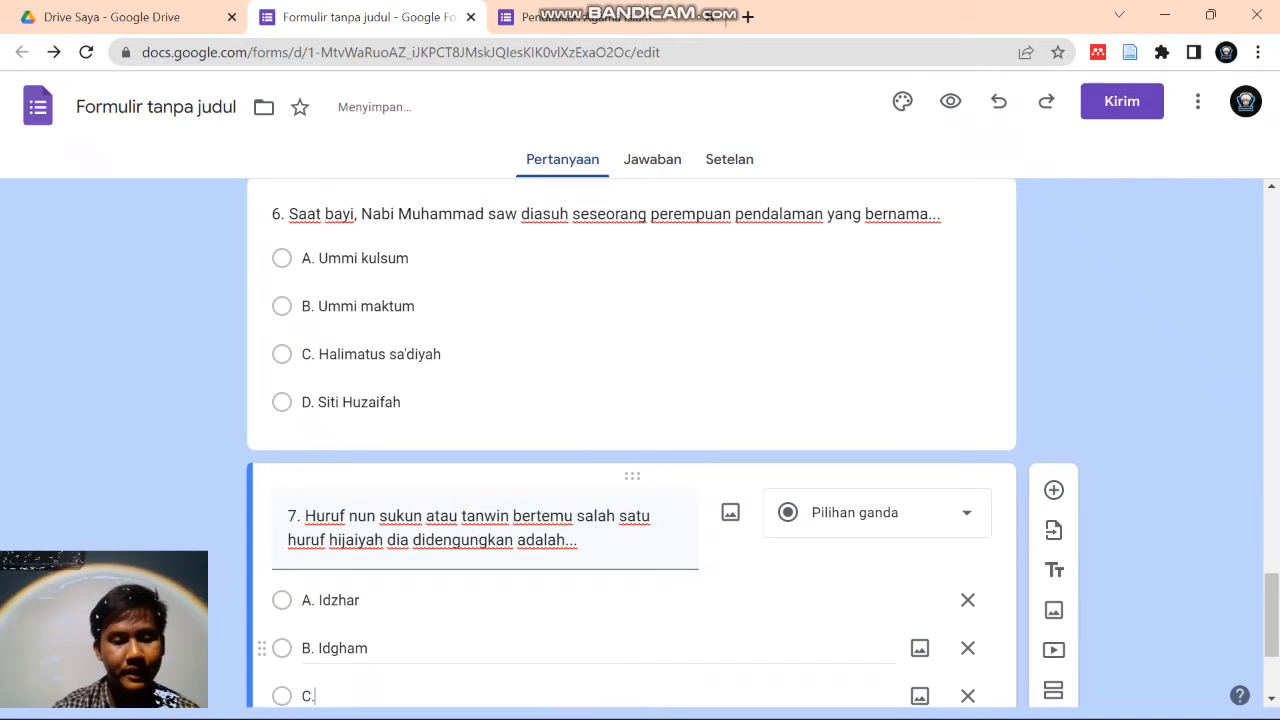
type(" Ikhfa")
key("Return")
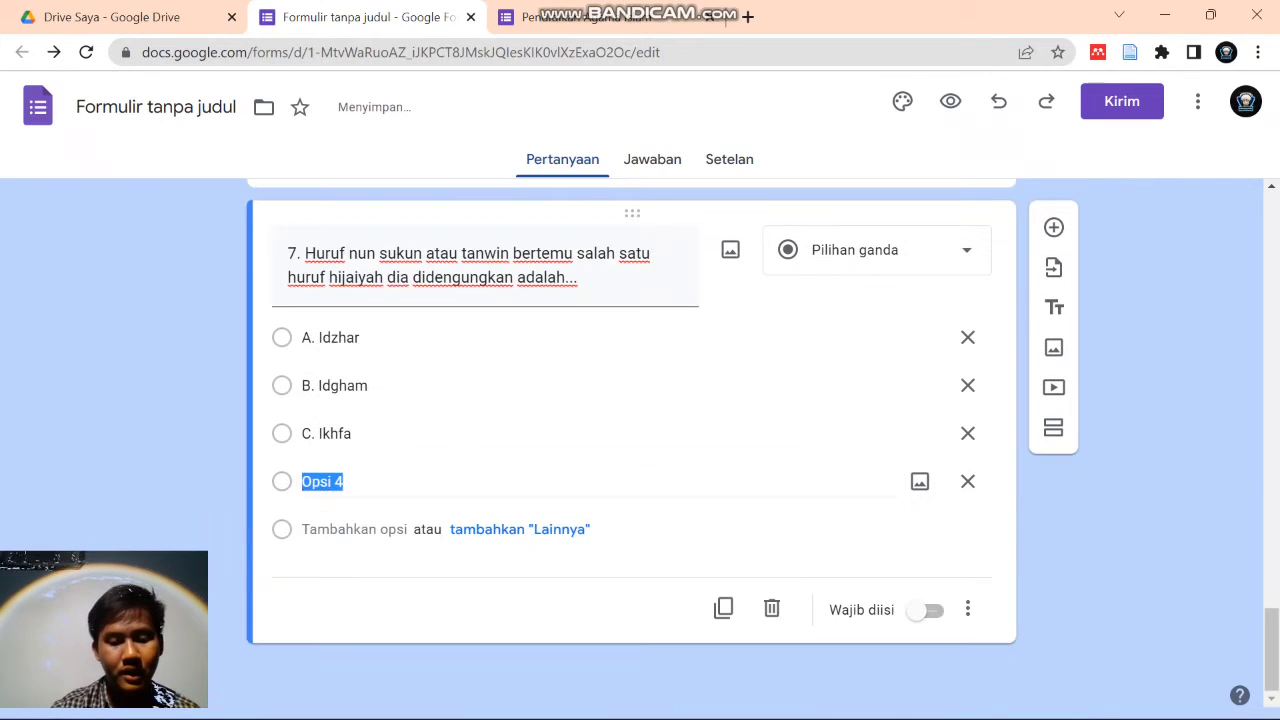
type("D")
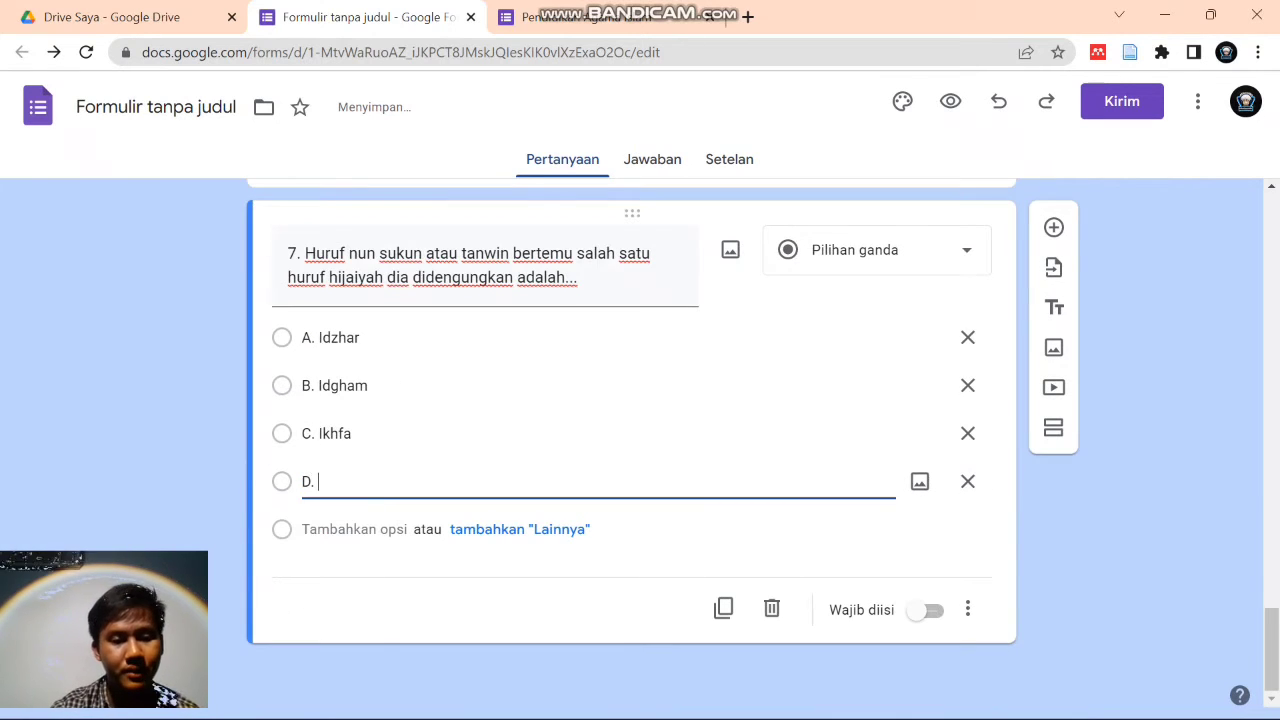
type(". Iqlab")
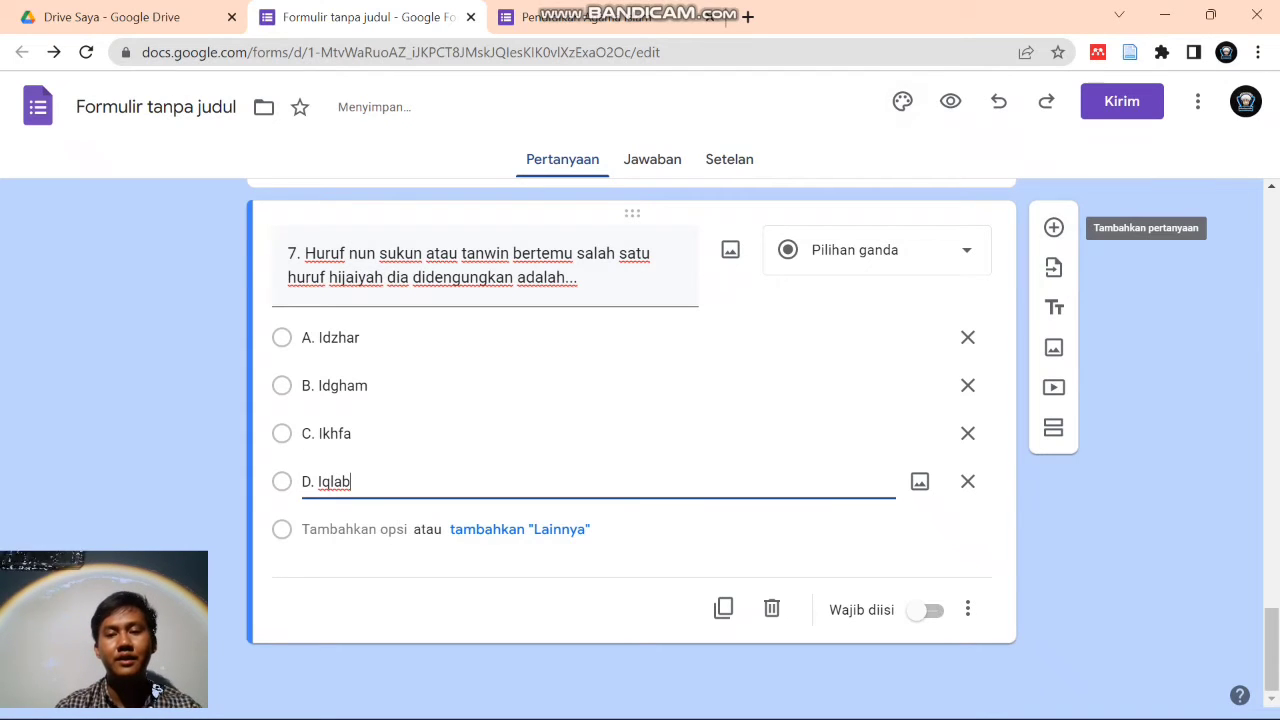
- Add a question below question 7 reading "8. Huruf nun sukun atau tanwin bertemu salah satu huruf 15 adalah hukum..."
left_click(1054, 227)
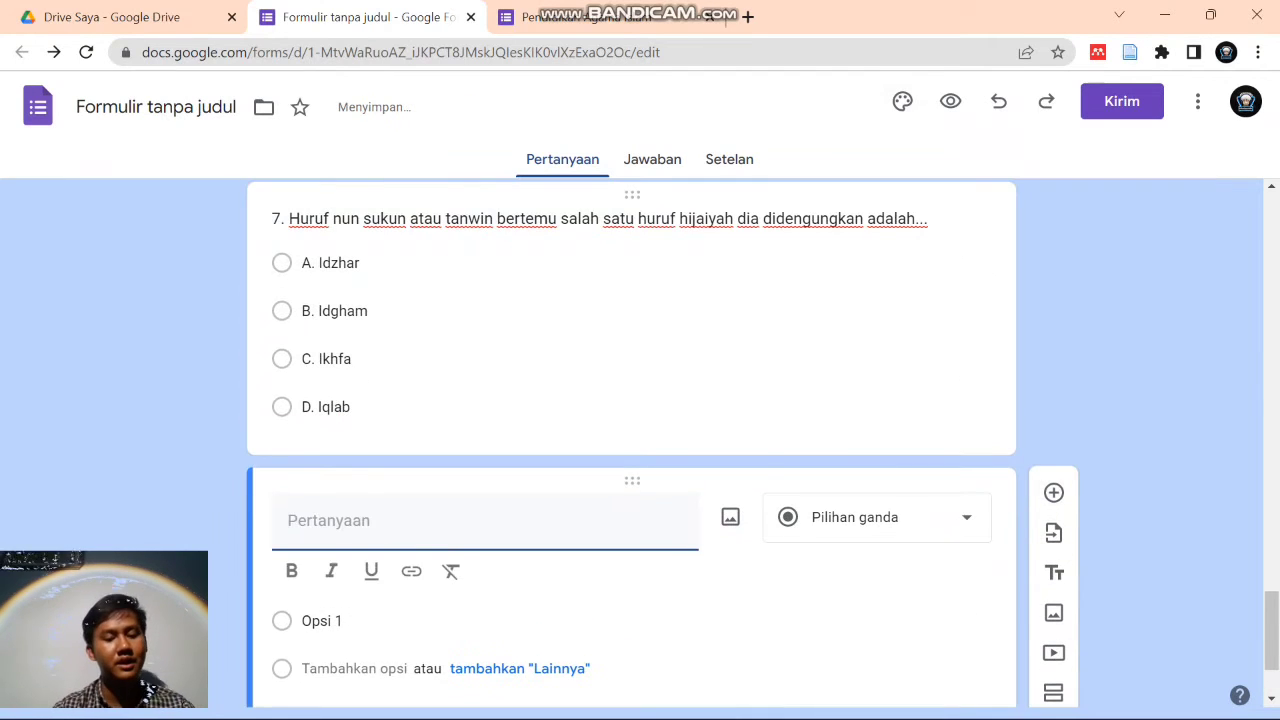
type("8. Hurufu")
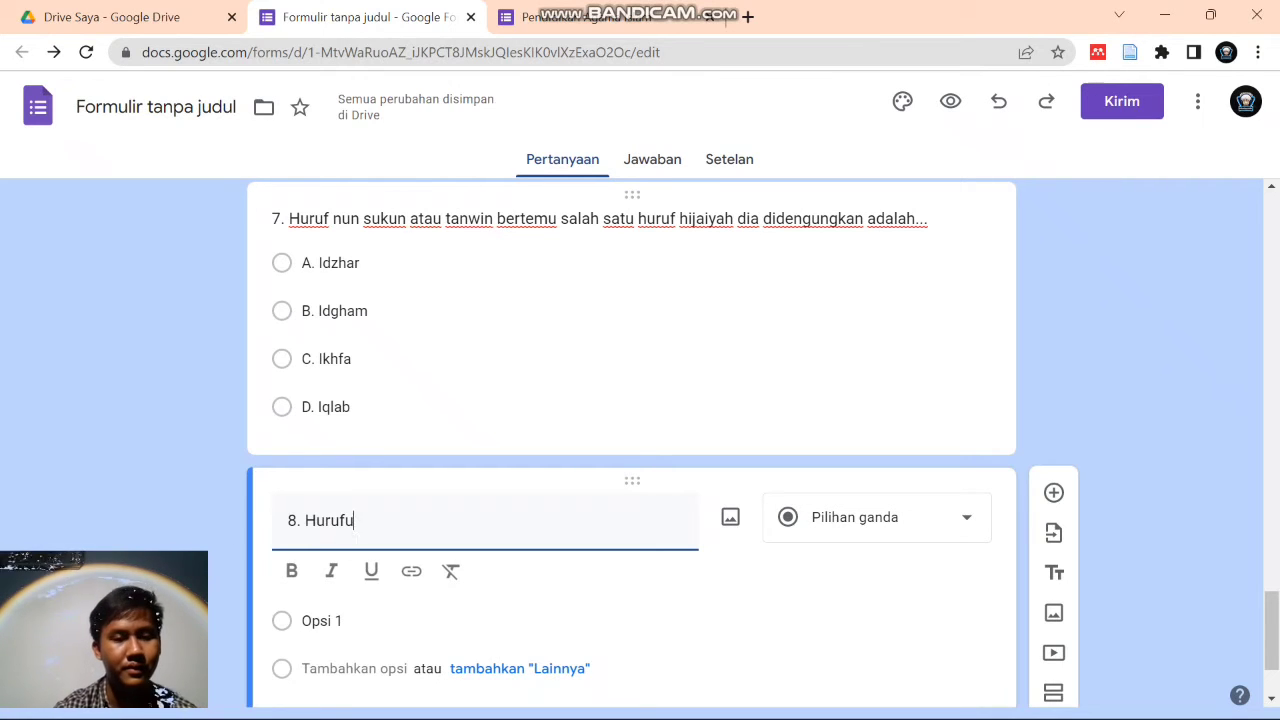
key("BackSpace")
key("BackSpace")
type("nun sukun ")
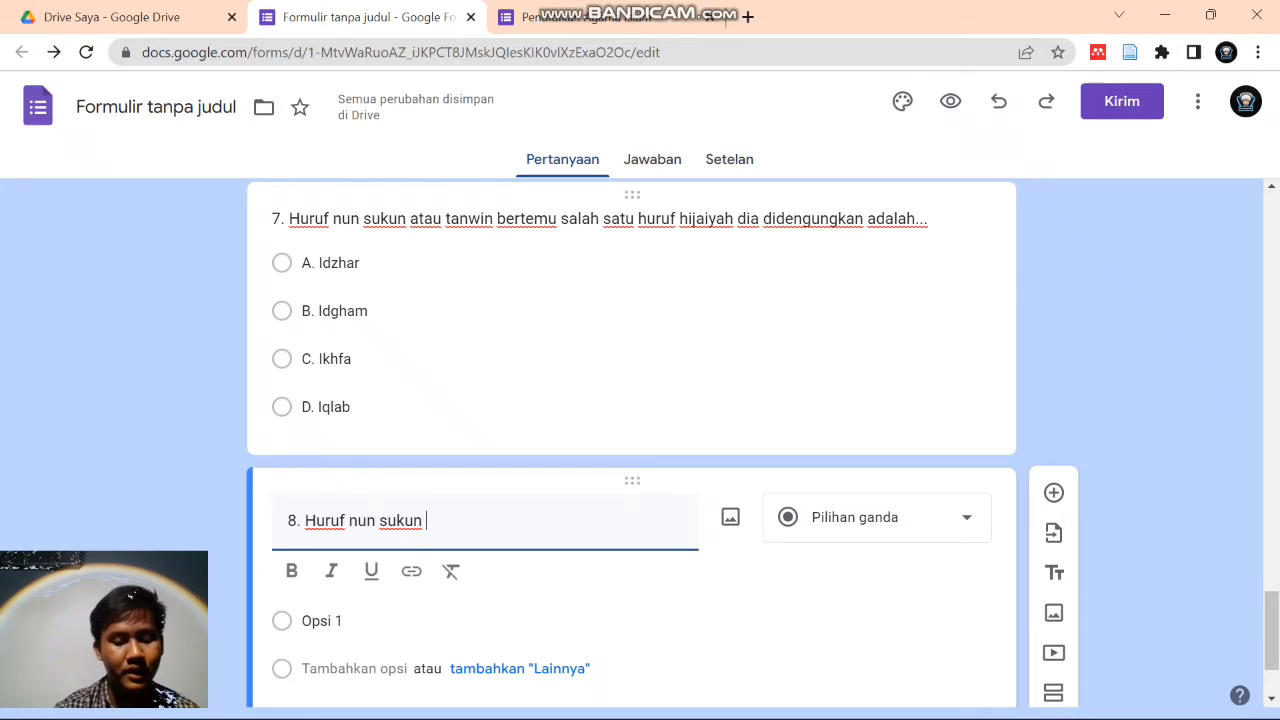
type("atau tanwin ")
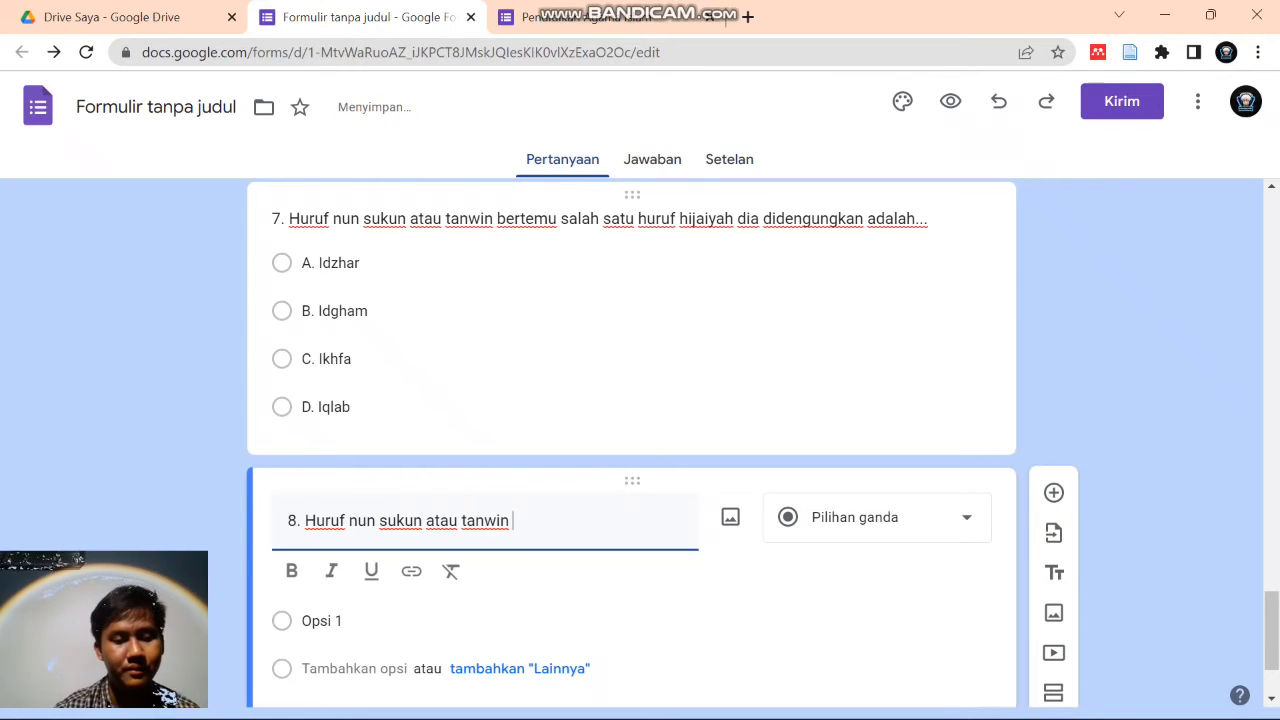
type("bertemu al")
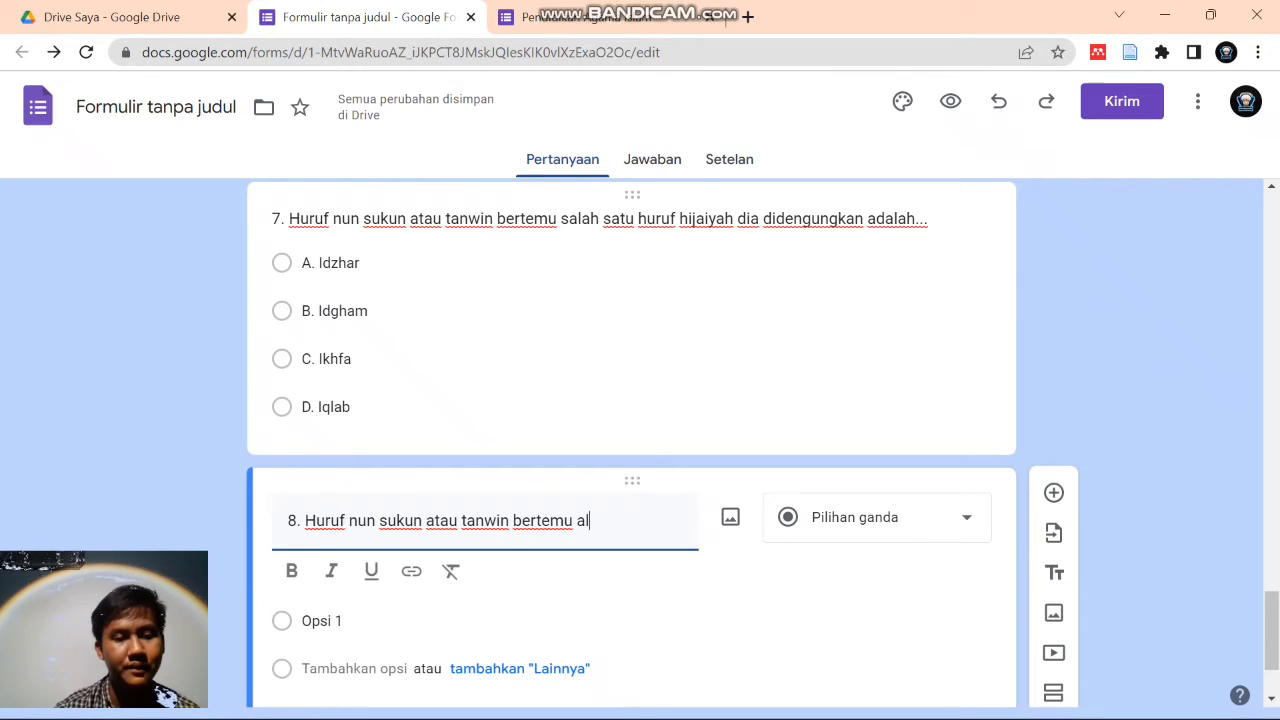
key("BackSpace")
key("BackSpace")
type("salah satu h")
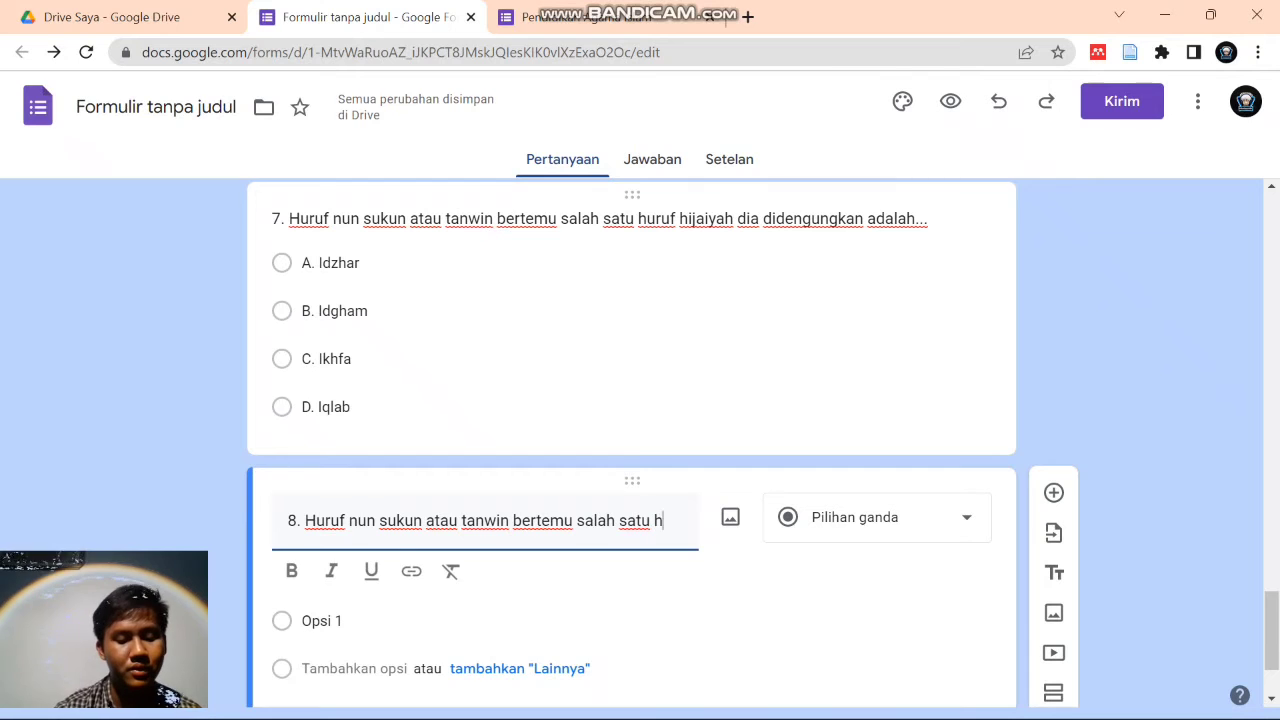
type("uruf 15 adalah ")
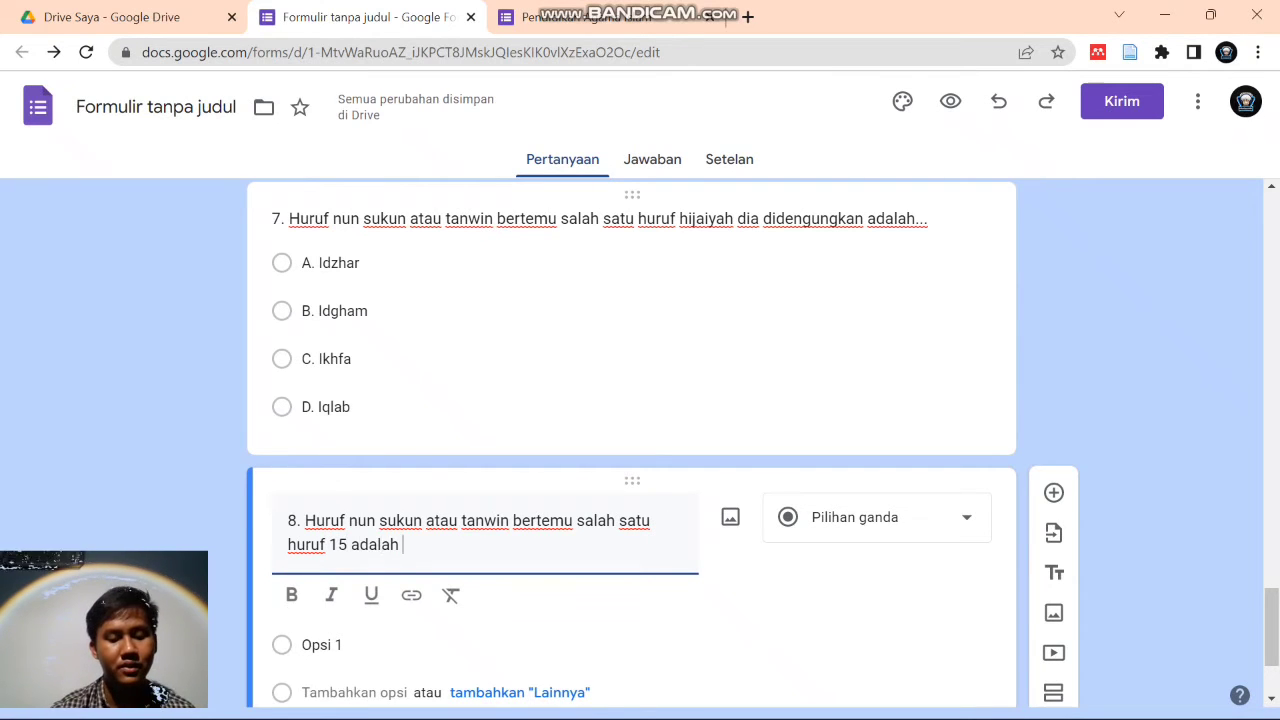
type("hukum...")
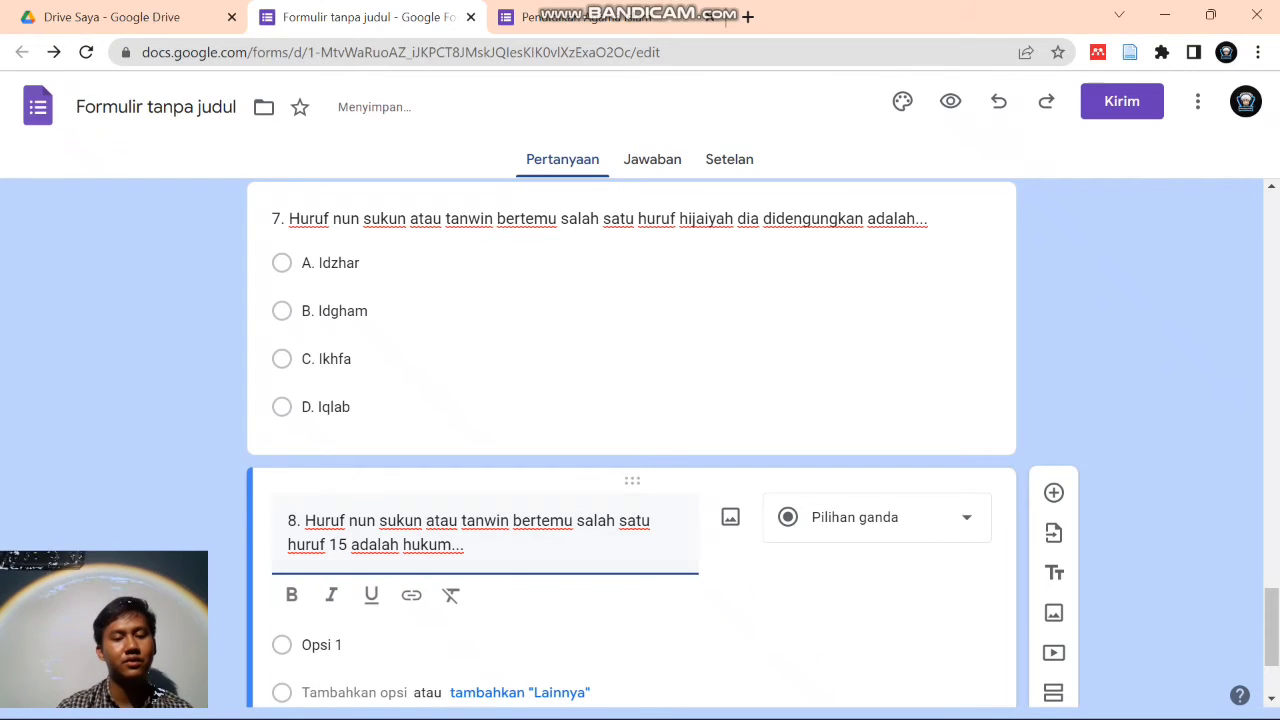
- Set question 8's first two answer options to "A. Ikhfa" and "B. Idzhar"
left_click(321, 645)
type("A. Ikhfa")
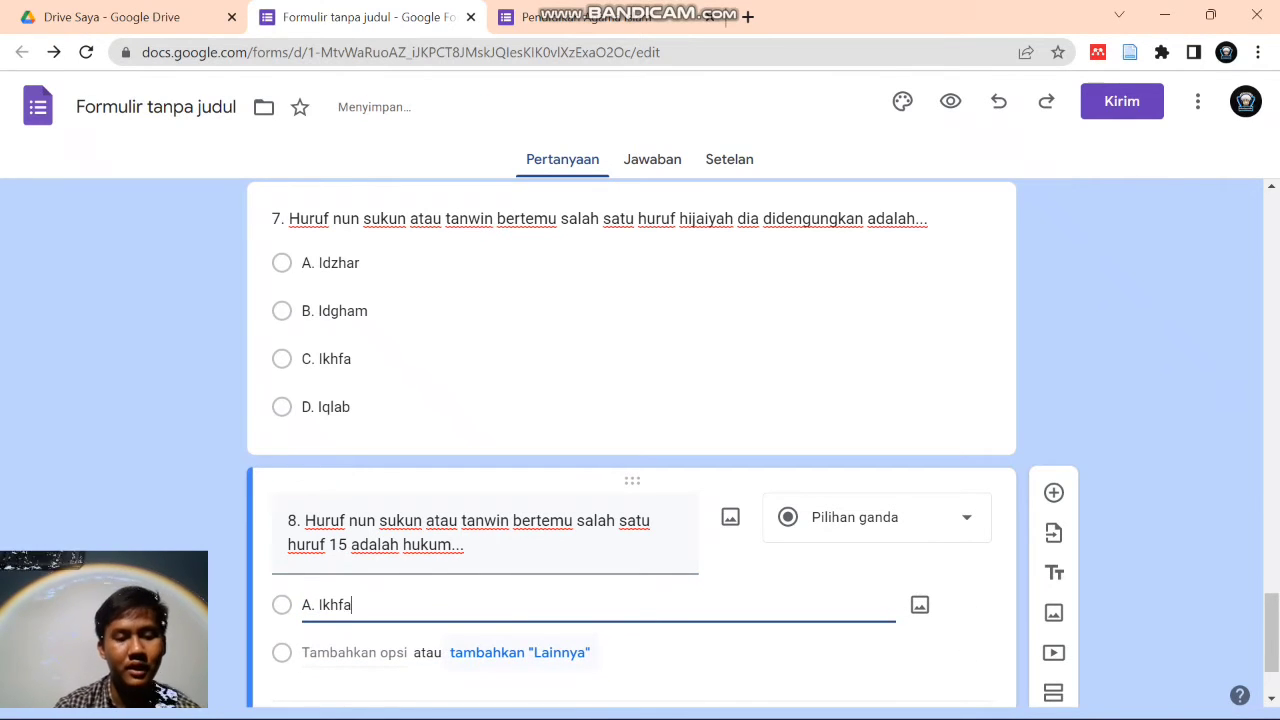
key("Return")
type("B. Idzhar")
key("Return")
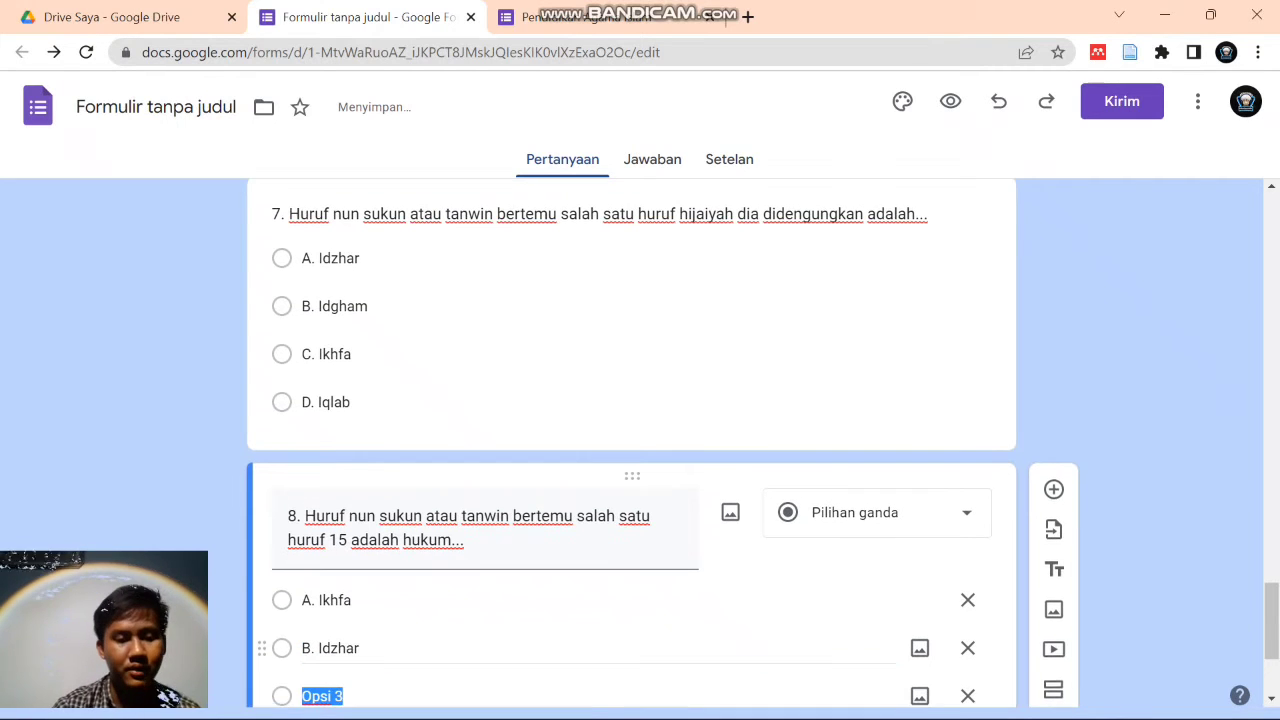
- Enter "C. Idgma mutamasilayin" and "D. Iqlab" as the third and fourth answer options of question 8
type("C.")
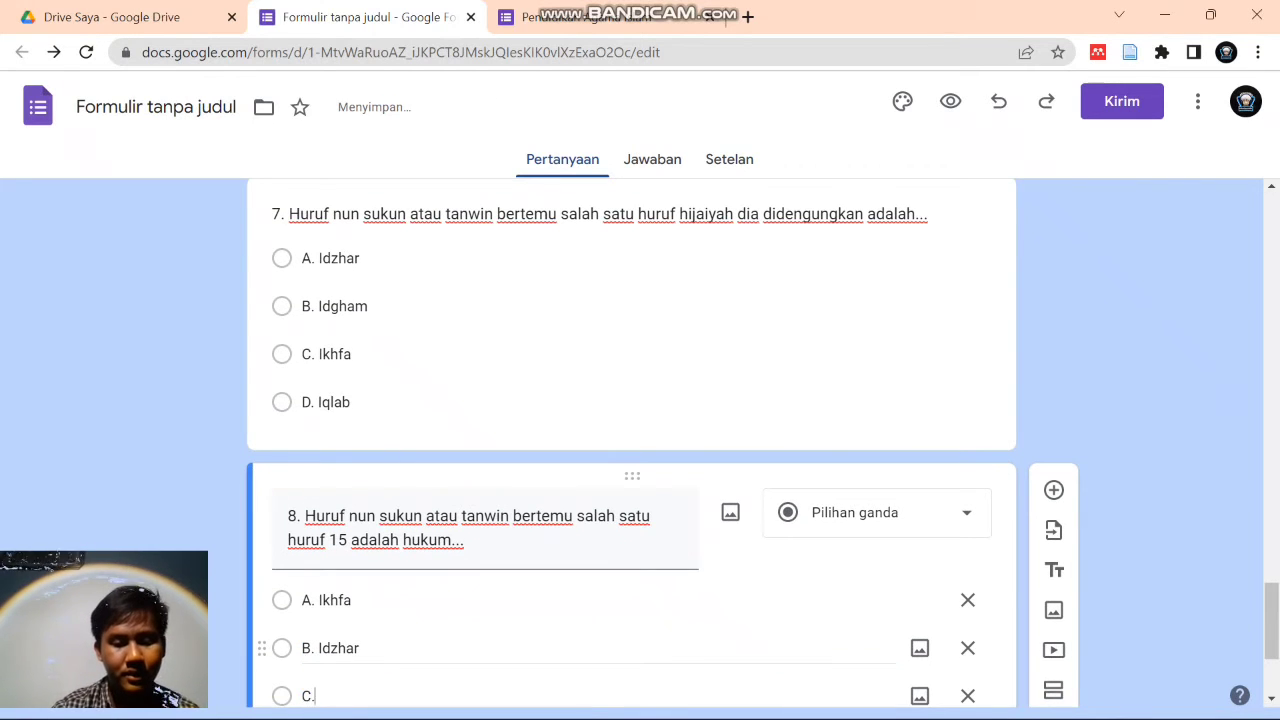
type(" Idgma")
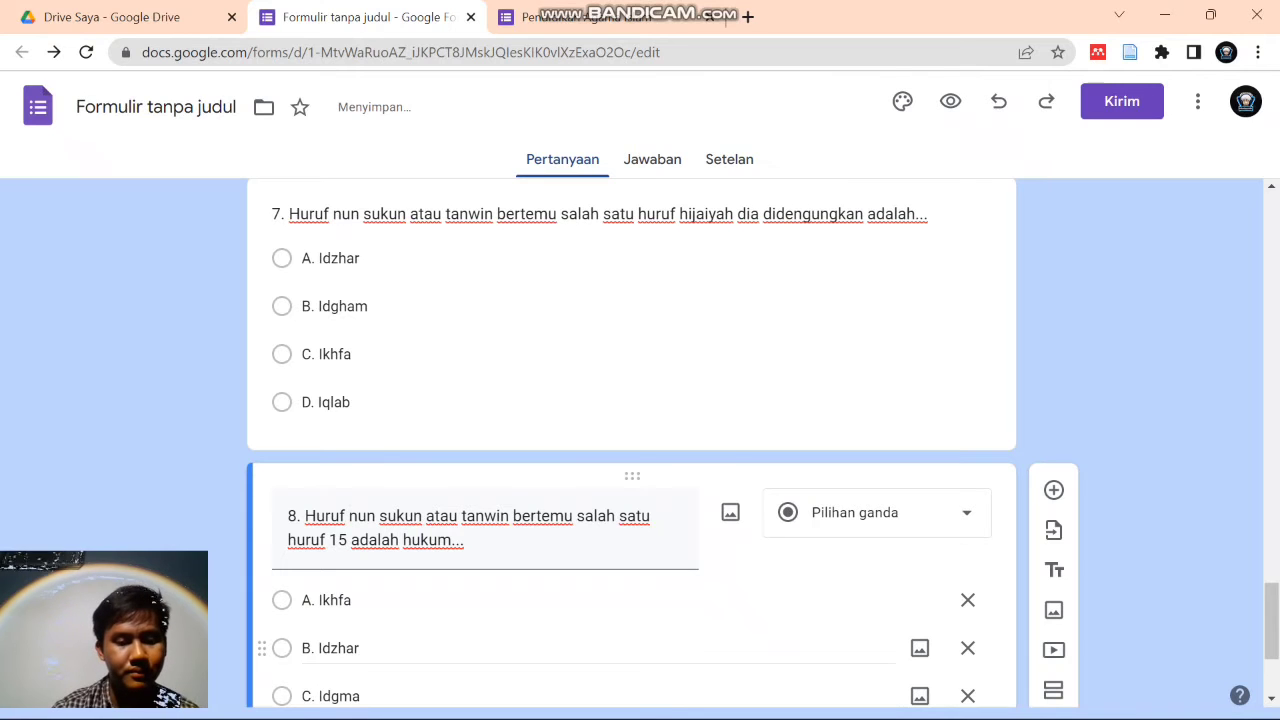
type(" mutamasilayin")
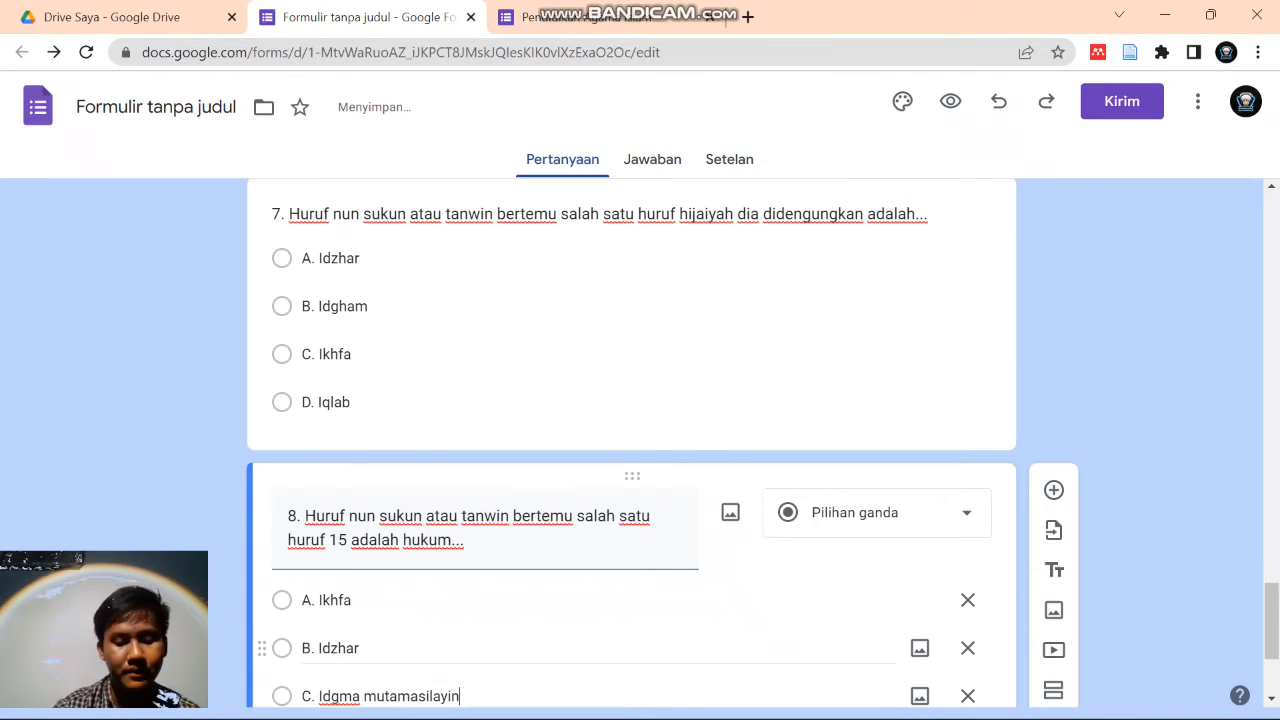
key("Return")
type("D")
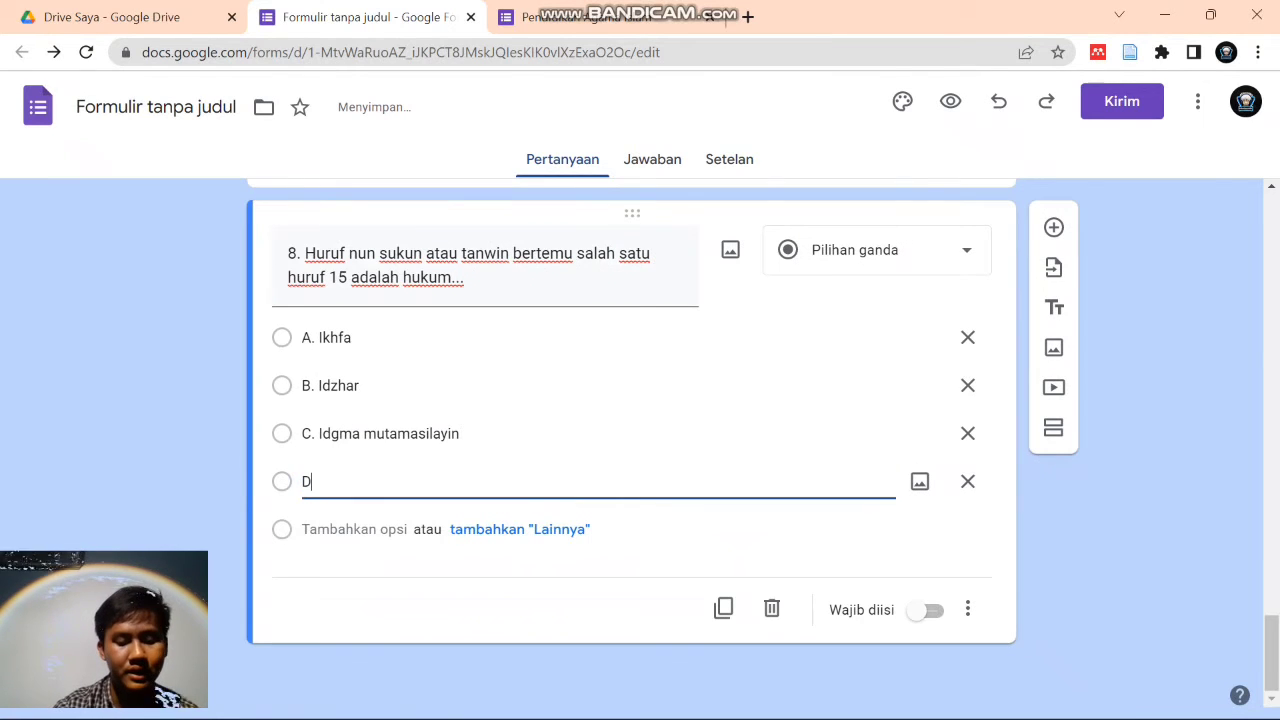
type(". Iqlab")
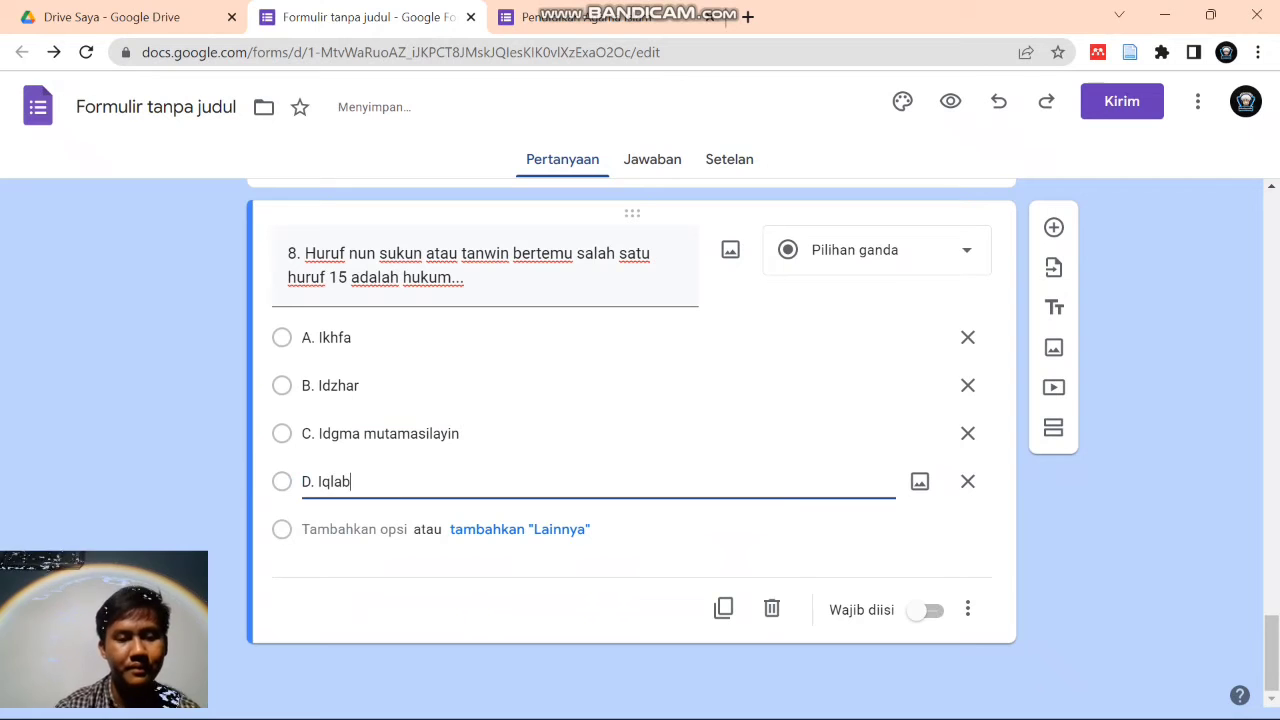
key("Escape")
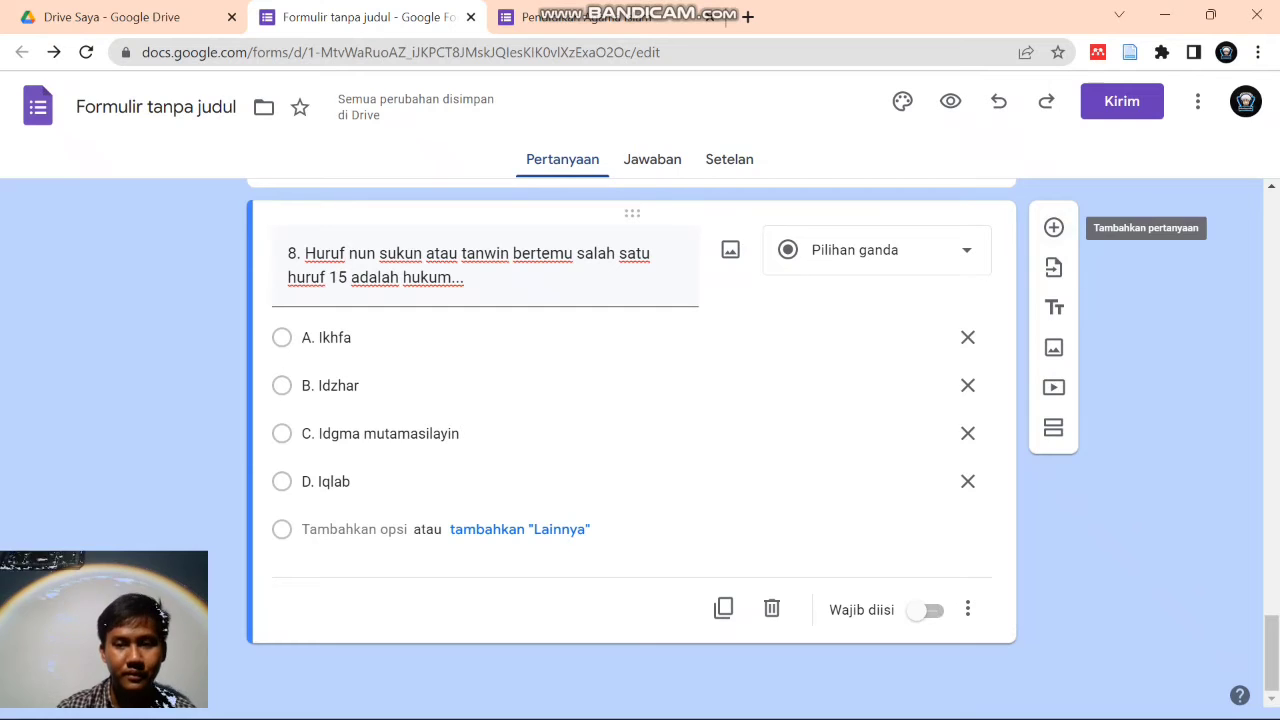
- Add a question below question 8 reading "9. Hukum alif lam syamyiah ada berapa huruf..."
left_click(1054, 227)
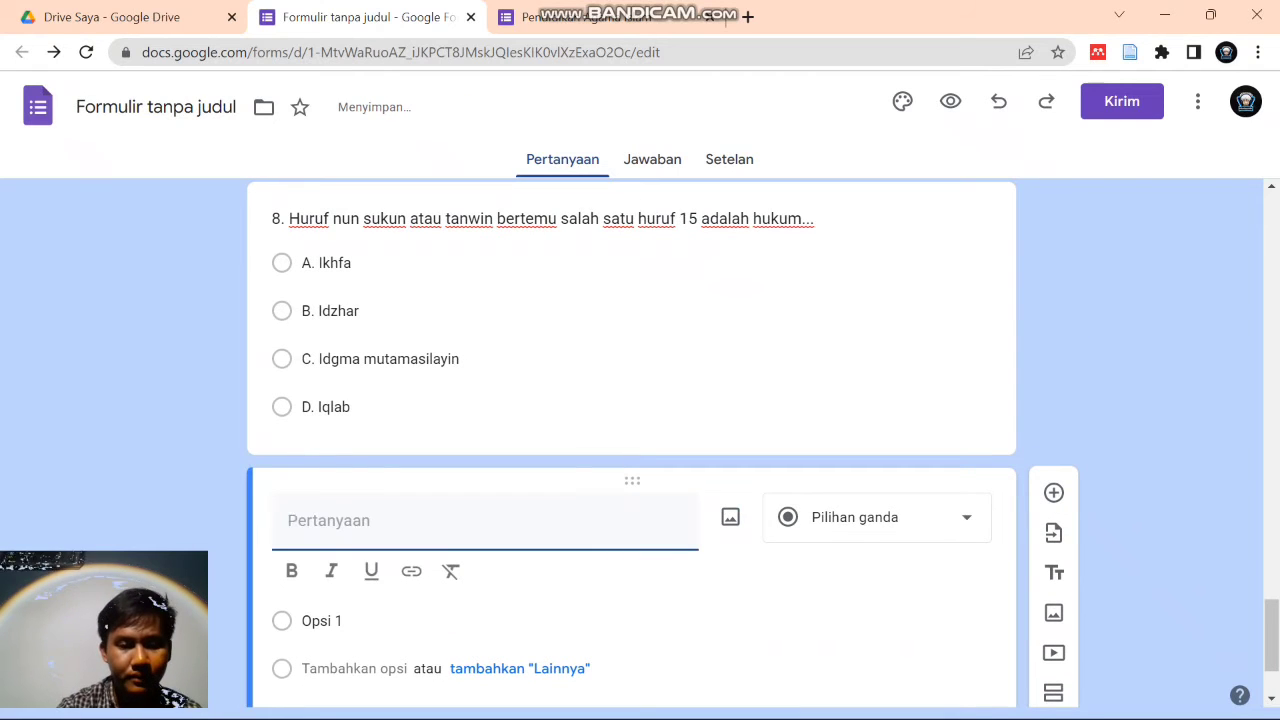
type("9. ")
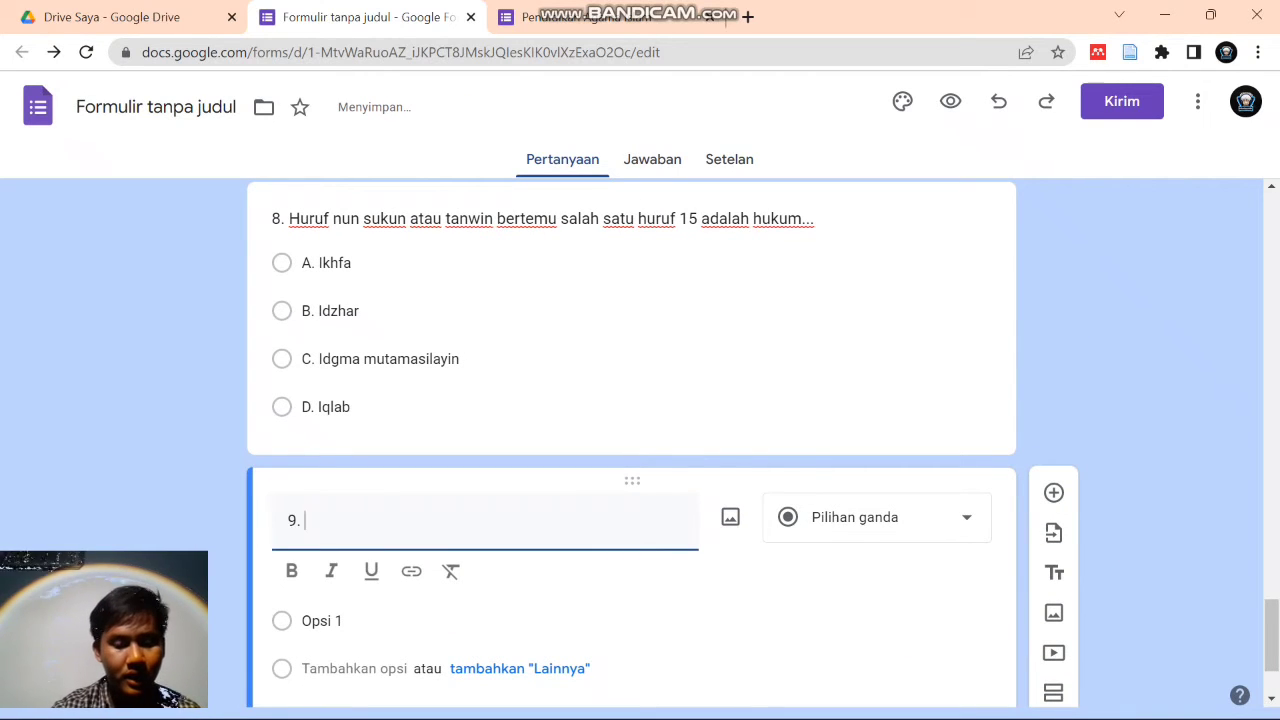
type("Hukum alif lam s")
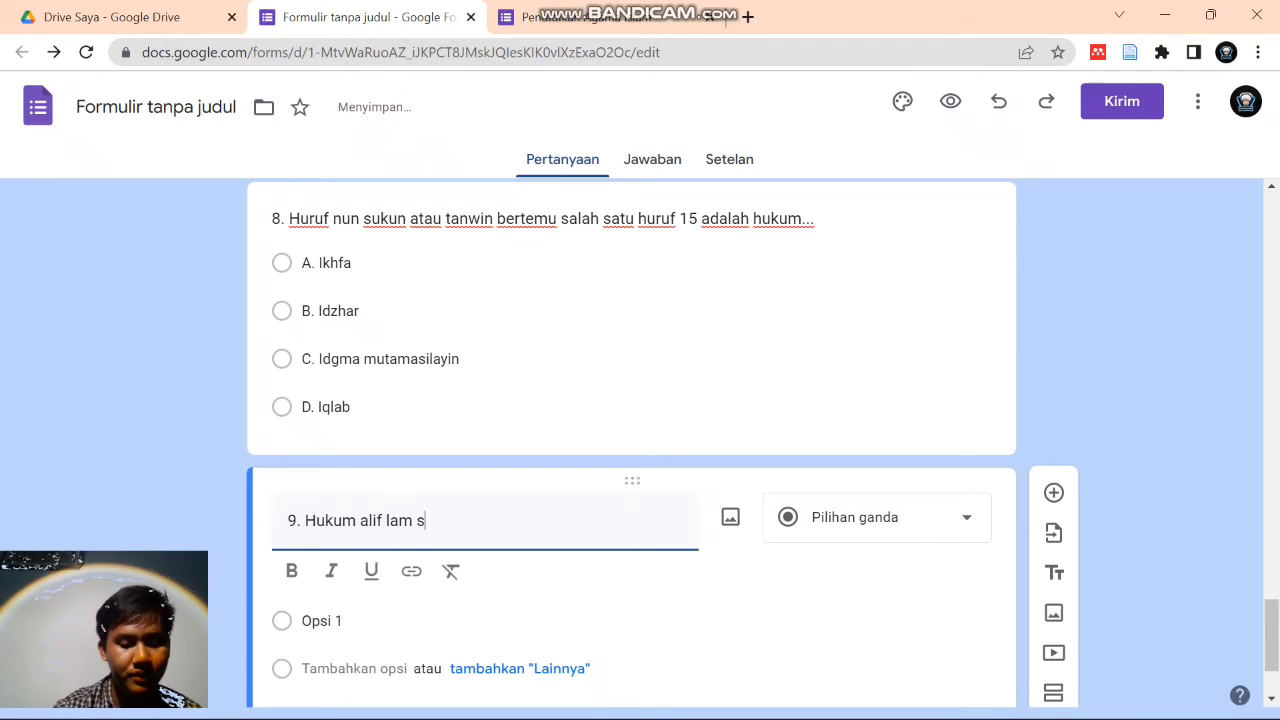
type("yamyiah ")
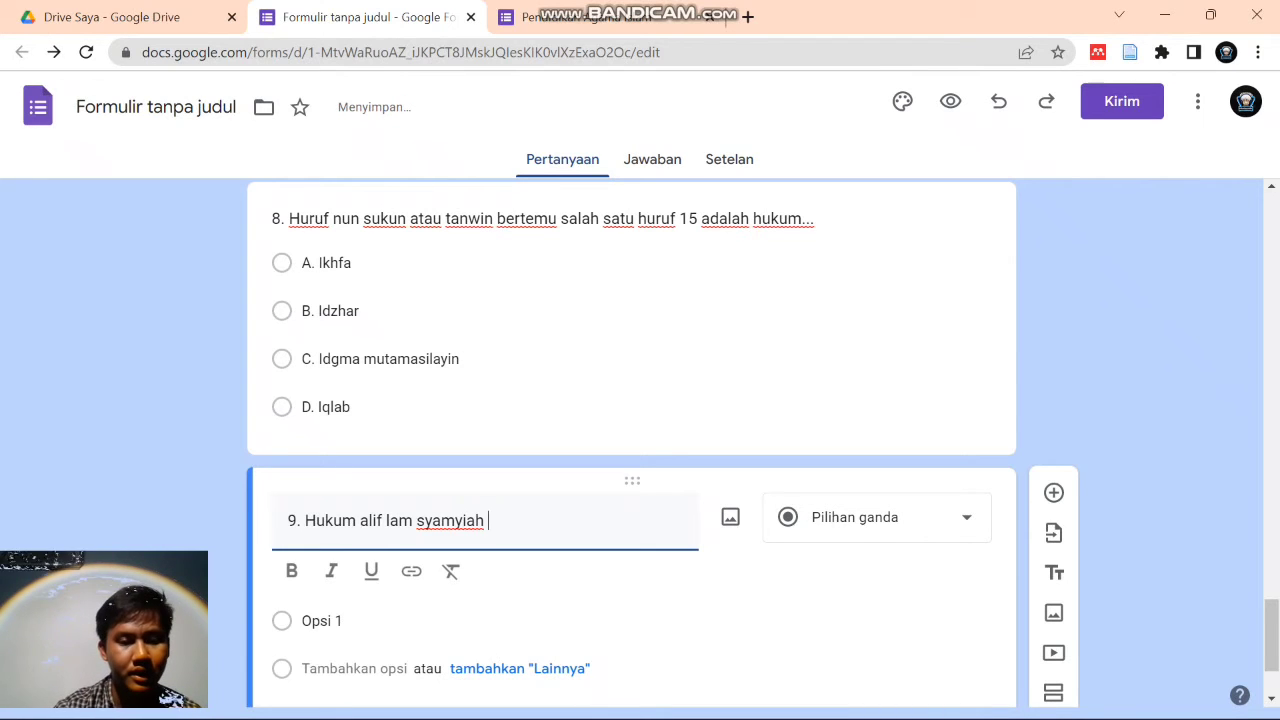
type("ada berapa")
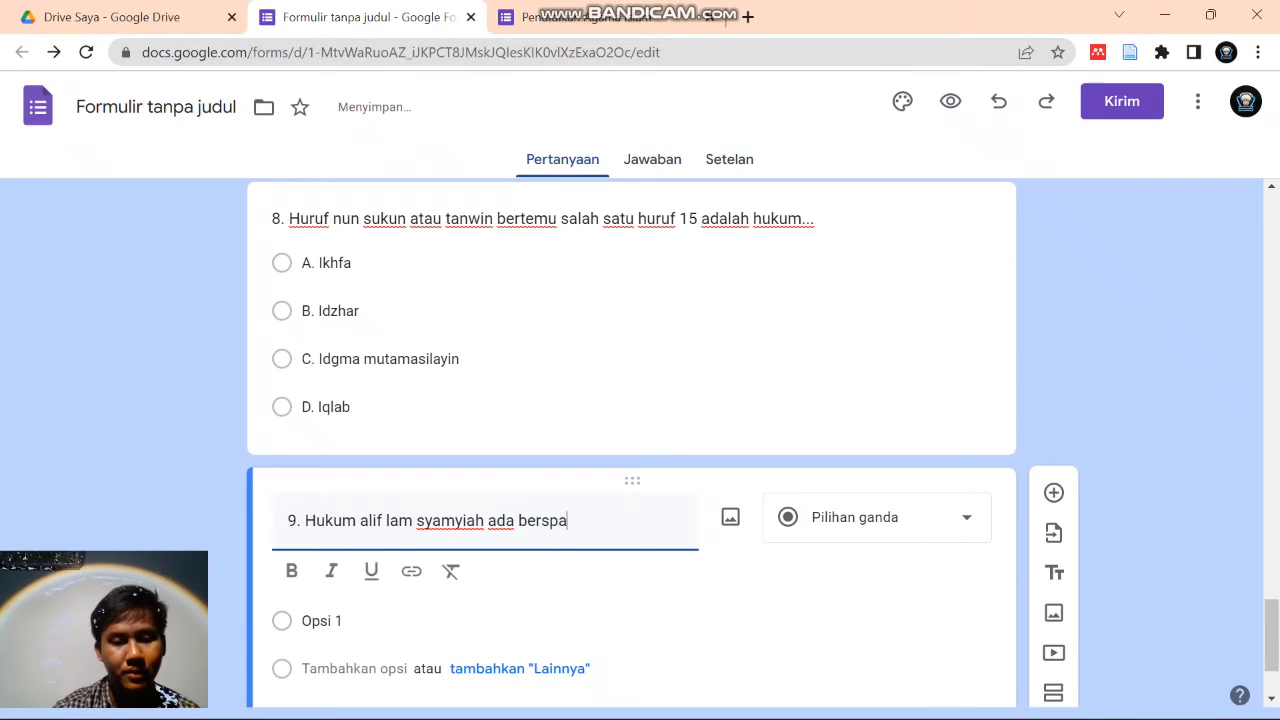
key("BackSpace")
type("a huruf...")
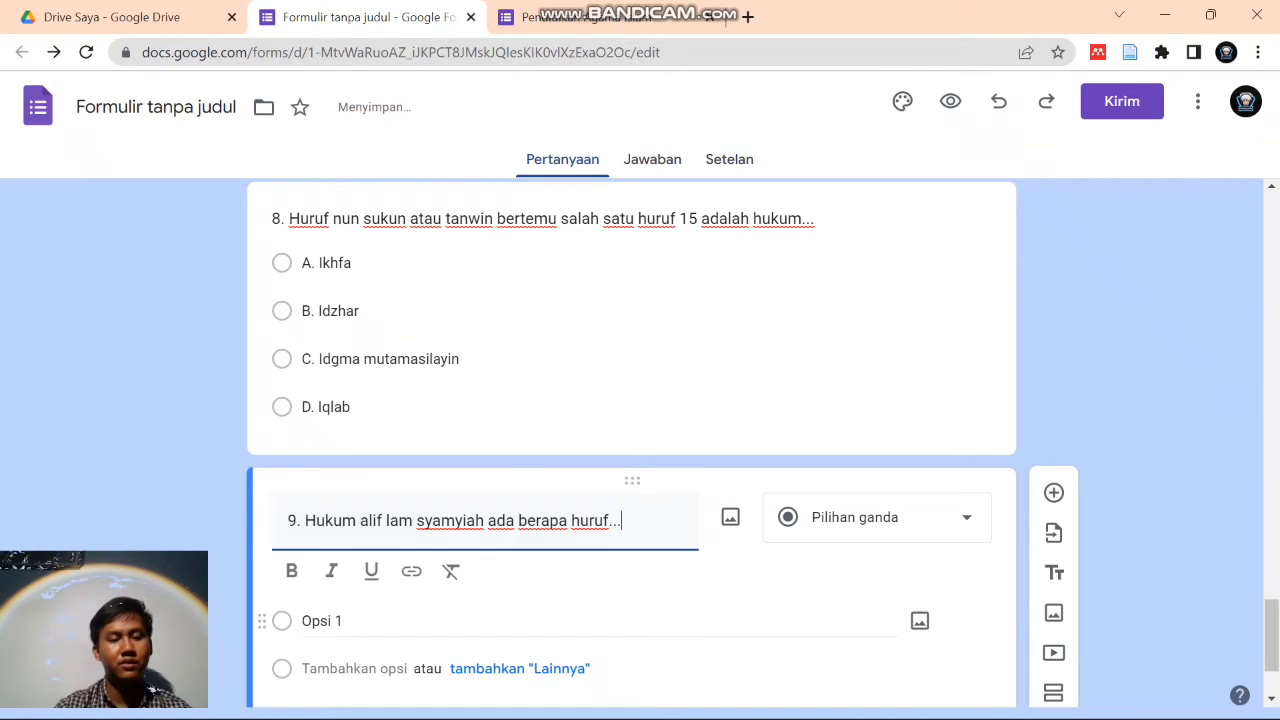
- Give question 9 the four answer options "A. 15", "B. 14", "C. 20" and "D. 21"
left_click(520, 622)
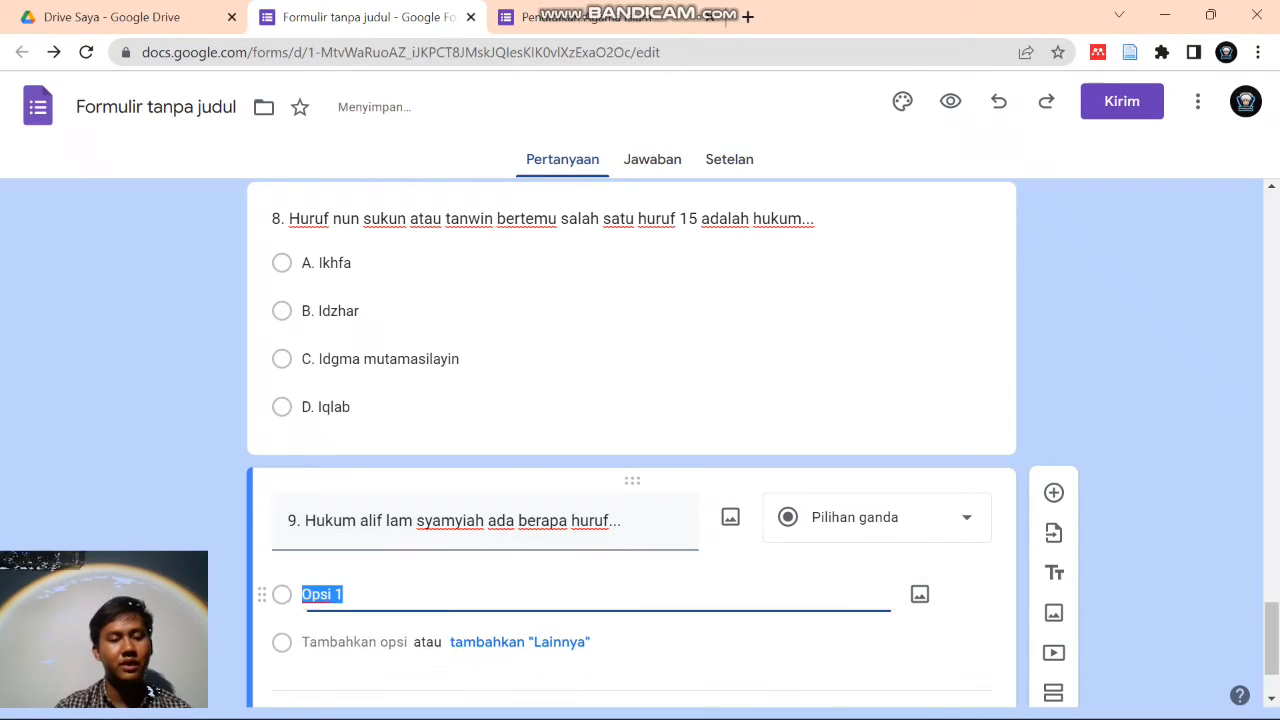
type("A. 15")
key("Return")
type("B. 14")
key("Return")
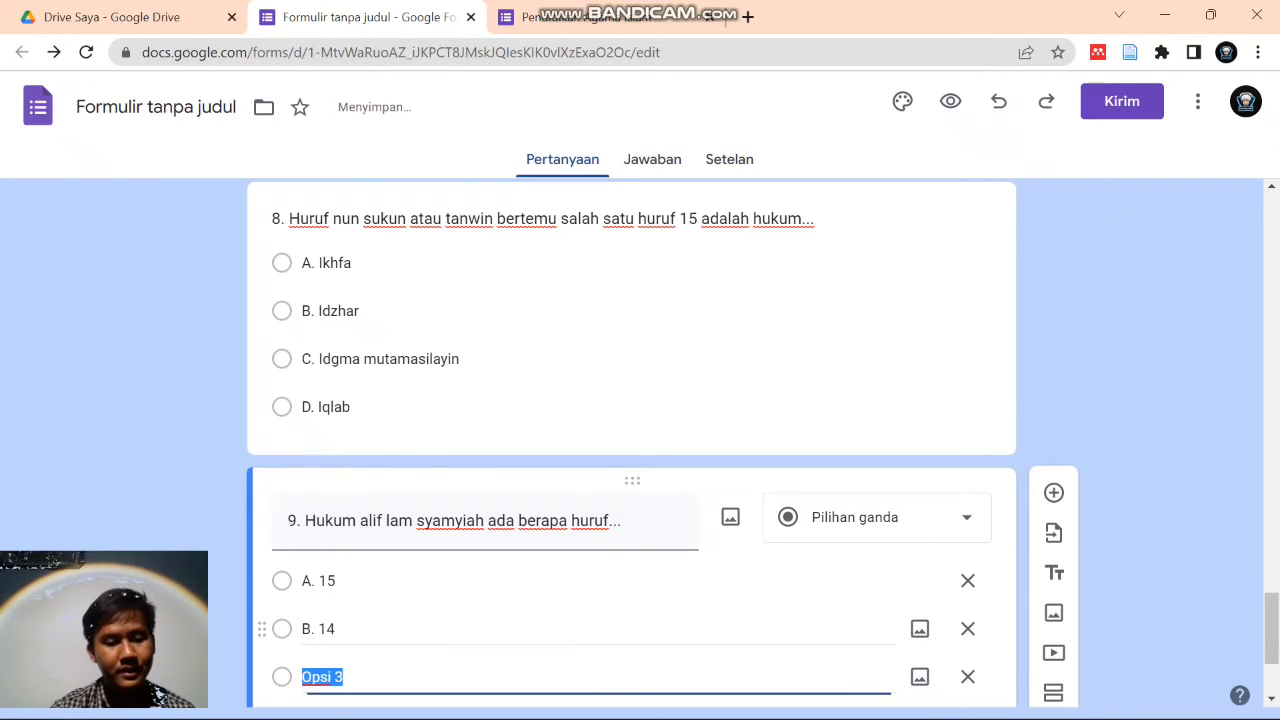
type("C. 20")
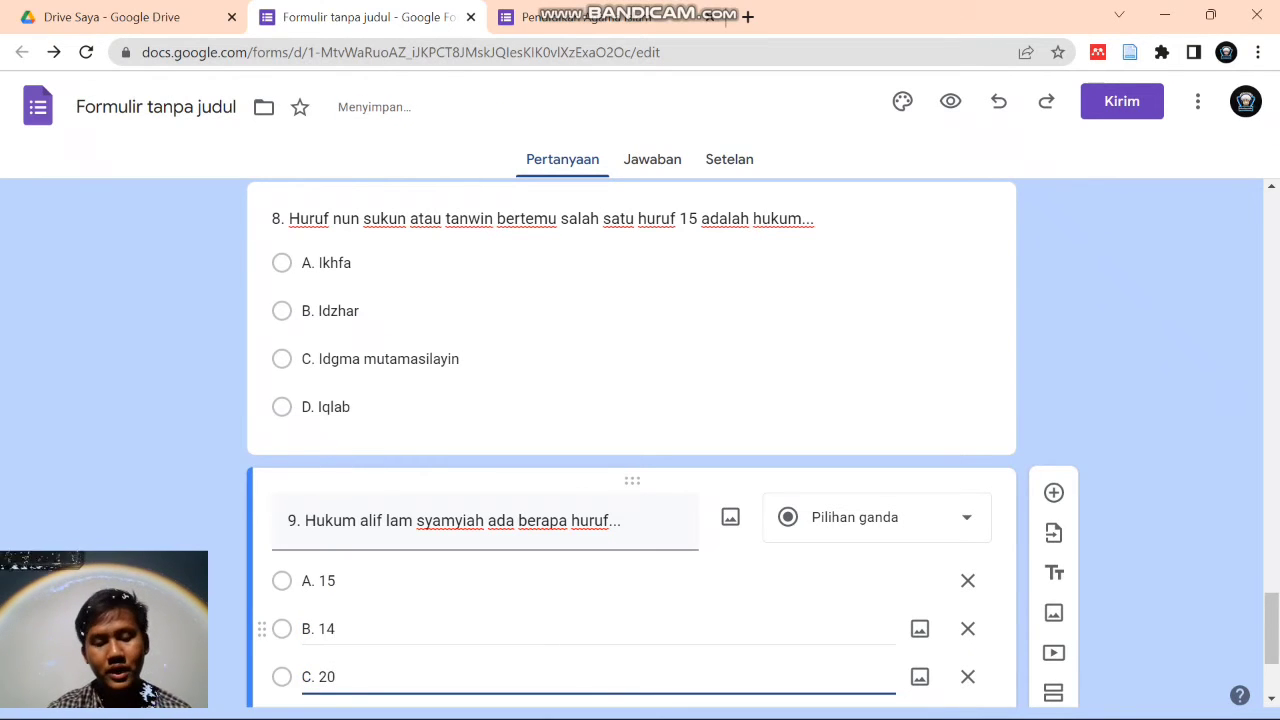
key("Return")
type("D.")
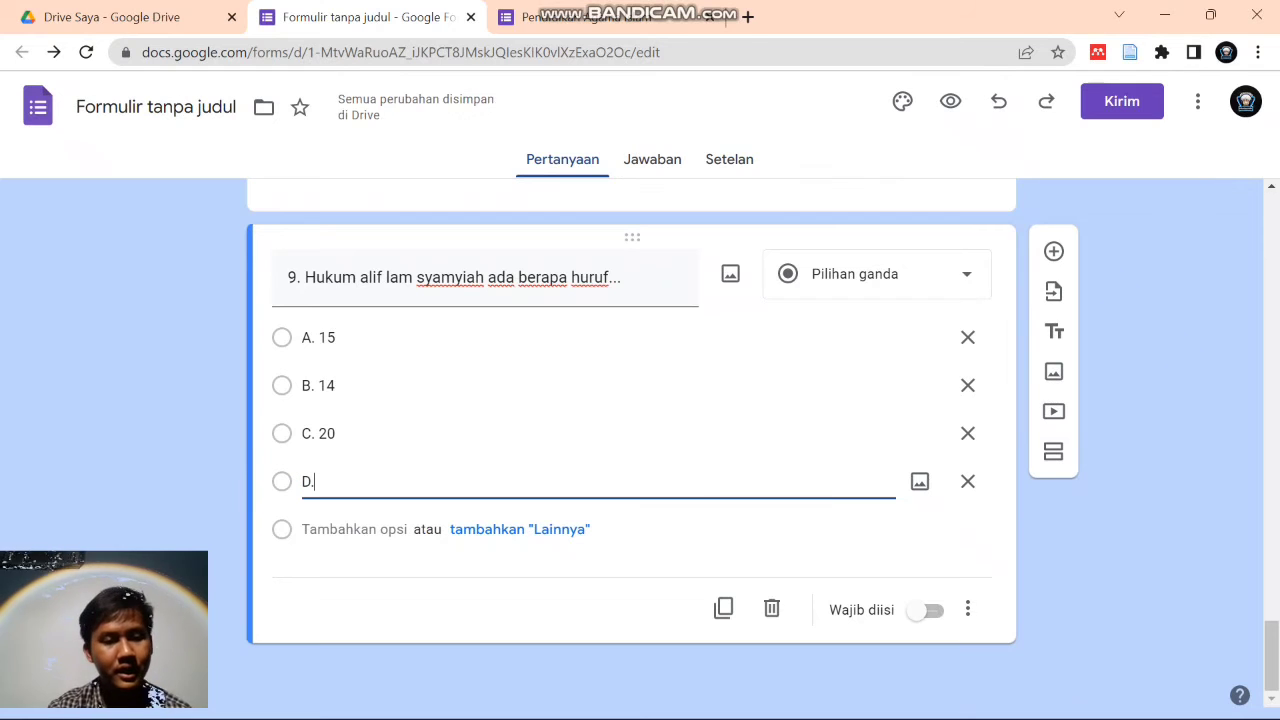
type(" 21")
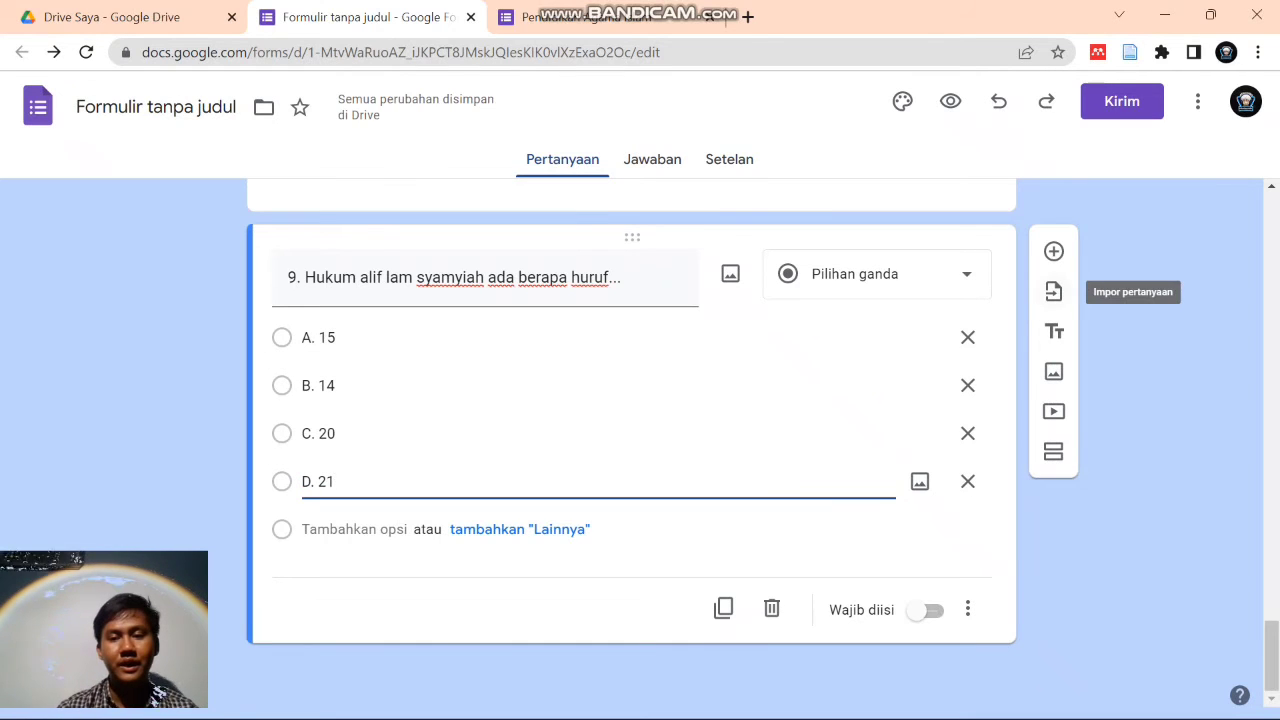
- Add a question below question 9 reading "10. Hukum menuntut ilmu bagi setiap orang muslim adalah..."
left_click(1053, 251)
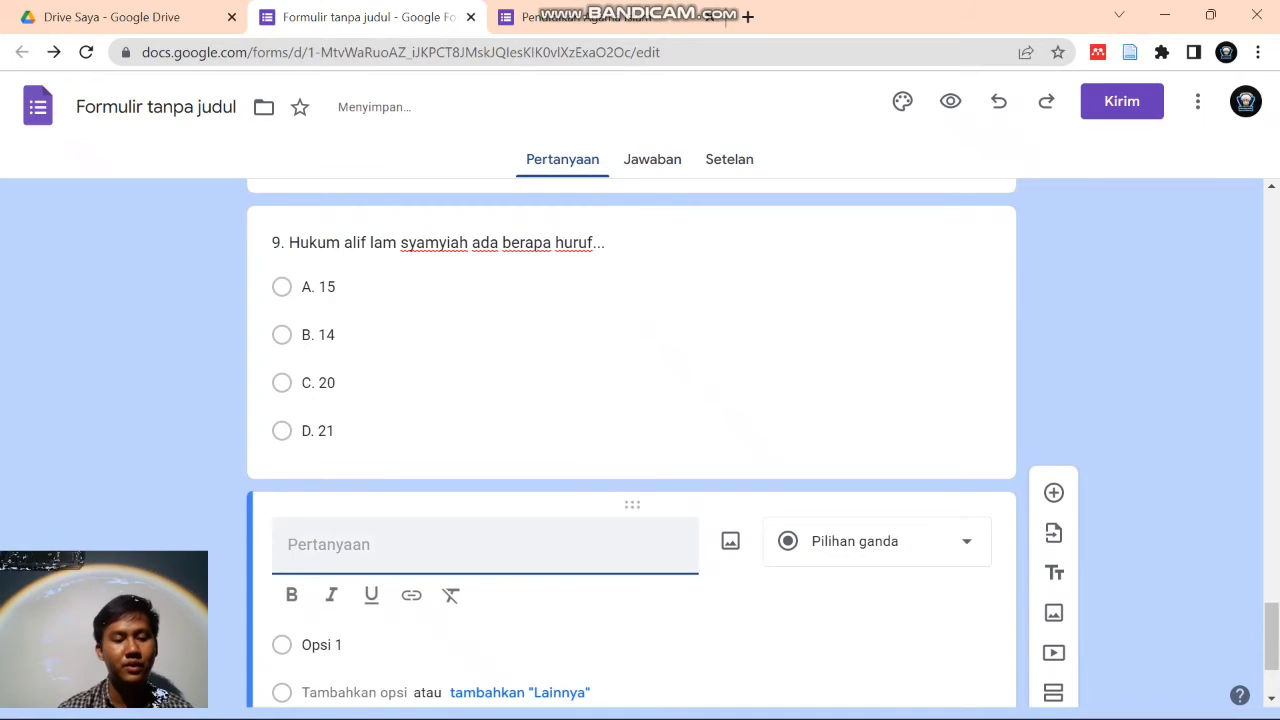
type("10. ")
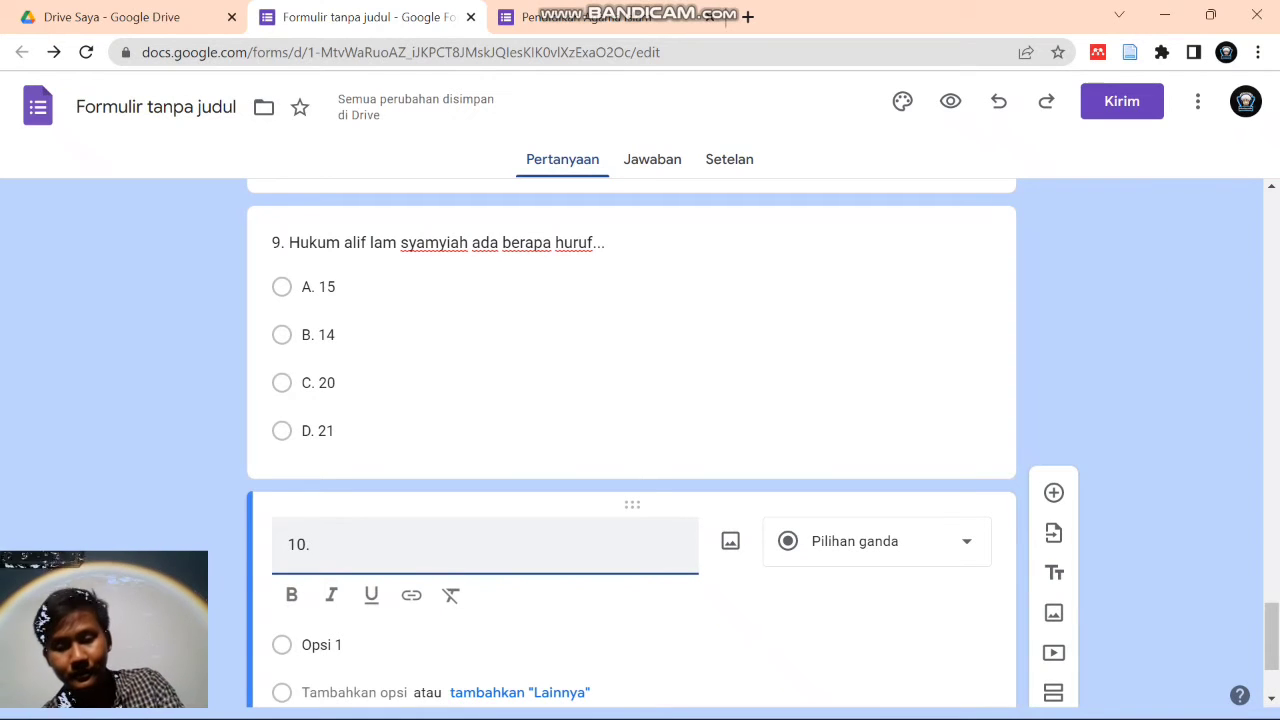
type("Hum")
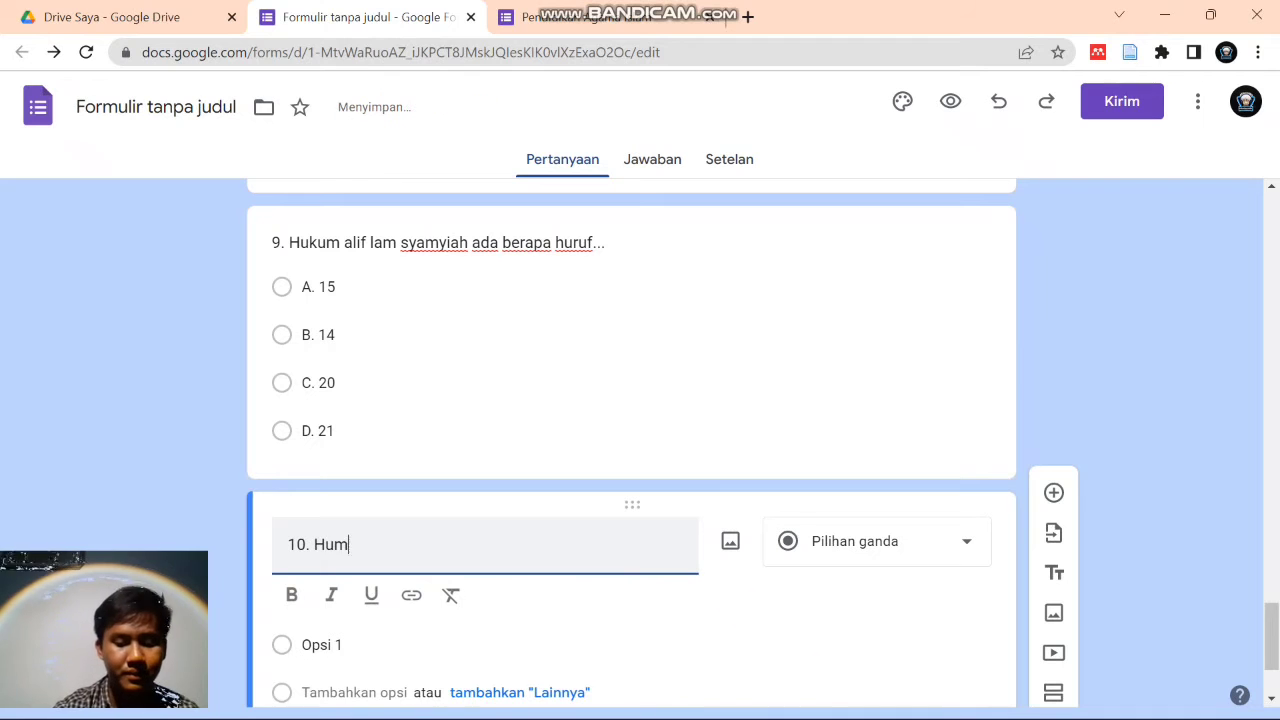
key("BackSpace")
type("kum me")
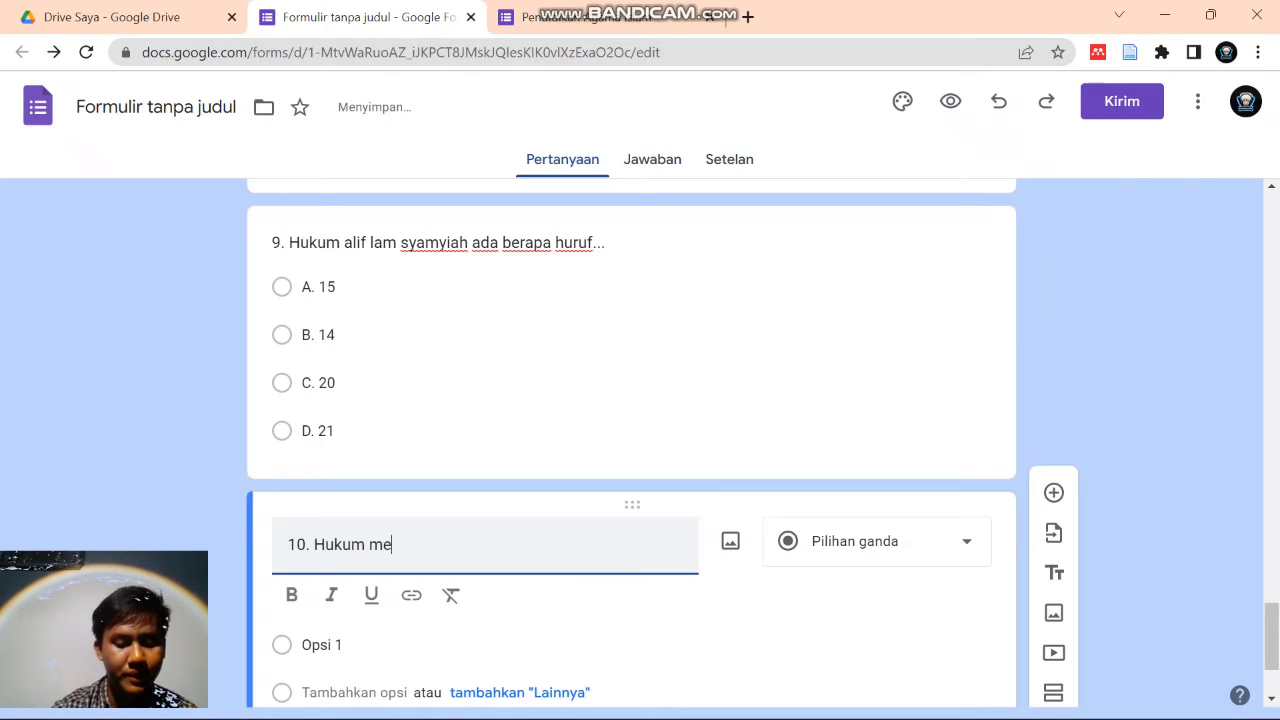
type("nuntut i")
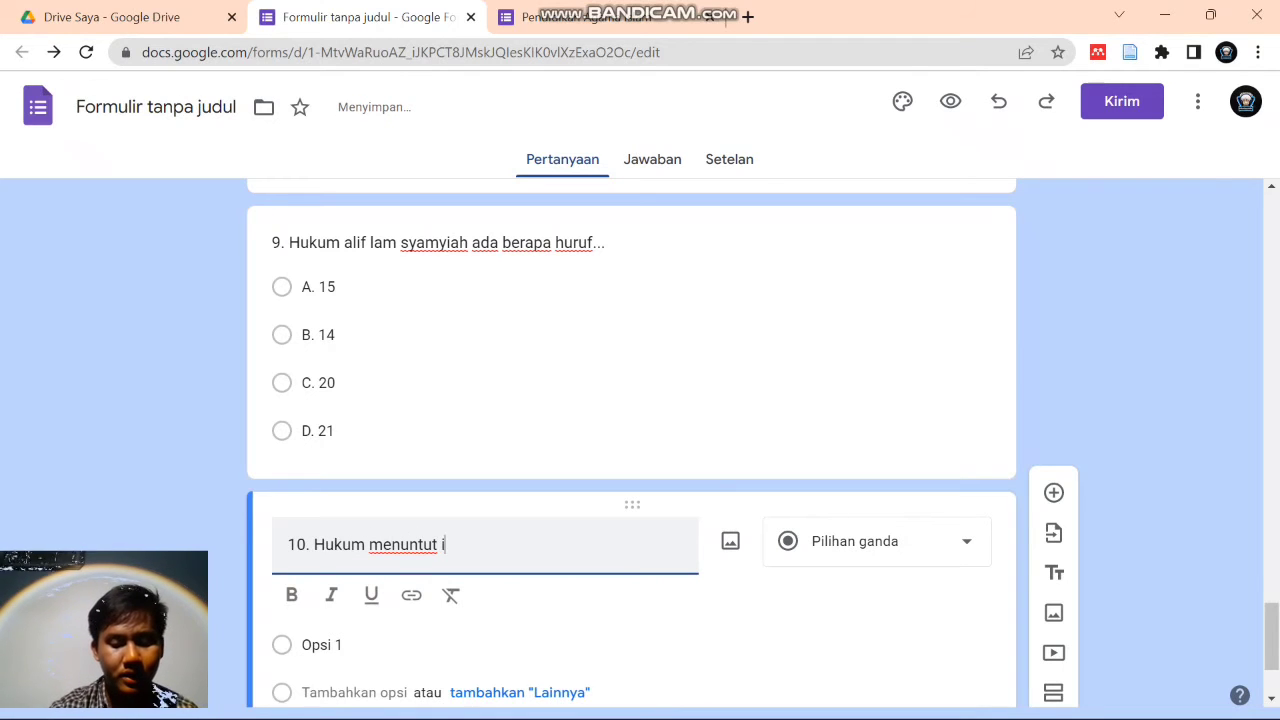
type("lmu bagi set")
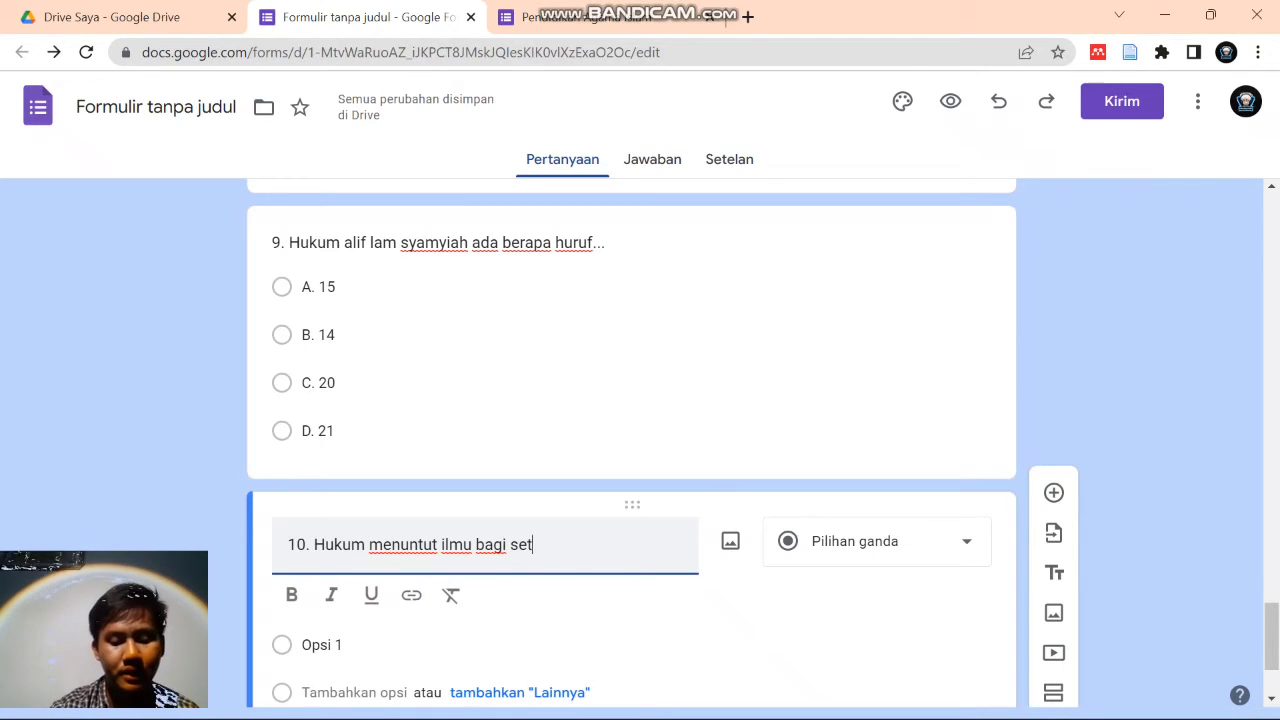
type("iap orang muslim")
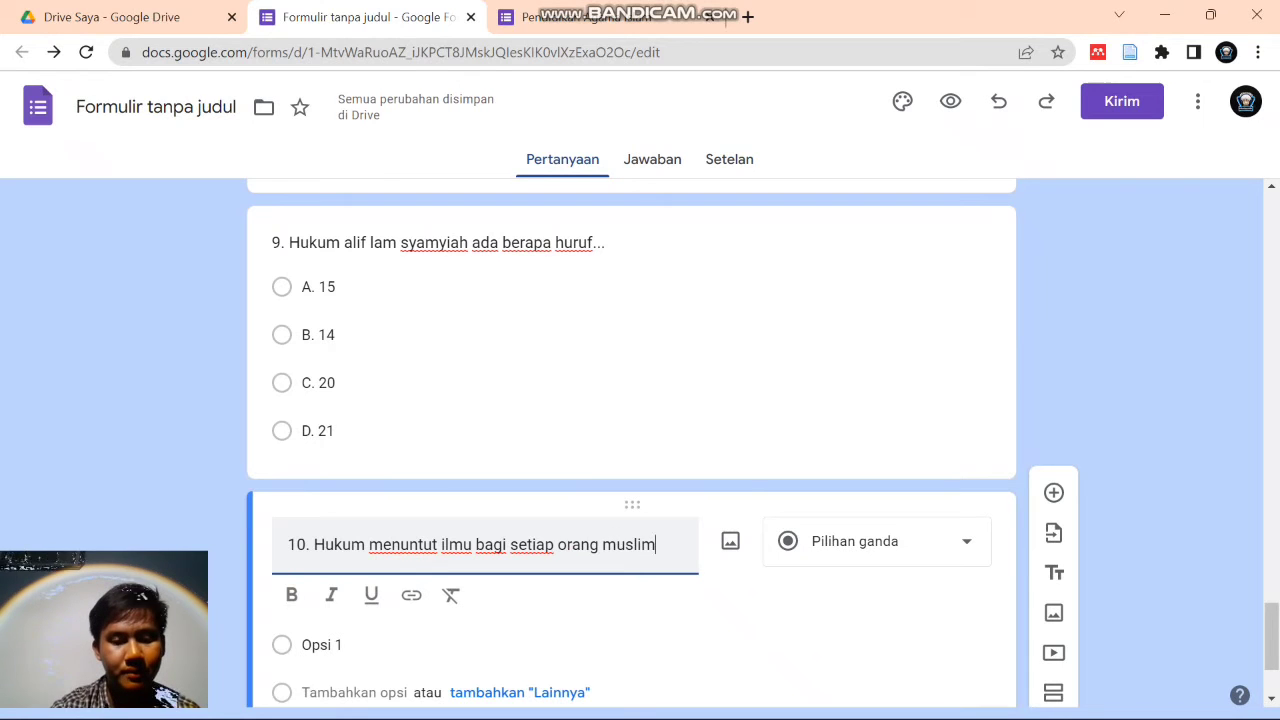
type(" adalah...")
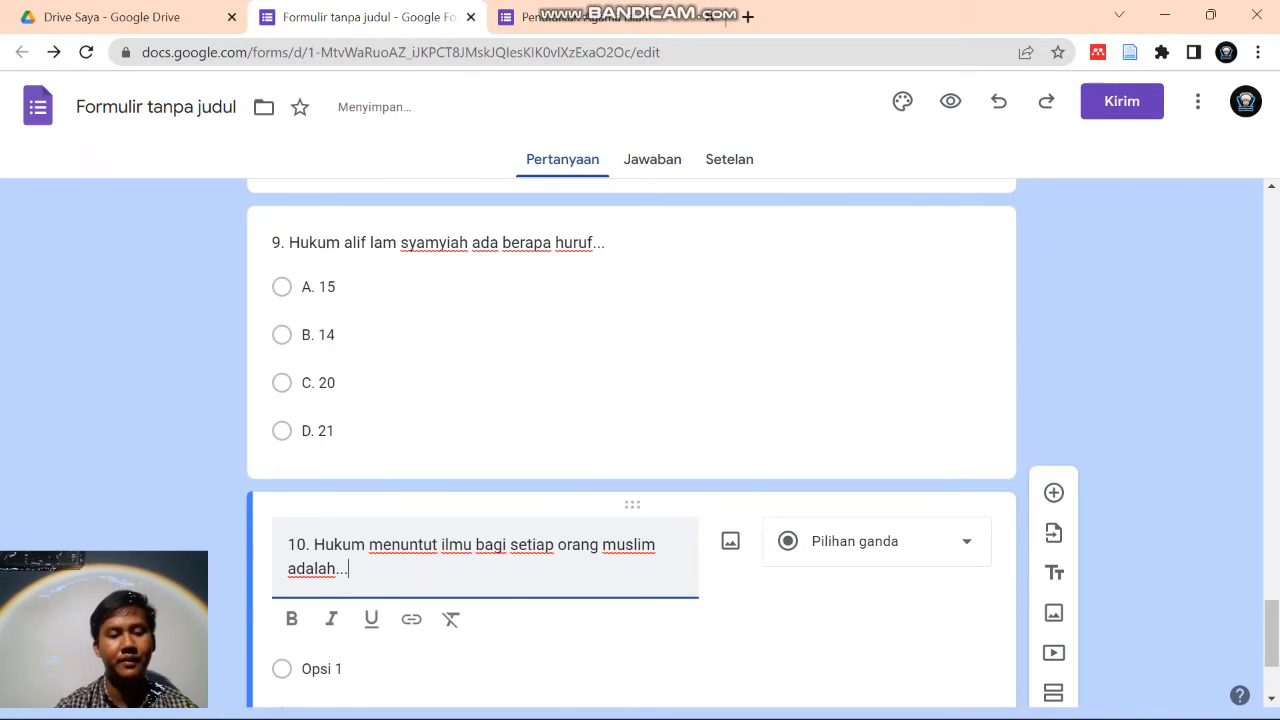
- Give question 10 the four answer options "A. Wajib", "B. sunnah", "c. Haram" and "D. Mubah"
left_click(321, 668)
type("A. Wajib")
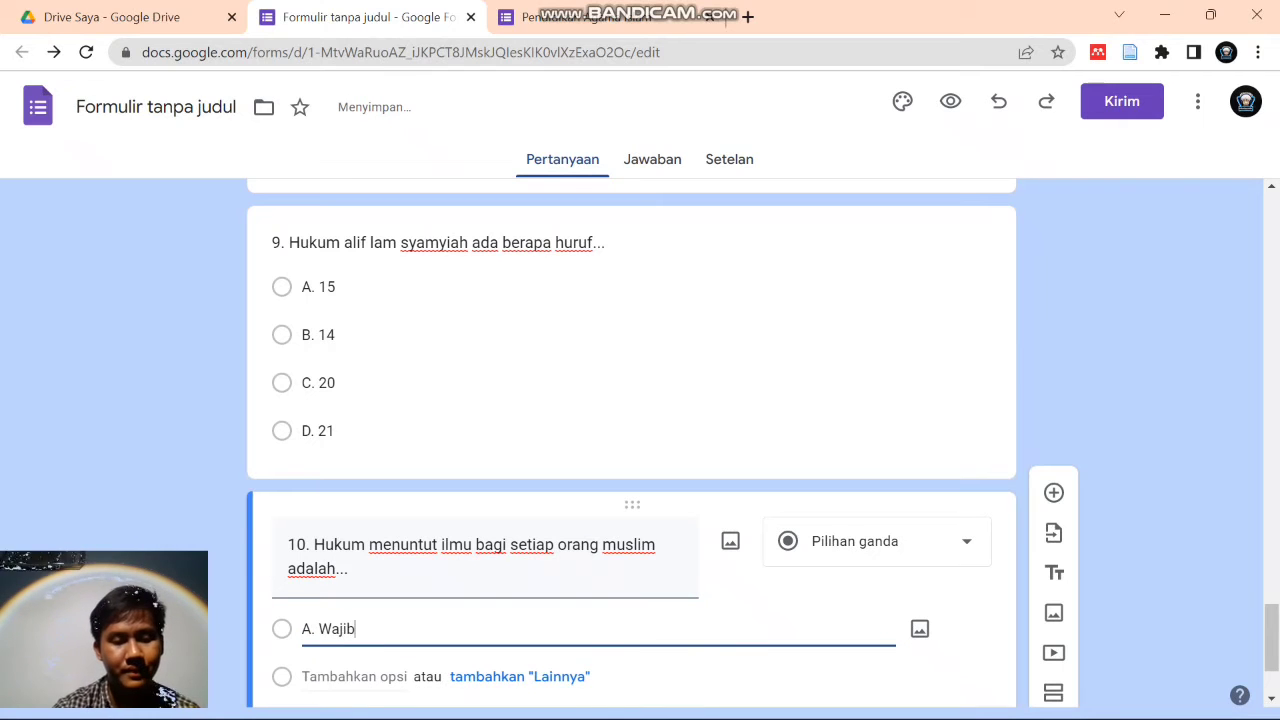
key("Return")
type("B. sunnah")
key("Return")
type("c")
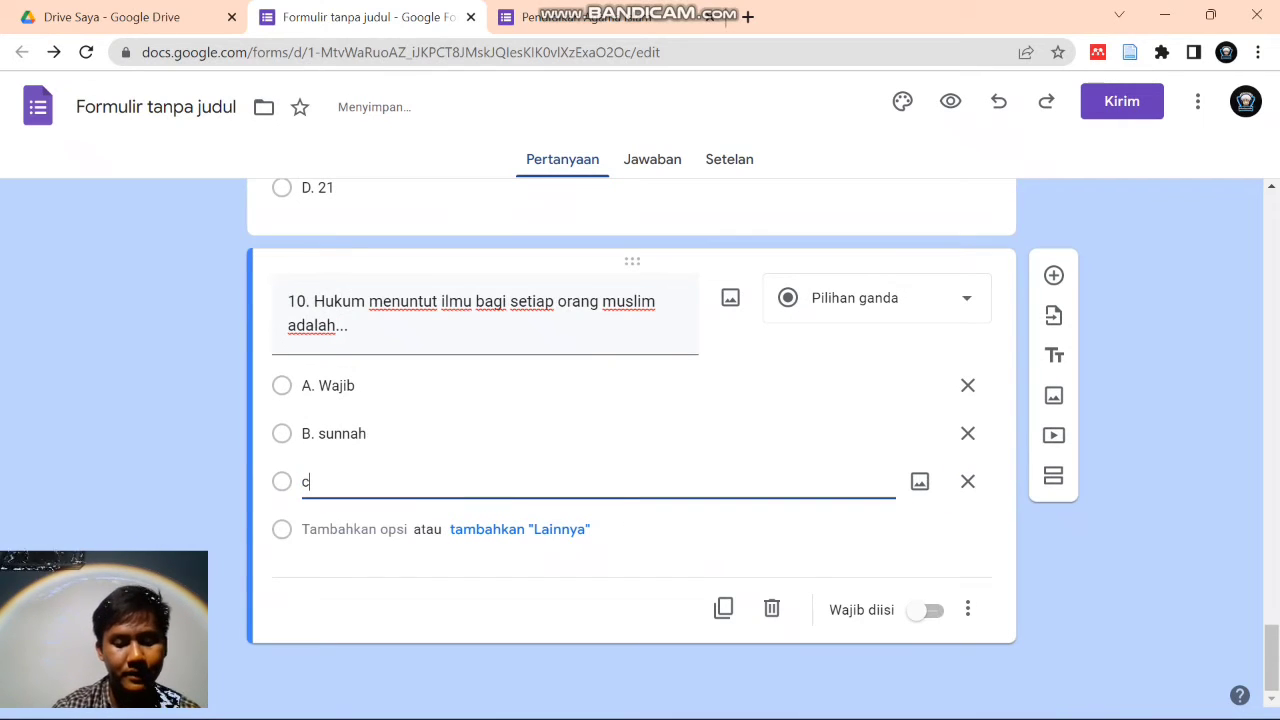
type(". Haram")
key("Return")
type("D. Mubah")
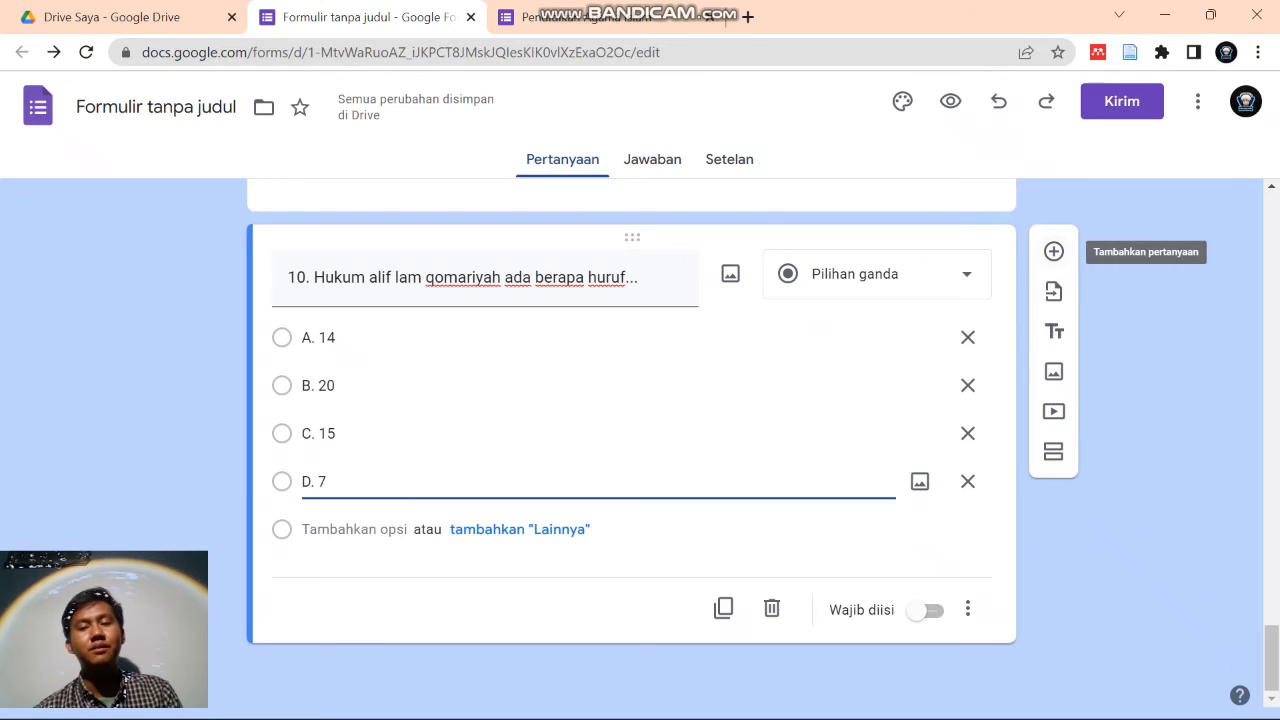
- Add a question below question 10 reading "11.Nama-nama yang baik yang dimilki oleh allah swt adalah.."
left_click(1054, 251)
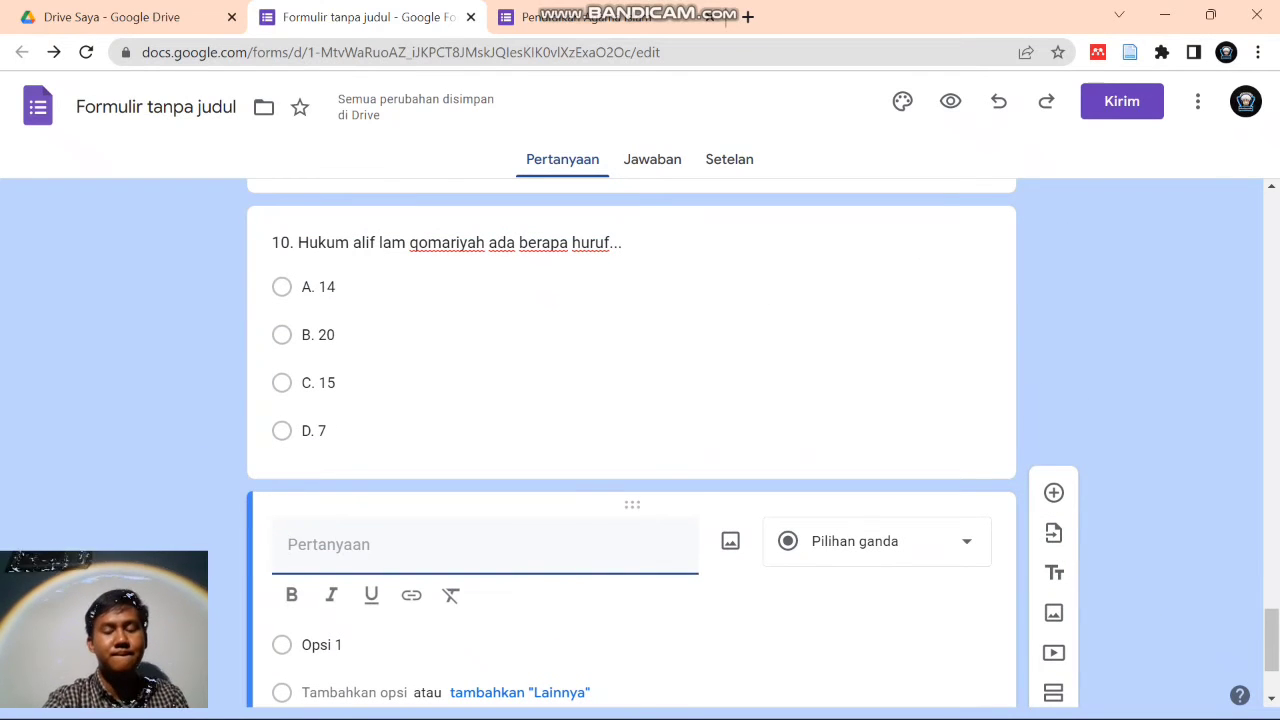
type("N")
key("BackSpace")
type("11.")
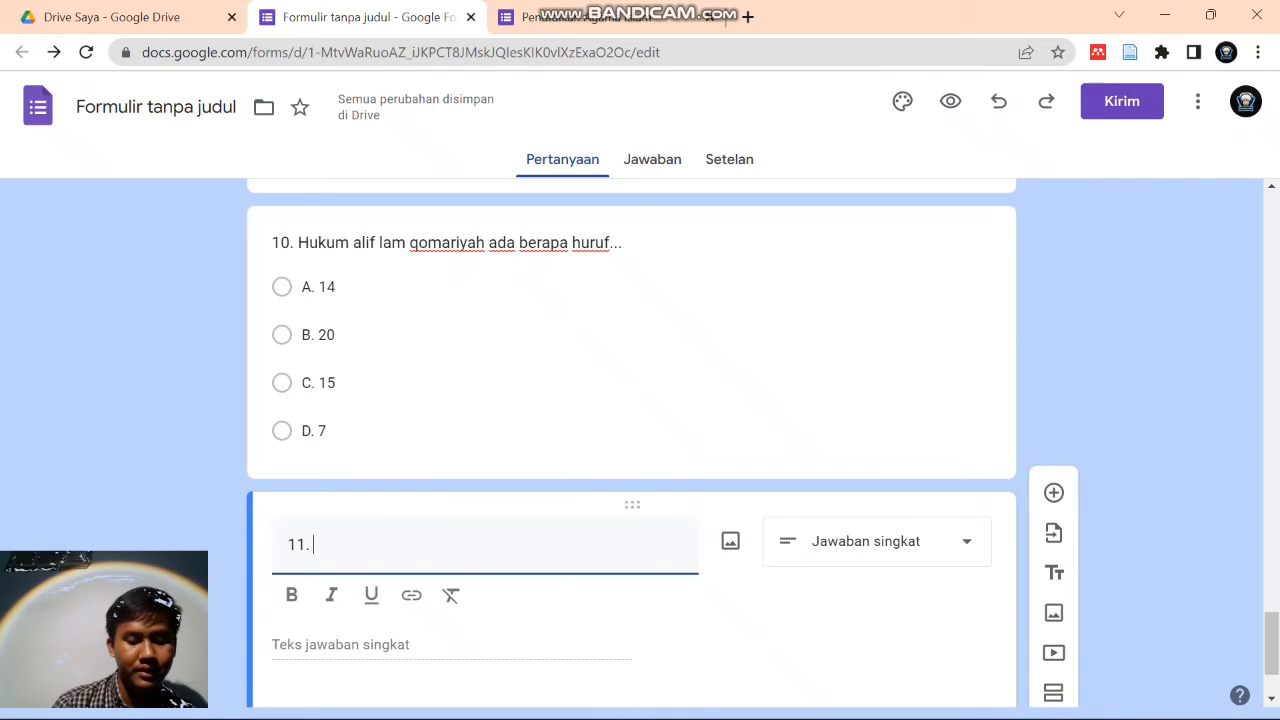
type("Anam")
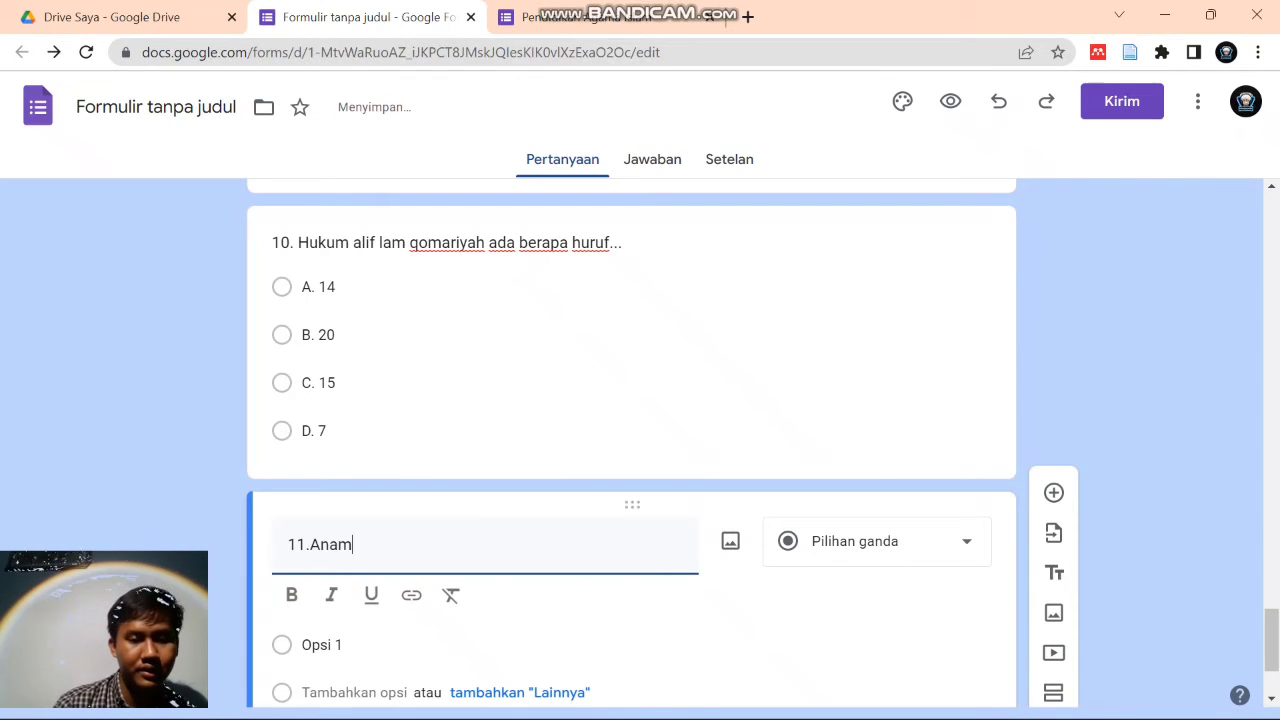
key("BackSpace")
key("BackSpace")
key("BackSpace")
key("BackSpace")
type("Nama")
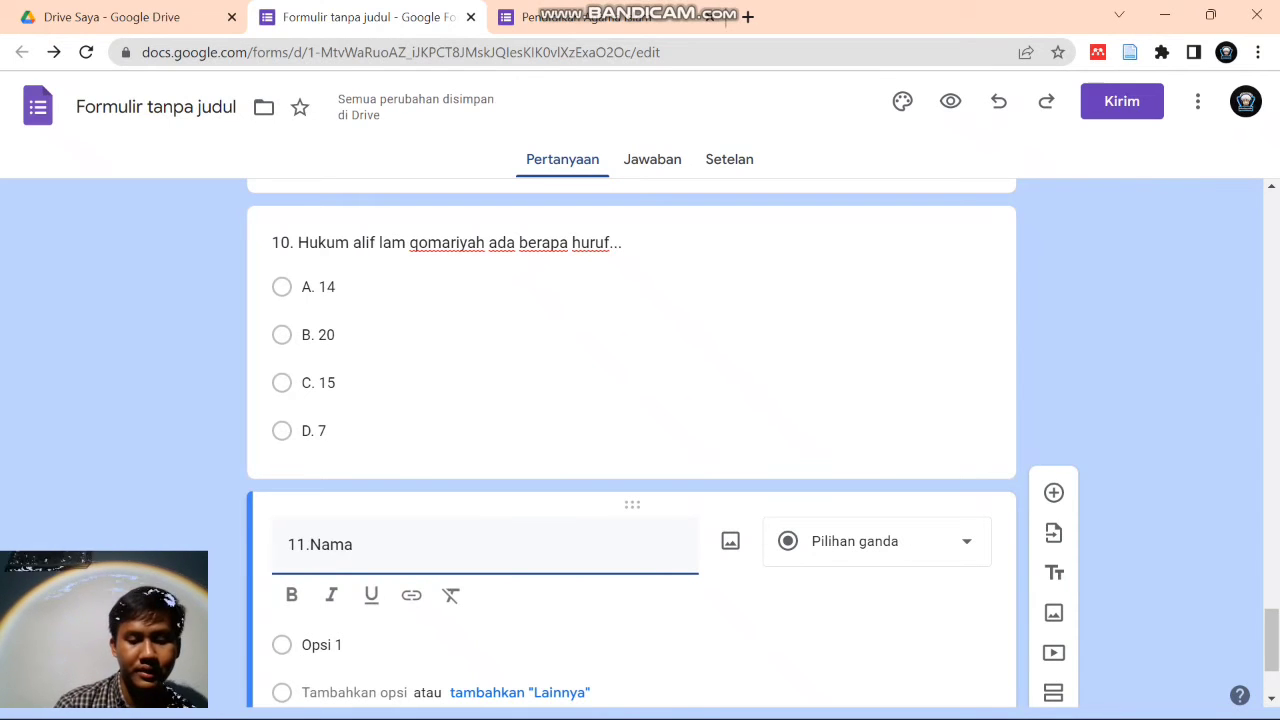
type("-nama yang baik yang dimilki")
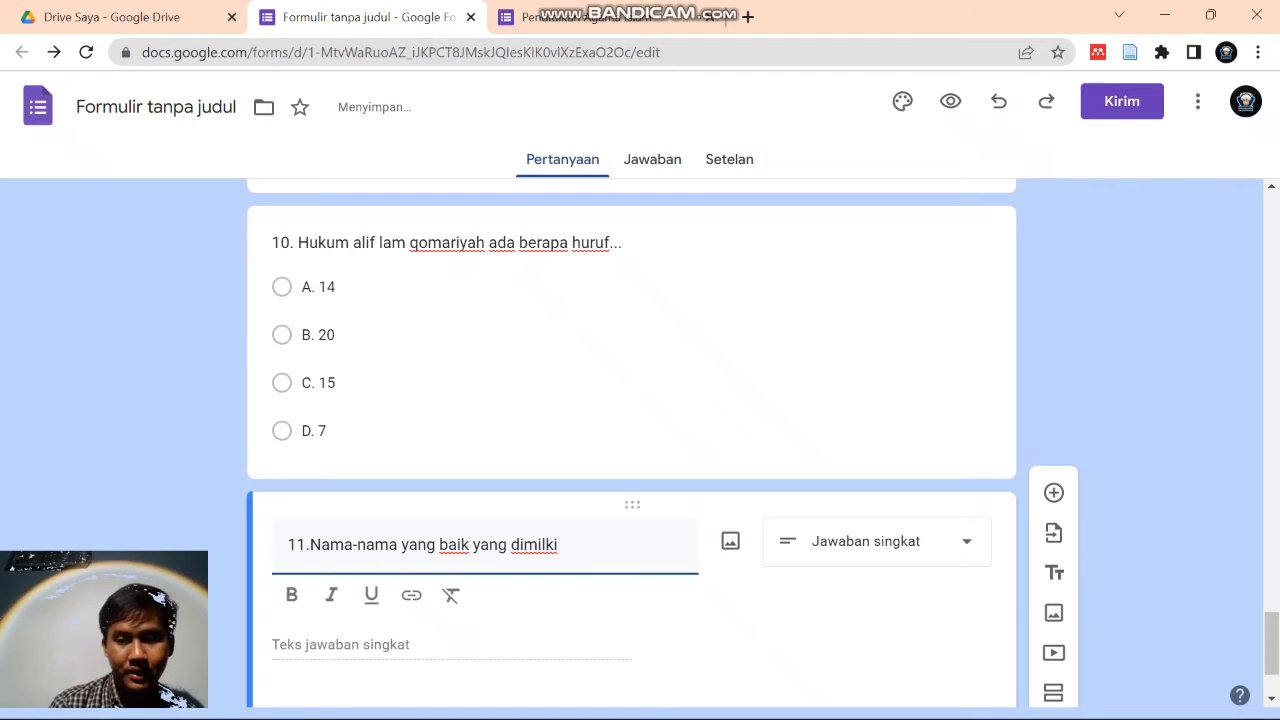
type(" oleh al")
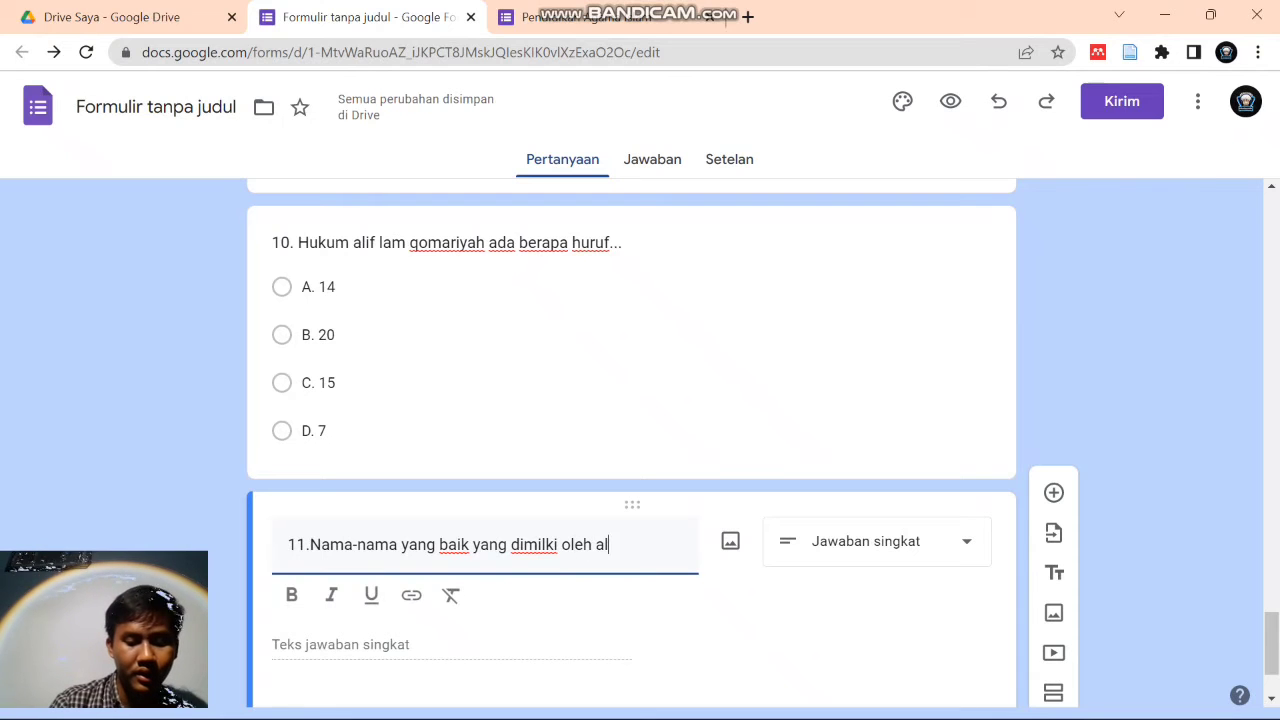
type("lah swt ad")
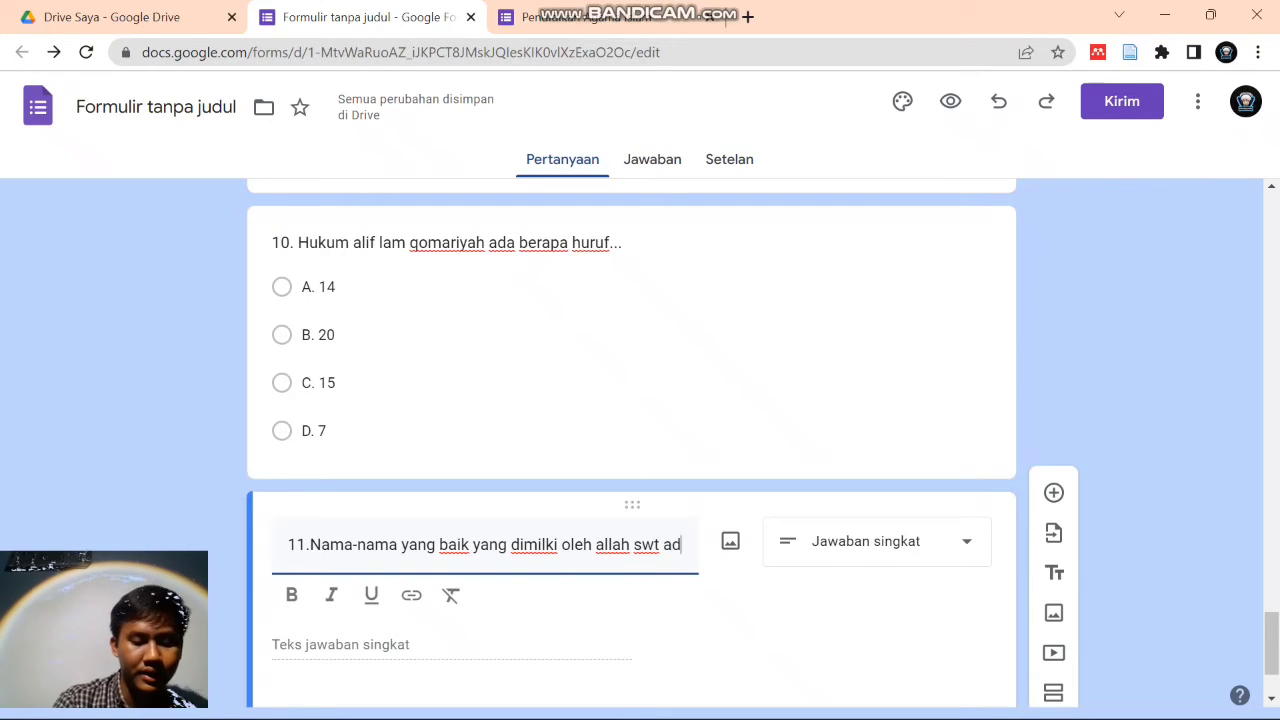
type("alah..")
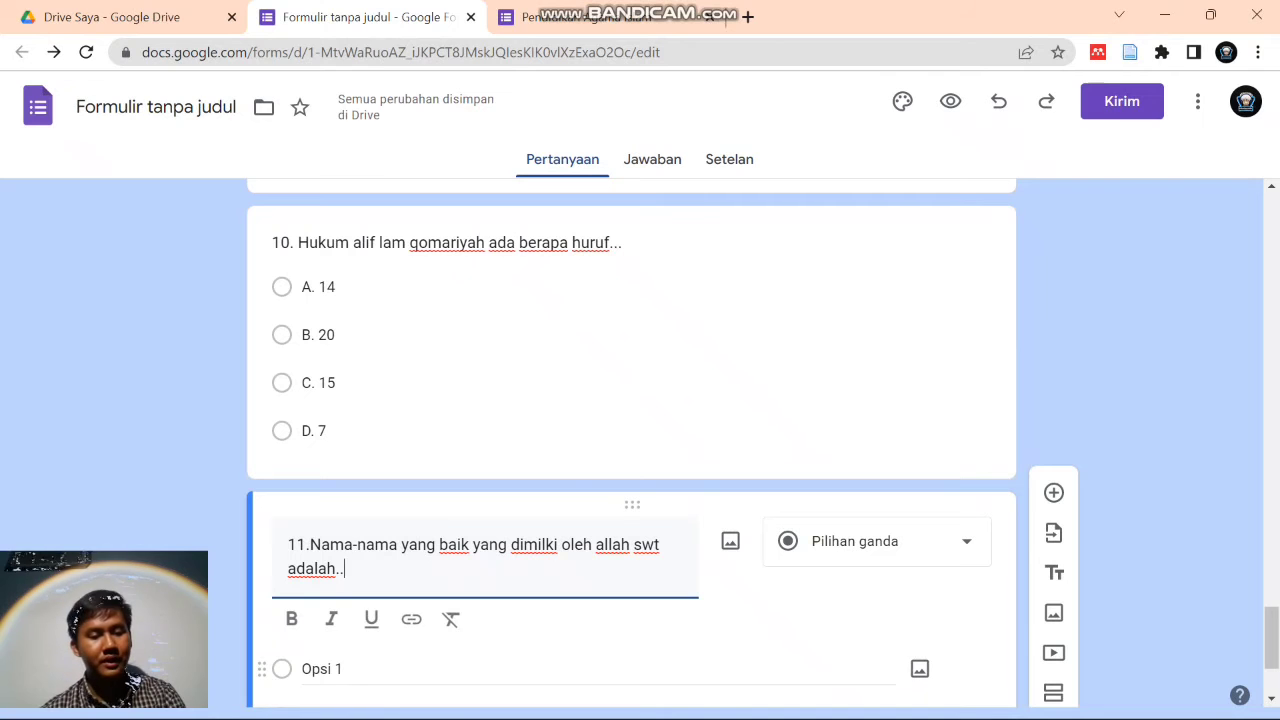
- Set question 11's first two answer options to "A. Akhautul karimah" and "B. Asmaul Husna"
left_click(321, 668)
type("A")
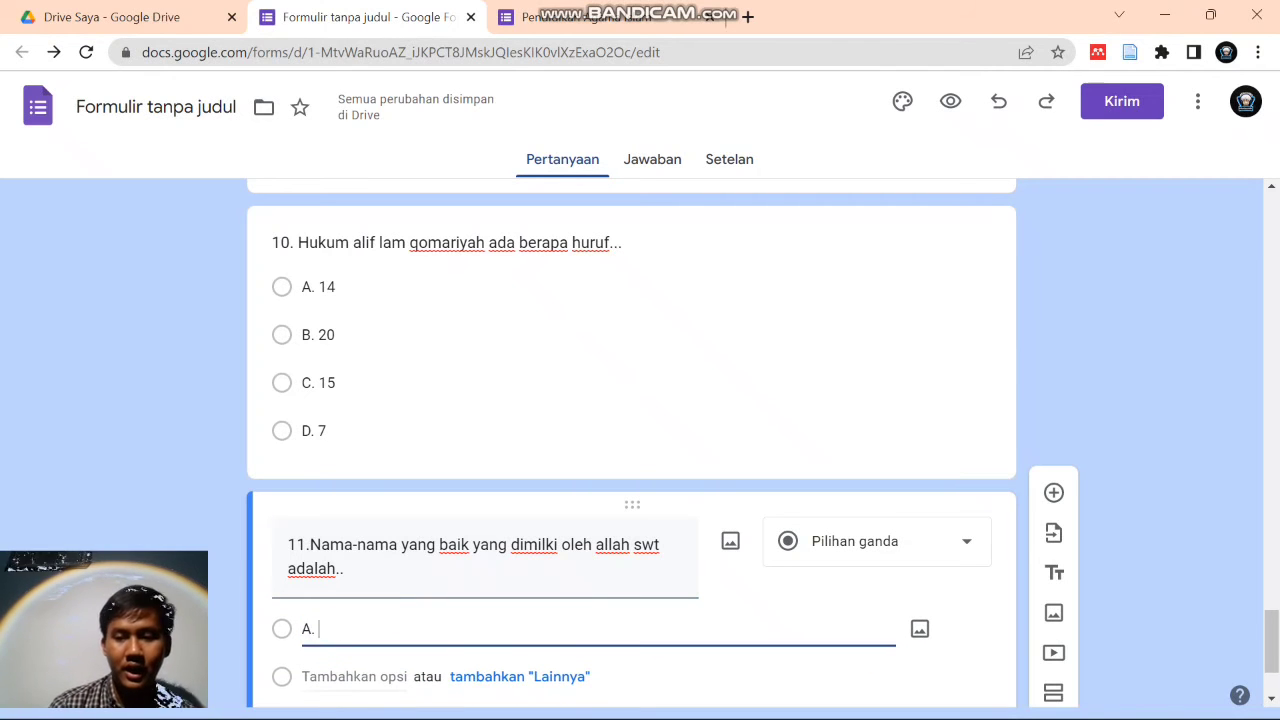
type(". Ak")
type("h")
type("ha")
type("utul ")
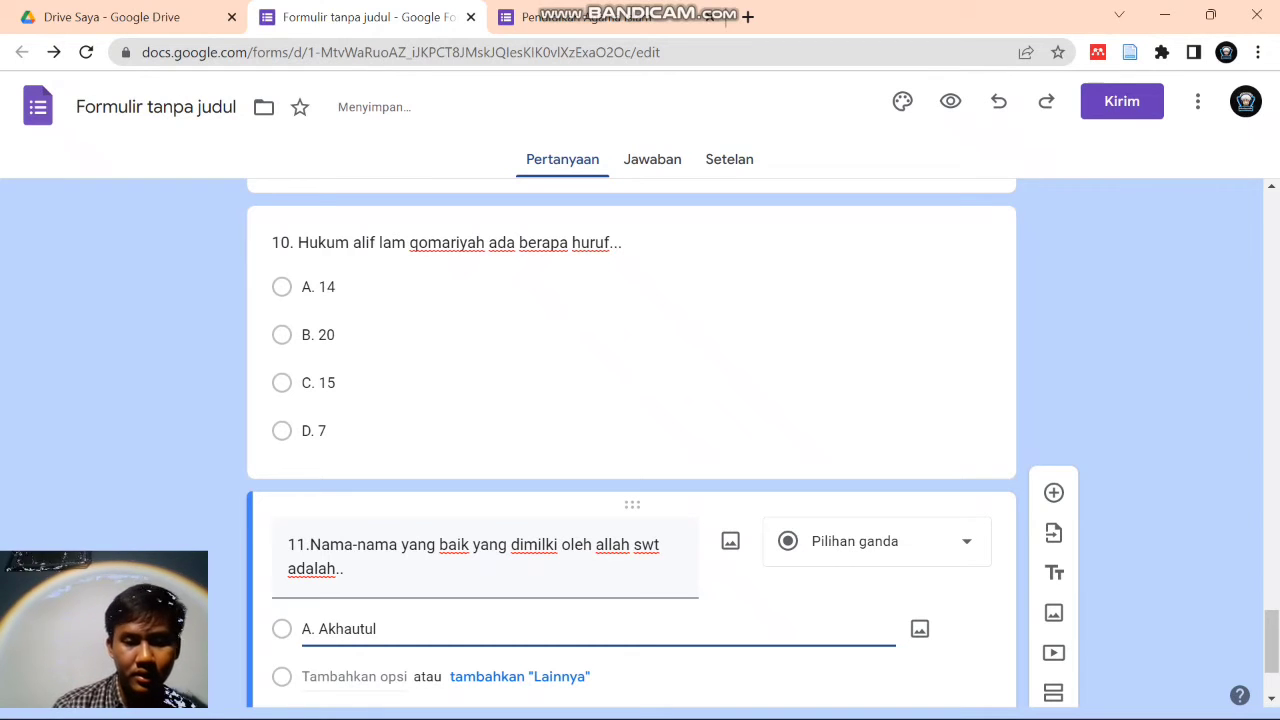
type("karimah")
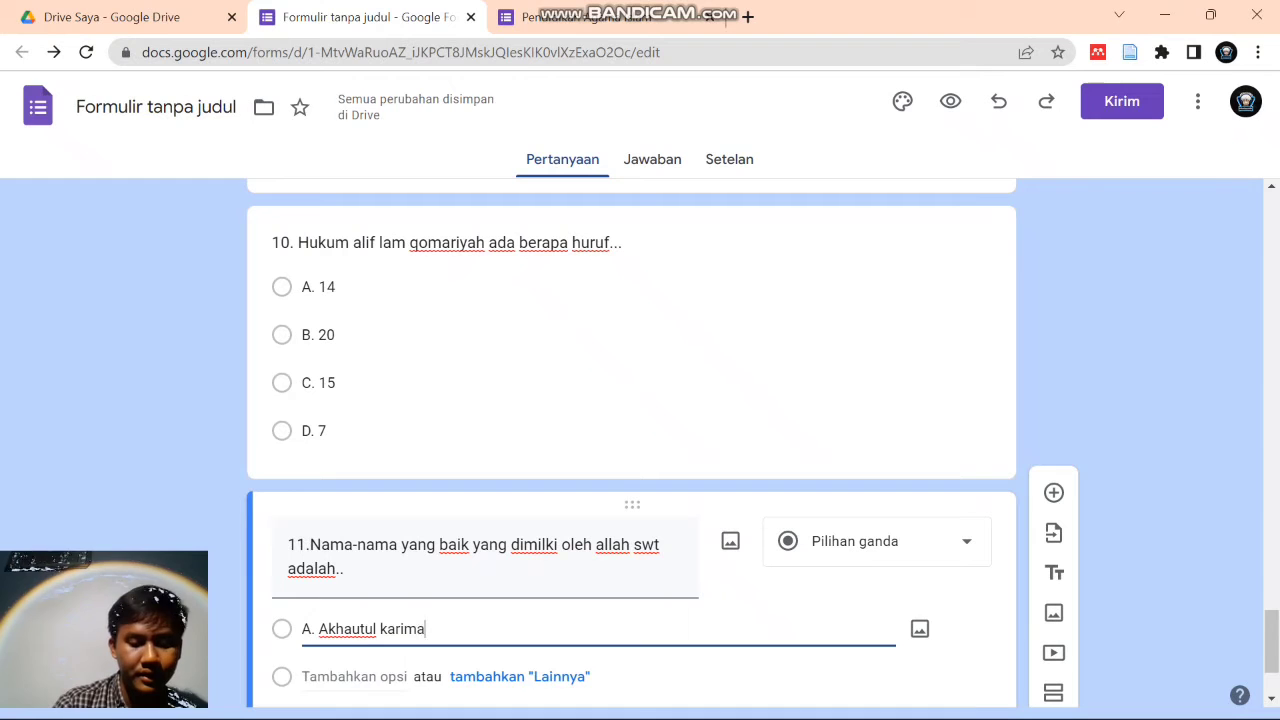
key("Return")
type("B. Asmaul Husna")
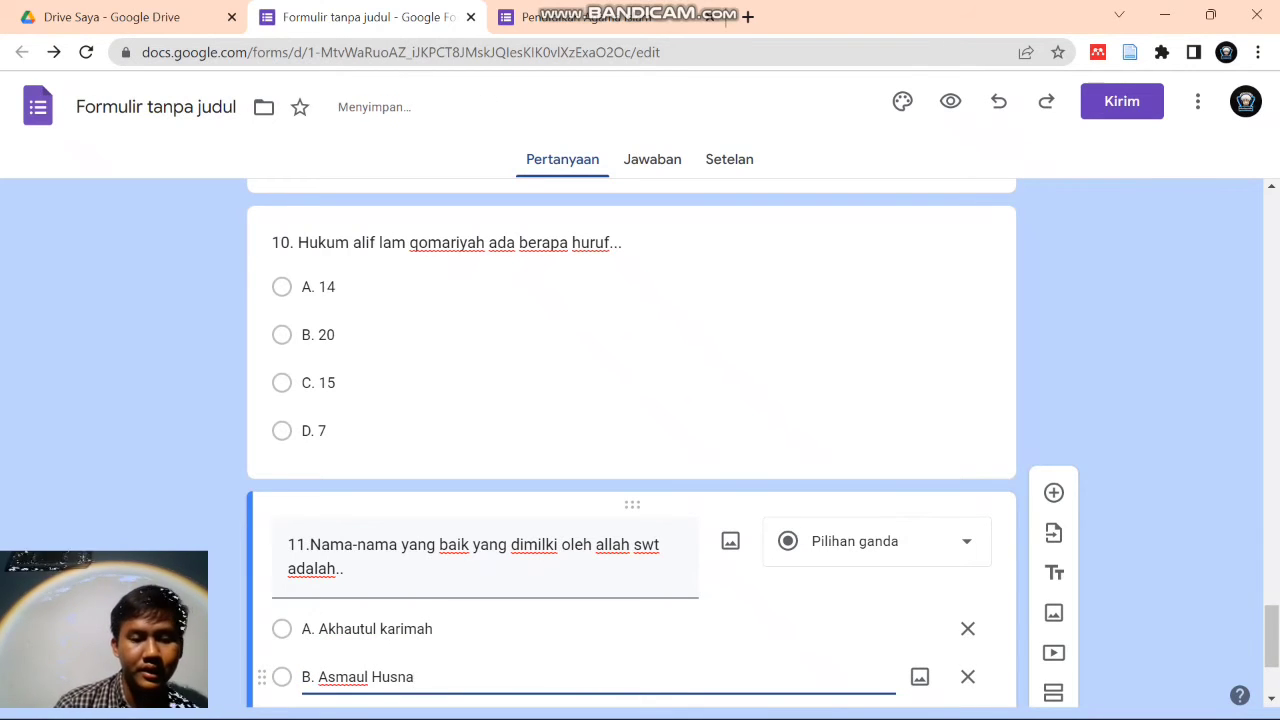
- Enter "C. Sifat wajib allah" and "D. Sifat selain allah" as the third and fourth answer options of question 11
key("Return")
type("C. ")
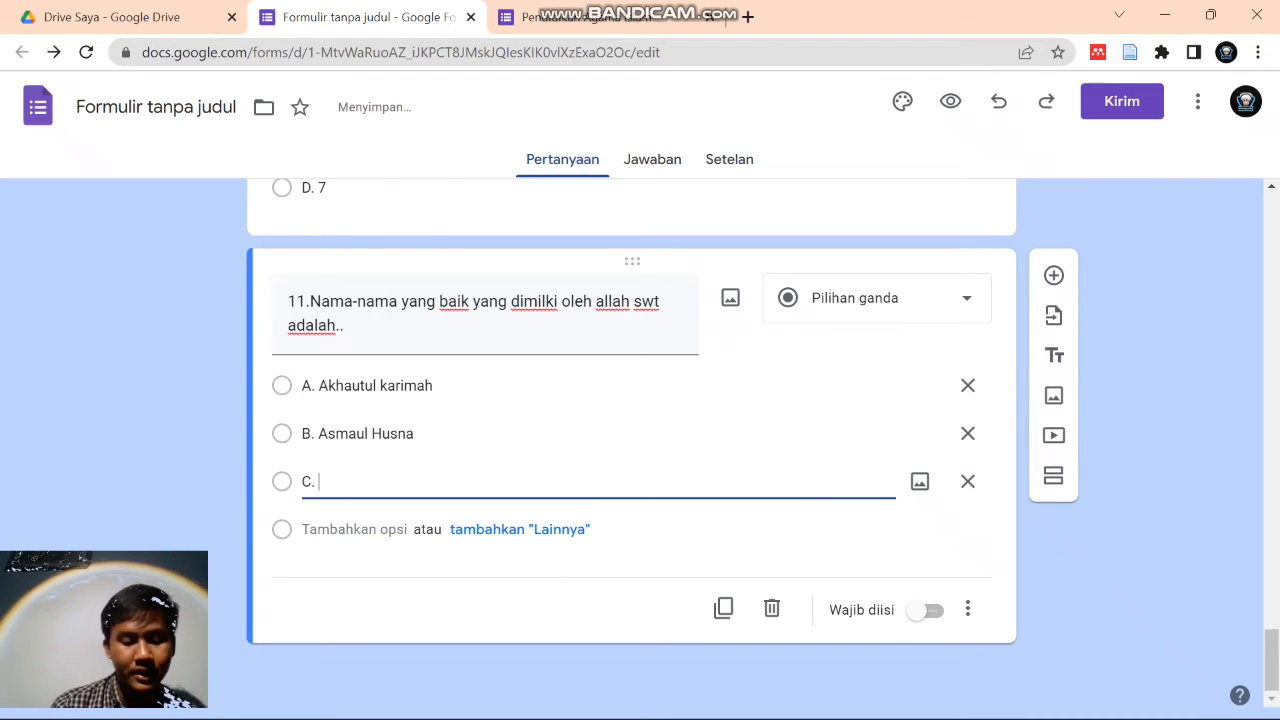
type("Sifat wajib allah")
key("Return")
type("D")
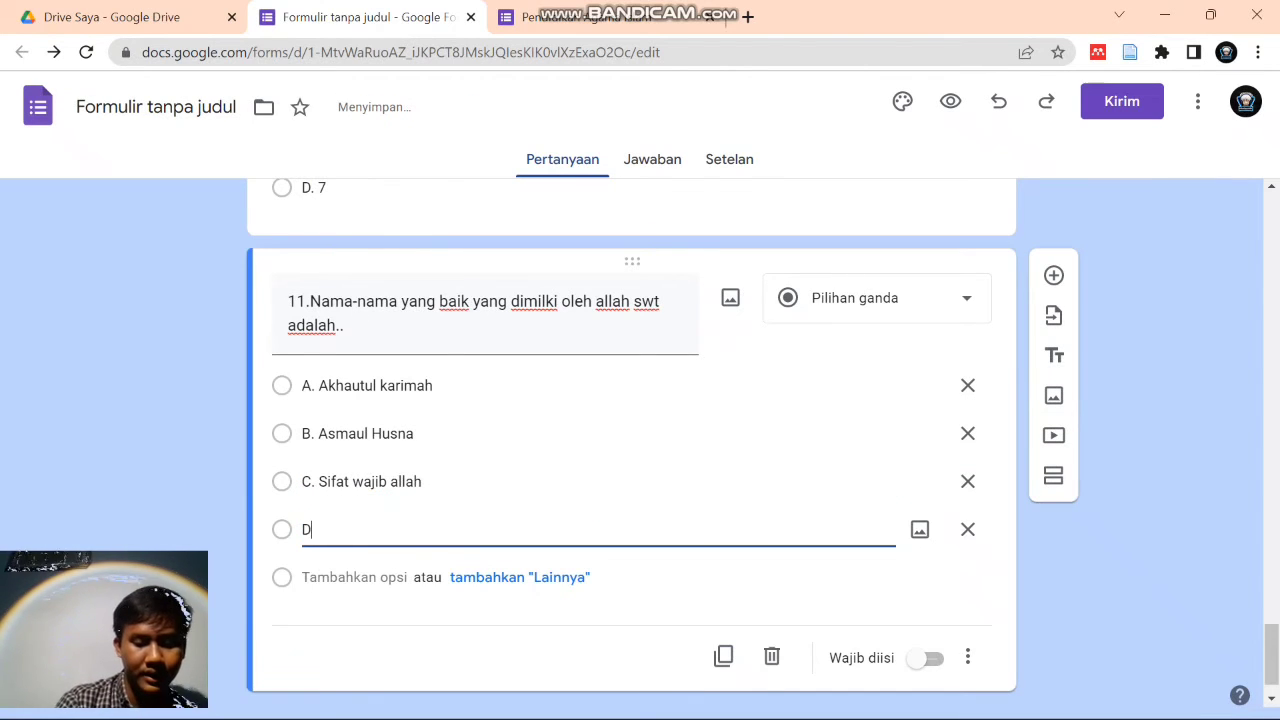
type(". Sifat selain allah")
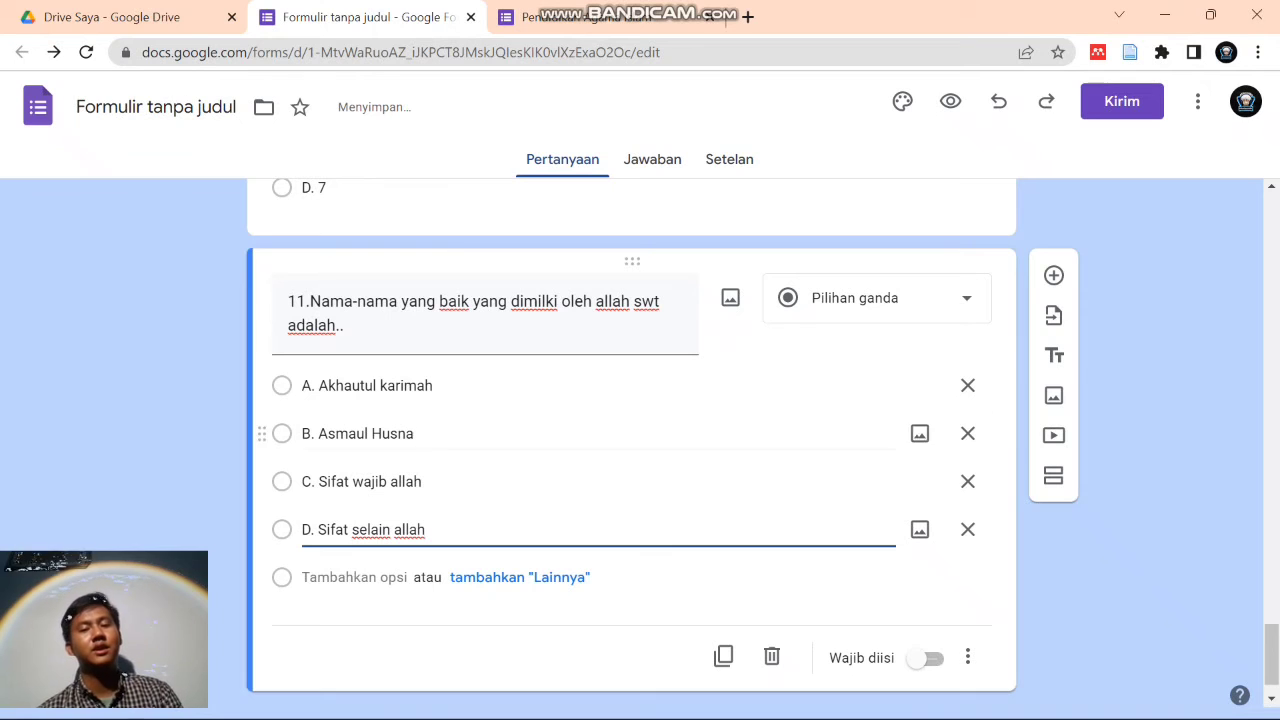
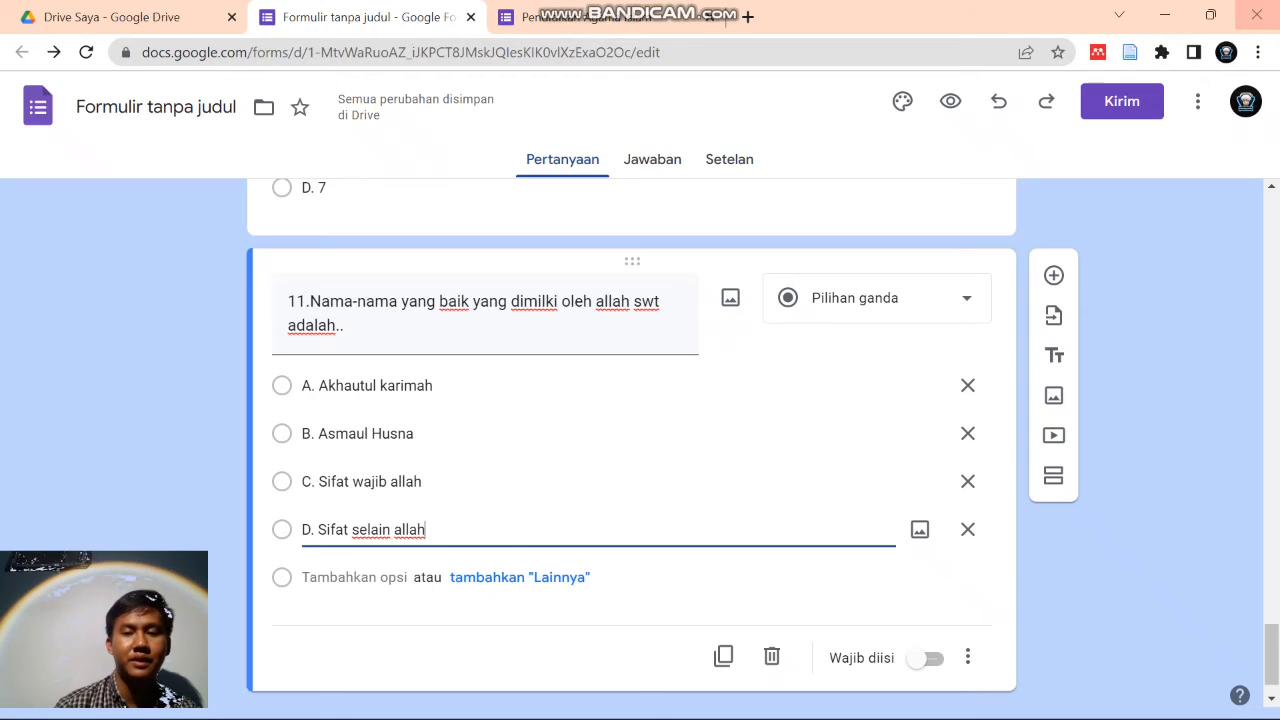
- Add a question below question 11 reading "12. Sifat wajib bagi para rasul adalah.."
left_click(1054, 275)
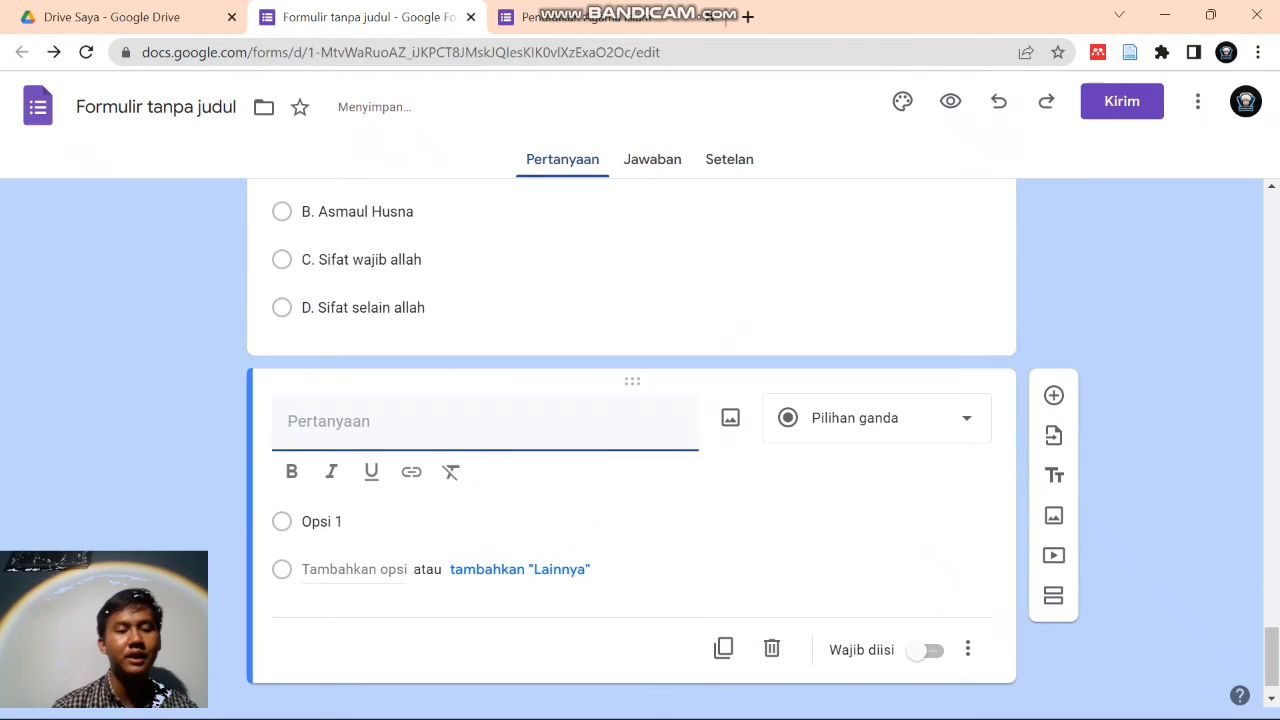
type("12.")
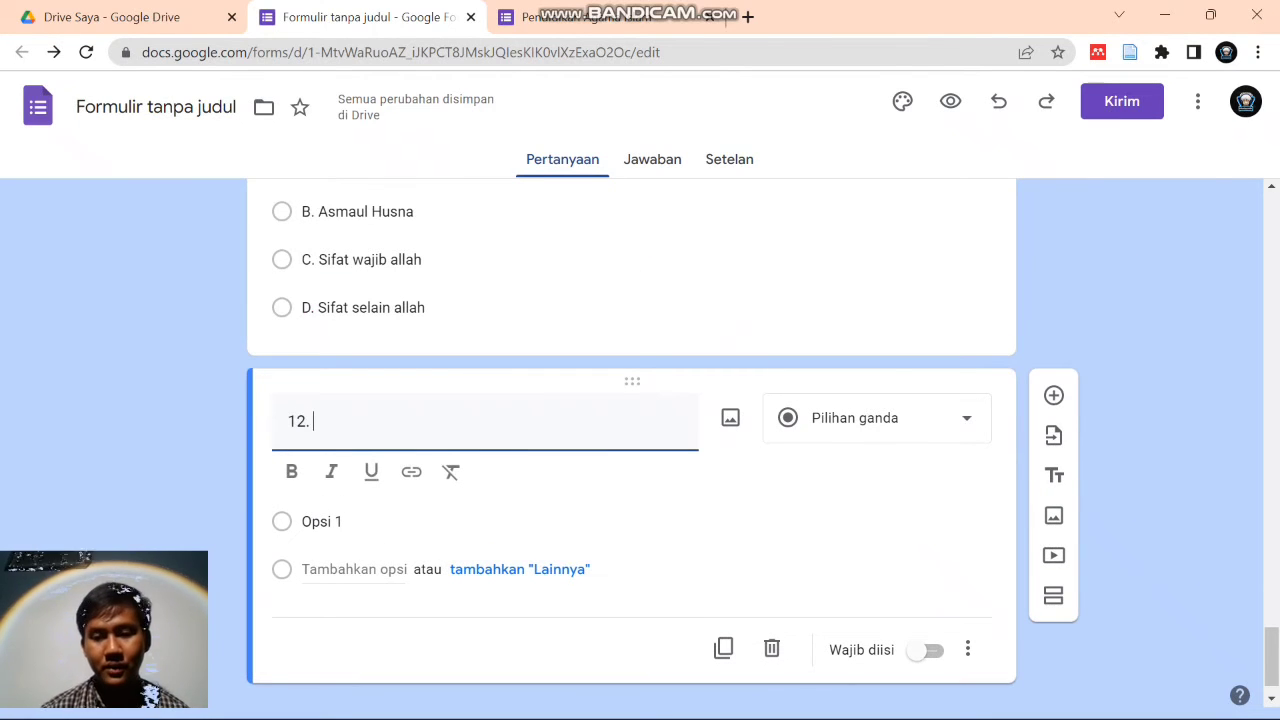
type(" S")
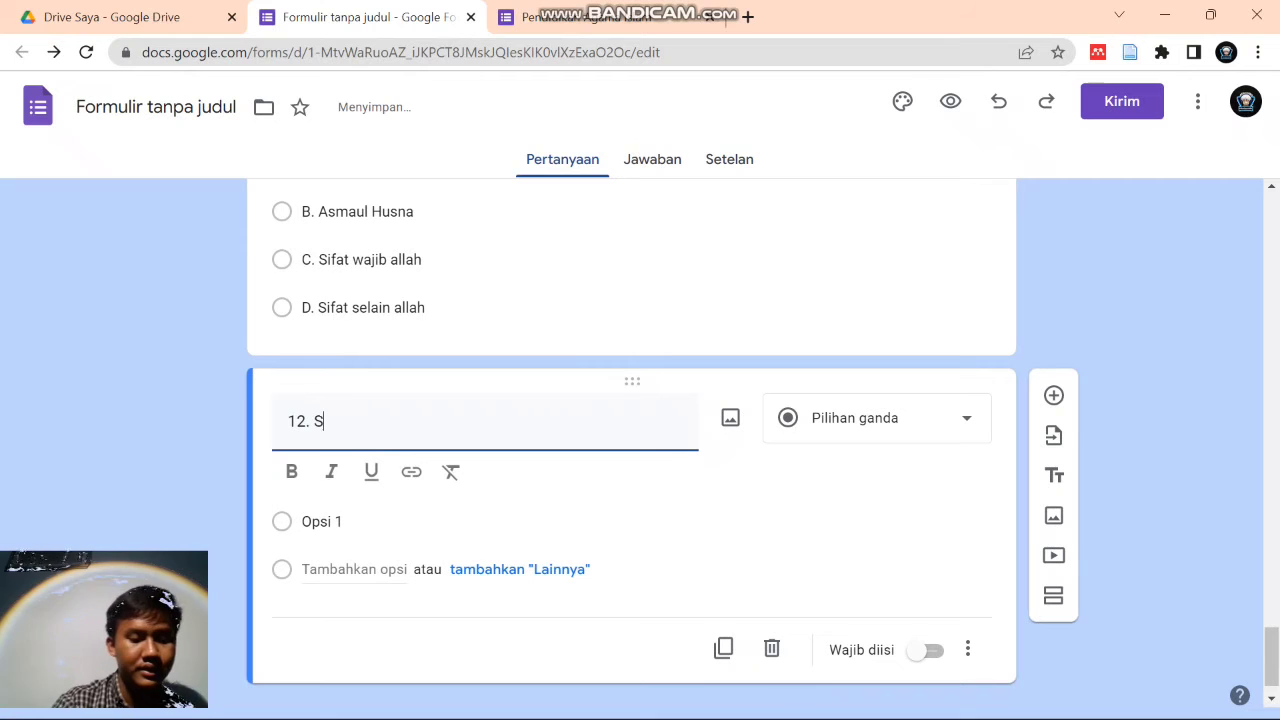
type("ifat wajib bagi para ")
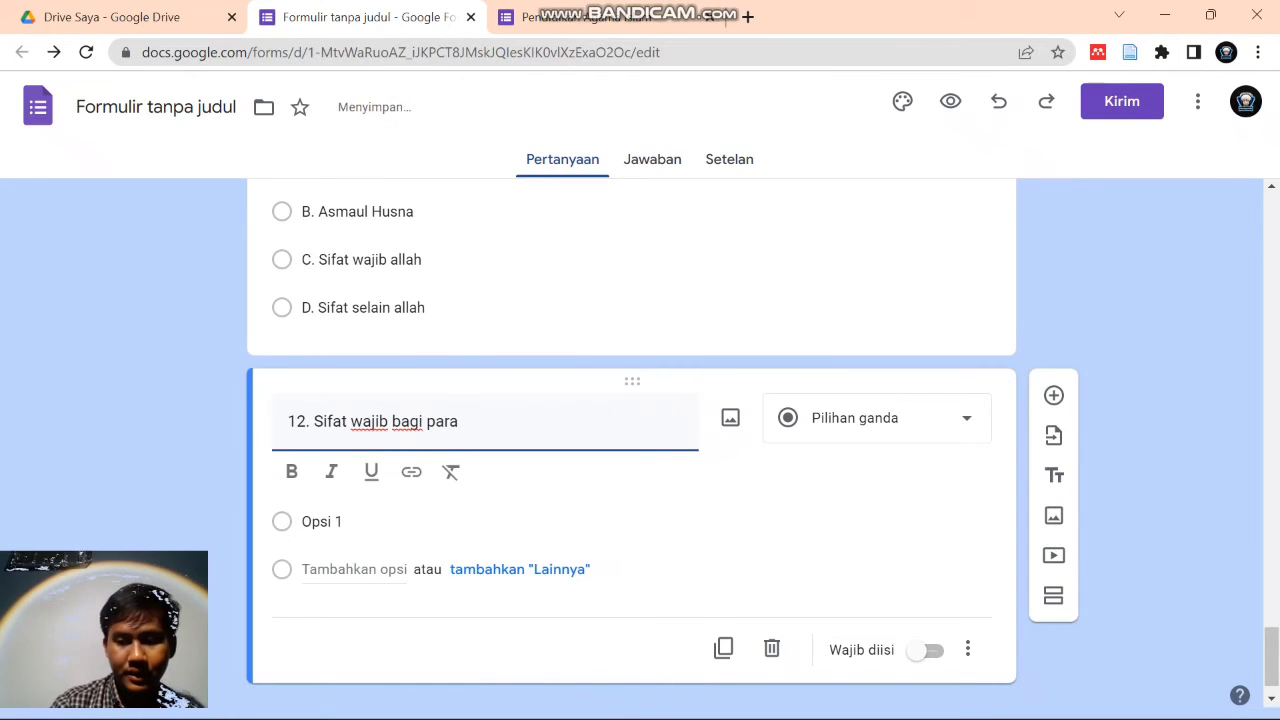
type("rasul ada")
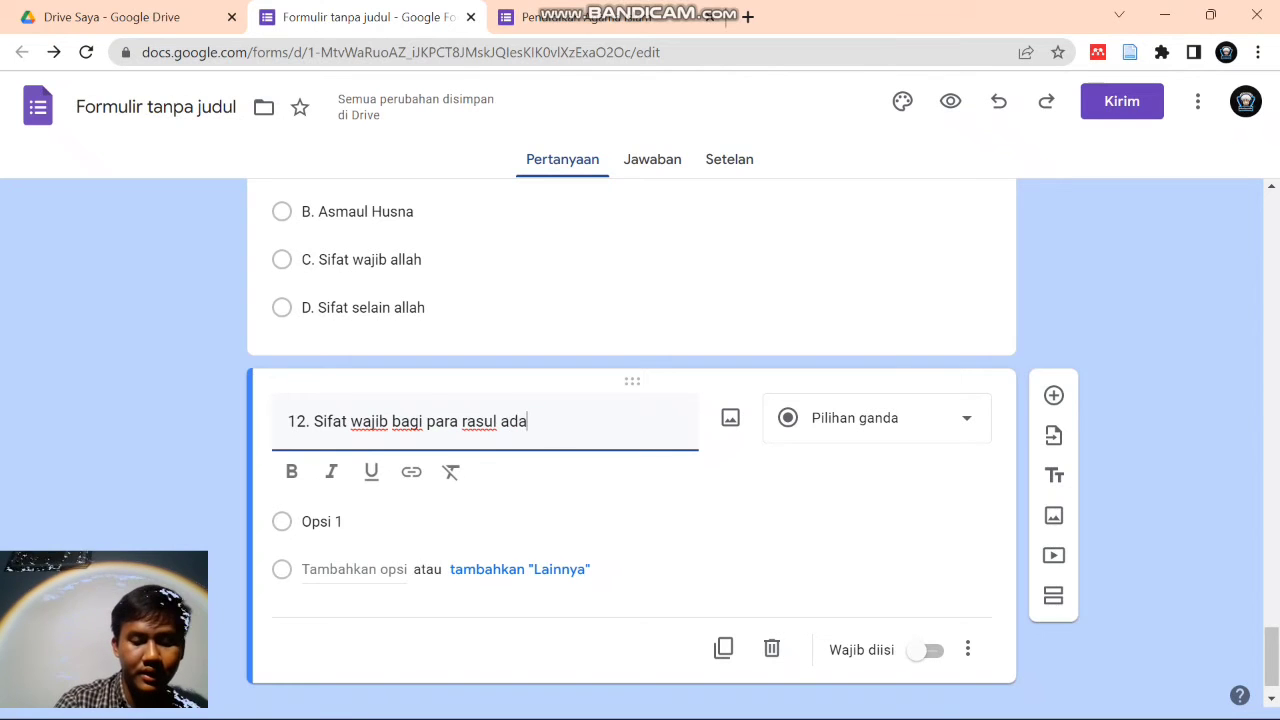
type("lah..")
- Set question 12's first answer option to "A. Amanah, siddiq, fatanah"
left_click(321, 521)
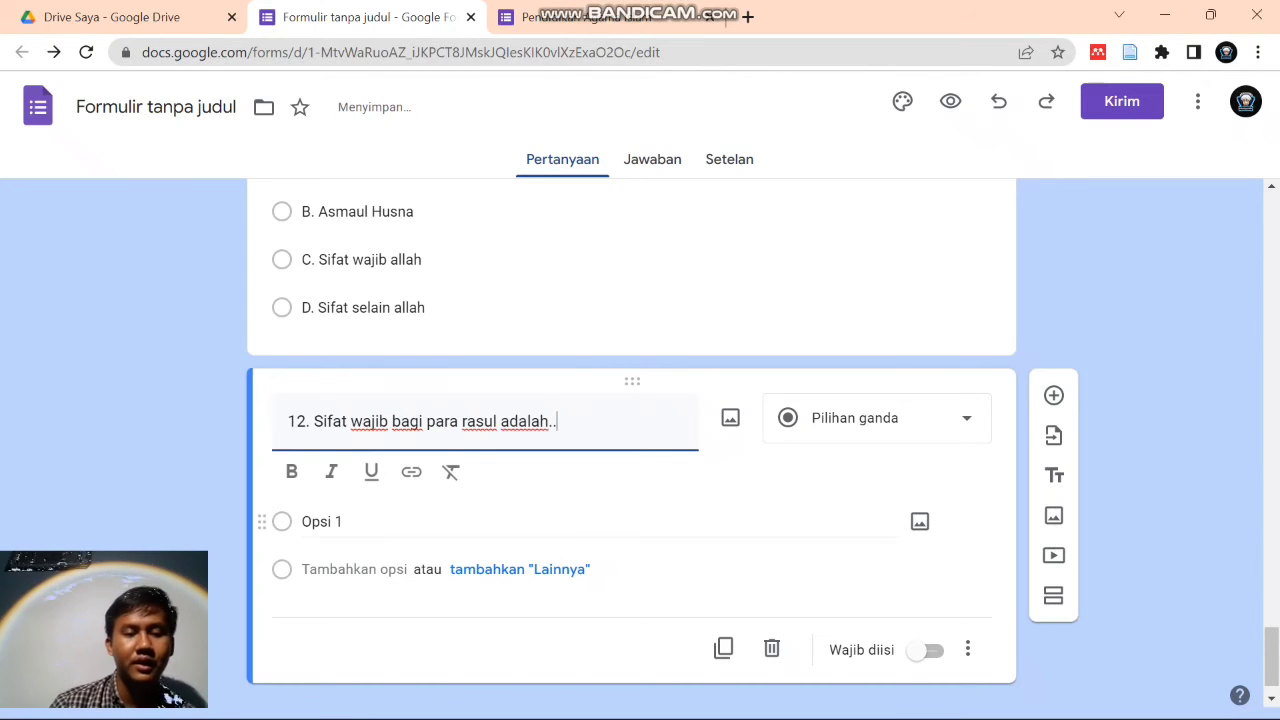
type("A. Amaha")
key("BackSpace")
key("BackSpace")
type("nah, si")
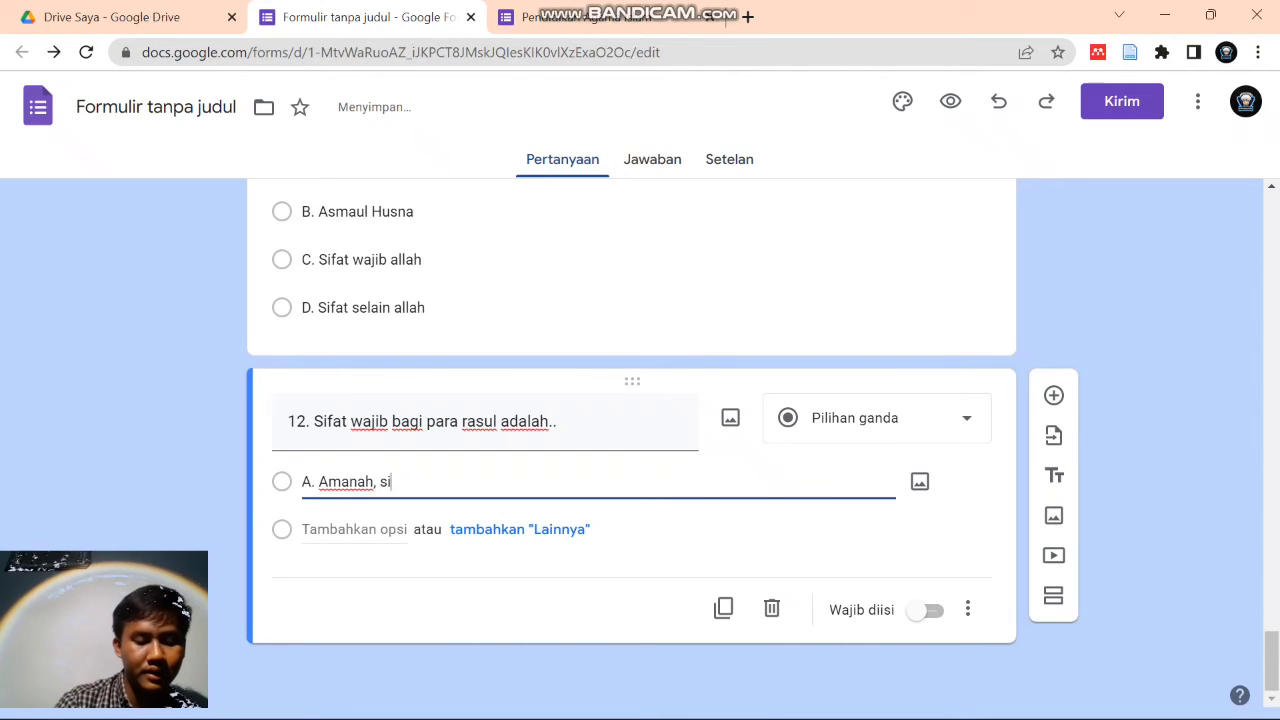
type("ddiq, fatanah")
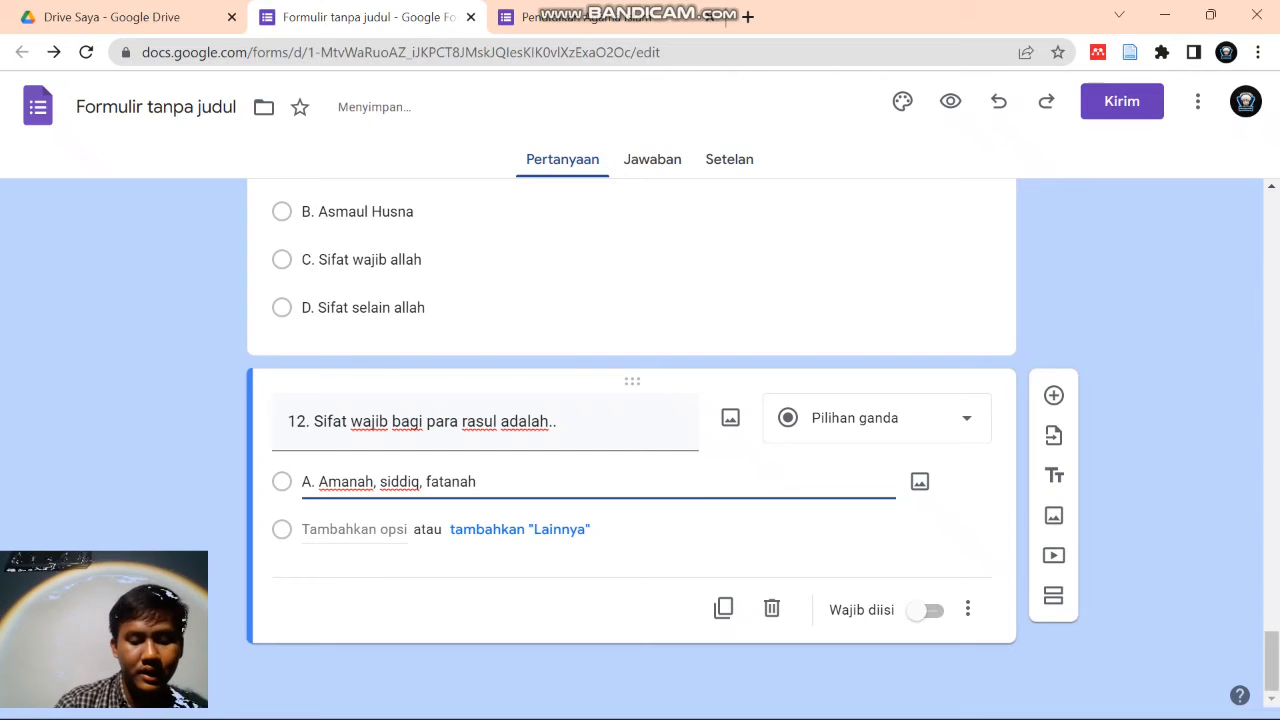
- Complete question 12's first option as "A. Amanah, siddiq, fatanah , dan tablig" and add "B. Kazib, kianat, dusta, dan baladah" as the second
type(" , dan tab")
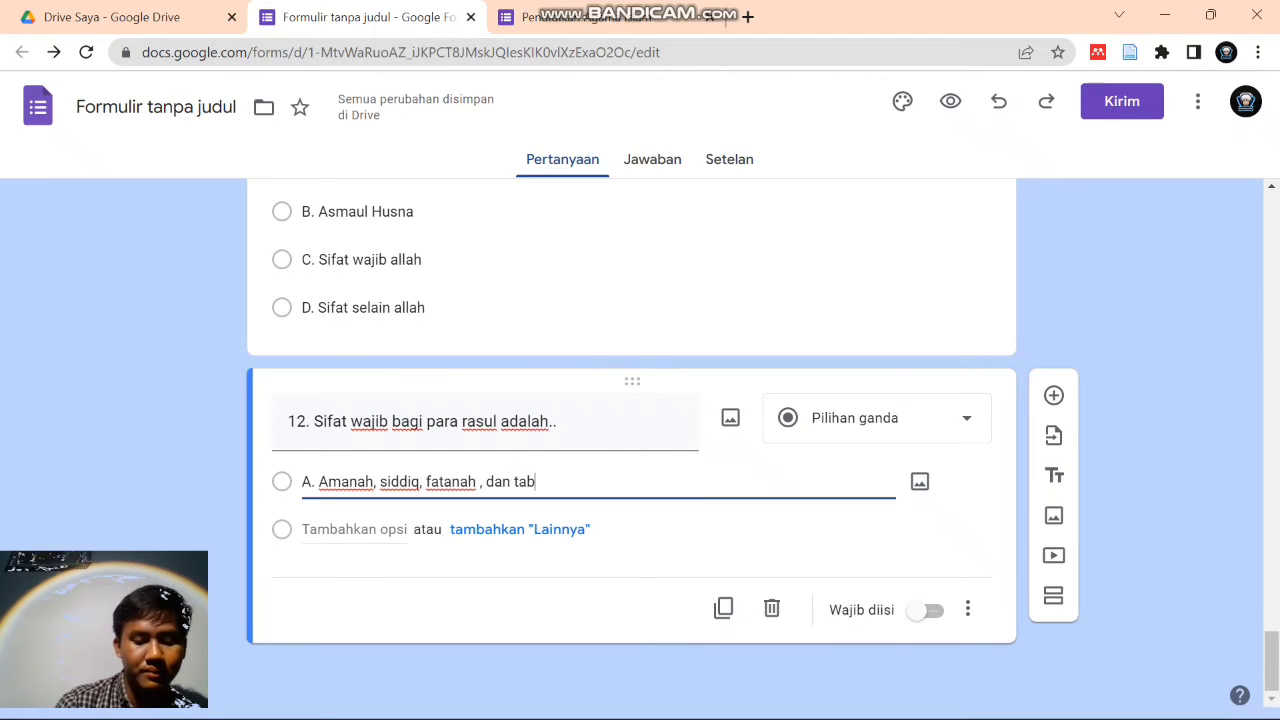
type("lig")
key("Return")
type("B. Kazib, kianat, ")
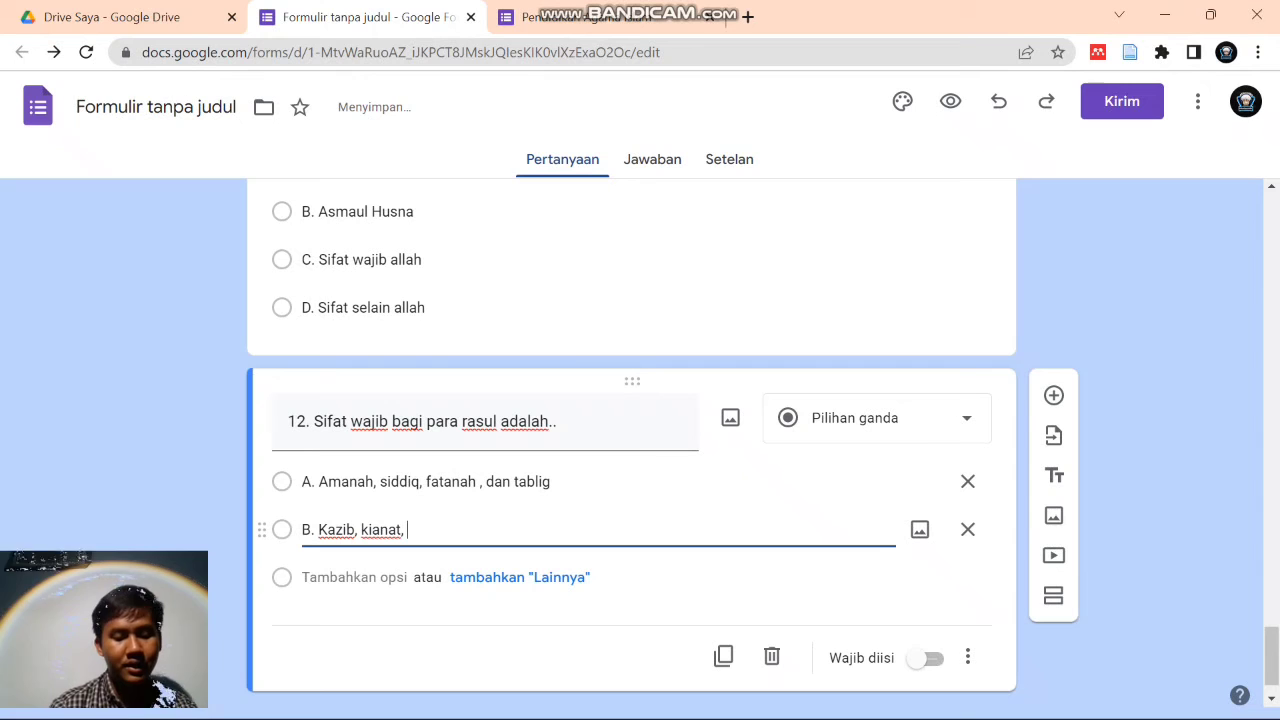
type("dusta, dan ")
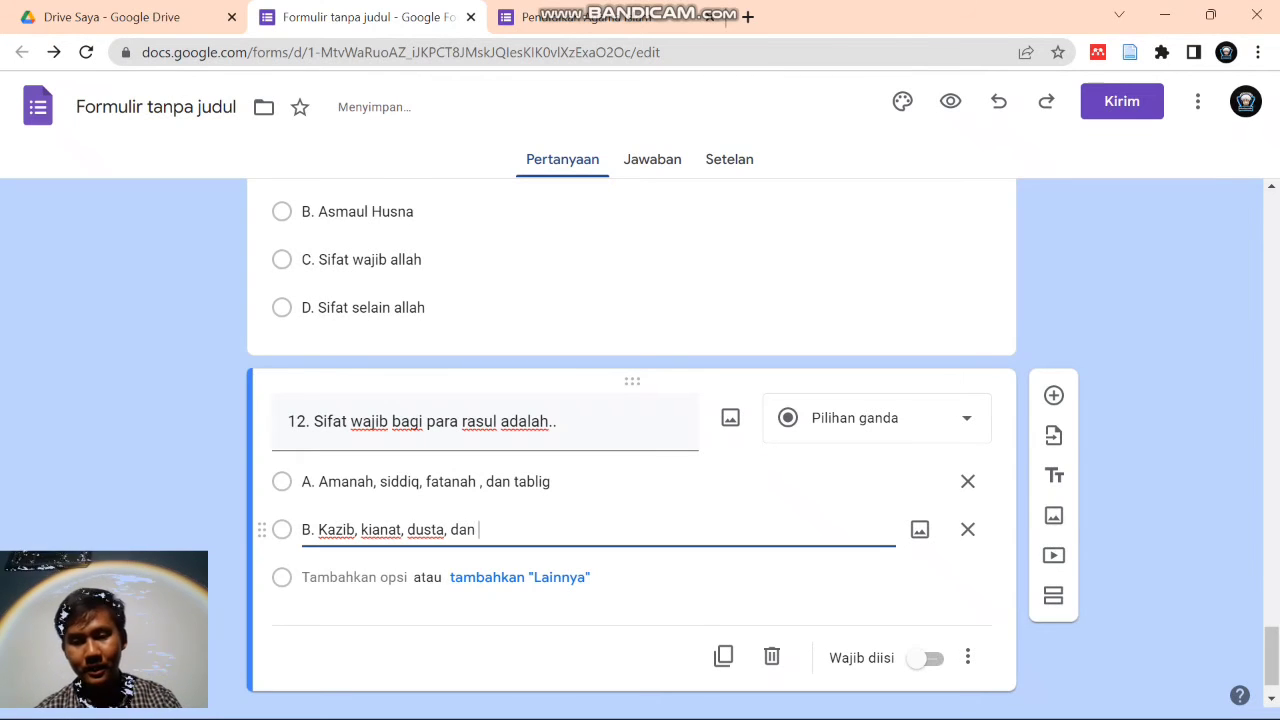
type("baladah")
key("Return")
- Add "C. Wujud, qidam, baqa, dan lil hawadisi" as the third answer option of question 12
type("C")
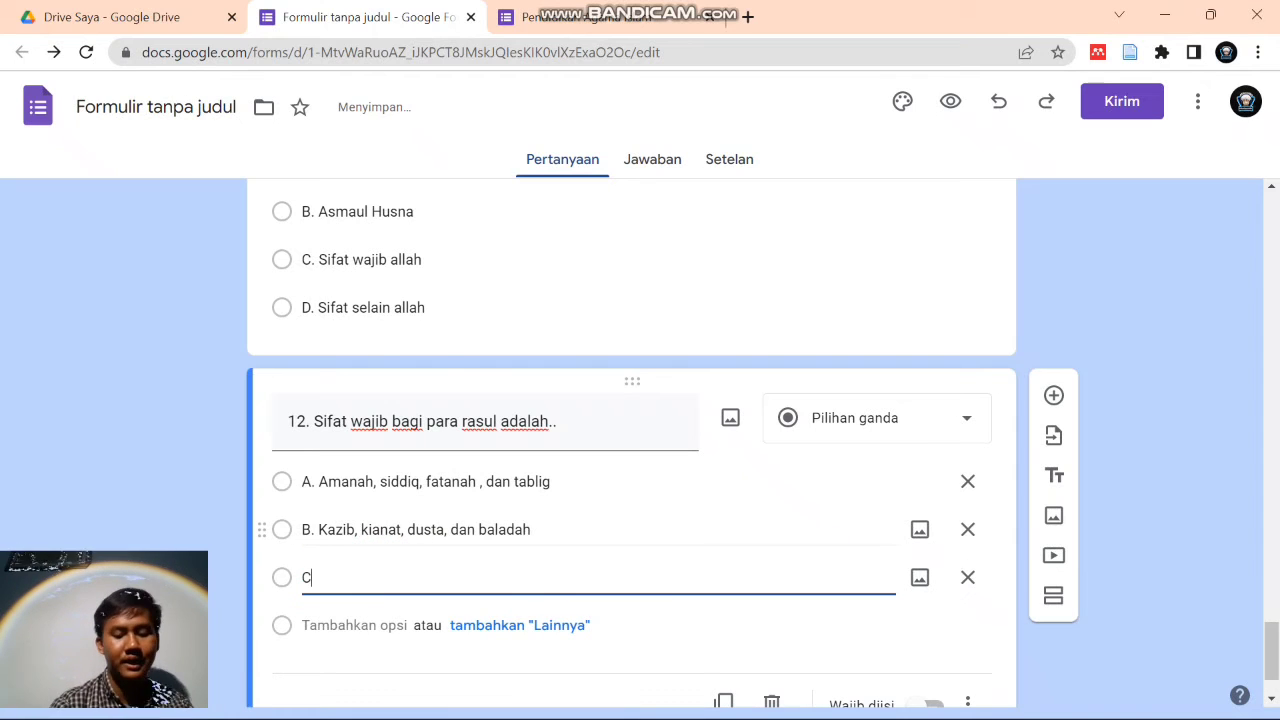
type(". W")
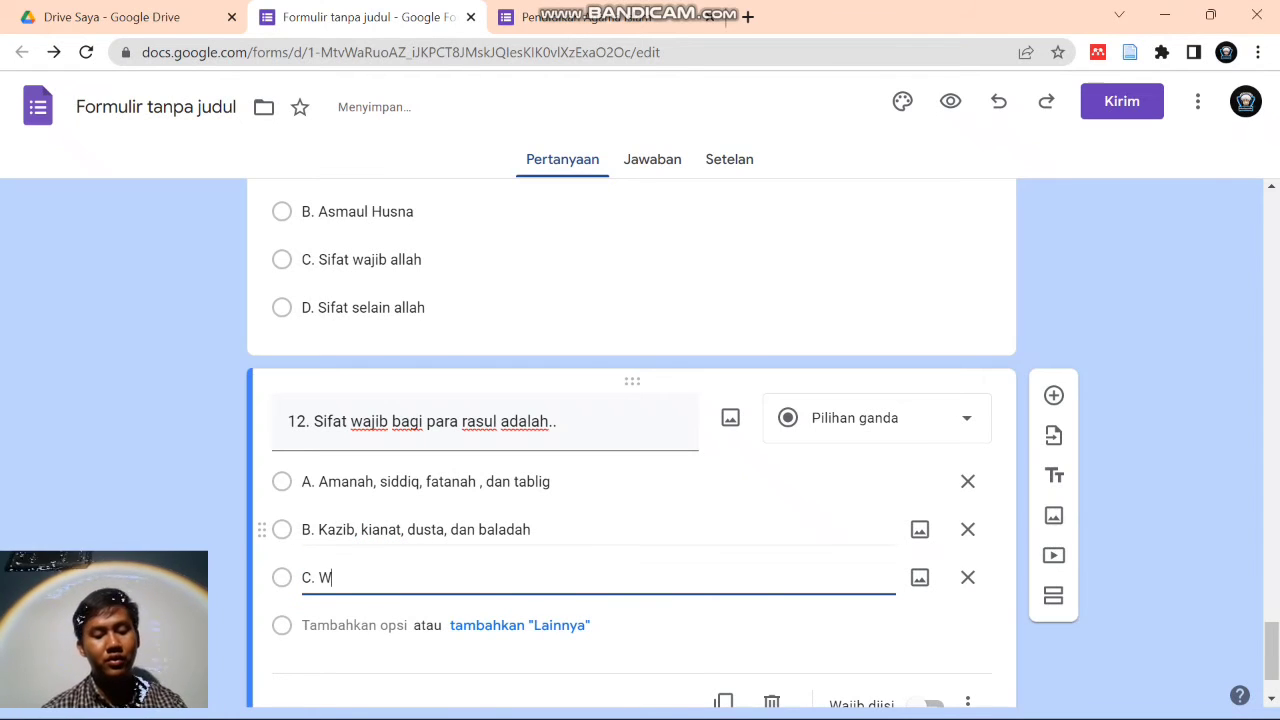
type("ujud")
key("BackSpace")
key("BackSpace")
key("BackSpace")
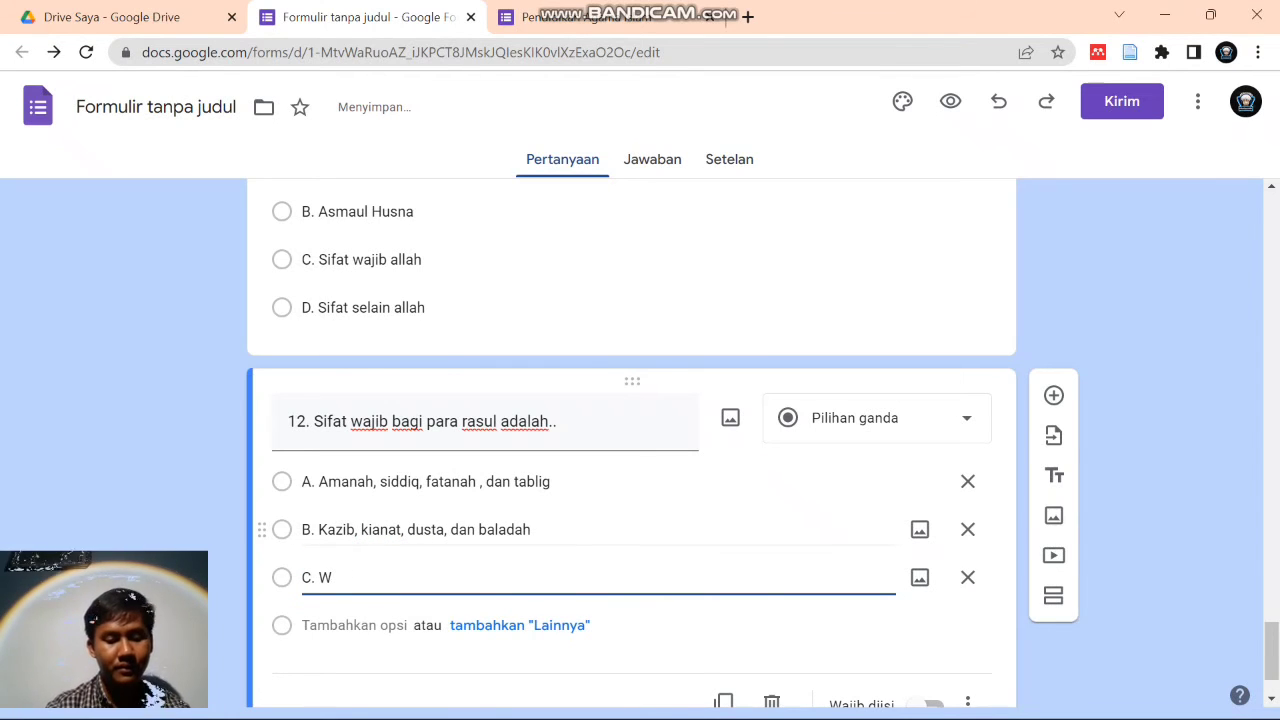
type("ujud, qid")
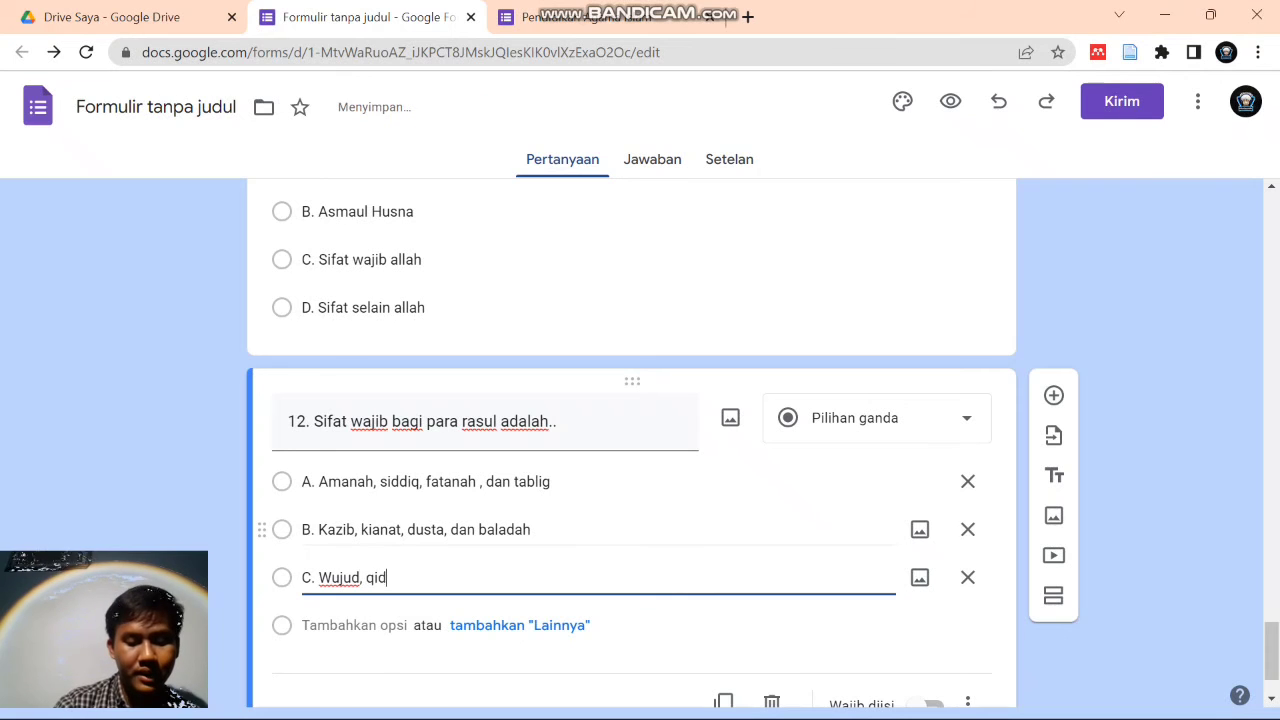
type("am, baq")
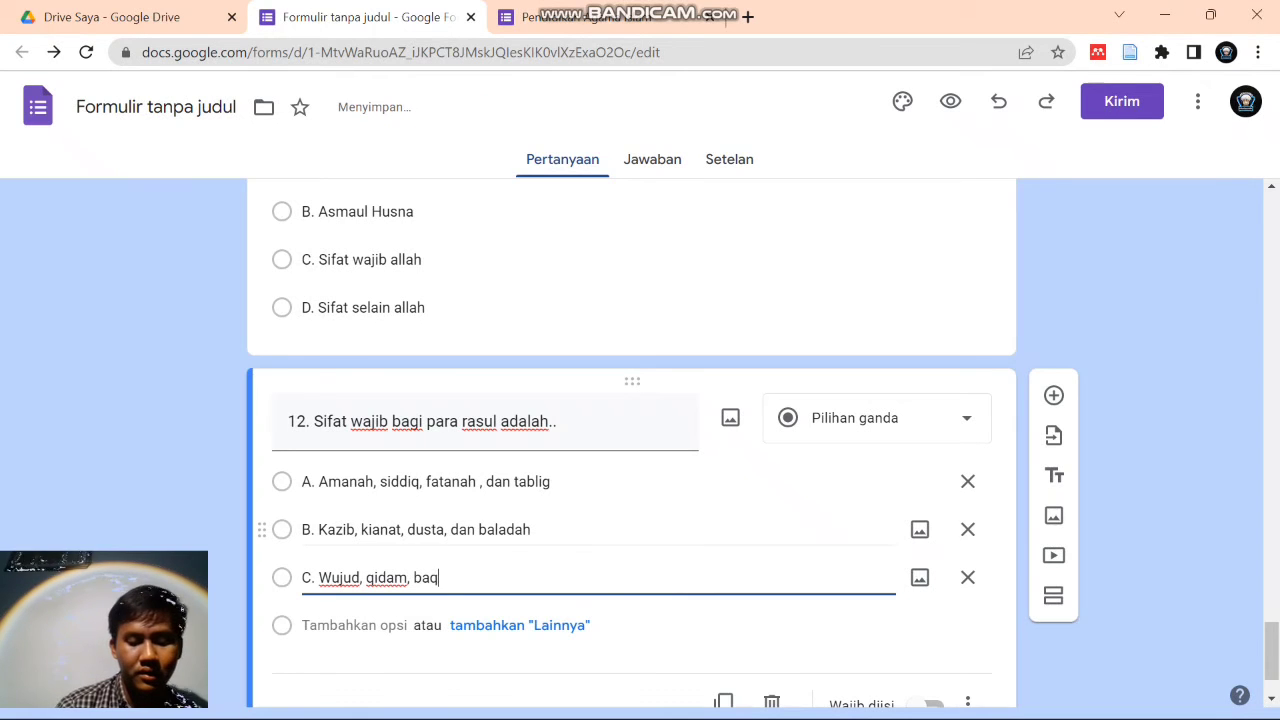
type("a, dan ")
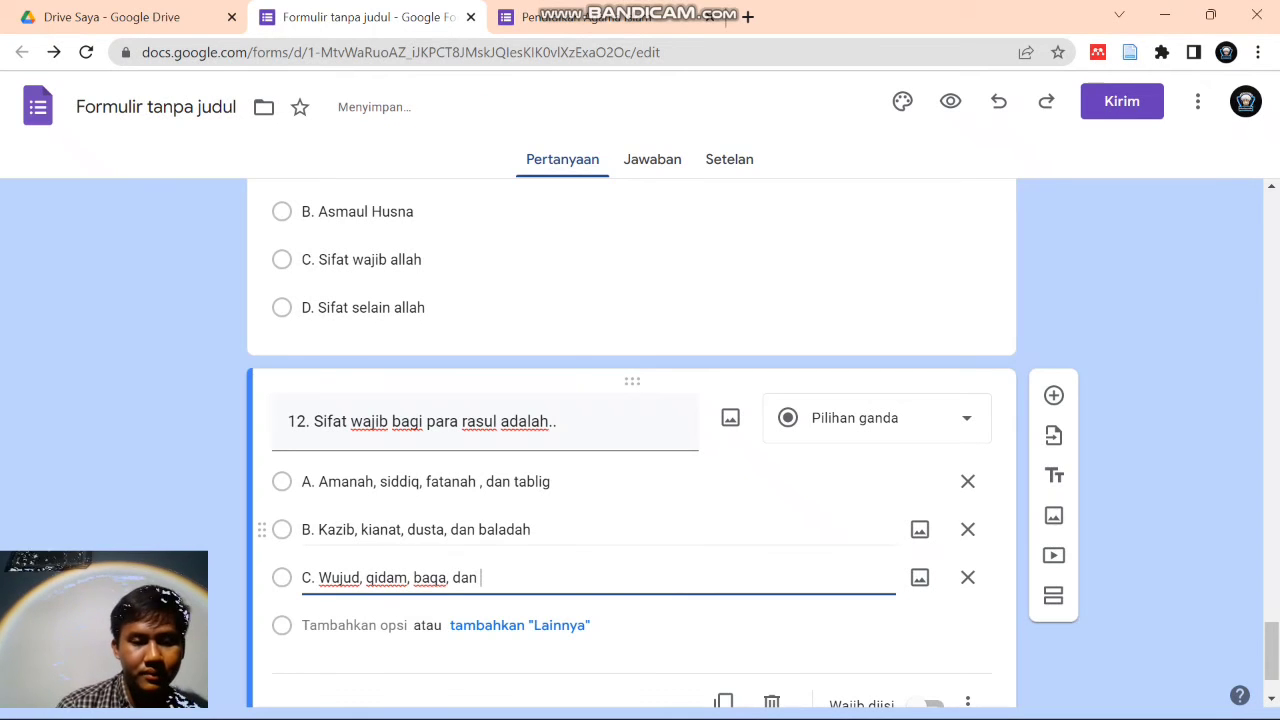
type("lil hawa")
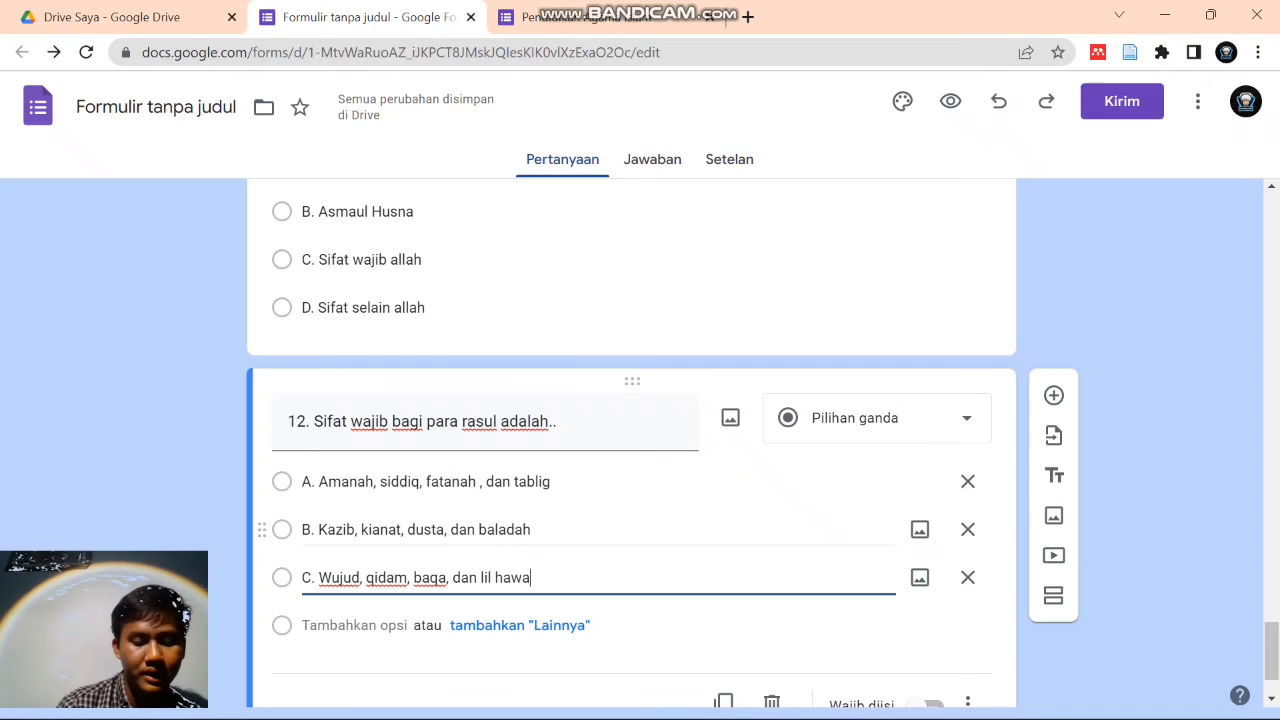
type("disi")
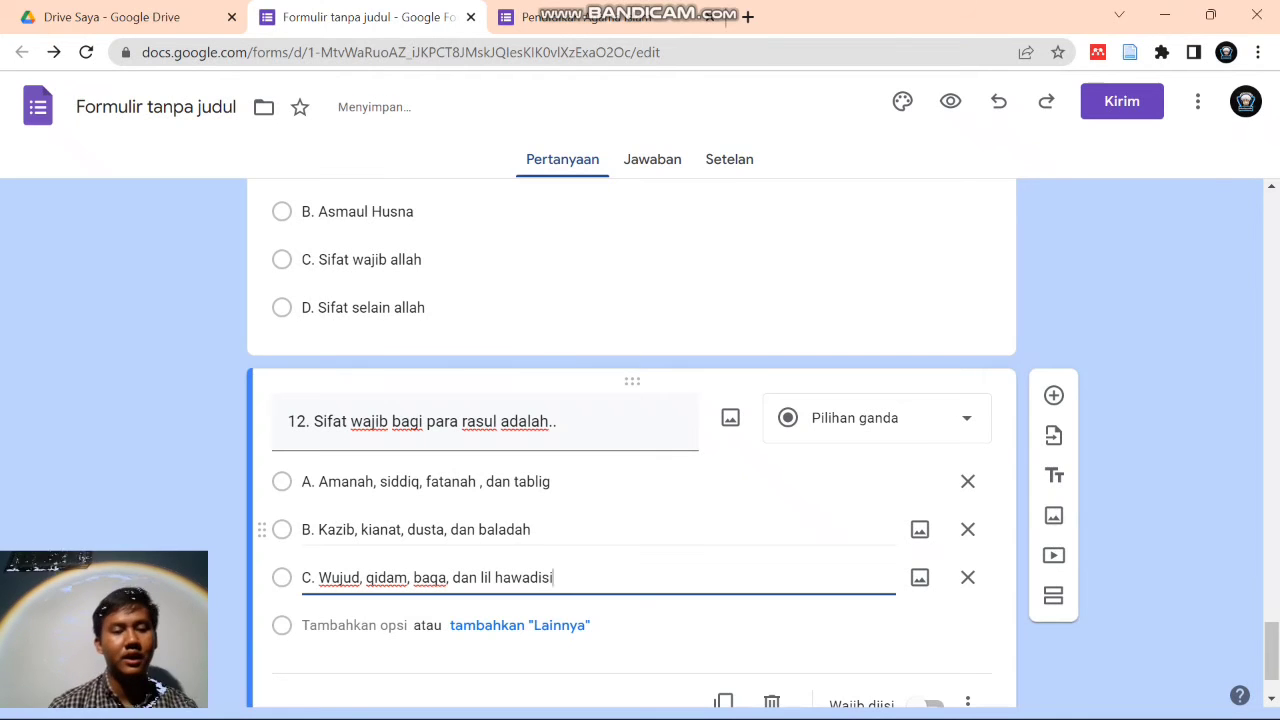
key("Return")
- Add "D. Iradatul basyariyah" as the fourth answer option of question 12
type("D")
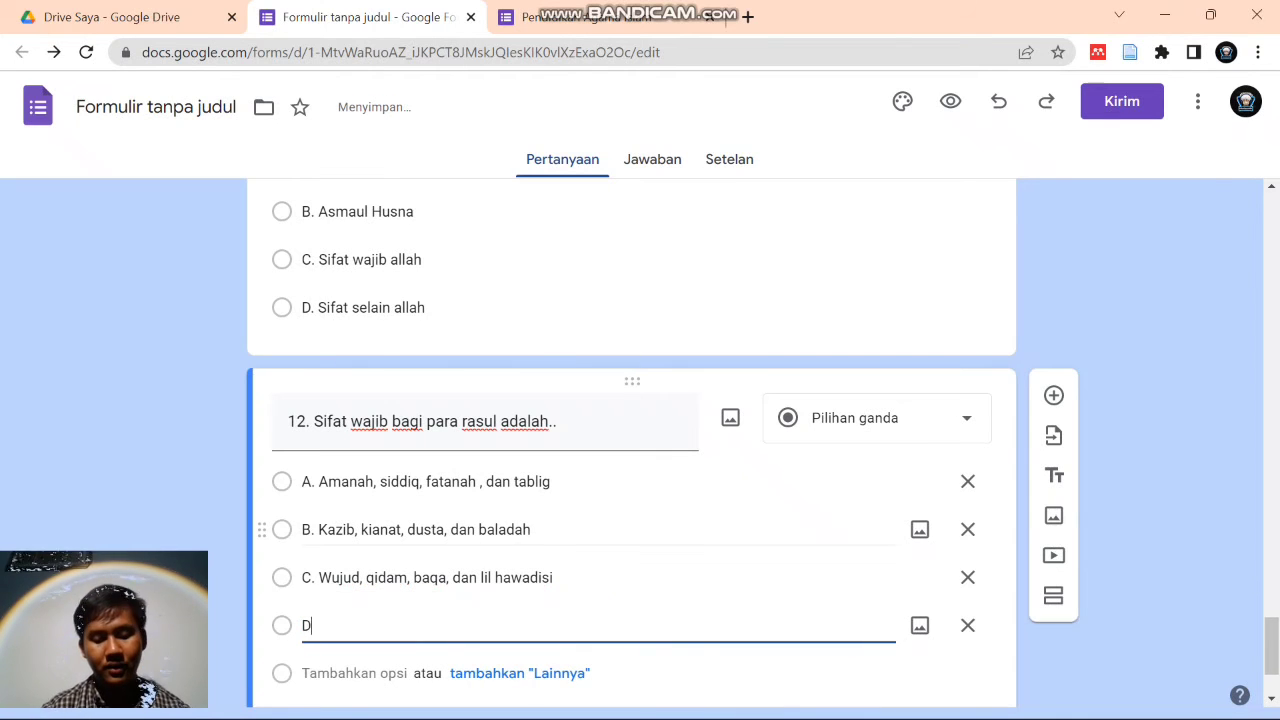
type(". Iradatu")
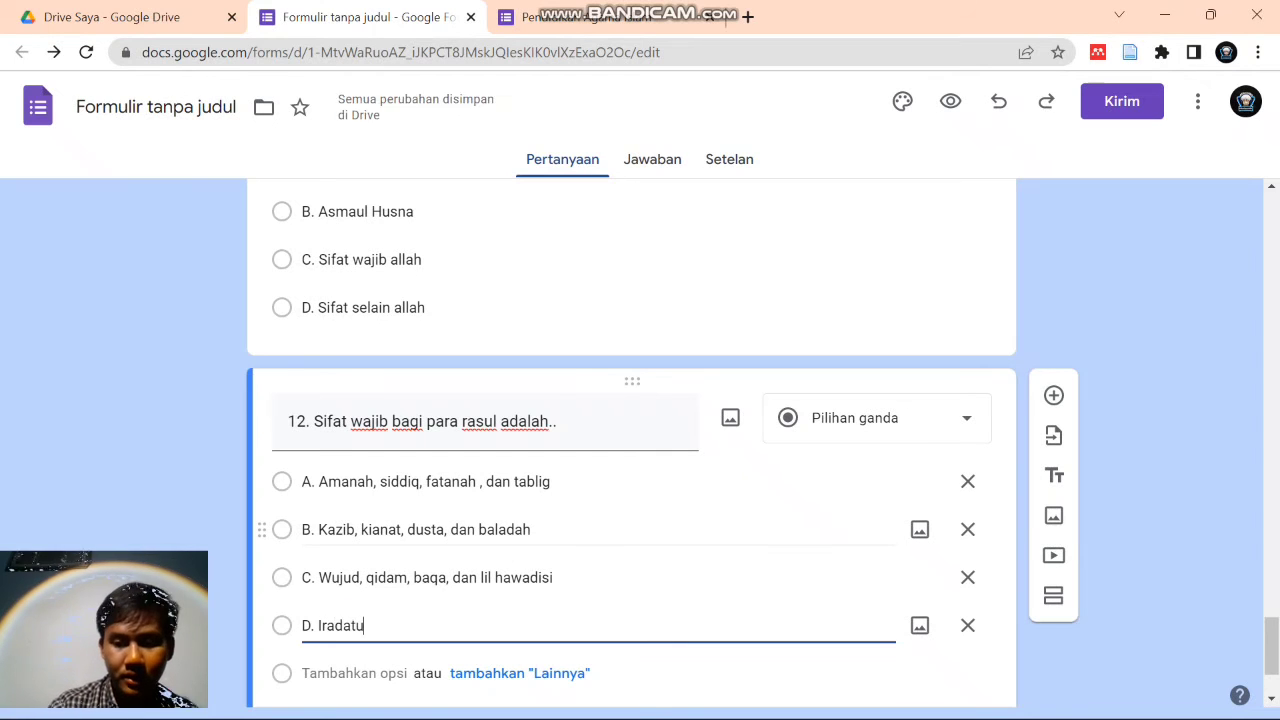
type("l basyariyah")
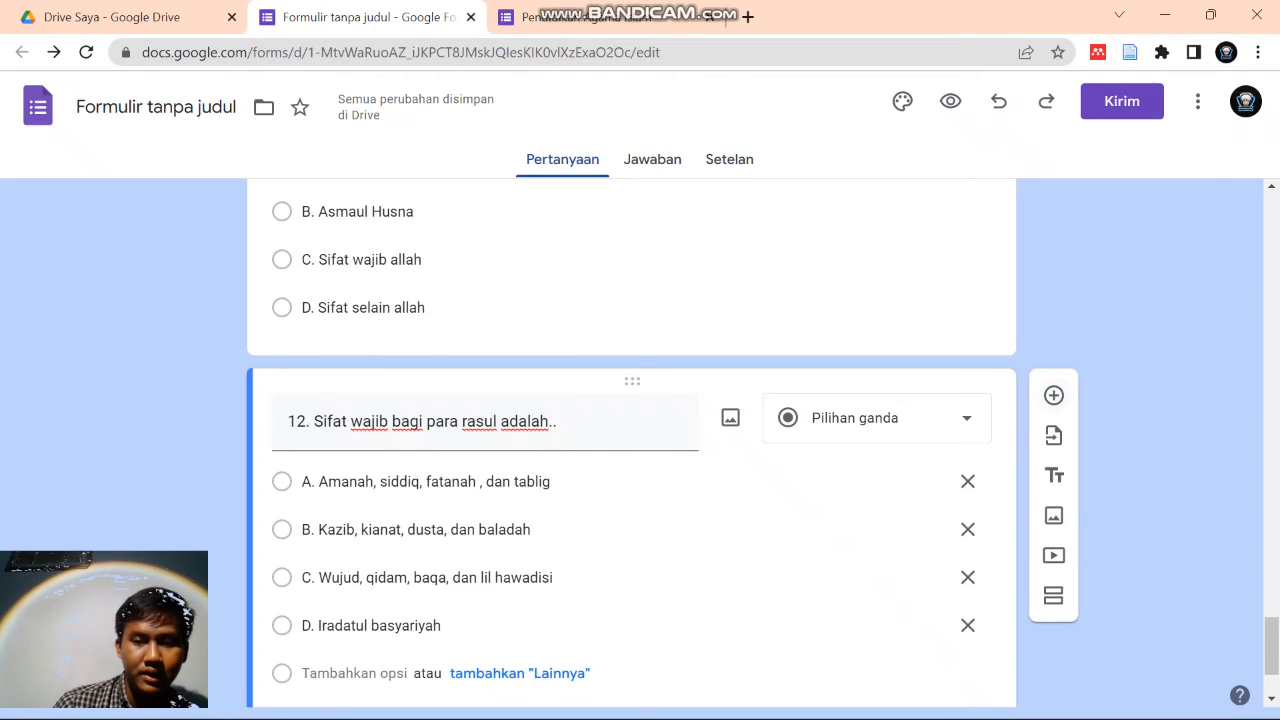
- Add a question below question 12 reading "13. Cara beriman kepada rasul-rasul allah adalah..."
left_click(1054, 395)
type("13.")
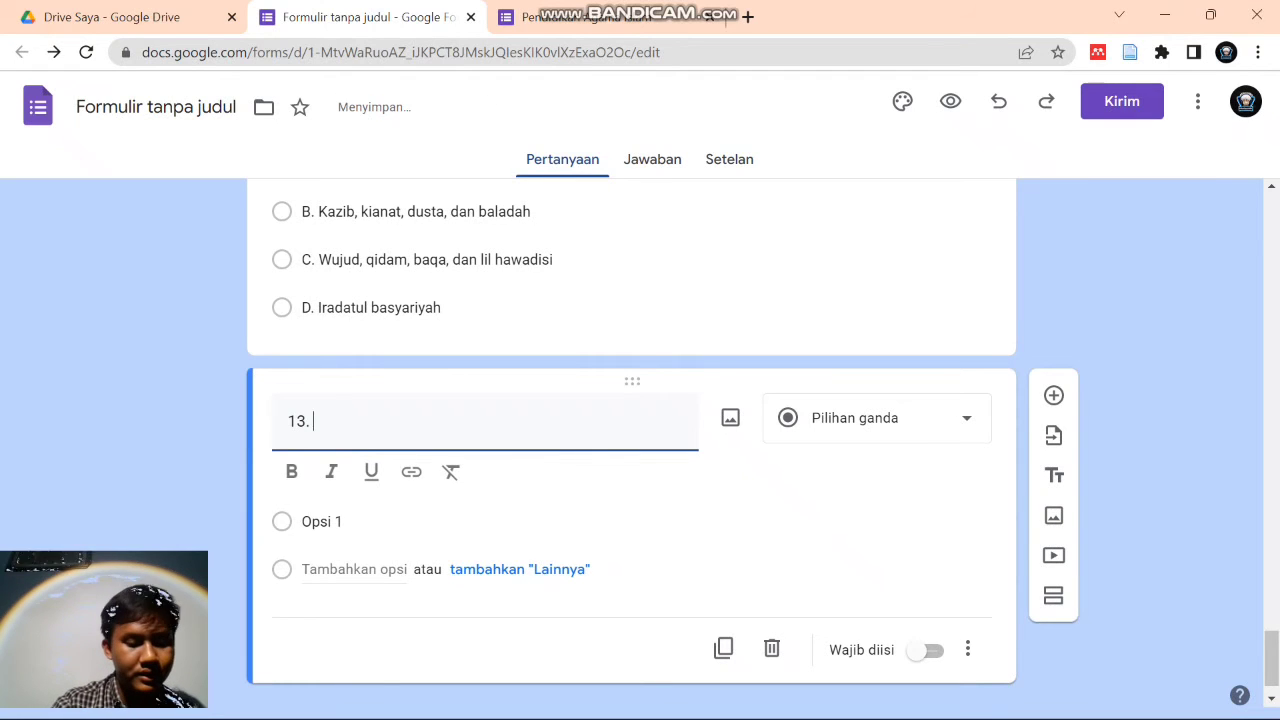
type(" Cara beriman ")
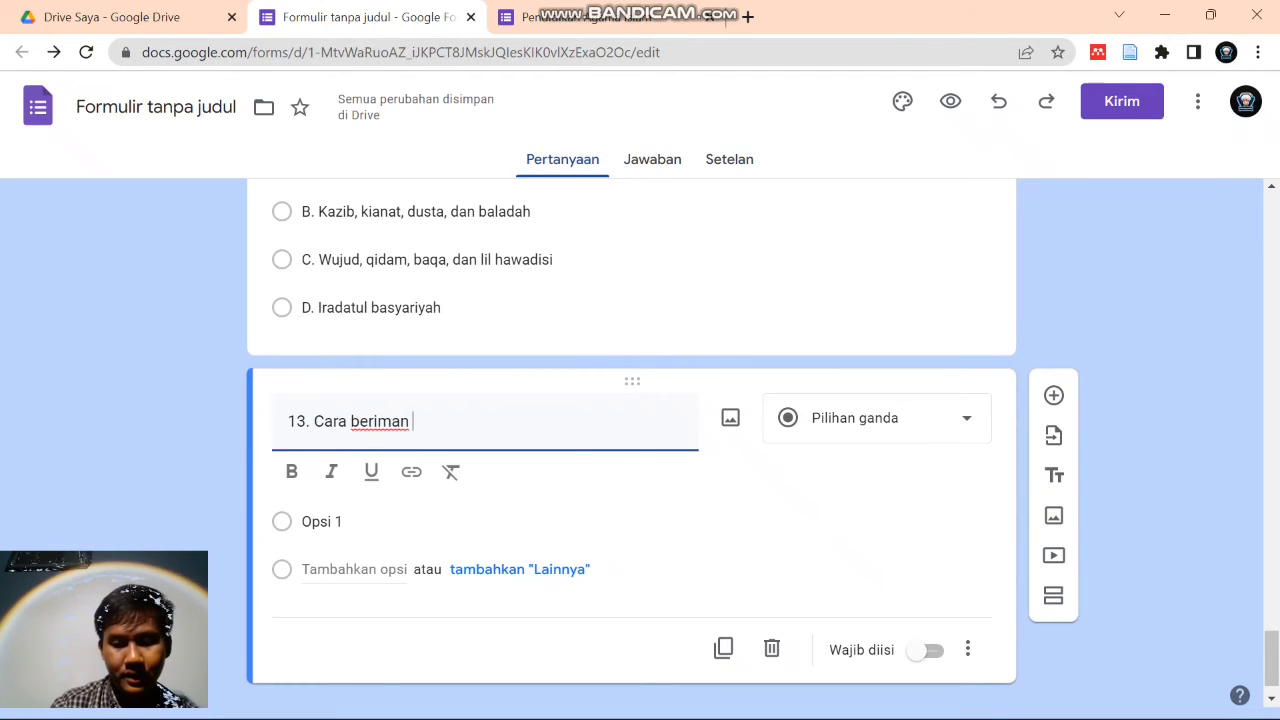
type("kepada ras")
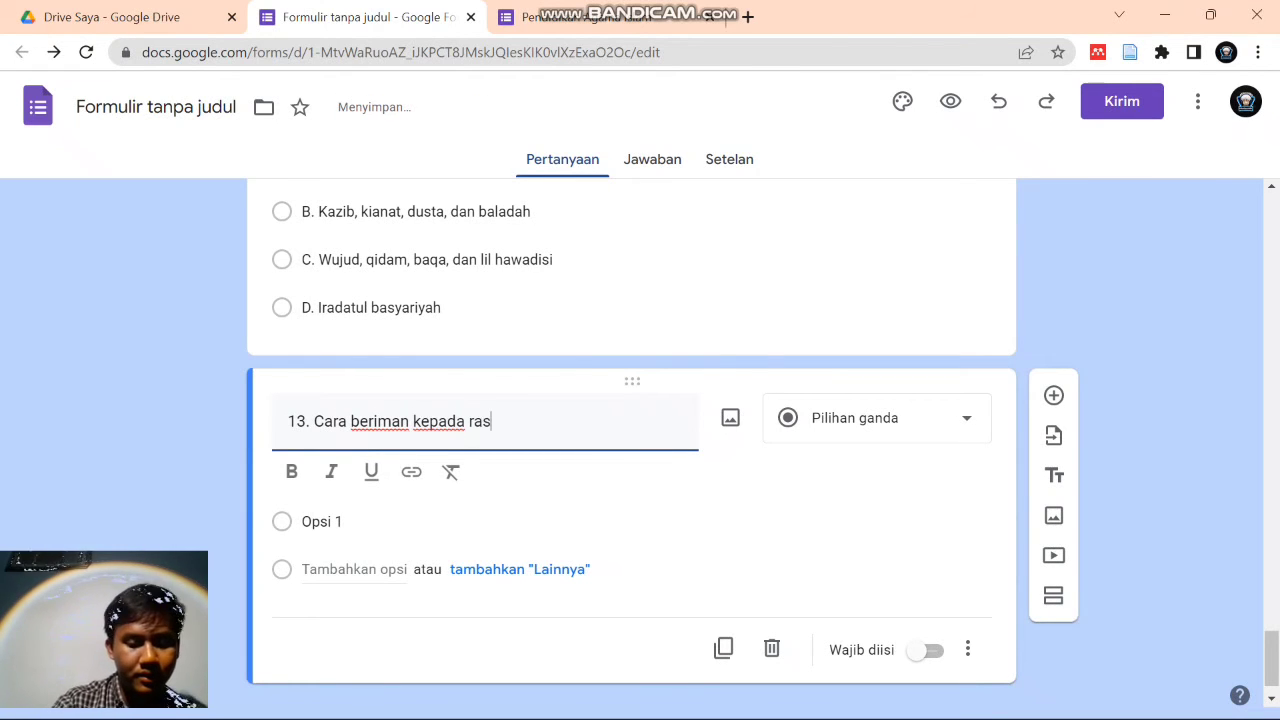
type("ul-rasul")
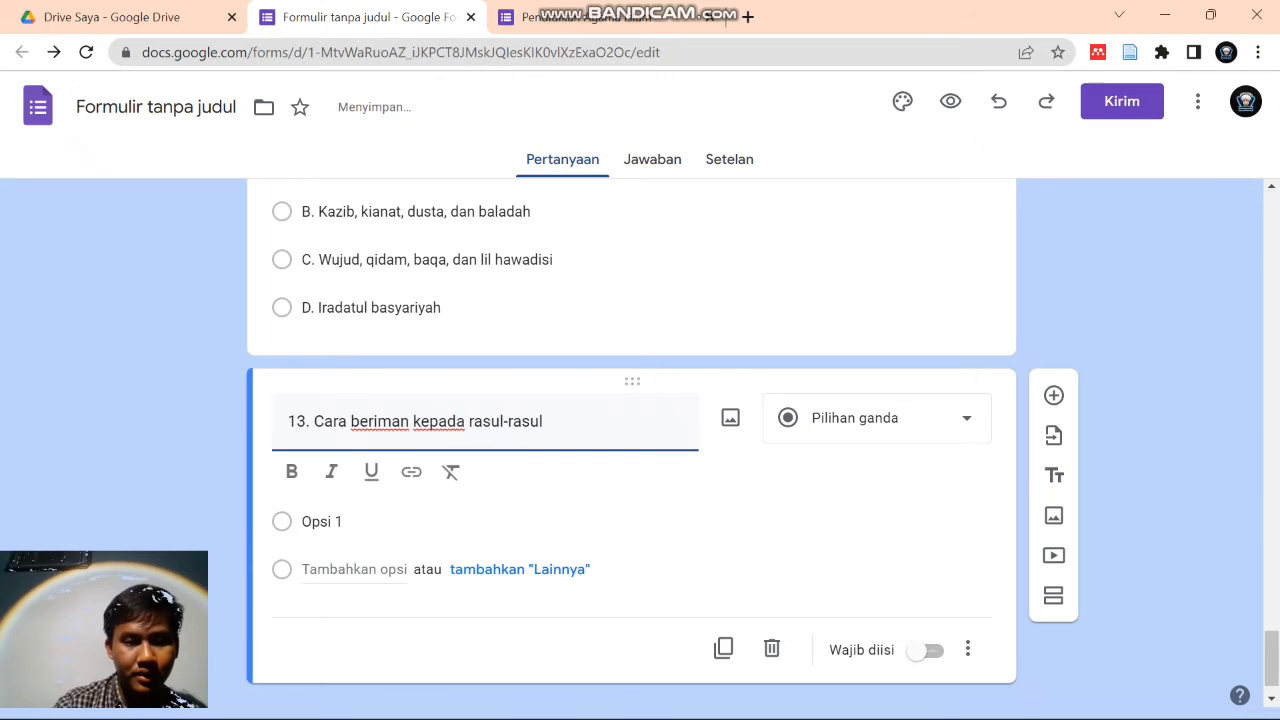
type(" allah adalah...")
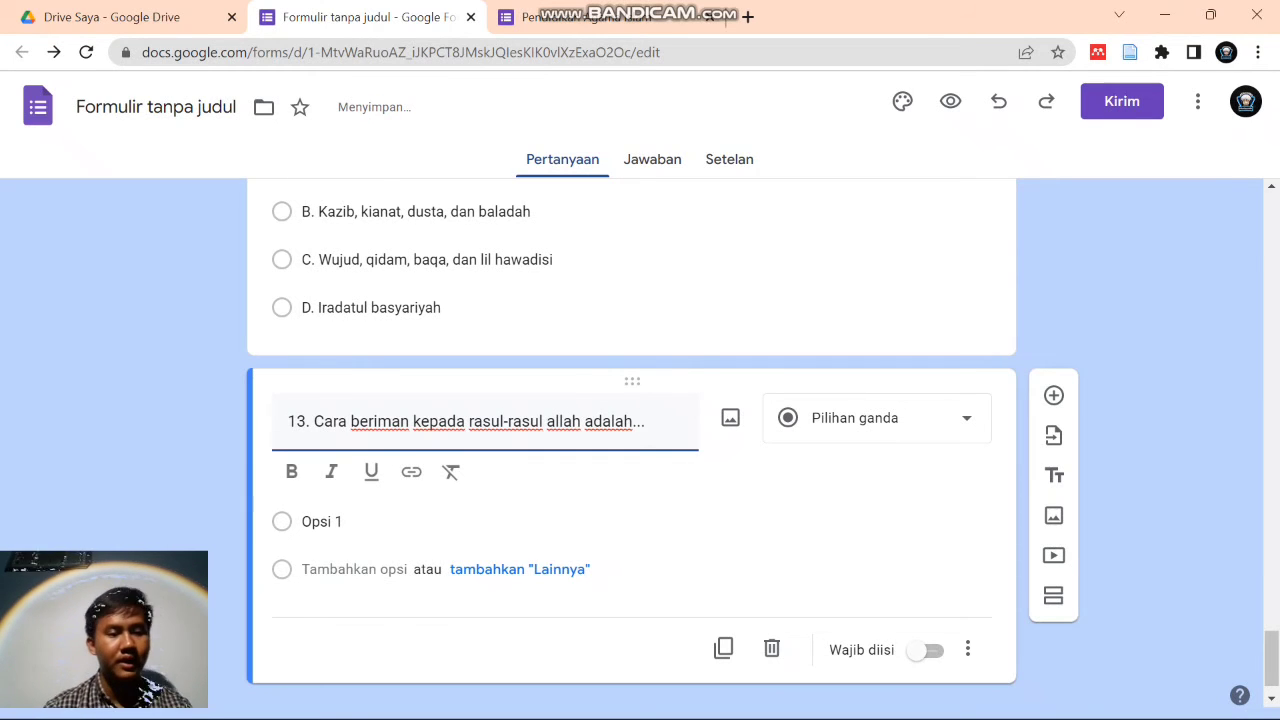
- Set question 13's first two answer options to "A. Tidak boleh membedakan ajrannya" and "B. Mengikuti ajarannya"
left_click(322, 521)
type("A")
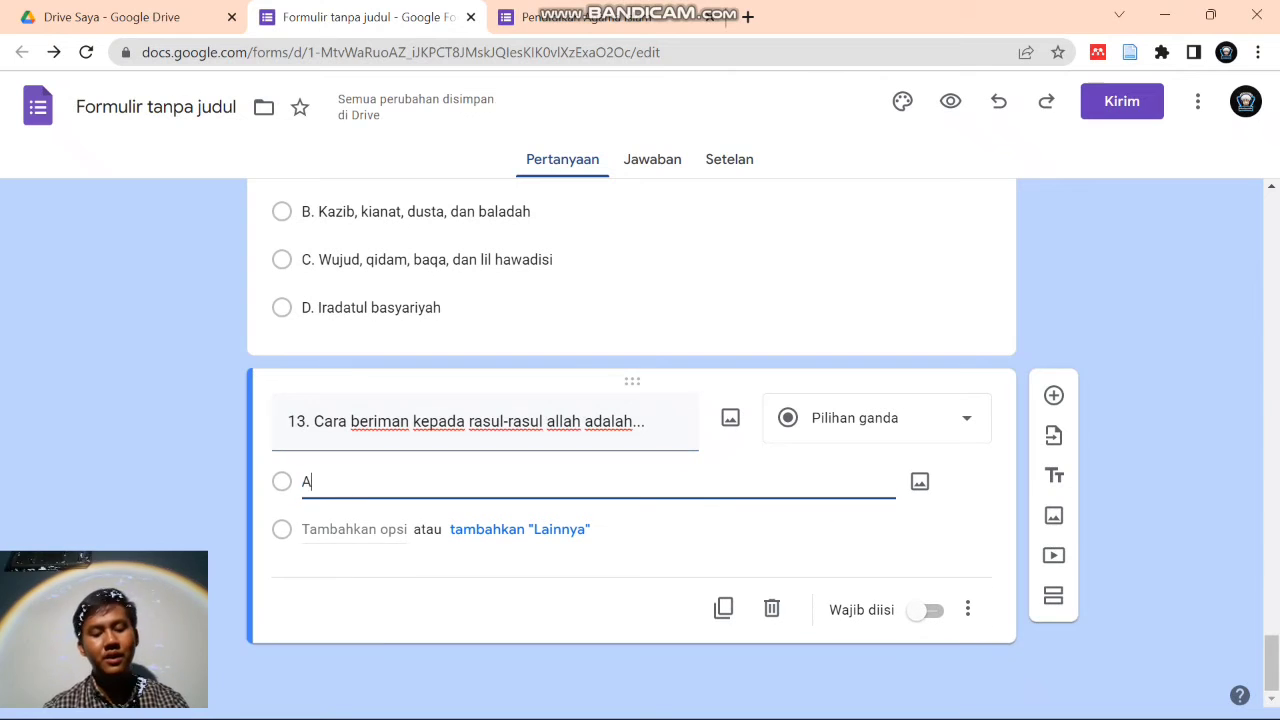
type(". Tidak boleh membedakan")
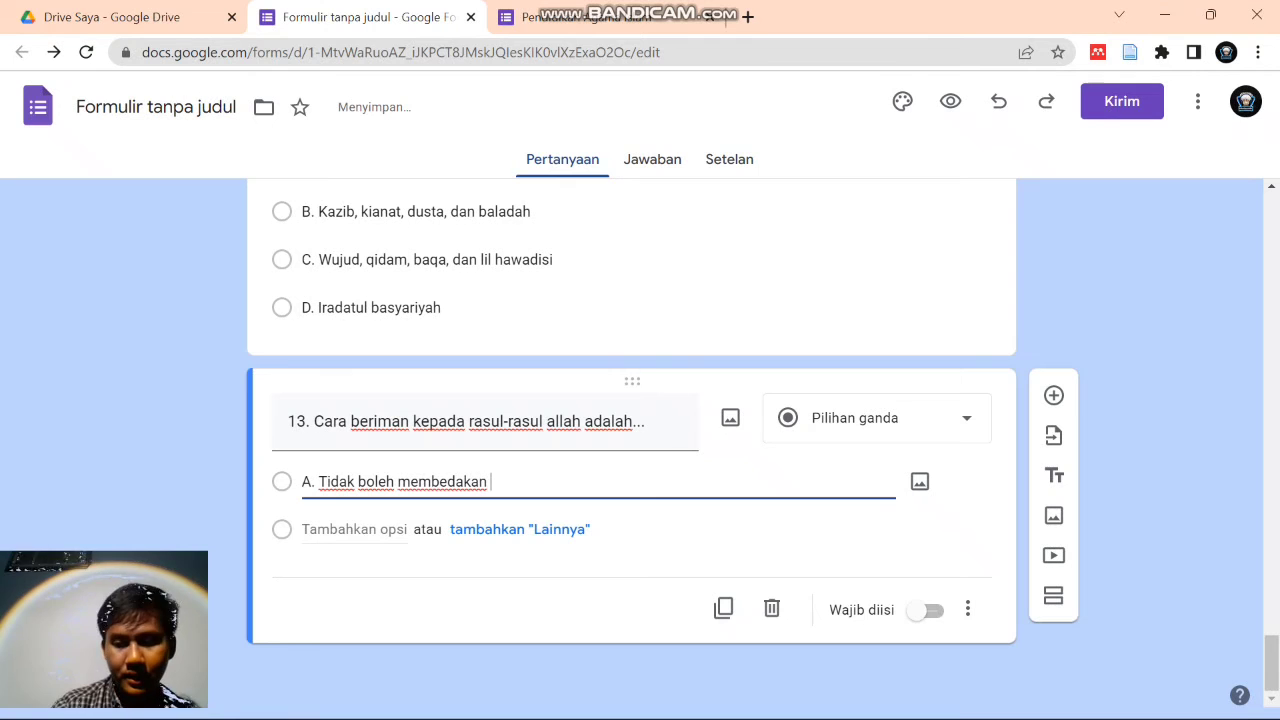
type(" ajra")
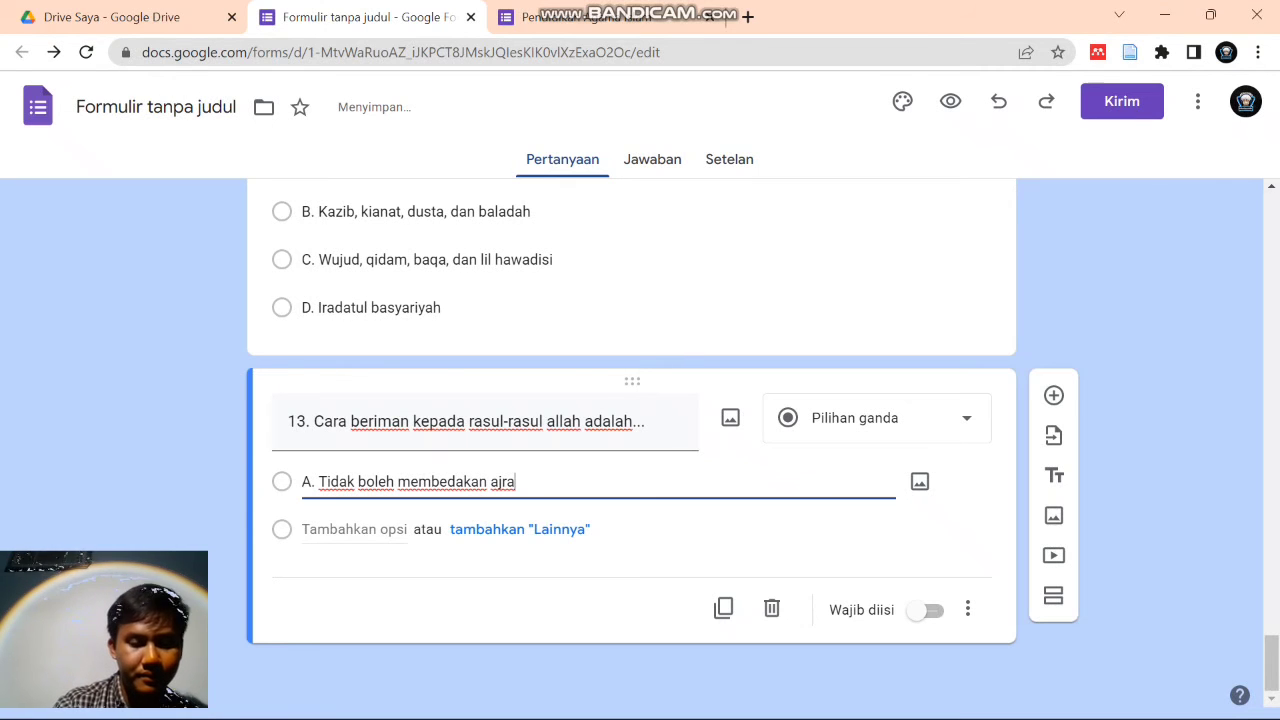
type("nnya")
key("Return")
type("B. Mengi")
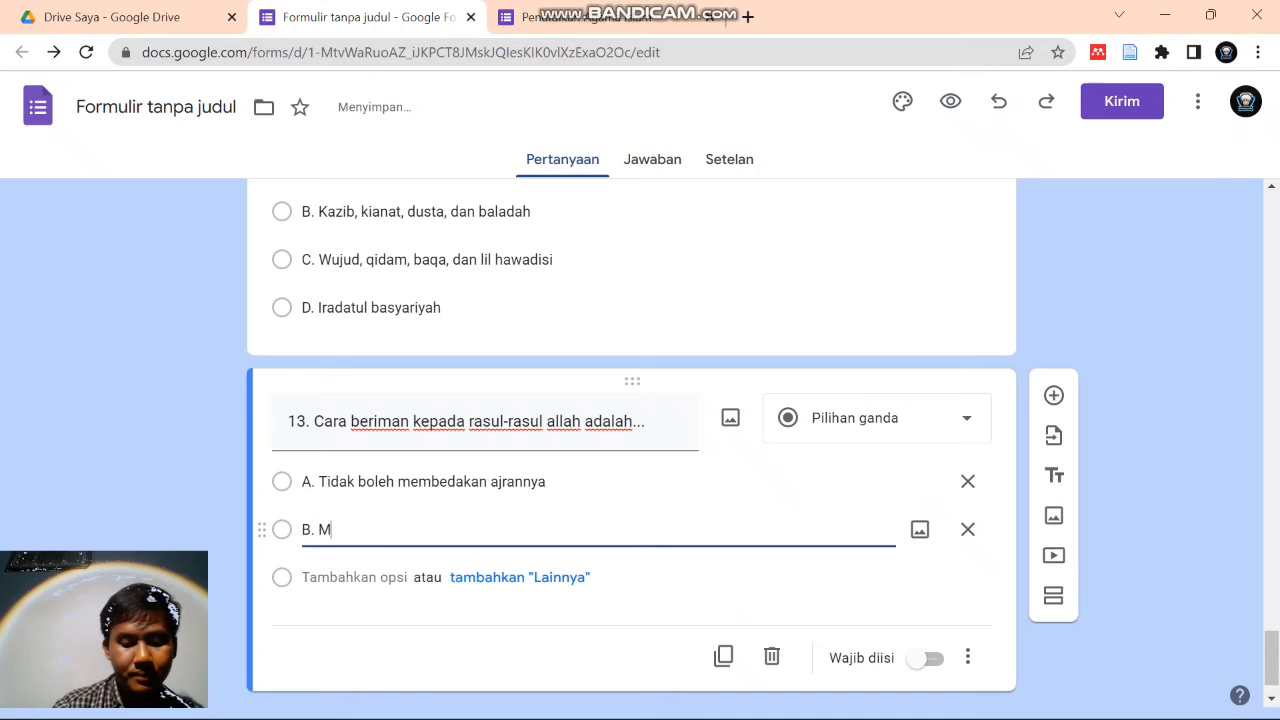
type("ti ajarannya")
key("Return")
- Enter "C. Tetap mengimaninnya" and "D. Meyakini kerasulannya" as the third and fourth answer options of question 13
type("C. Tetap mengimaninnya")
key("Return")
type("D")
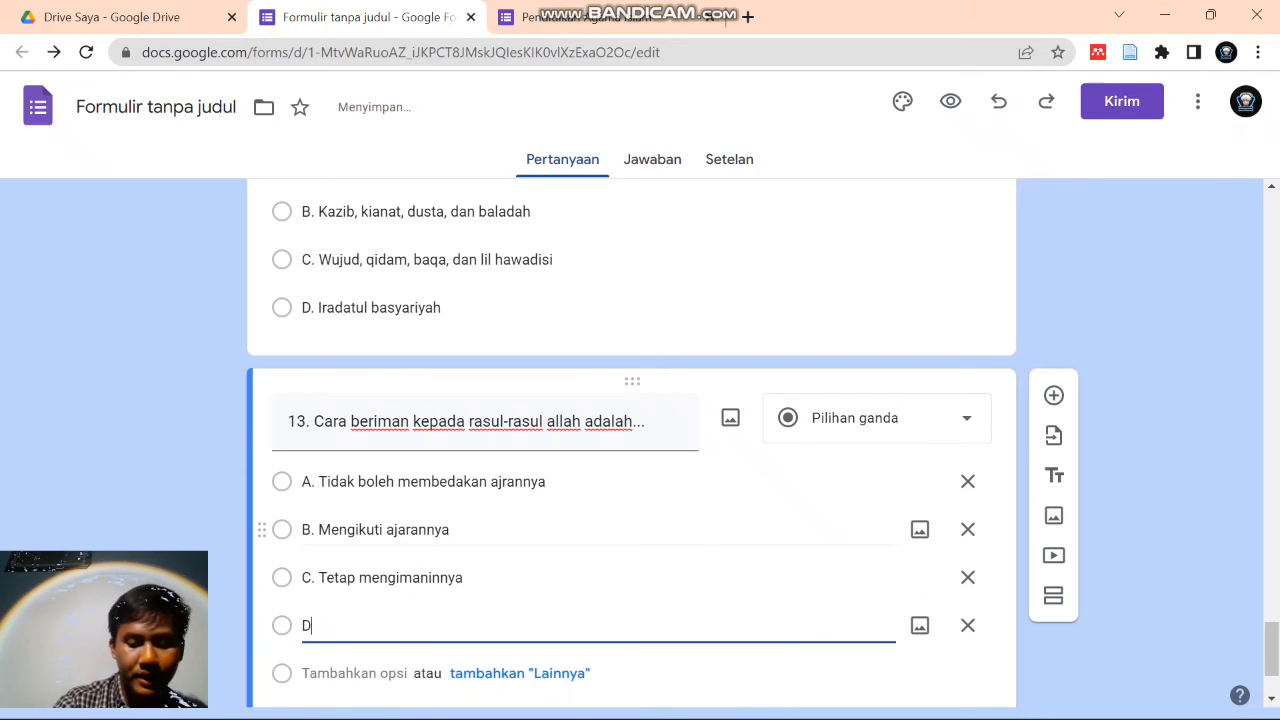
type(". Me")
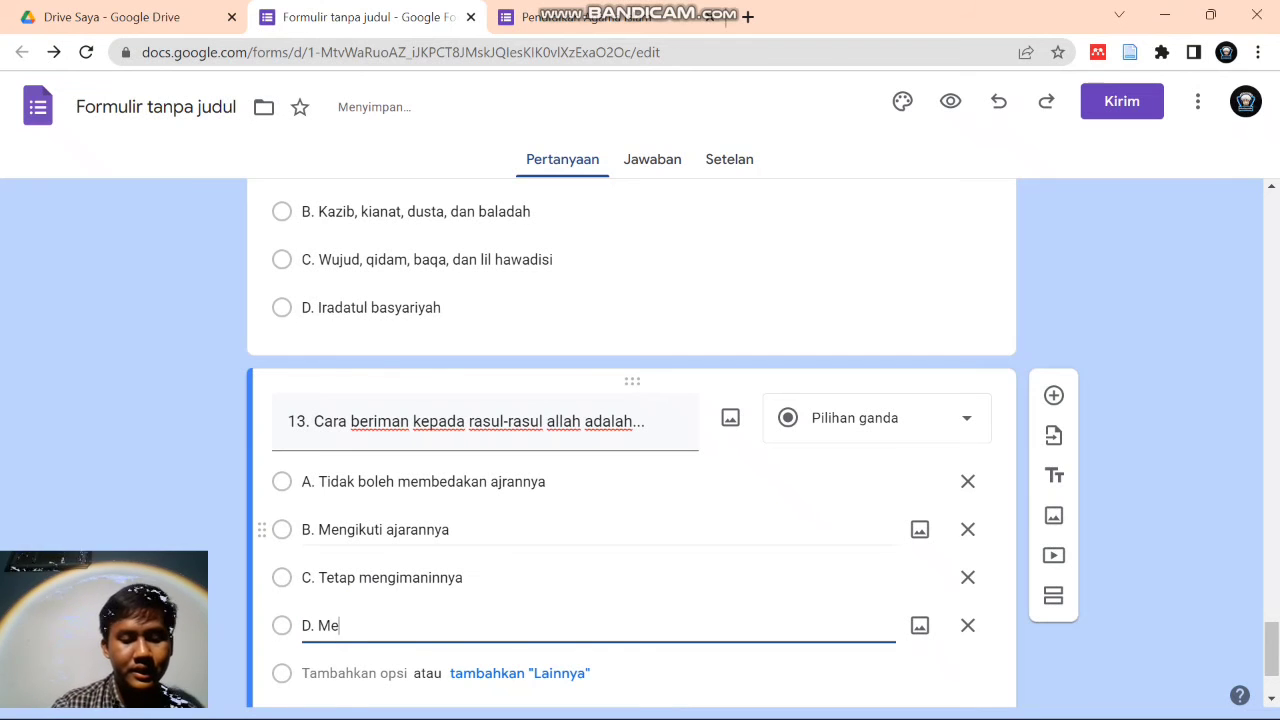
type("yakini kerasulannya")
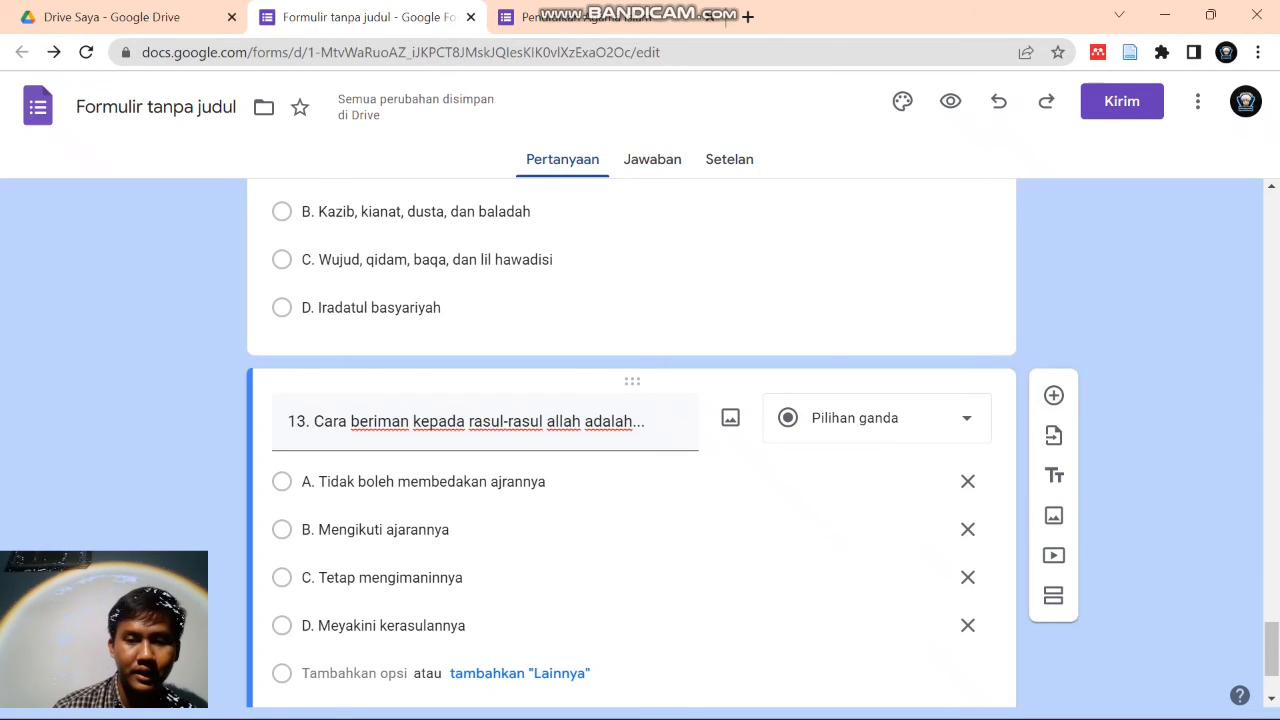
- Add a question below question 13 reading "14. Hukum melakukan sujud tilawah adalah..."
left_click(1053, 395)
type("1")
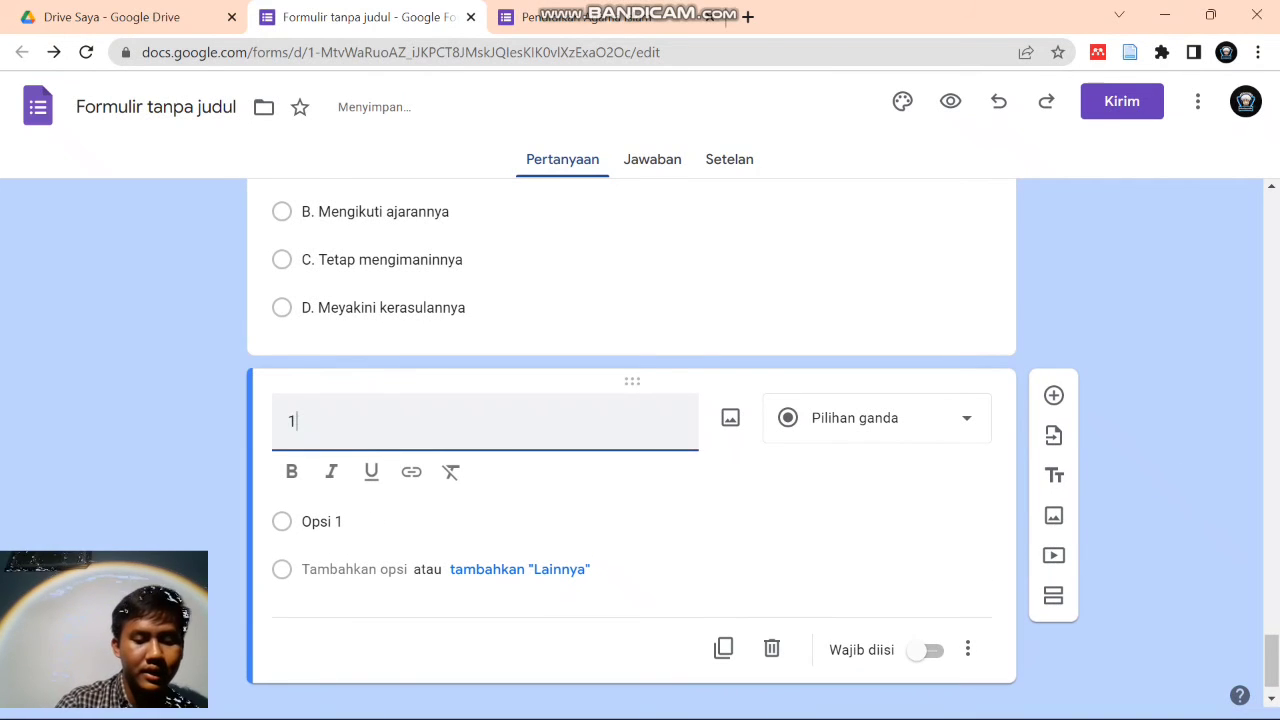
type("4")
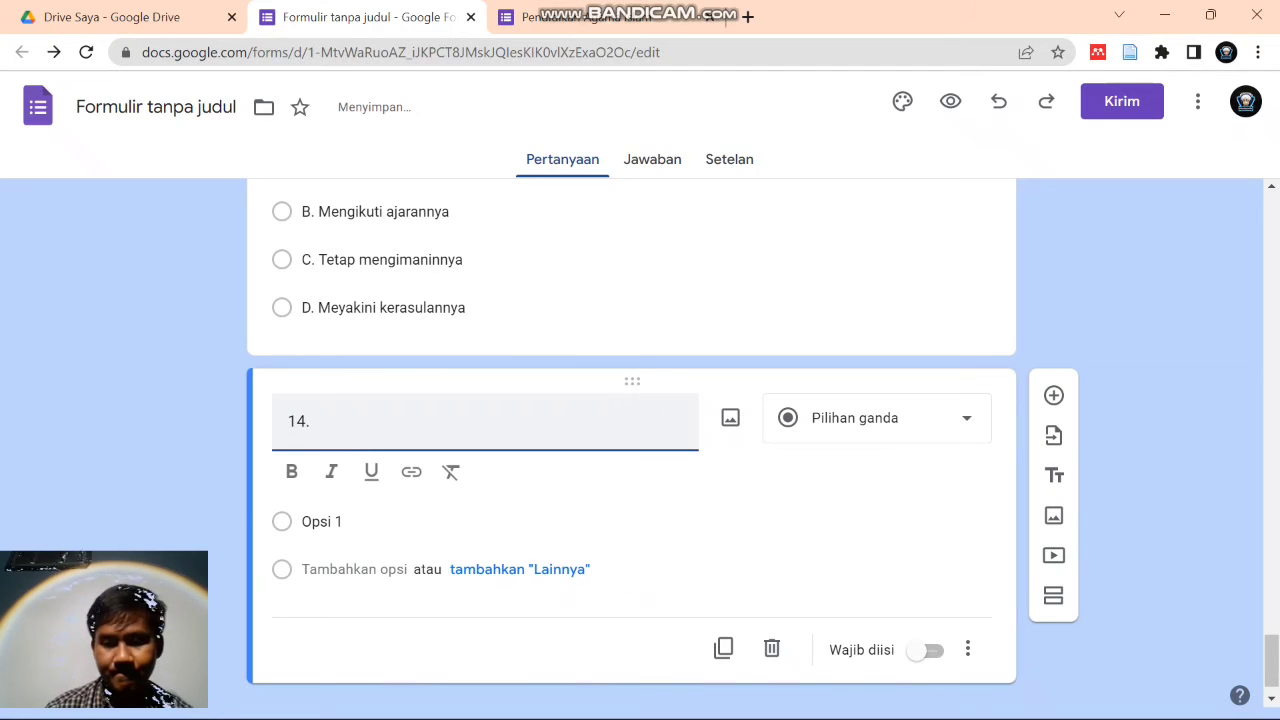
type(". Hukum")
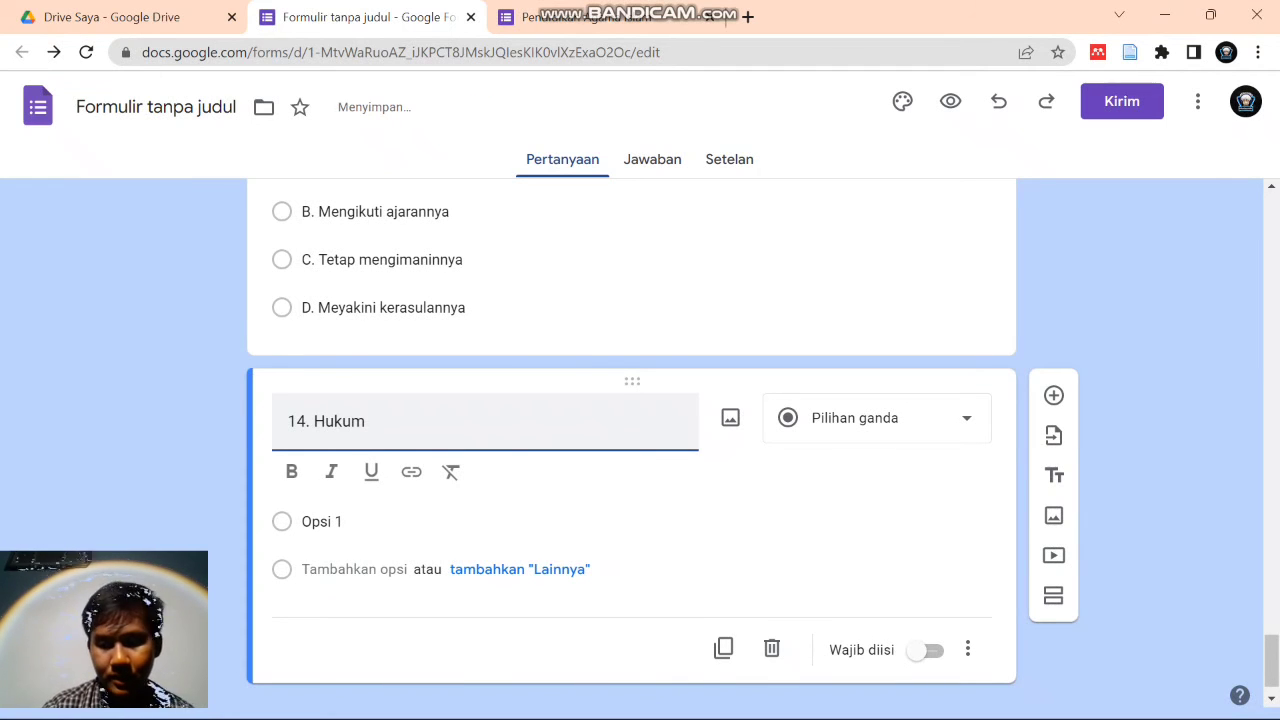
type(" melakuka")
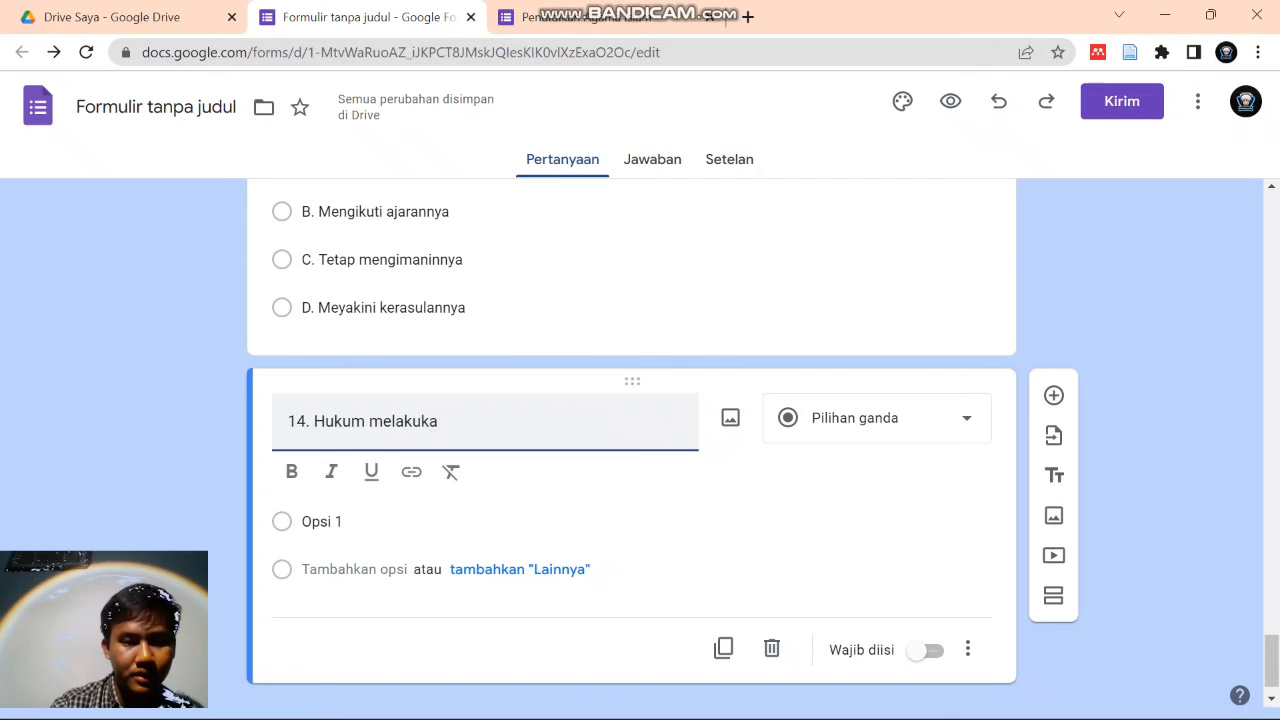
type("n susu")
key("BackSpace")
key("BackSpace")
type("jud tilawah")
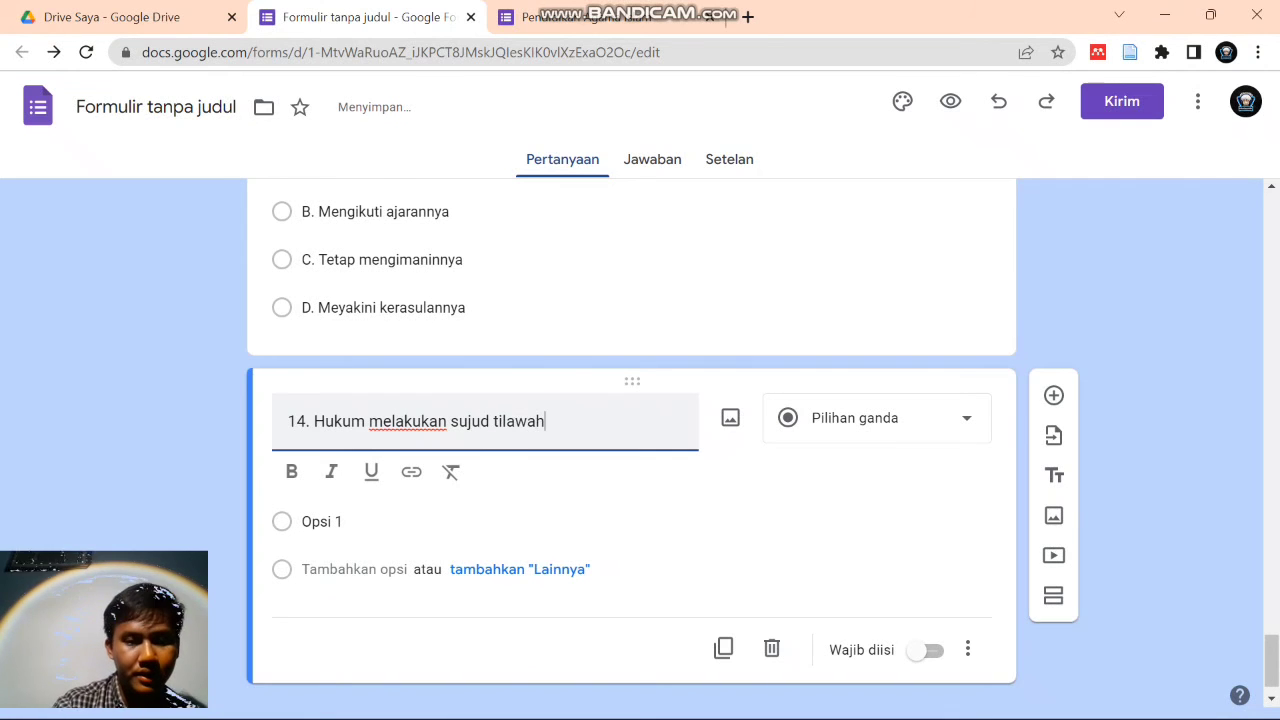
type(" adalah...")
- Set question 14's first two answer options to "A. Wajib" and "B. Sunnah"
left_click(321, 521)
type("A")
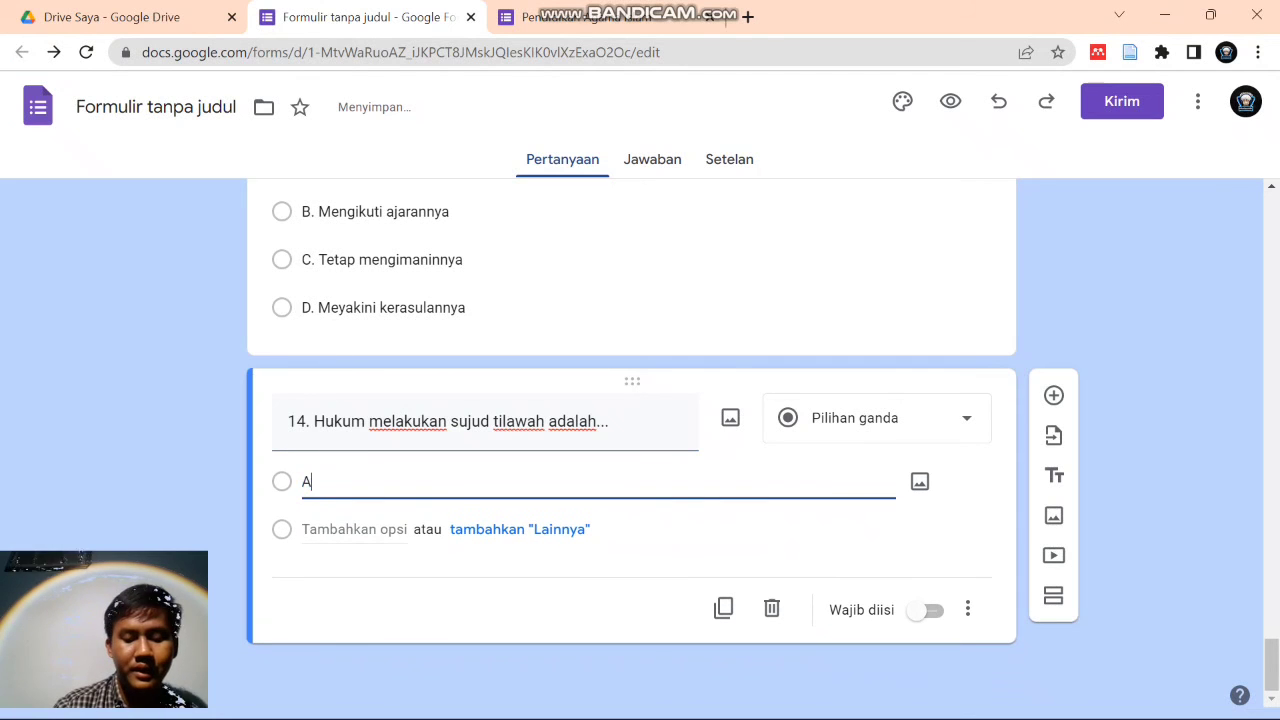
type(". Wa")
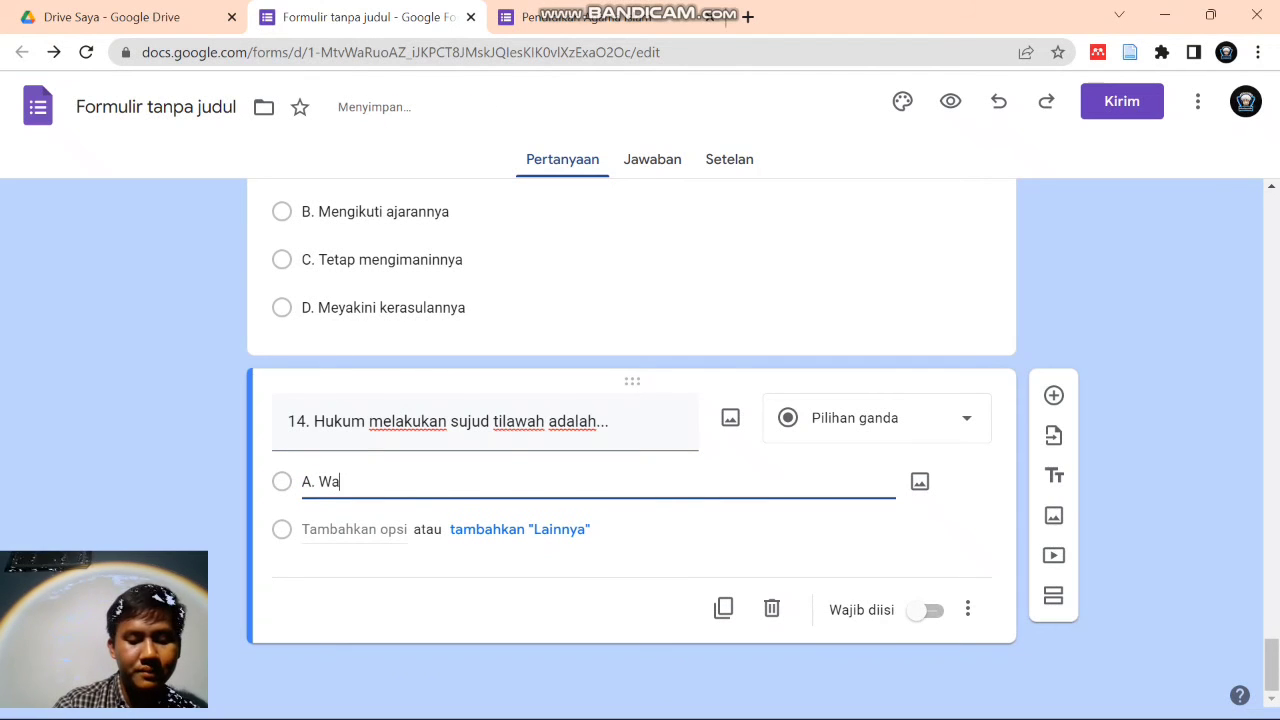
type("jinb")
key("Return")
type("B")
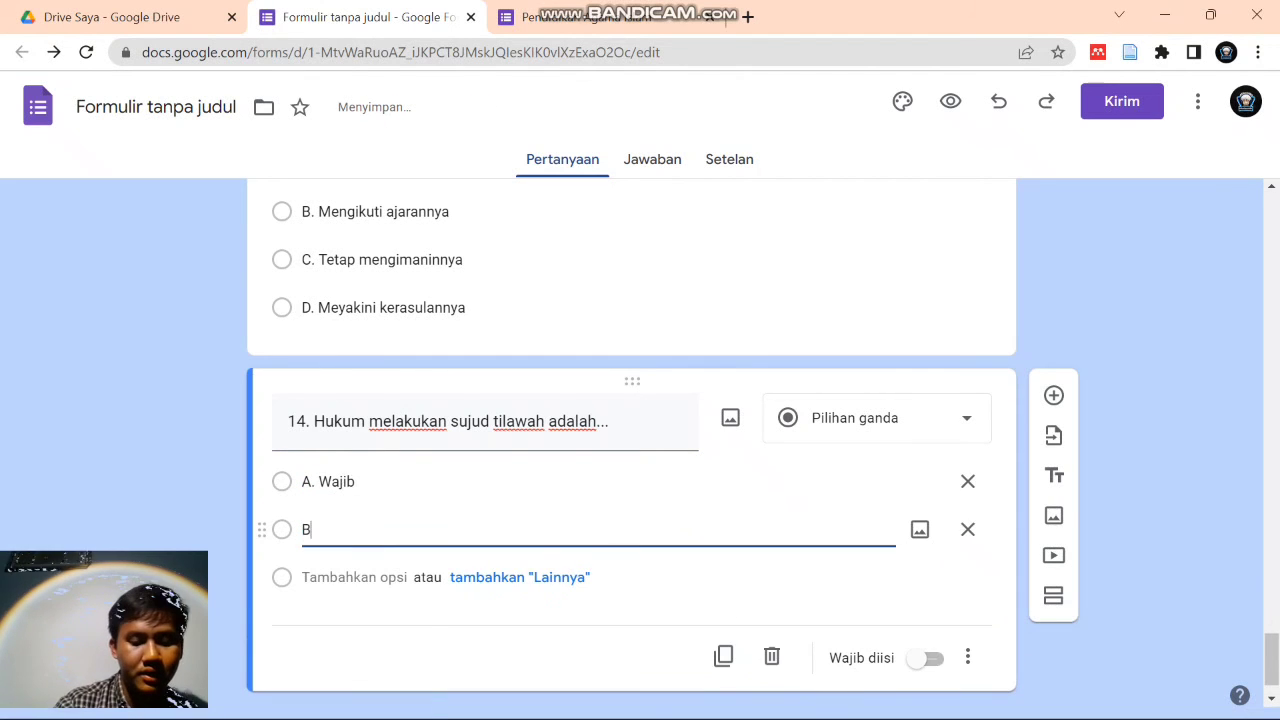
type(". Sunnah")
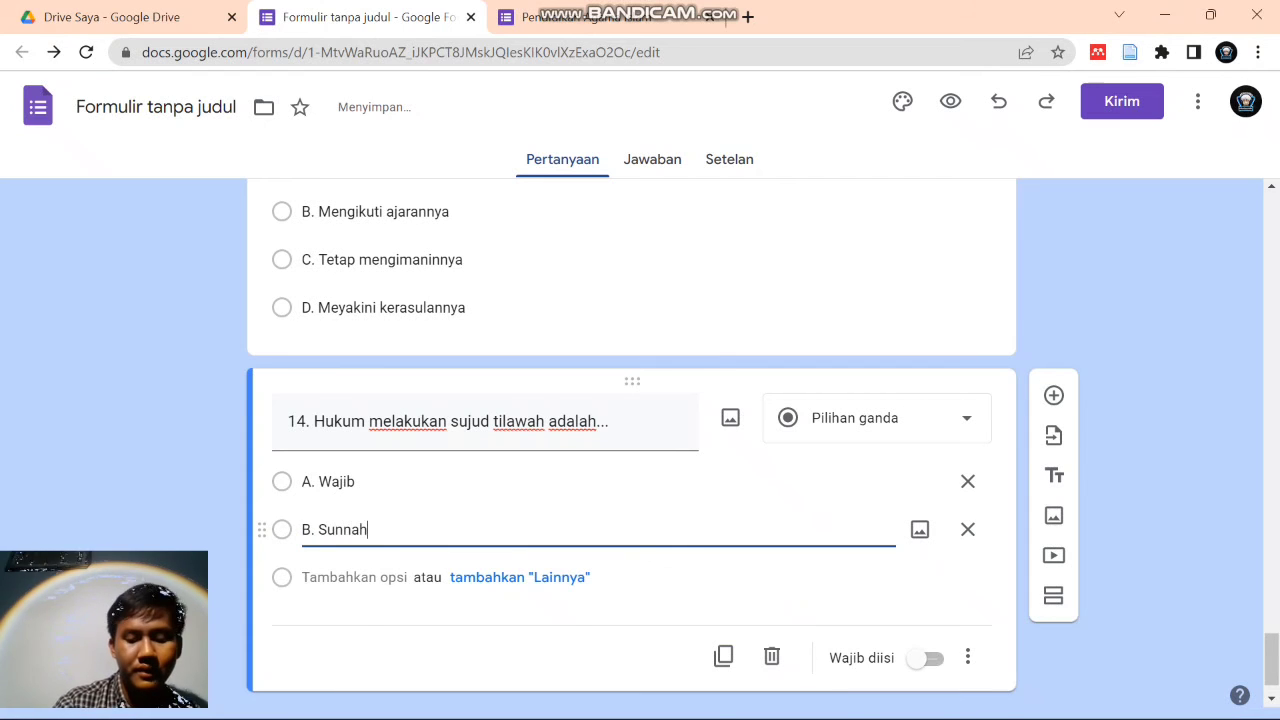
- Enter "C. Mubah" and "D. Haram" as the third and fourth answer options of question 14
key("Return")
type("CC")
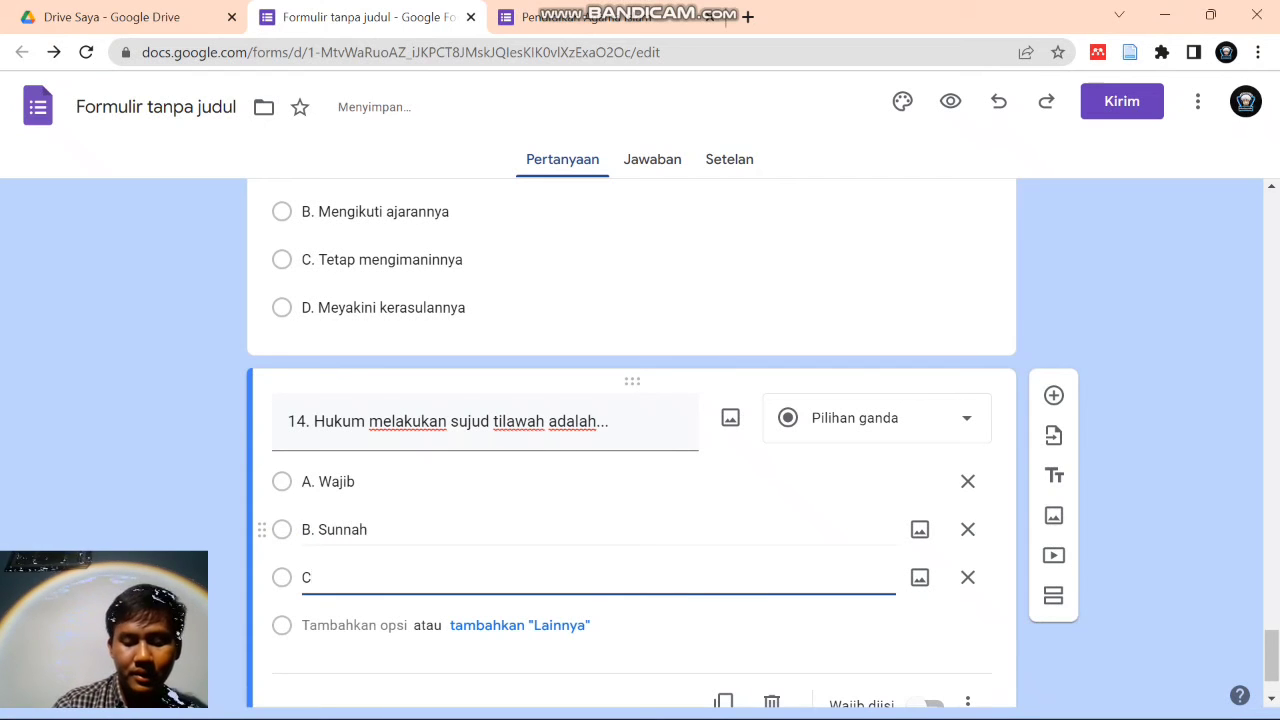
type(". Mubah")
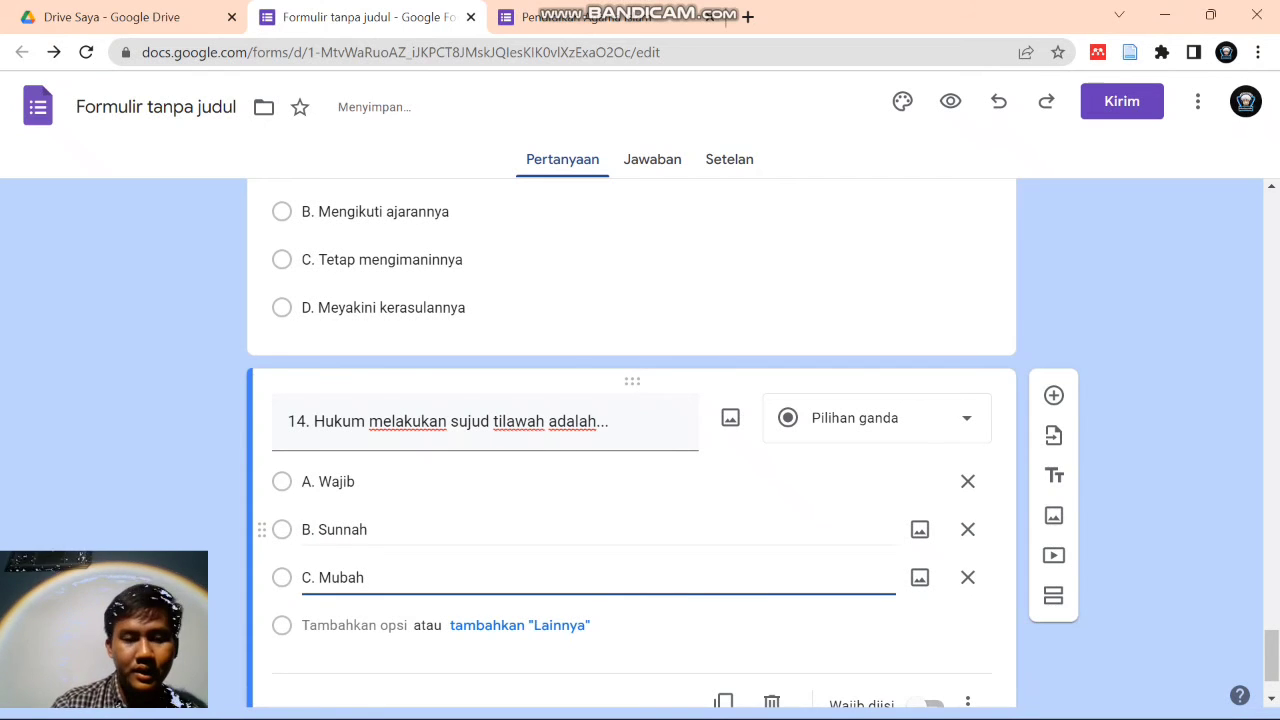
key("Return")
type("D. Haram")
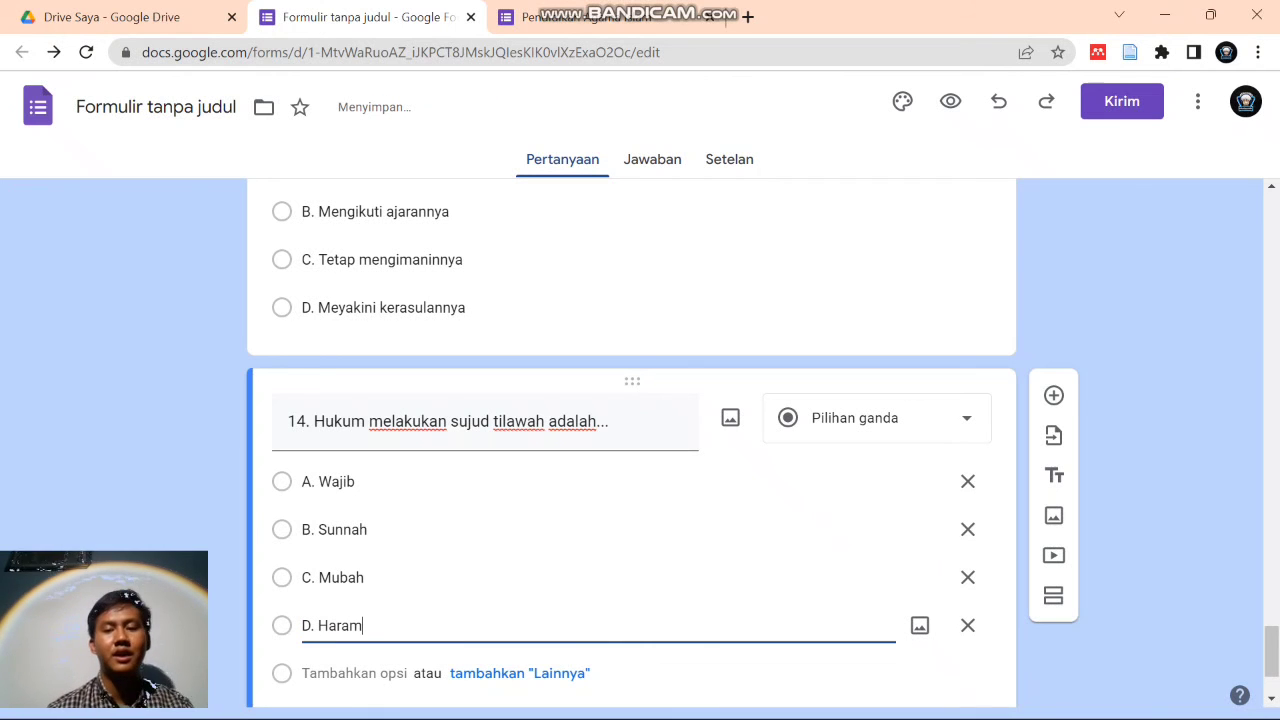
- Add a question below question 14 reading "15. Shalat rawatib yang hukumnya sunnah muakkad adalah.."
left_click(1053, 395)
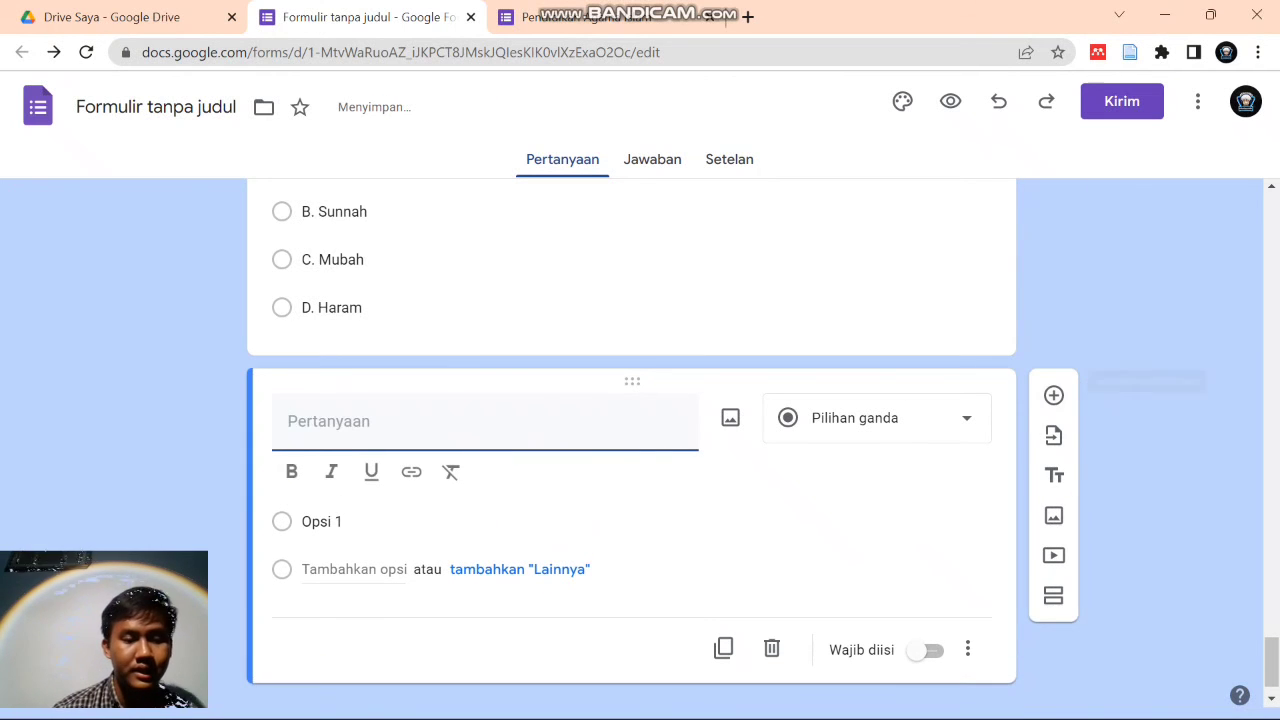
type("15.")
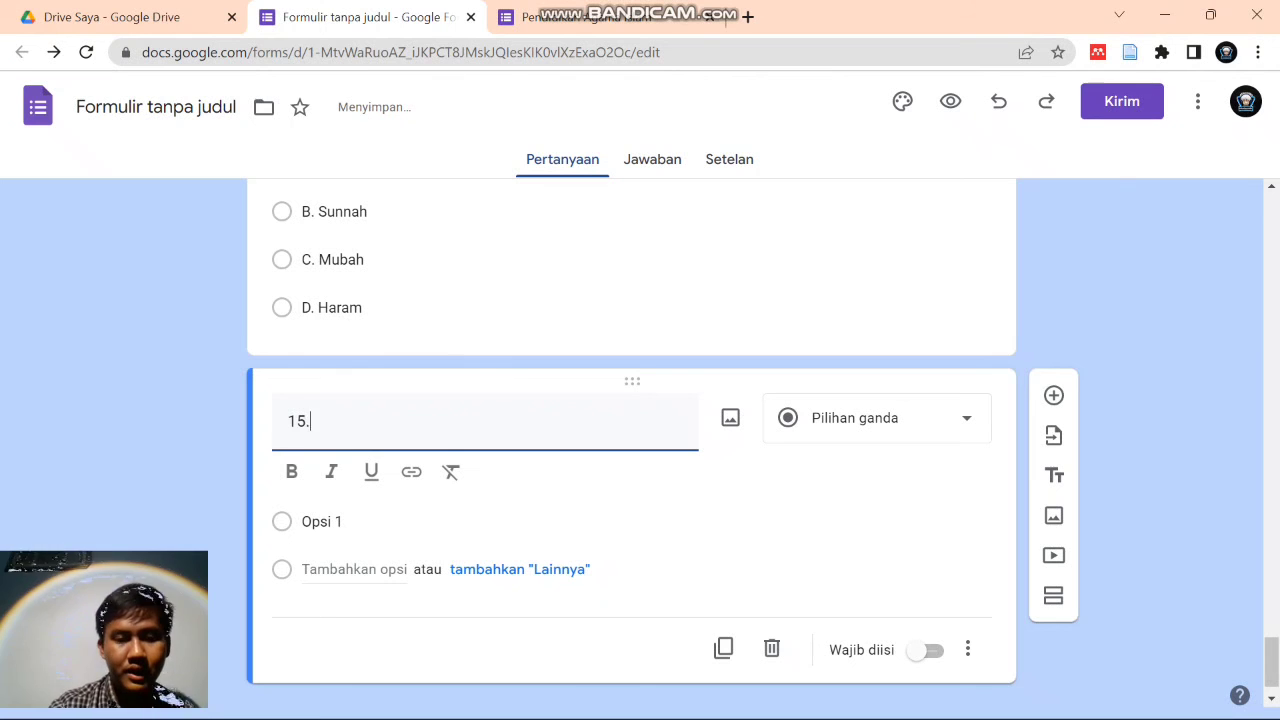
type(" S")
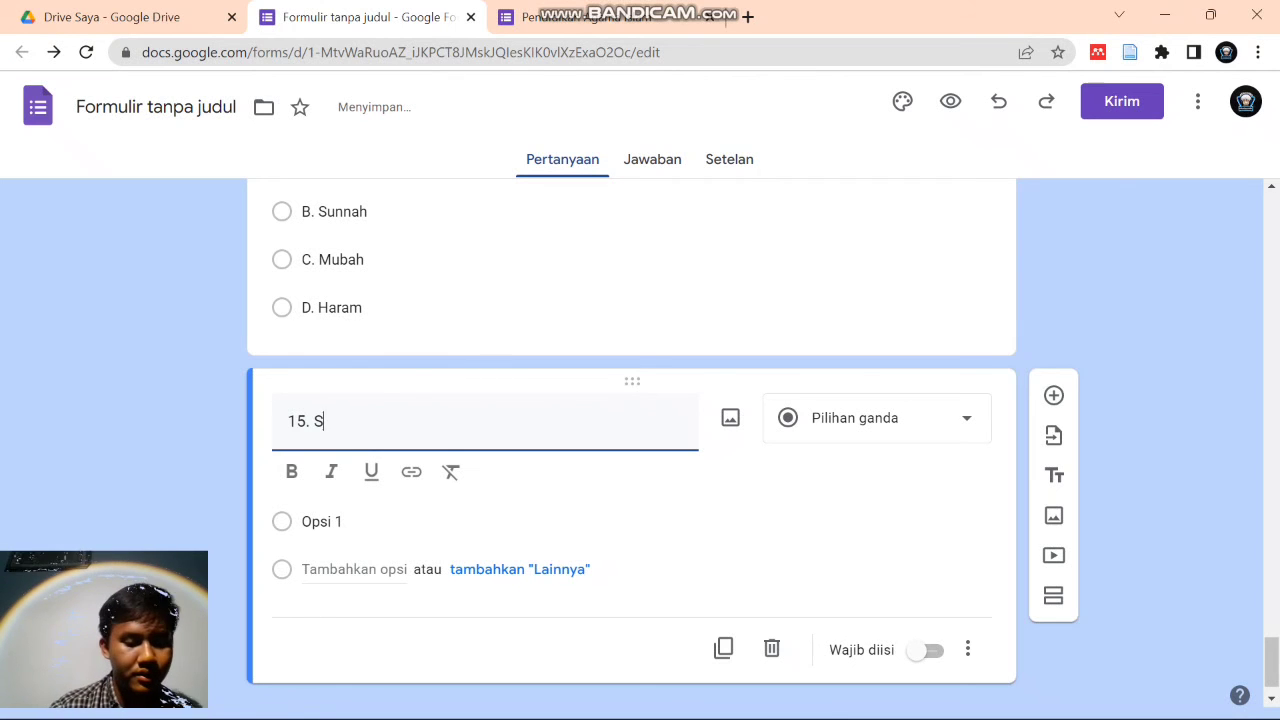
type("halat ra")
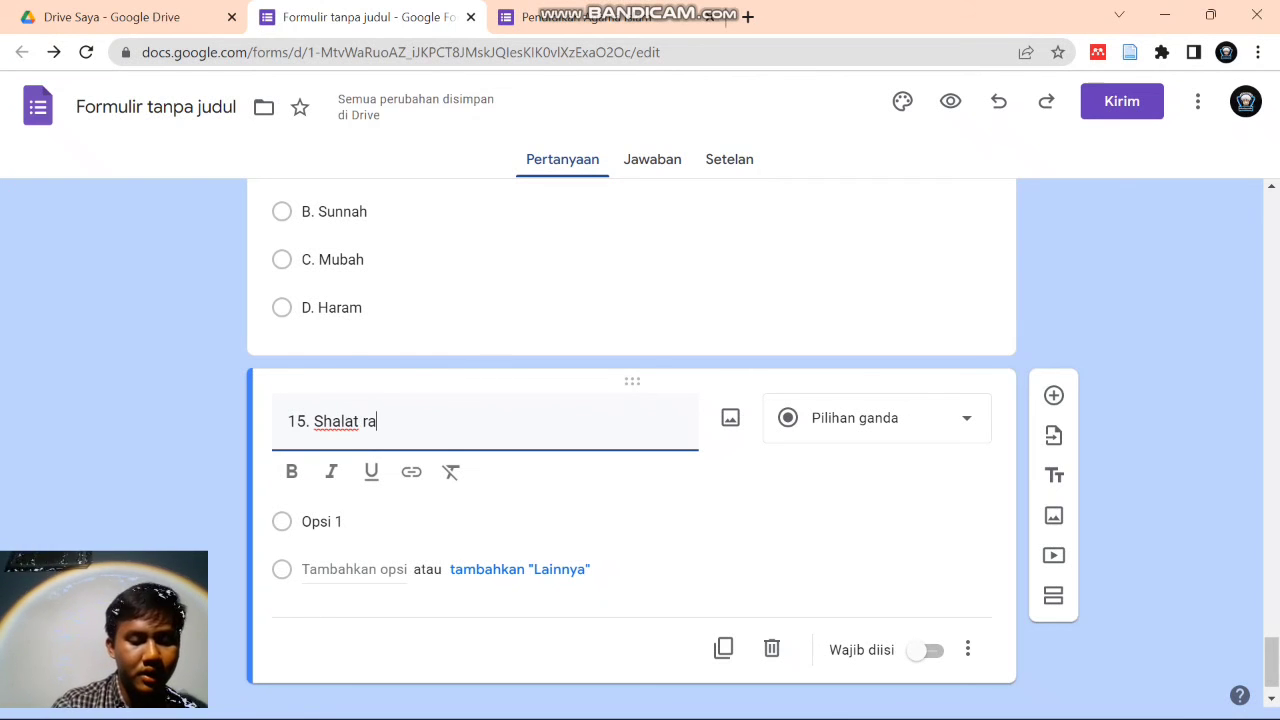
type("watib")
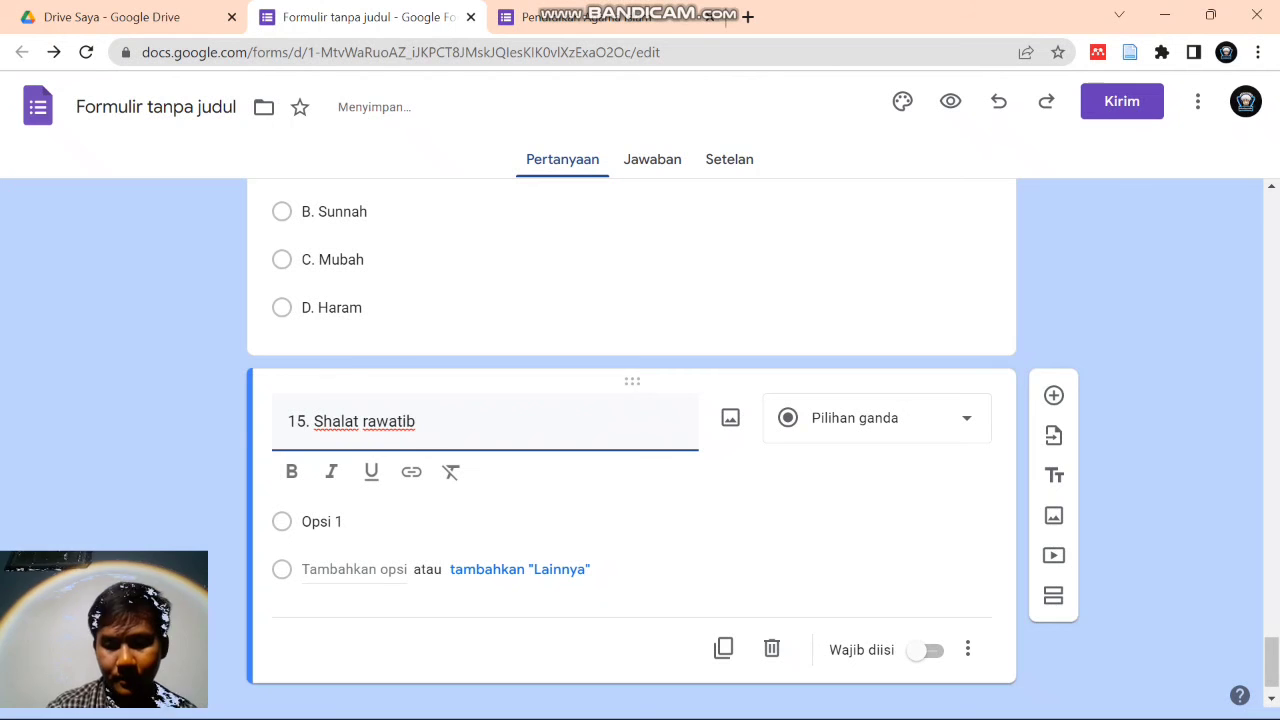
type(" yang hukumnnya")
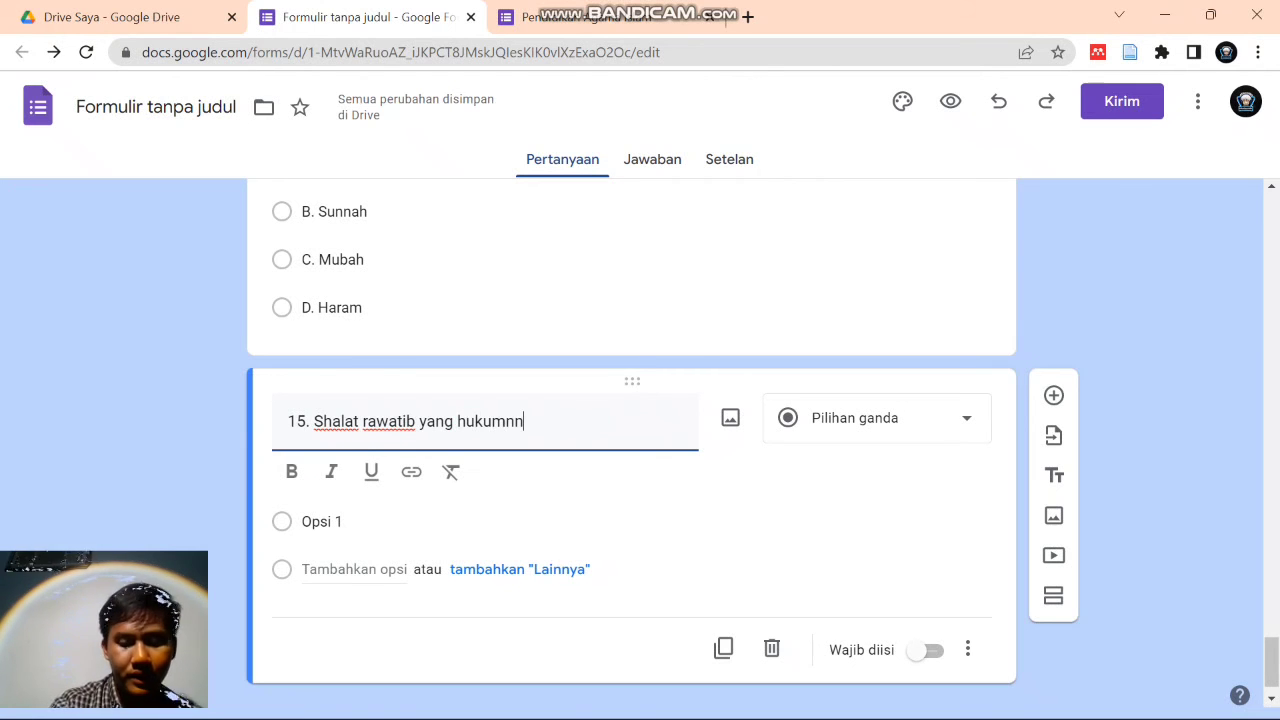
key("BackSpace")
key("BackSpace")
key("BackSpace")
type("ya ")
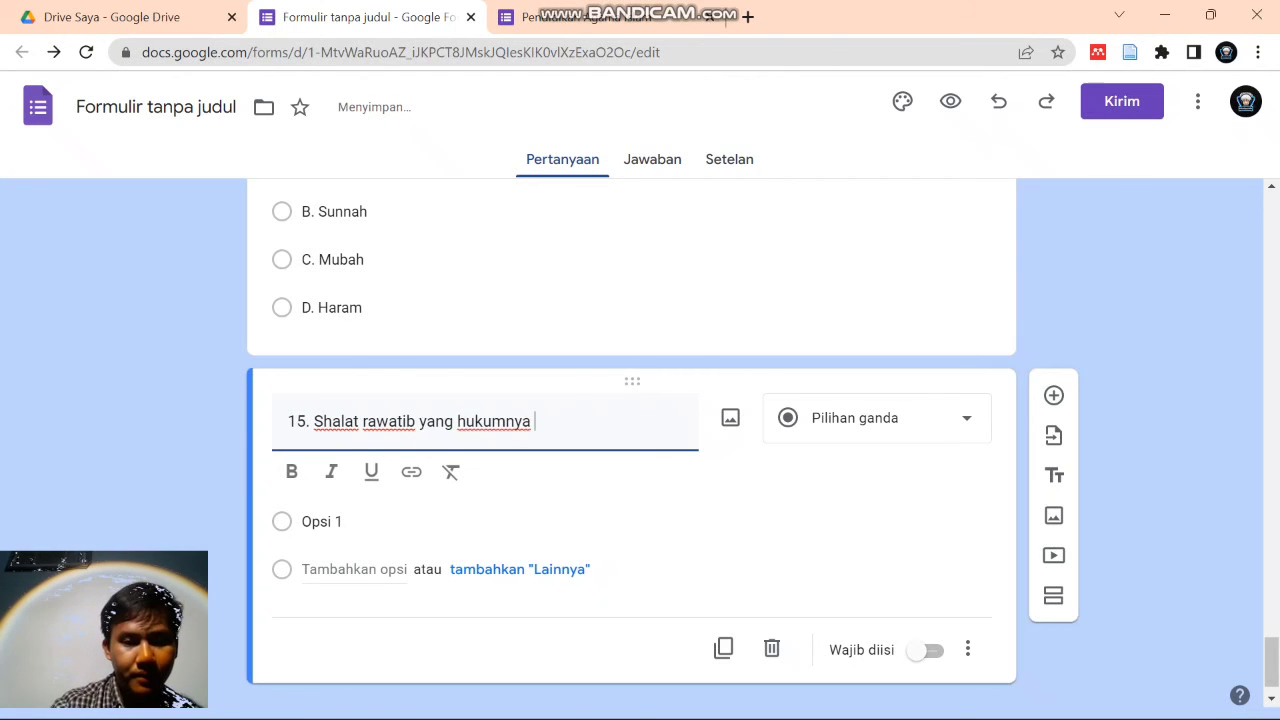
type("sunnah ")
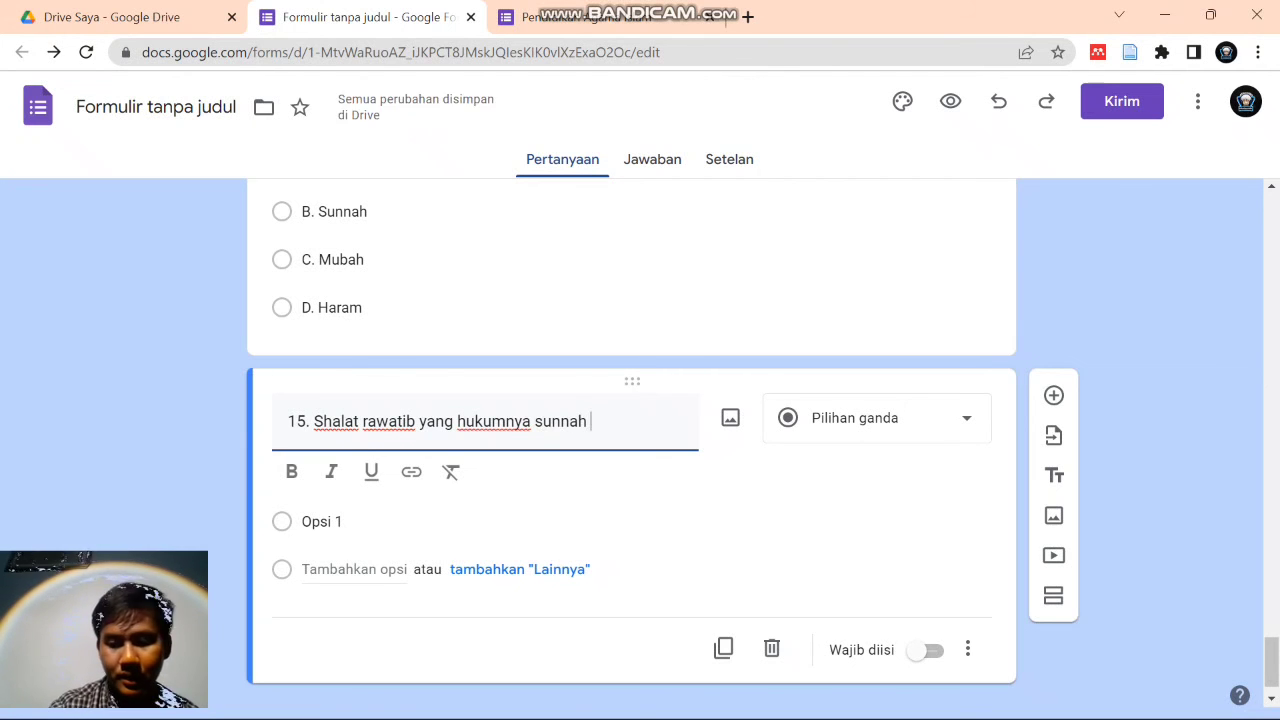
type("muakkad ad")
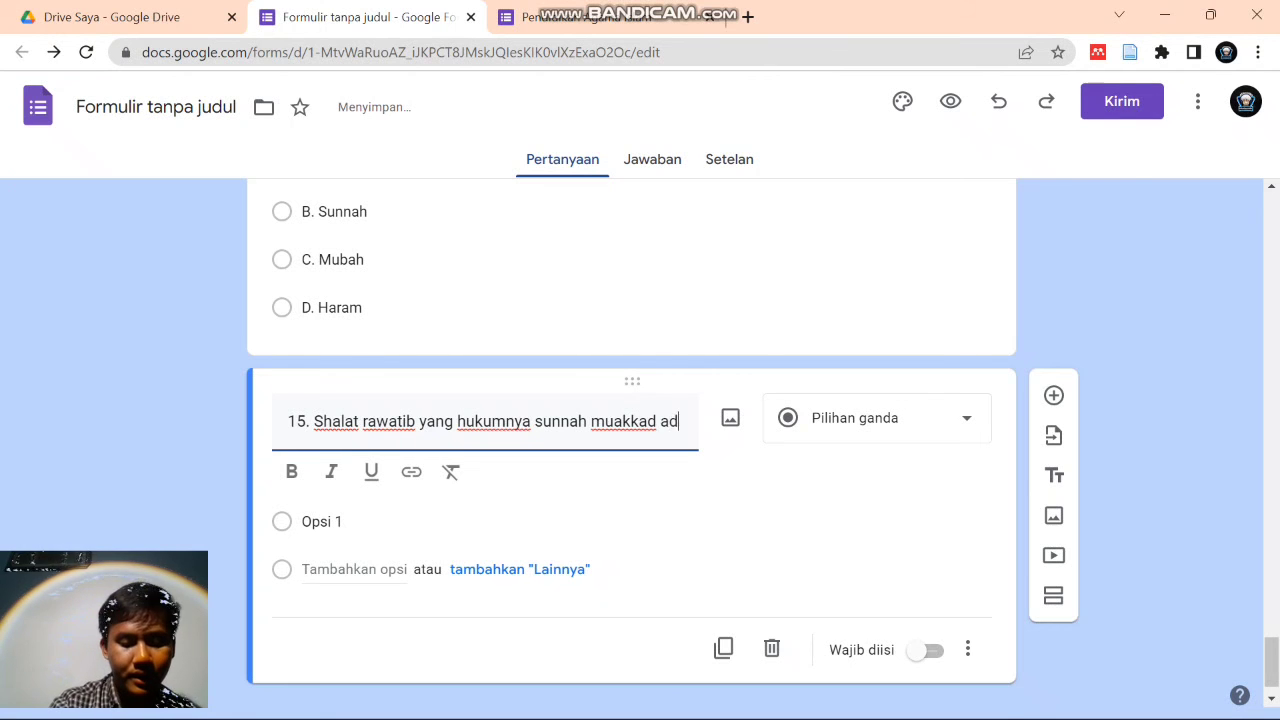
type("alah..")
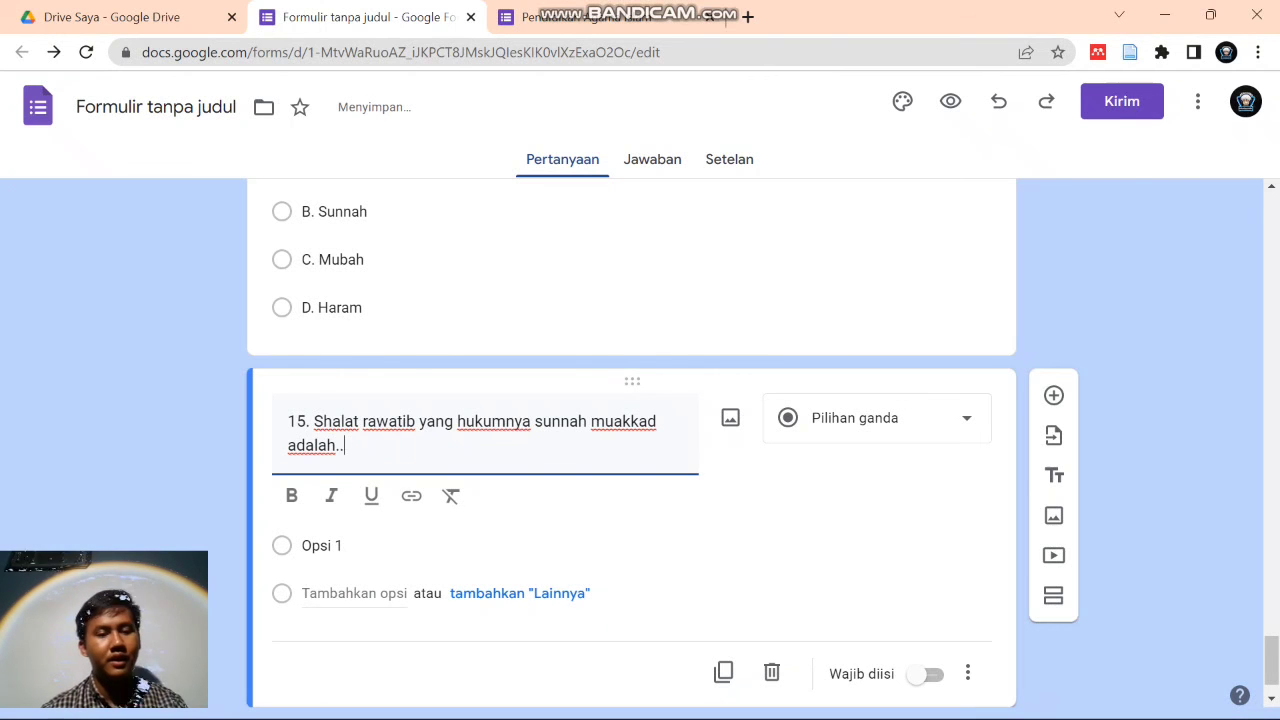
- Set question 15's first two answer options to "A. Dua rakaat sebelum zuhur" and "B. Dua rakaat setelah ashar"
key("Return")
type("A.")
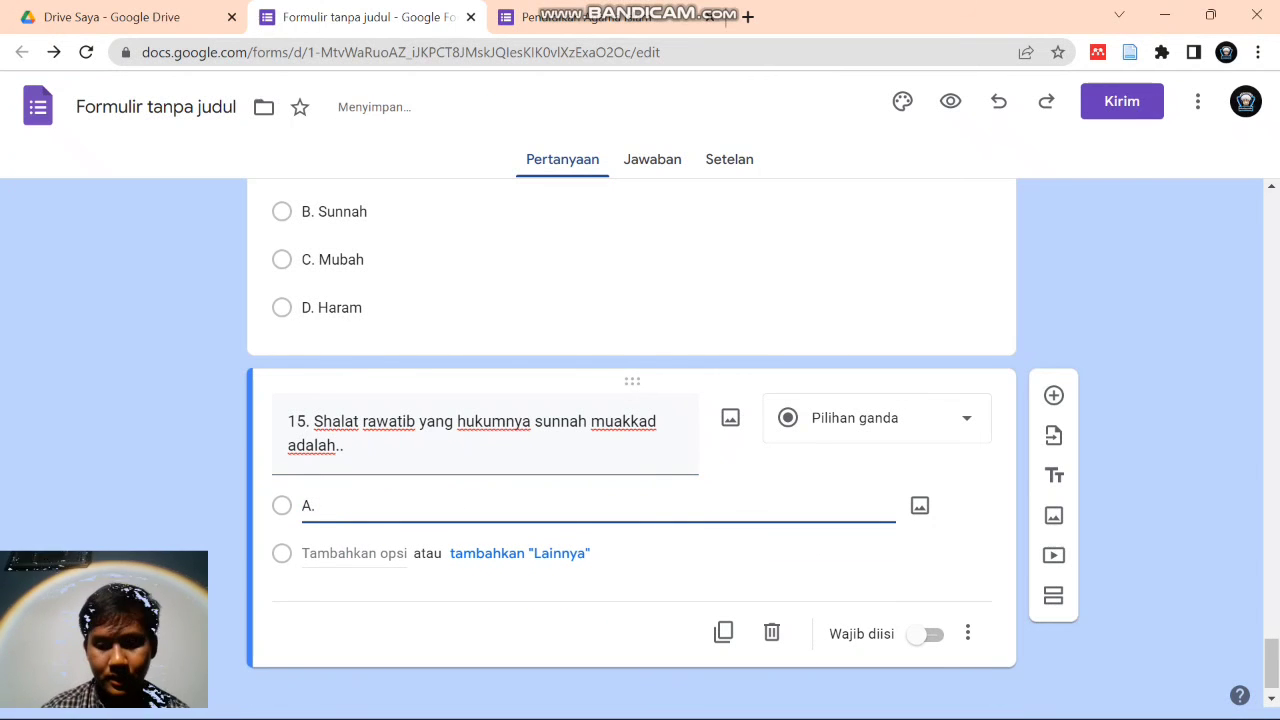
type(" Dua rakaat ")
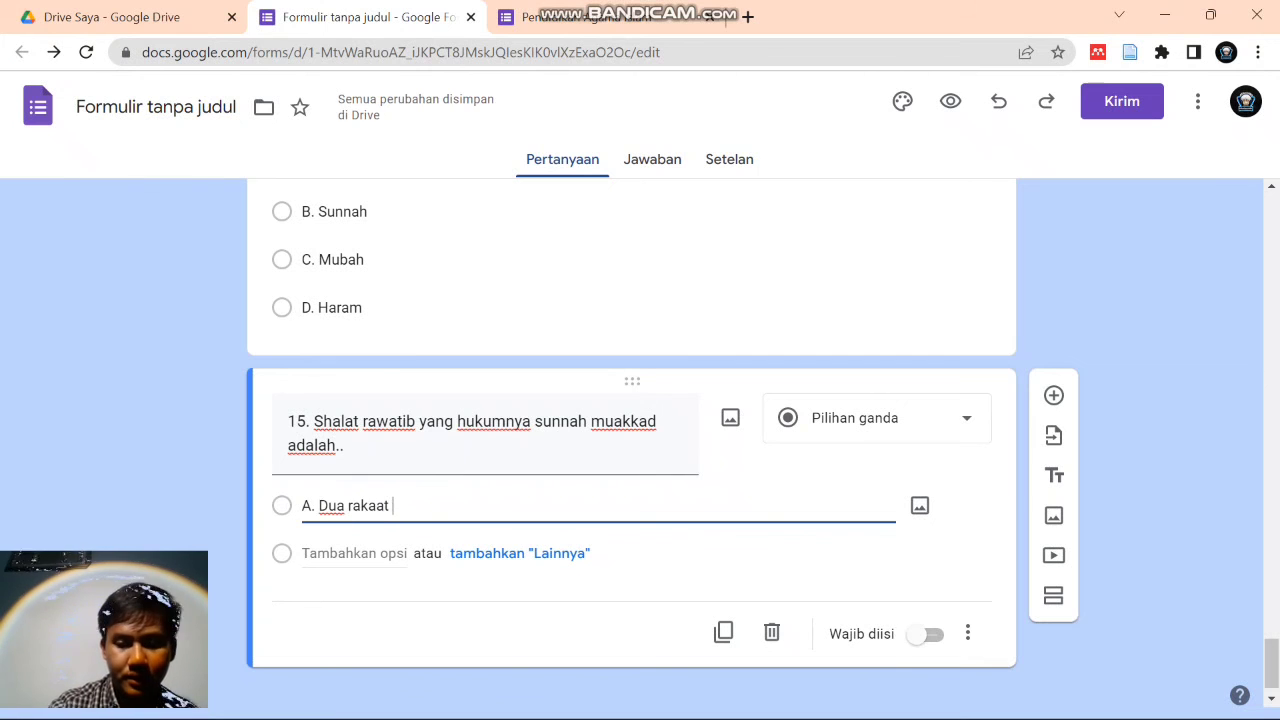
type("sebelum zz")
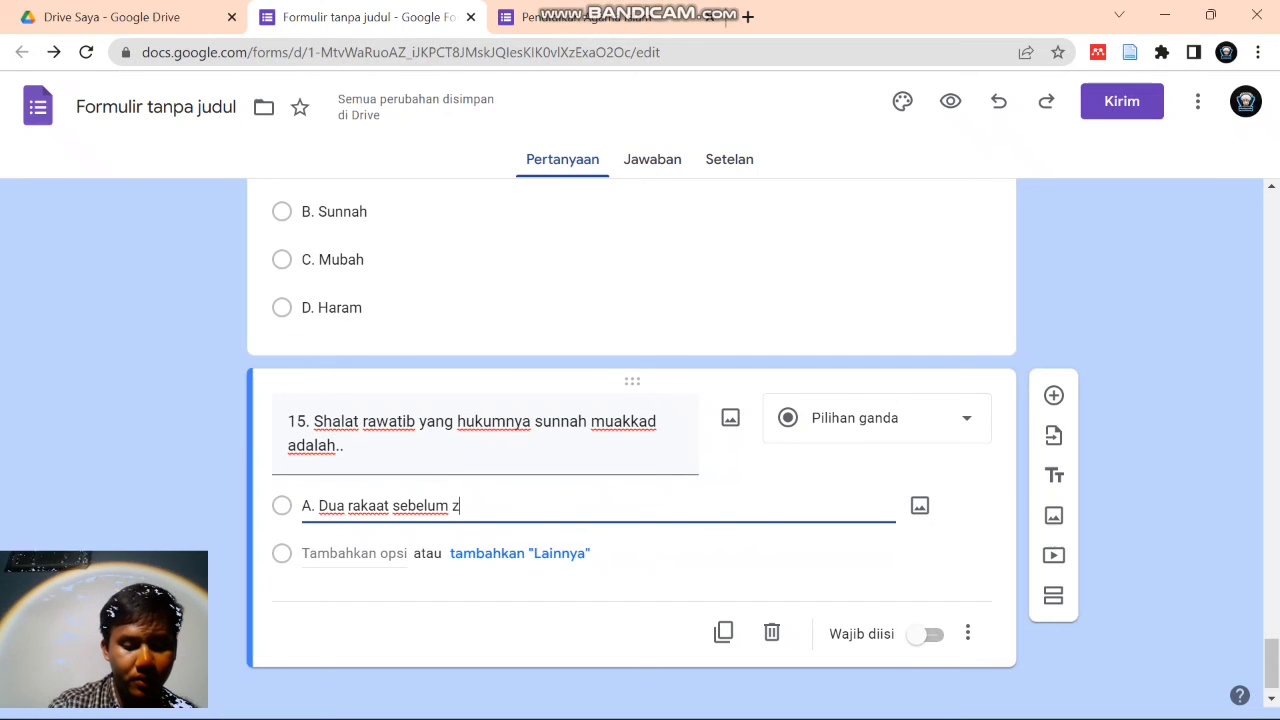
key("BackSpace")
type("uhur")
key("Return")
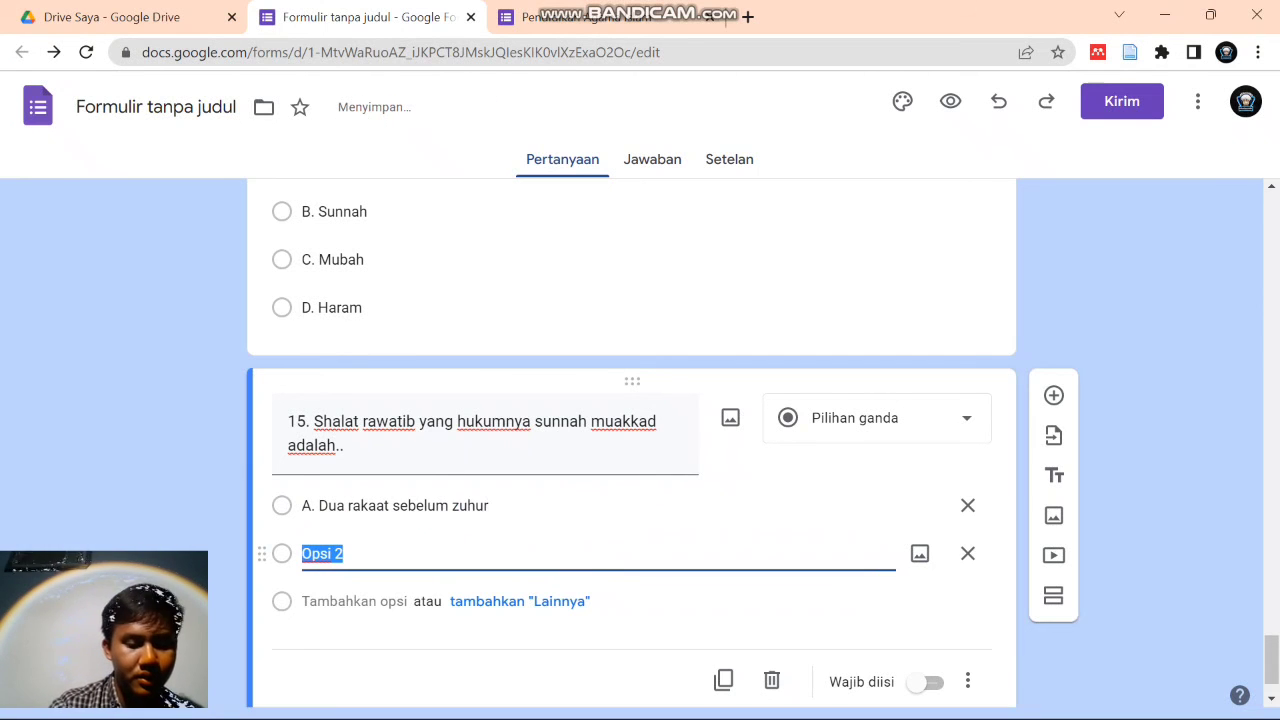
type("B. Dua raa")
key("BackSpace")
type("kaat setelah ashar")
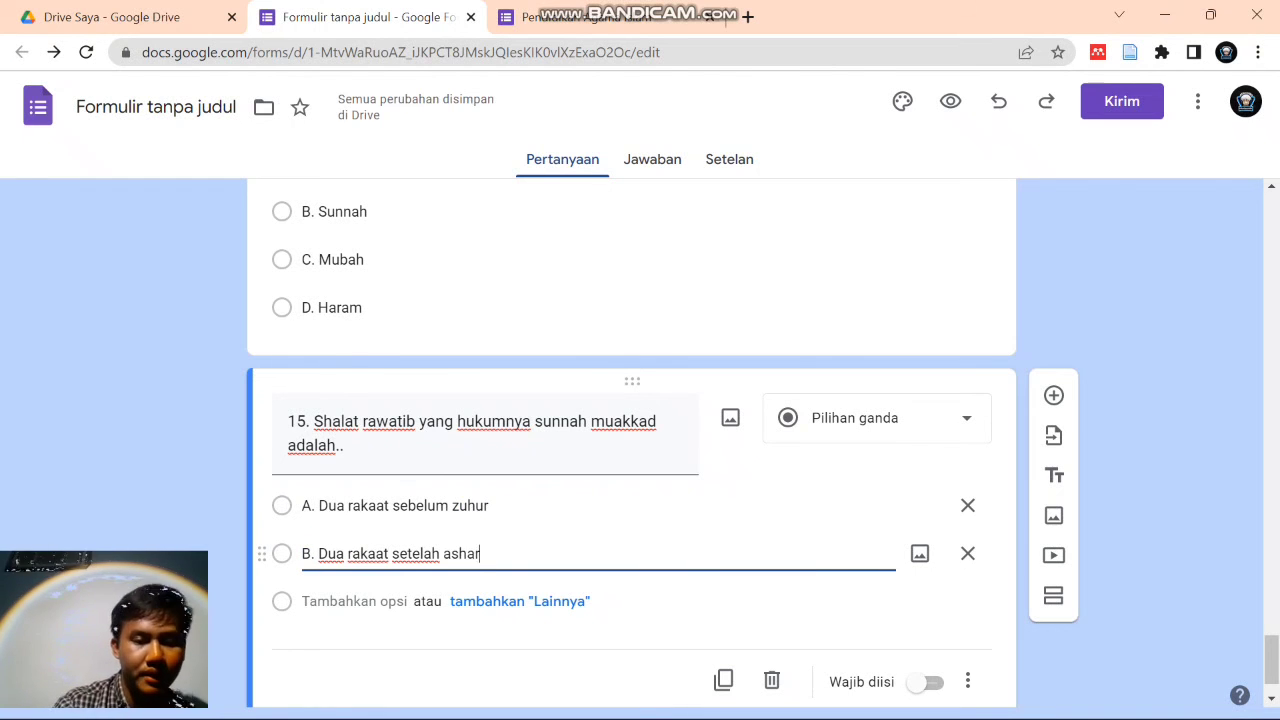
- Enter "C. Dua rakaat sebelum ashar" and "D. Empat rakaat sebelum isya" as the third and fourth answer options of question 15
key("Return")
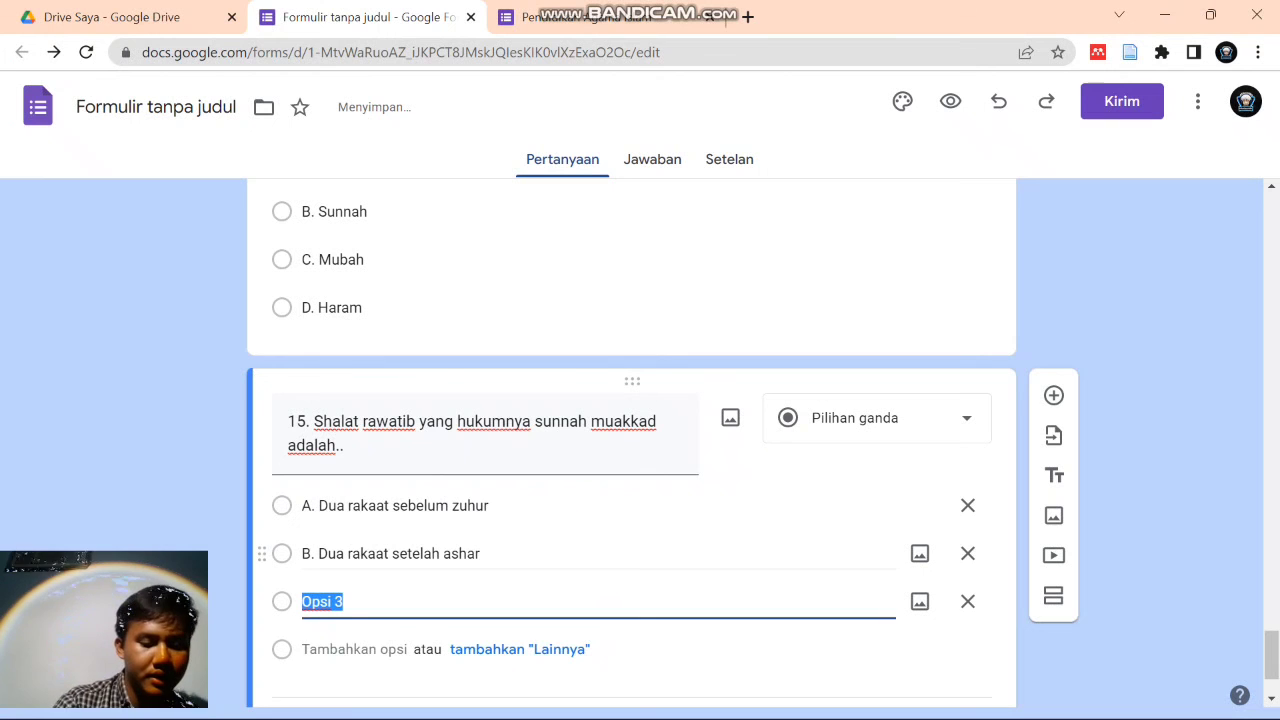
type("C. Dua rkaat")
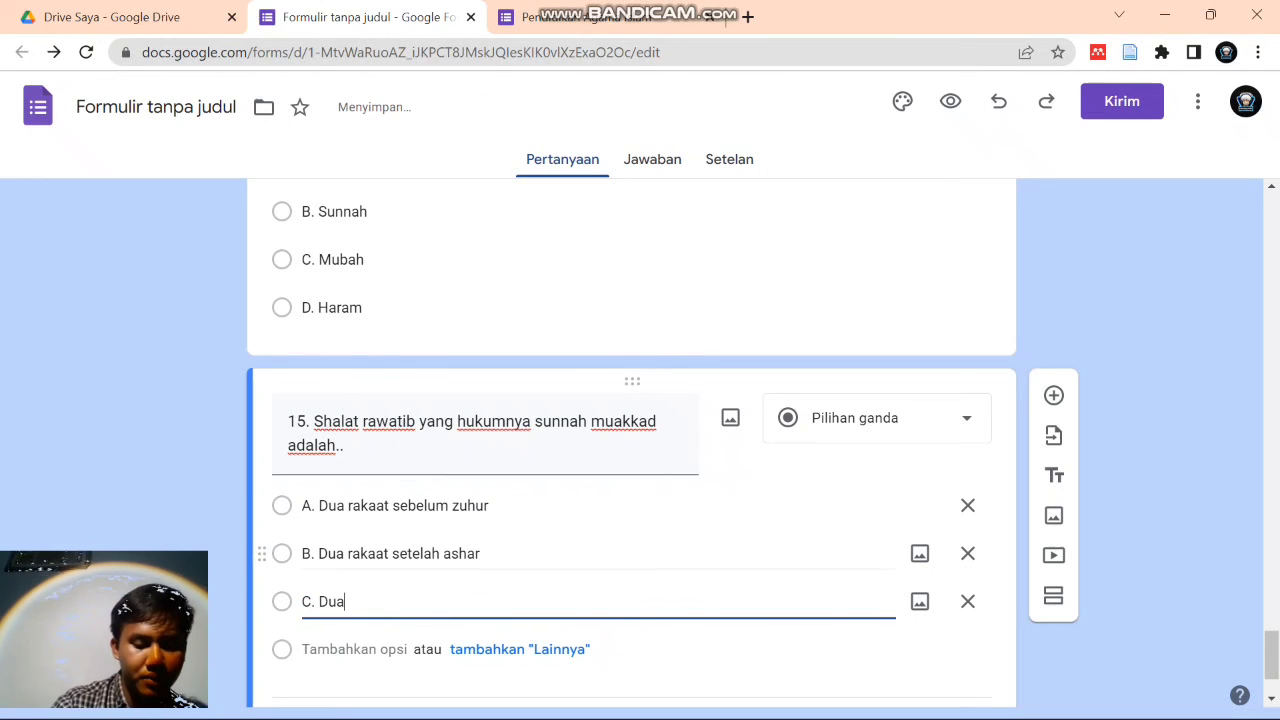
key("BackSpace")
key("BackSpace")
key("BackSpace")
key("BackSpace")
key("BackSpace")
type("akaat sebelum ashar")
key("Return")
type("D. Empat rakaat")
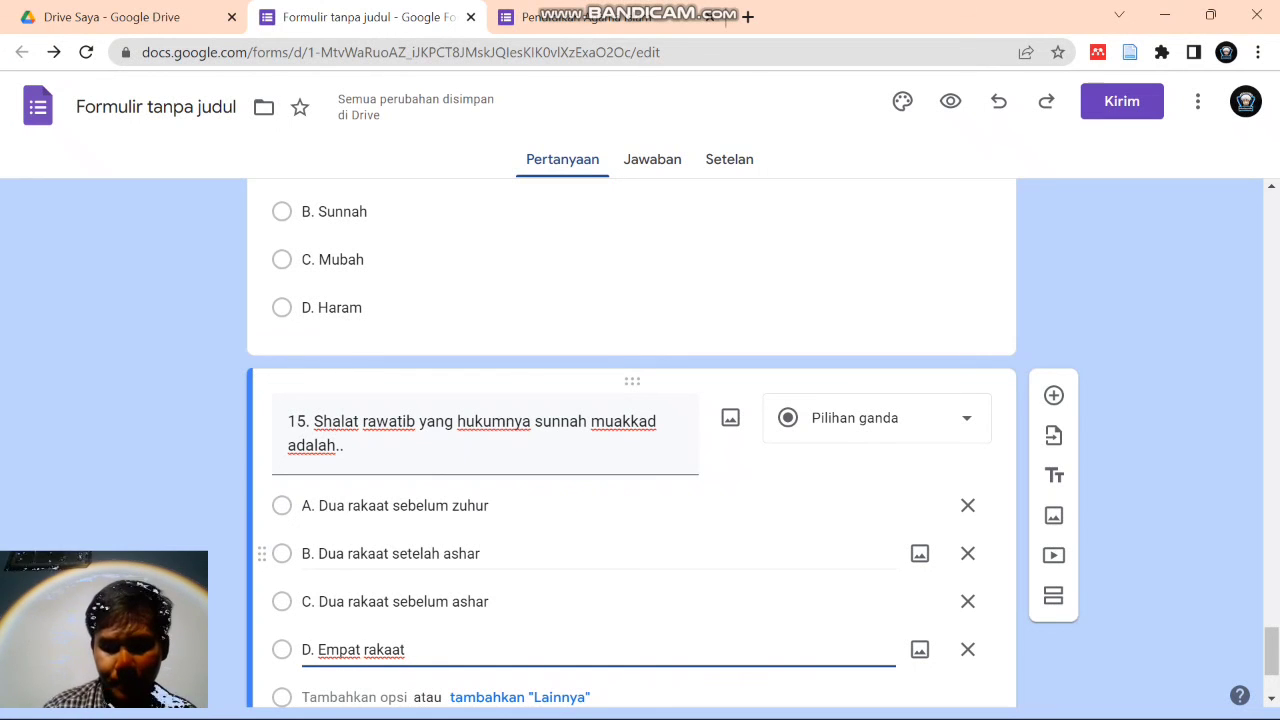
type("sebelum isya")
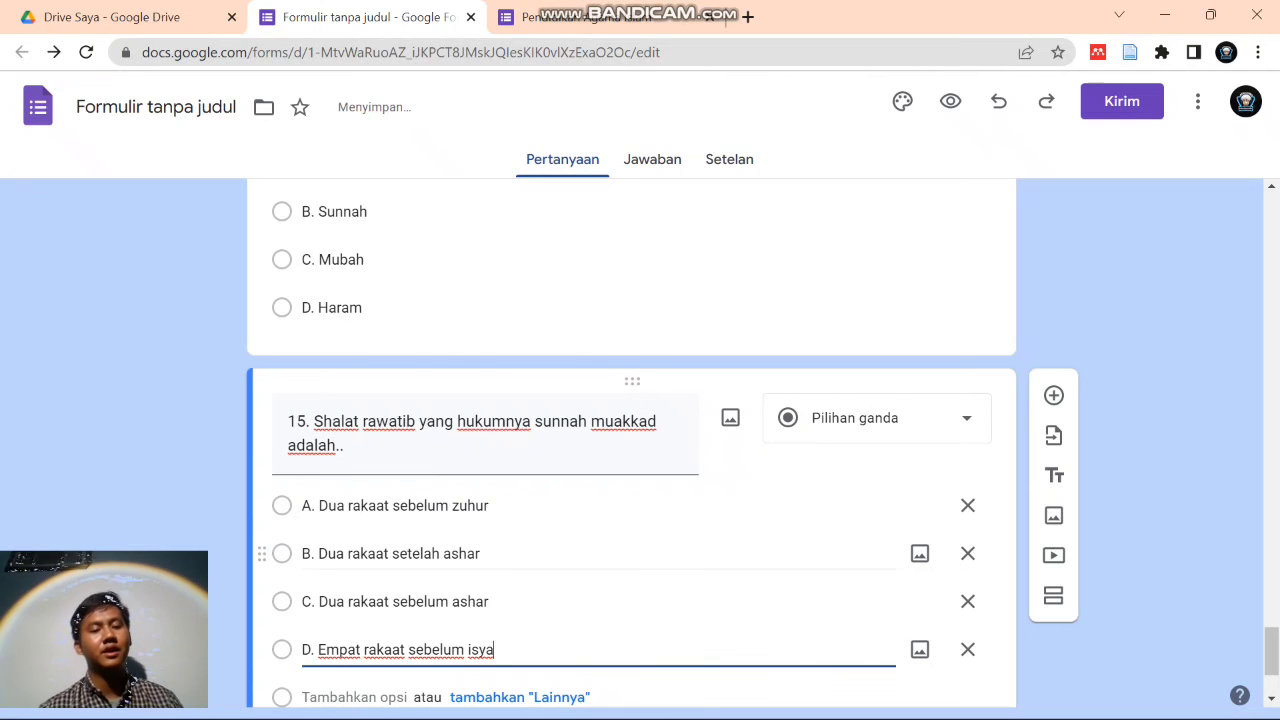
- Preview the finished form as respondents see it
scroll(600, 540, "down", 2)
scroll(600, 540, "up", 1)
scroll(600, 540, "up", 1)
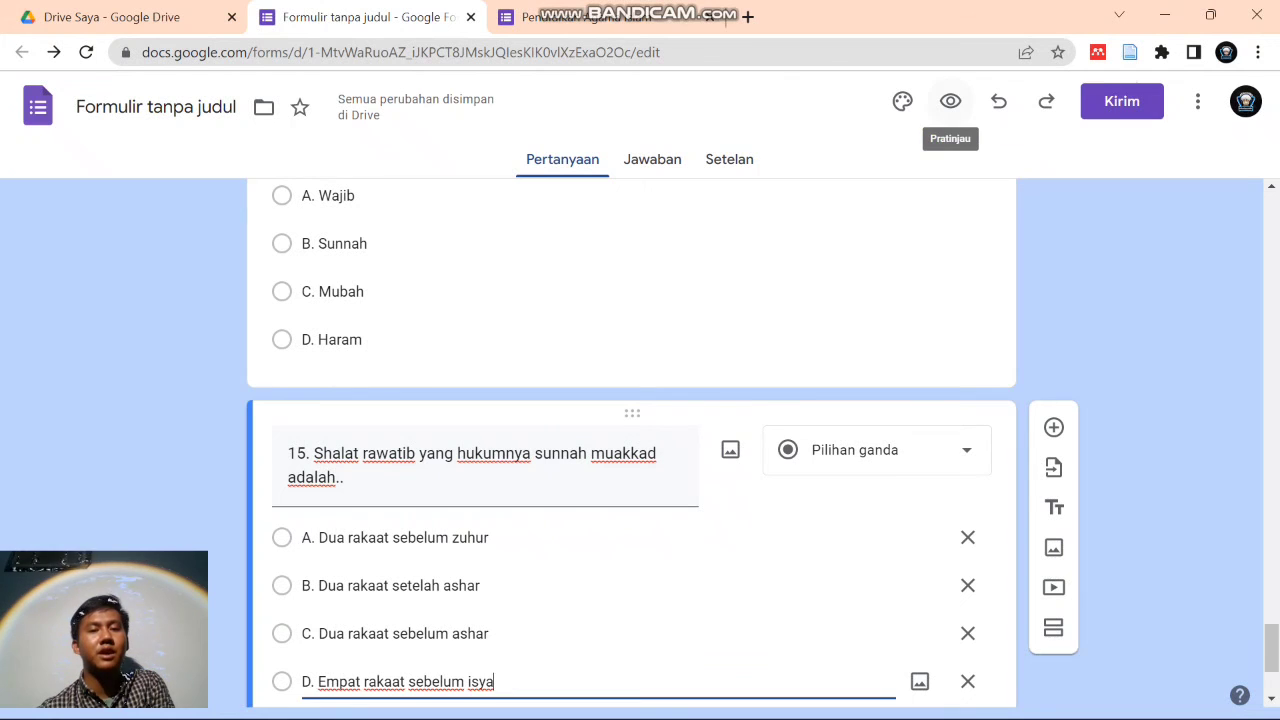
left_click(950, 101)
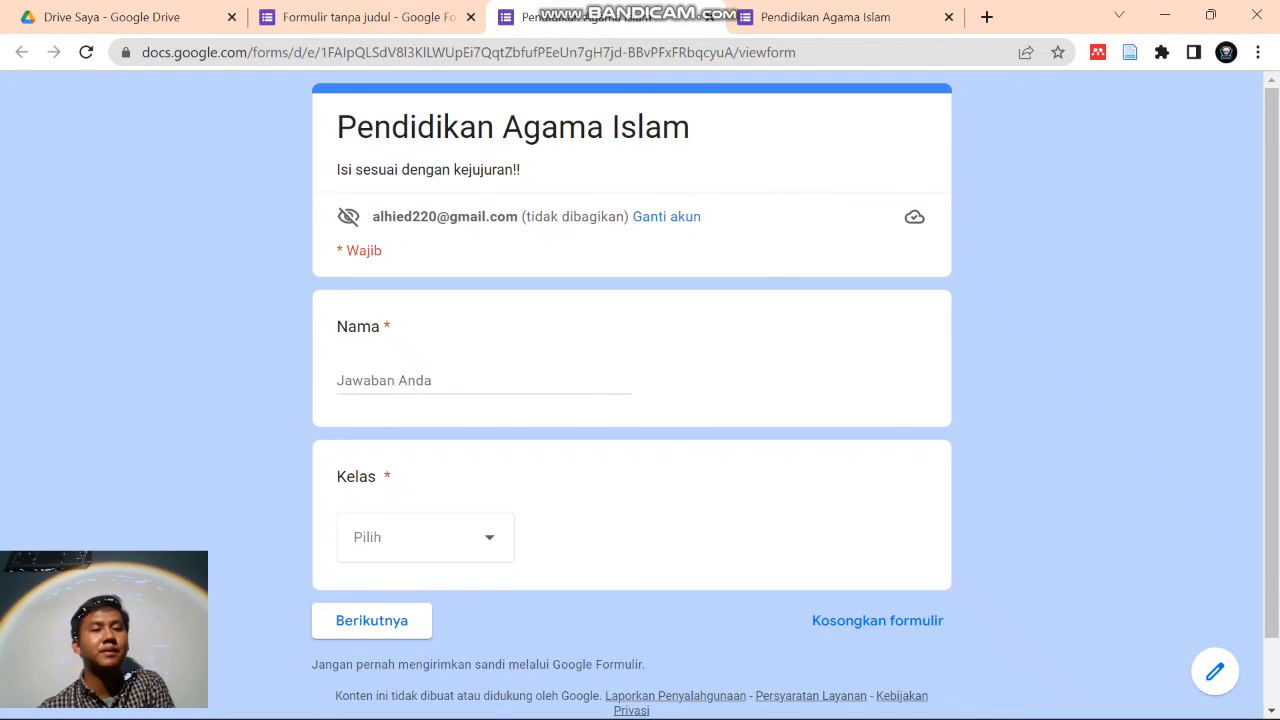
- Return to the form editor and choose to send the form through a shareable link
left_click(368, 17)
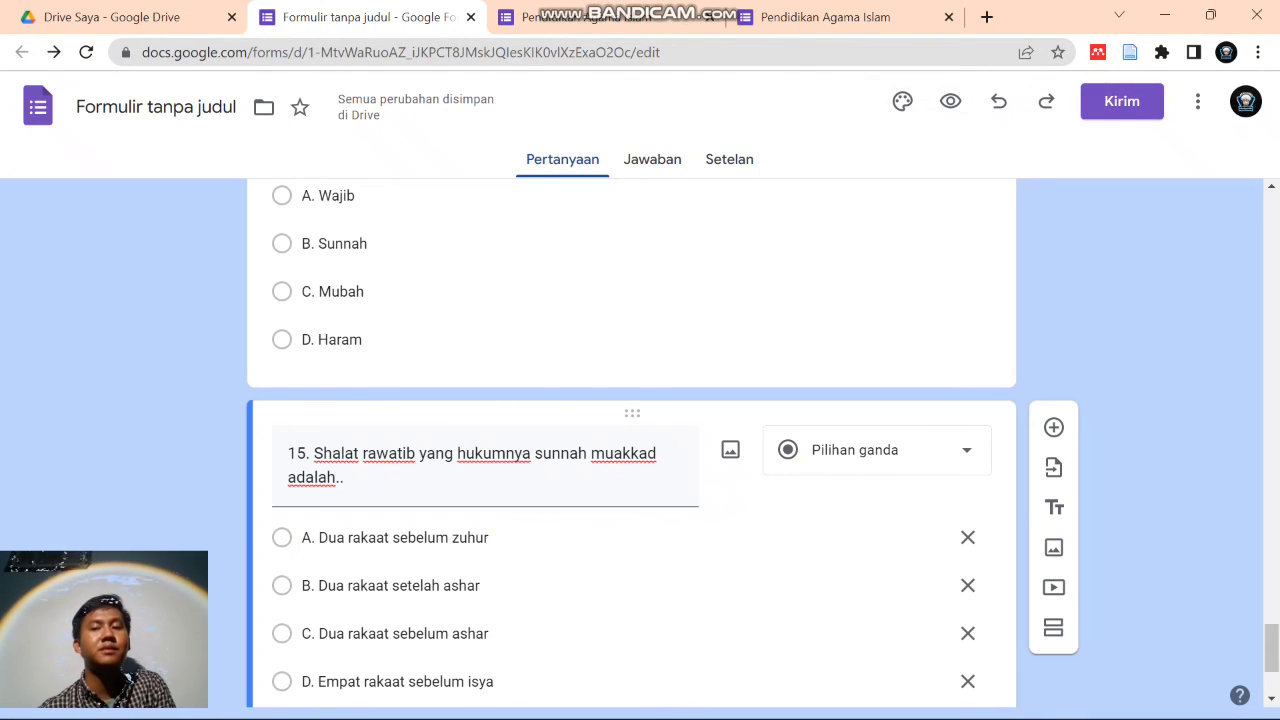
left_click(1121, 101)
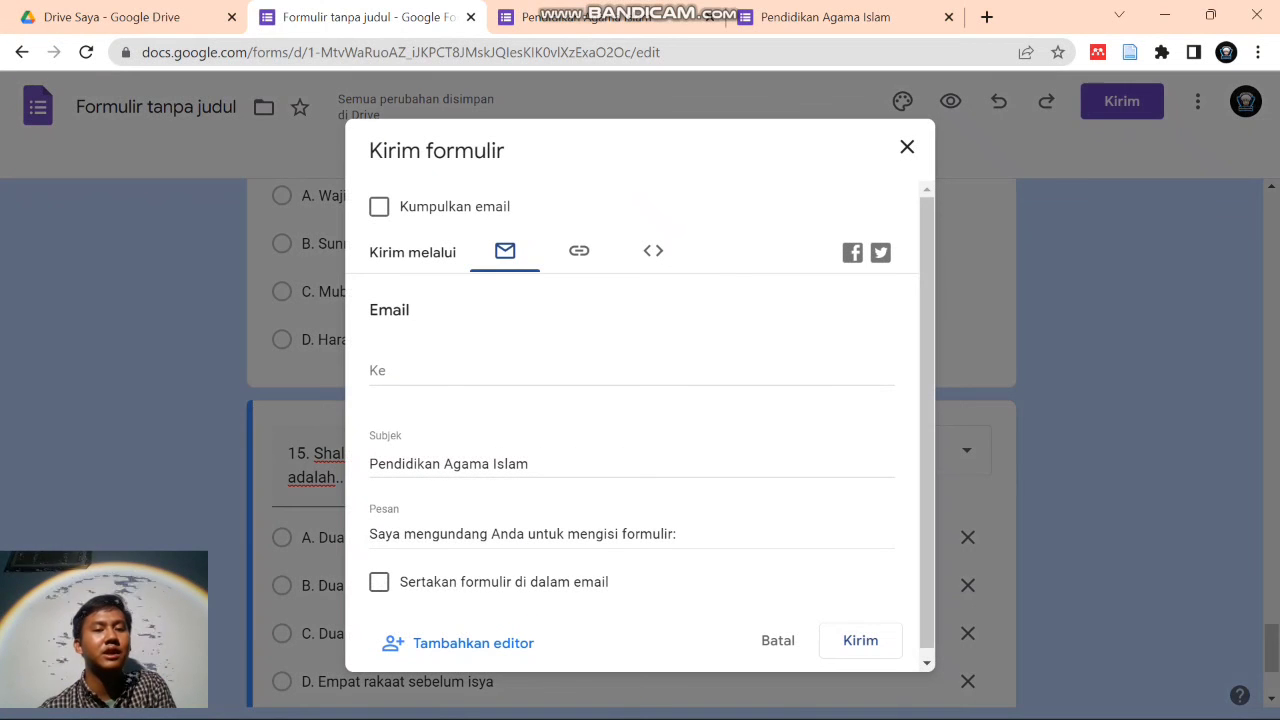
left_click(579, 250)
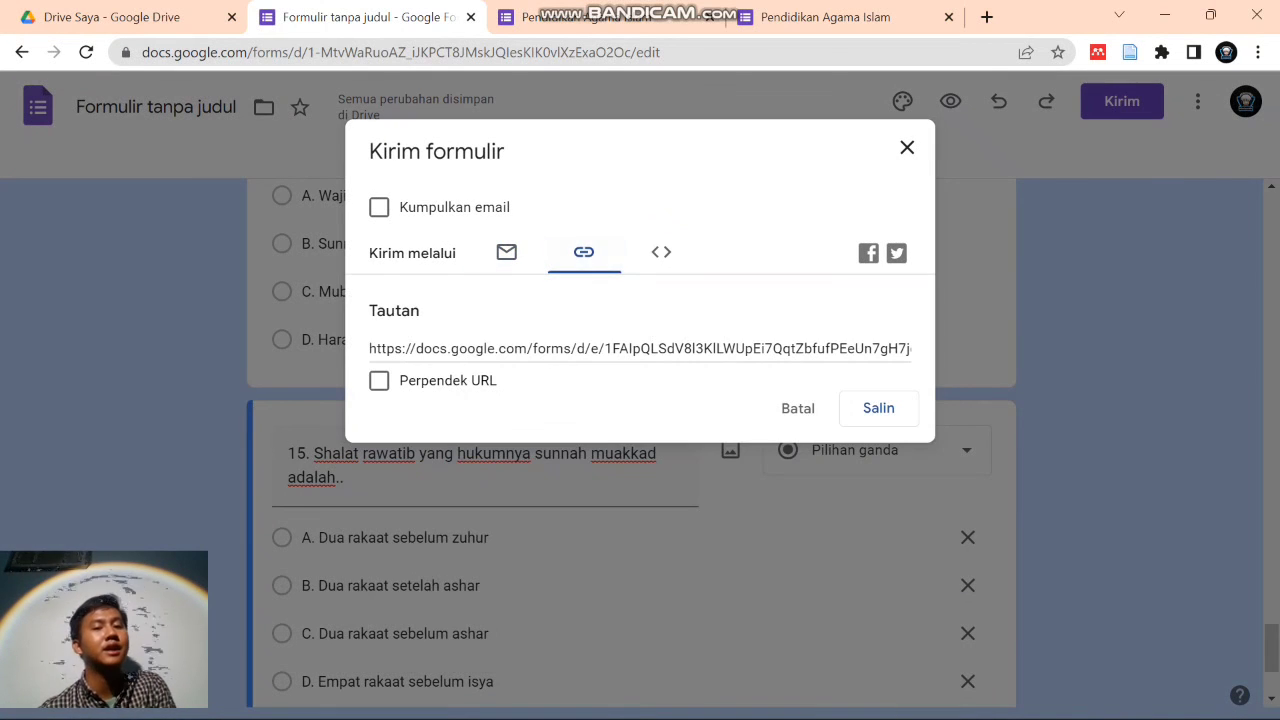